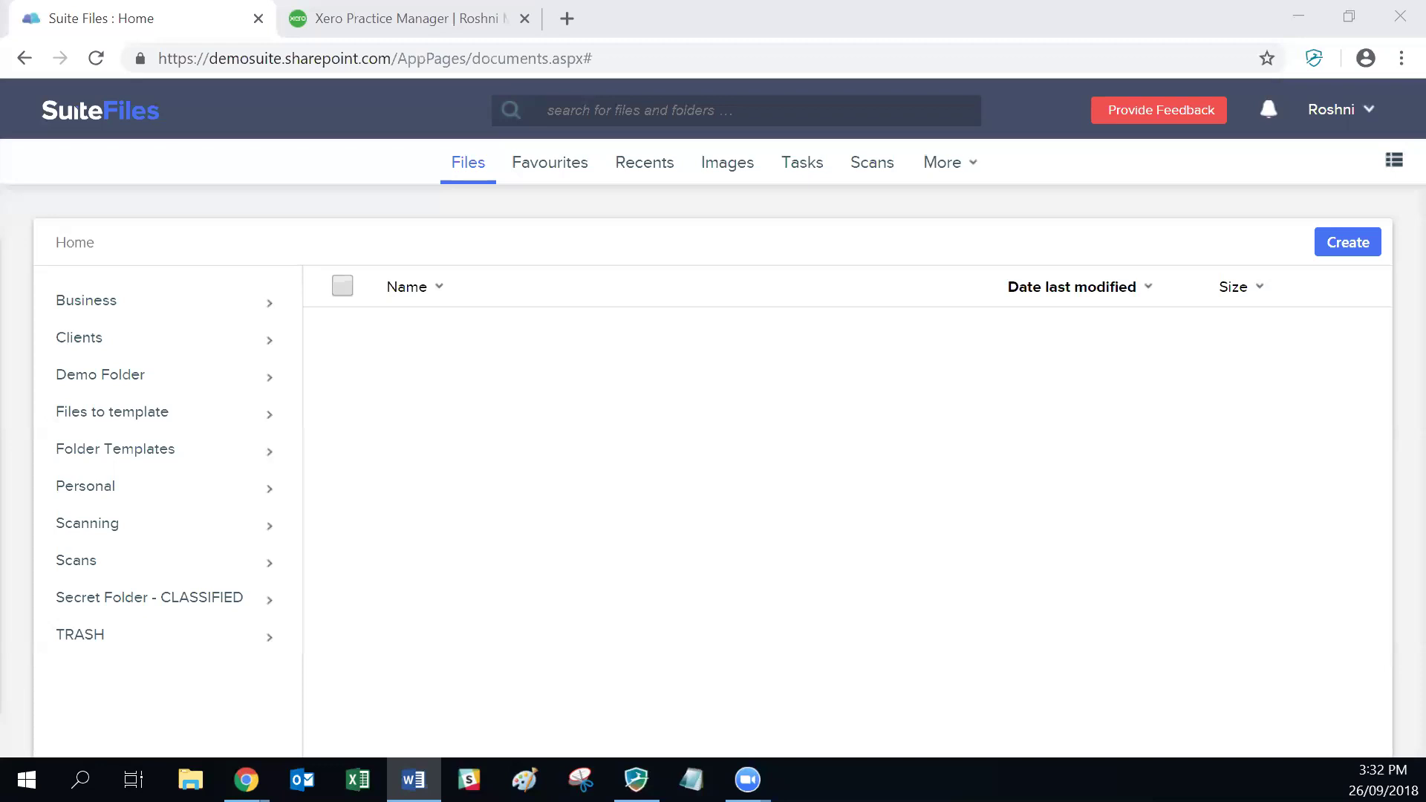
# Step: Open the SuiteFiles Help Center knowledge base from the account drop-down
pyautogui.click(1352, 110)
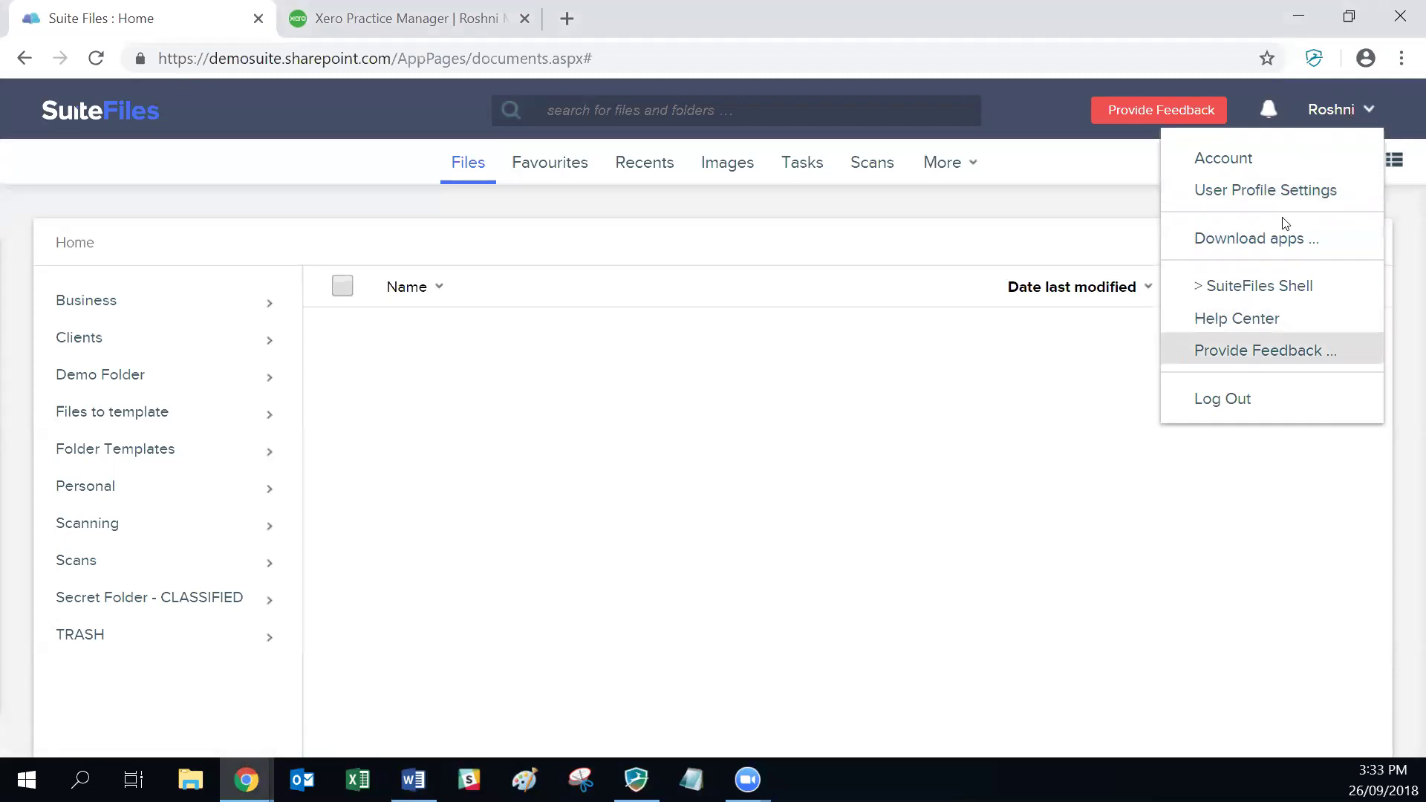
pyautogui.press('Return')
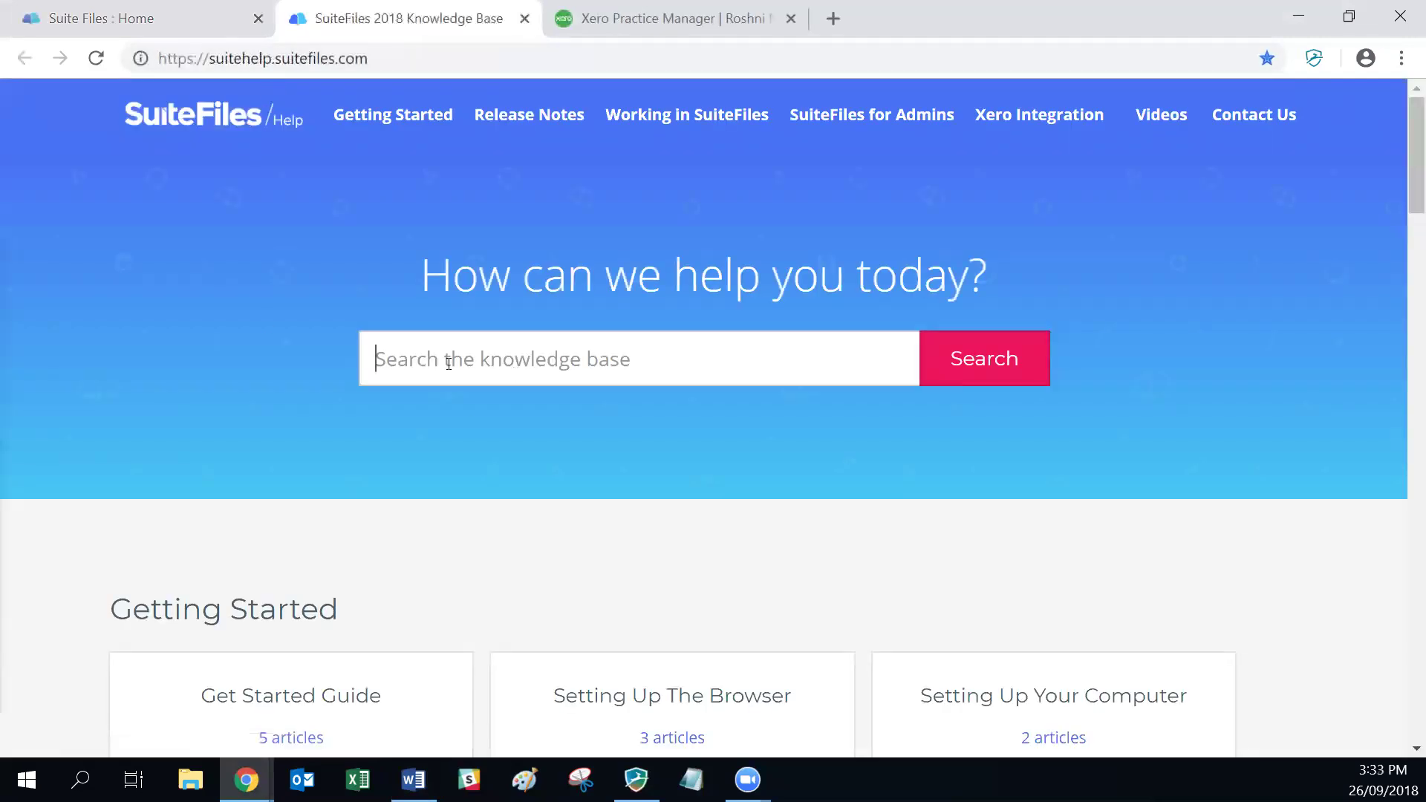
# Step: Scroll the Knowledge Base home page down to the Xero Practice Manager and Xero Workpapers categories
pyautogui.scroll(-5, 446, 364)
pyautogui.scroll(-7, 447, 369)
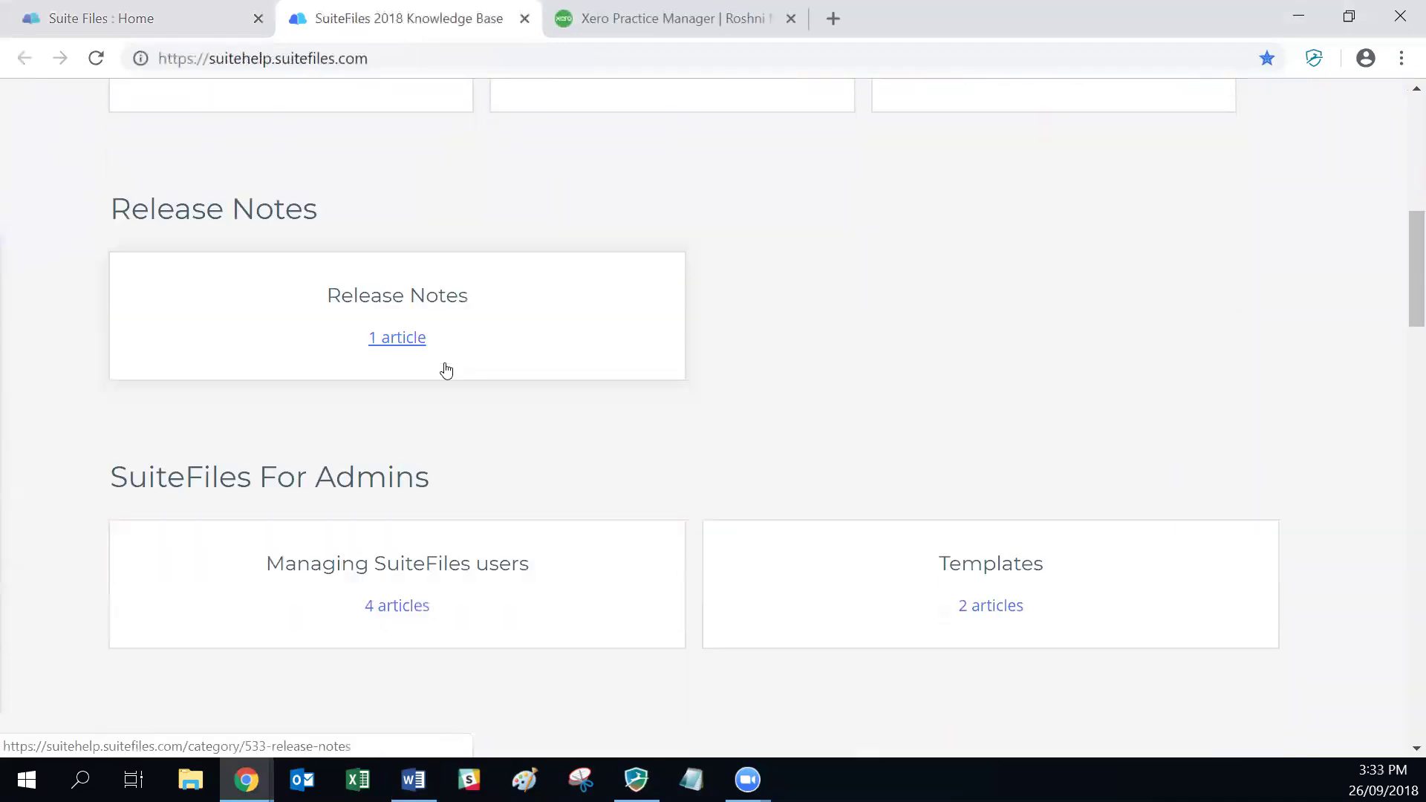
pyautogui.scroll(-4, 447, 369)
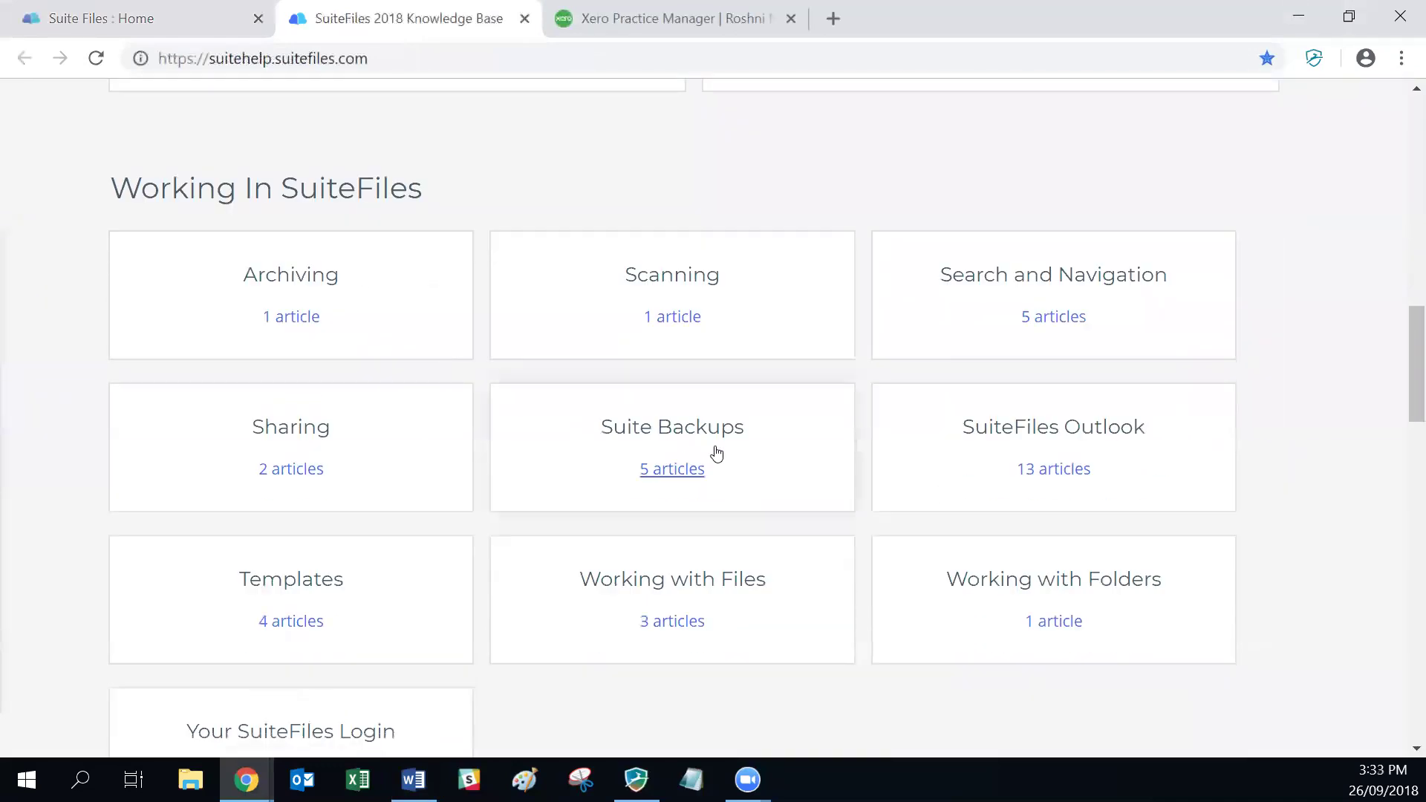
pyautogui.scroll(-3, 718, 453)
pyautogui.scroll(-4, 719, 454)
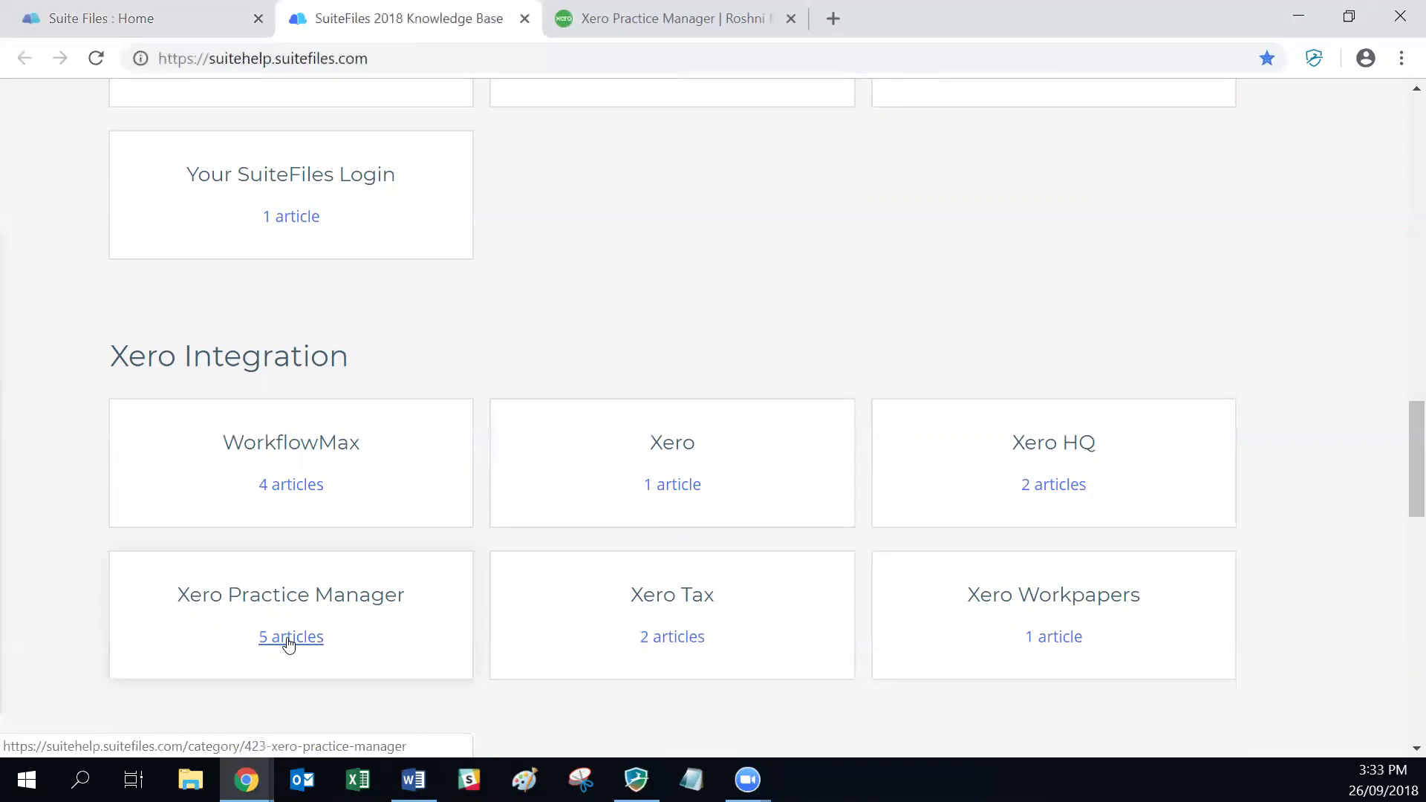
# Step: Return to the 'Suite Files : Home' tab showing the home folders
pyautogui.click(177, 17)
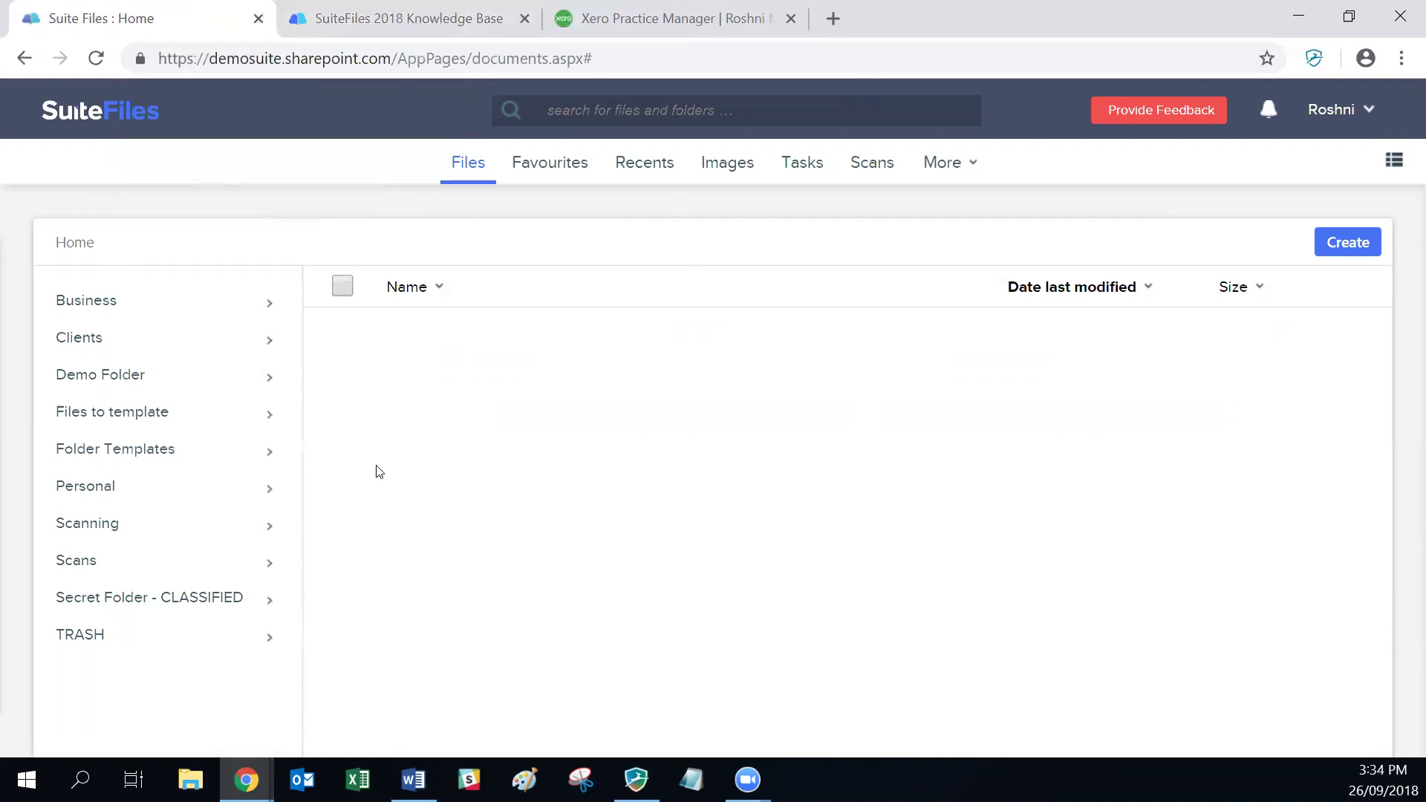
# Step: From the account menu's Download apps choices, download the SuiteFiles Chrome Extension
pyautogui.click(1342, 118)
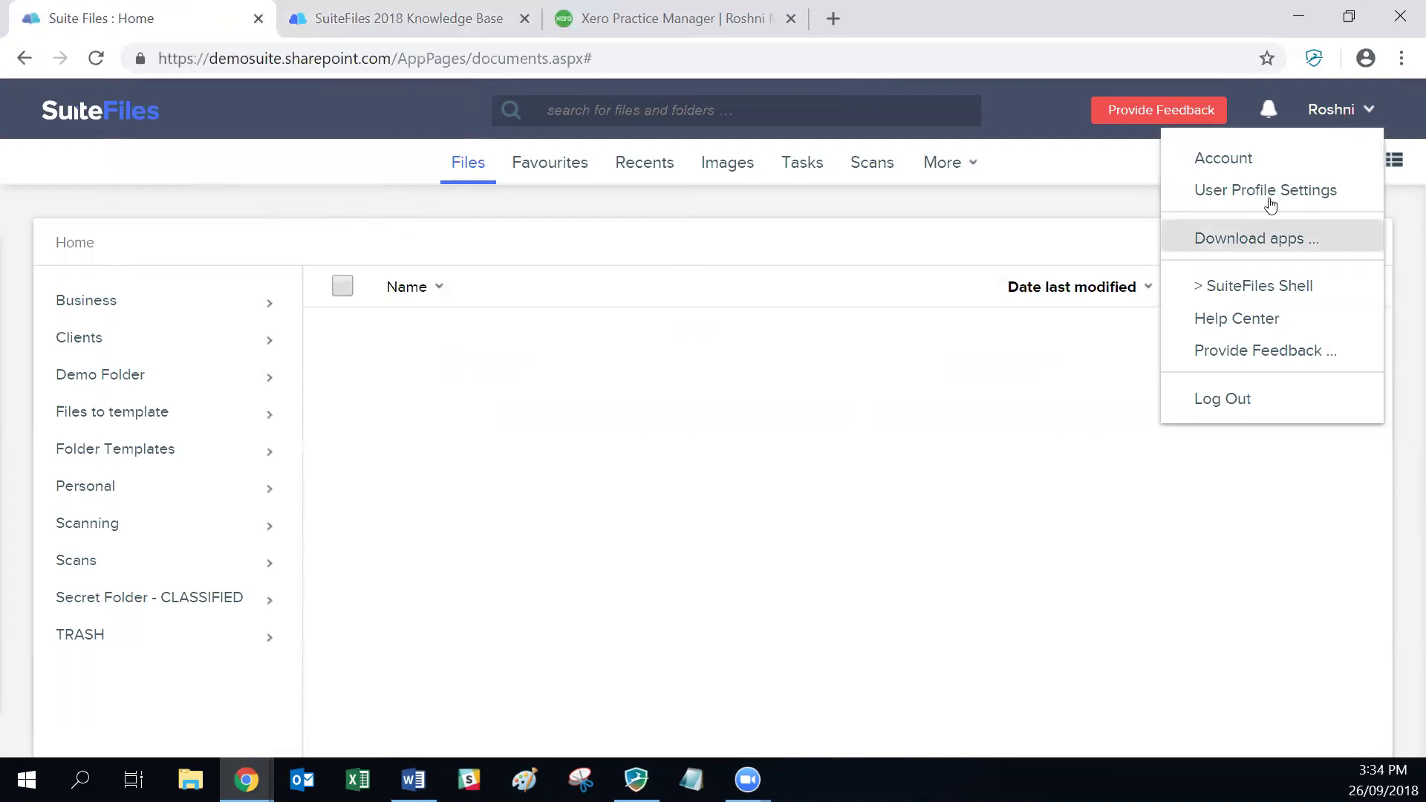
pyautogui.click(1255, 238)
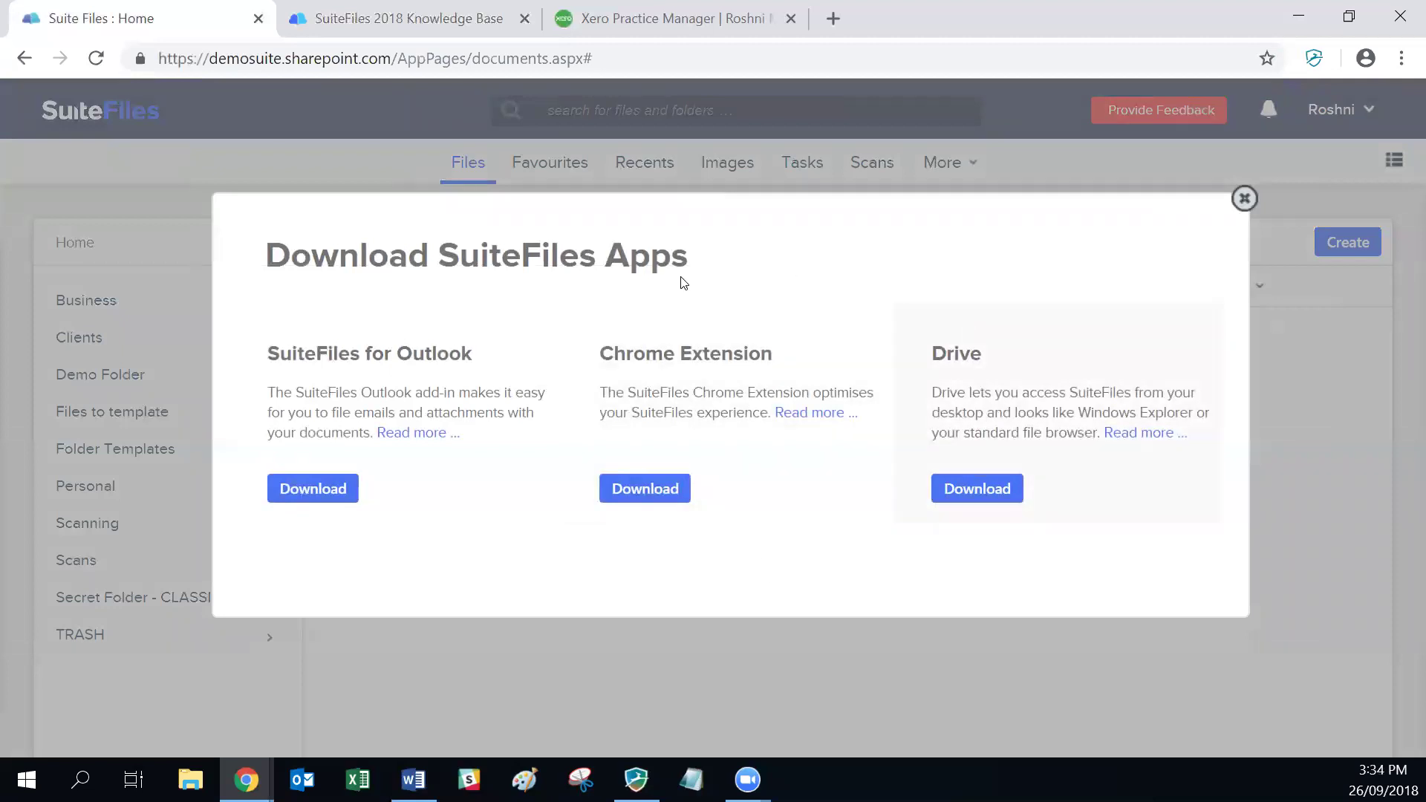
pyautogui.click(640, 498)
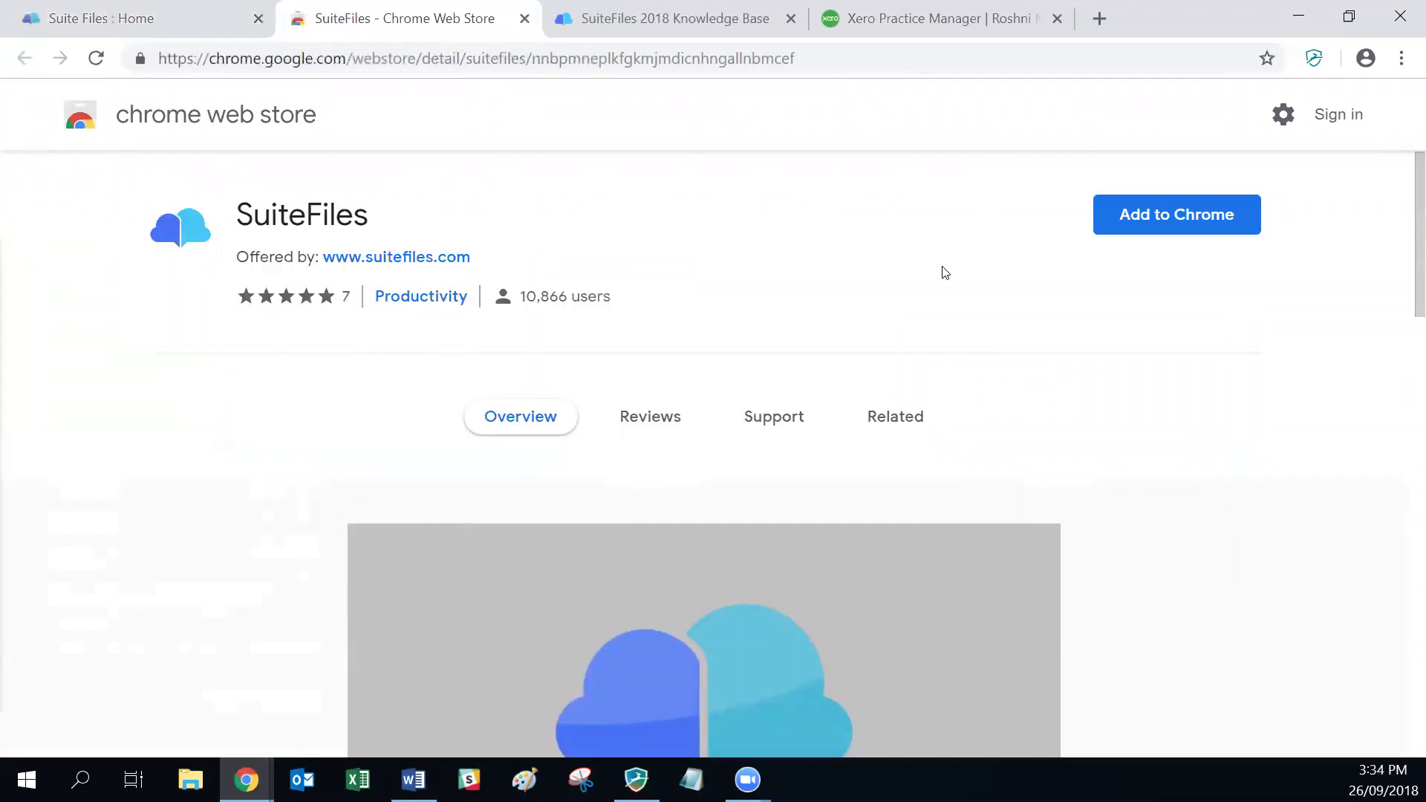
# Step: Add the SuiteFiles extension to Chrome, confirm it, and close the Web Store tab
pyautogui.click(1161, 217)
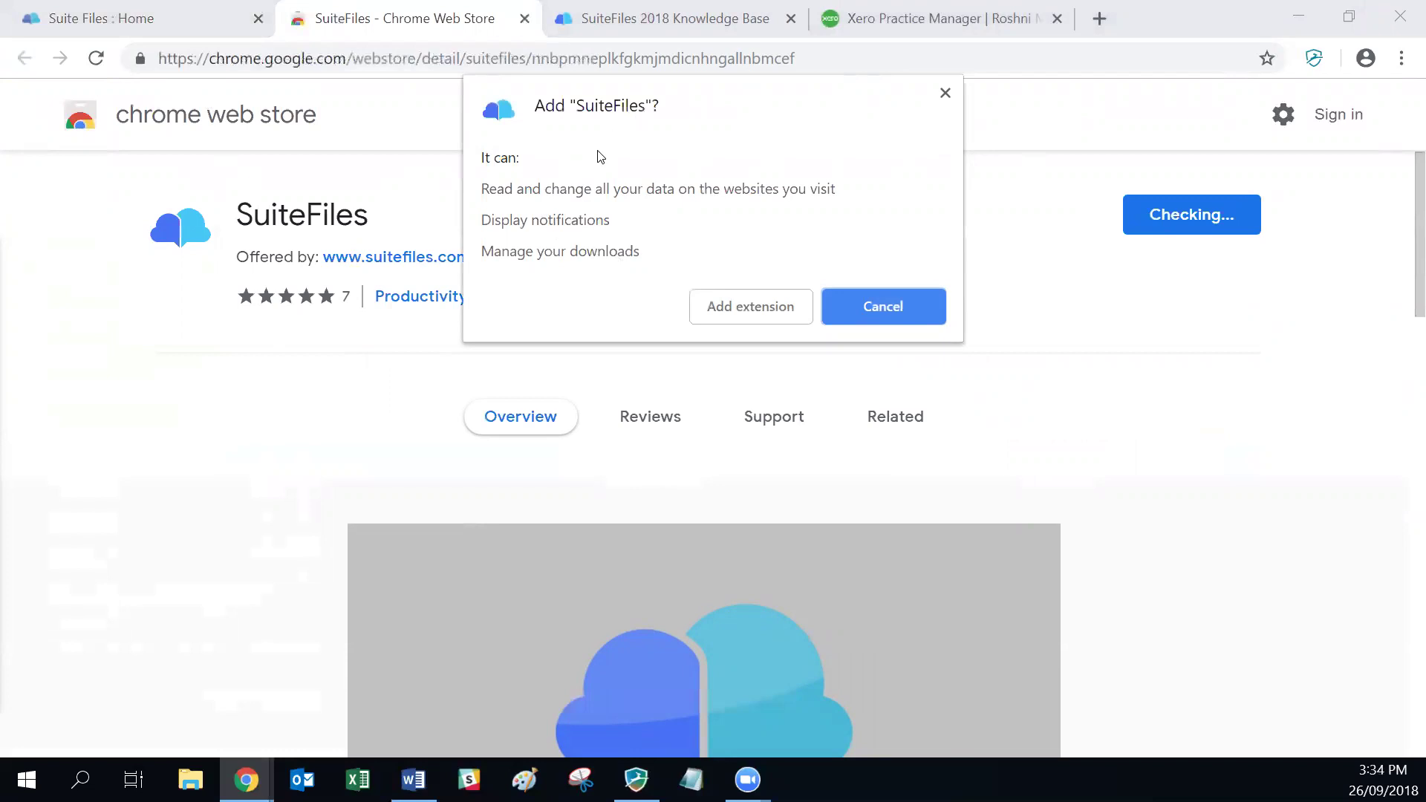
pyautogui.click(745, 307)
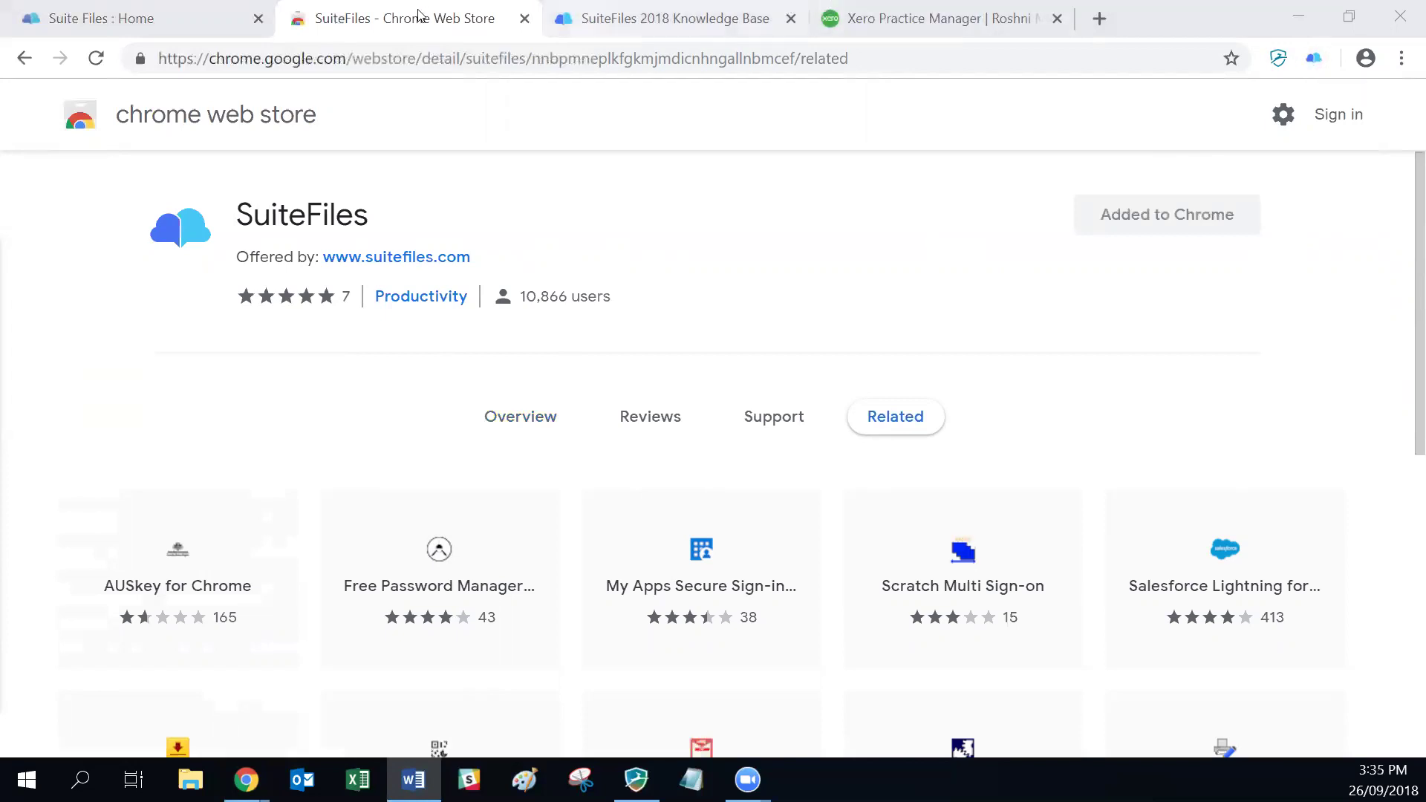
pyautogui.click(524, 19)
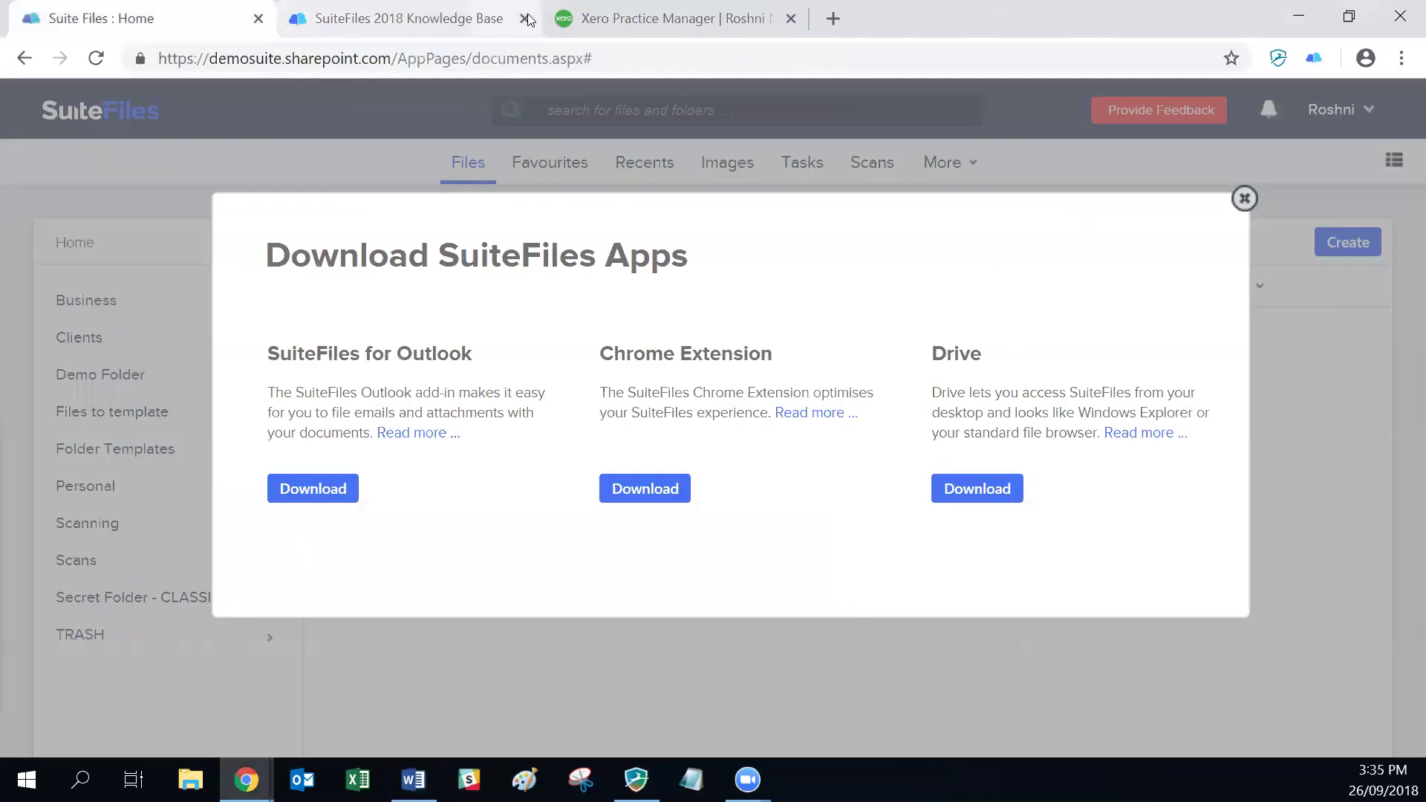
pyautogui.click(1244, 198)
pyautogui.click(525, 18)
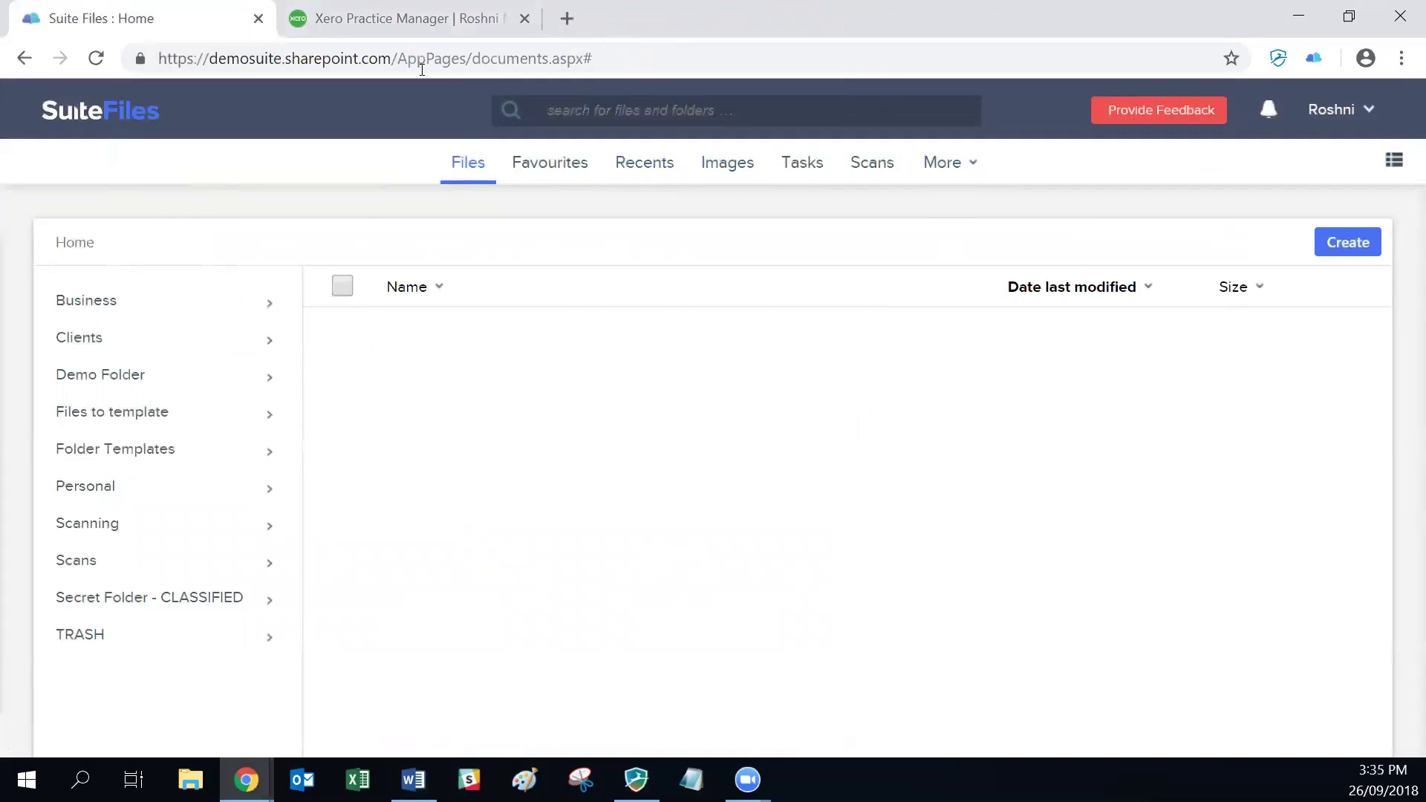
pyautogui.click(156, 53)
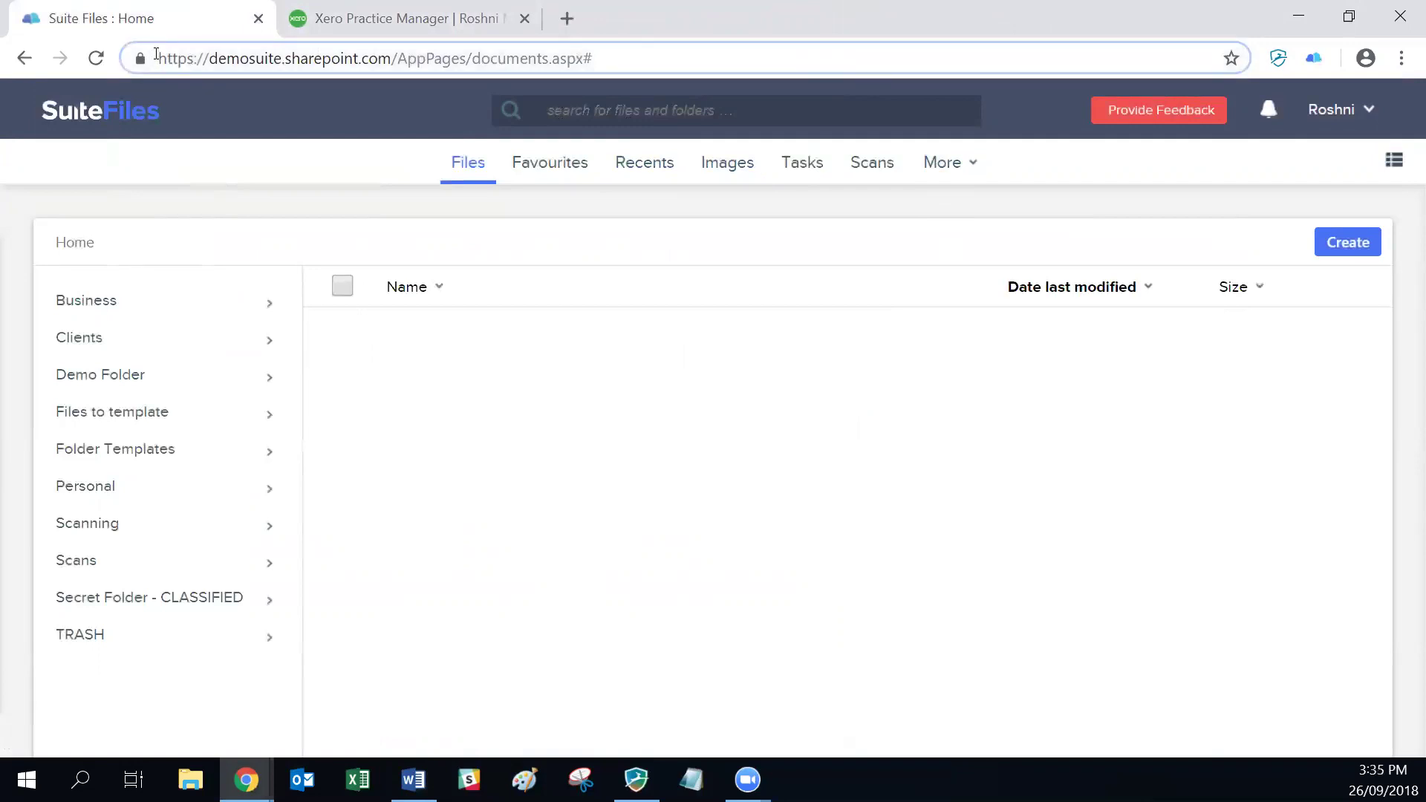
pyautogui.moveTo(158, 56); pyautogui.dragTo(394, 57)
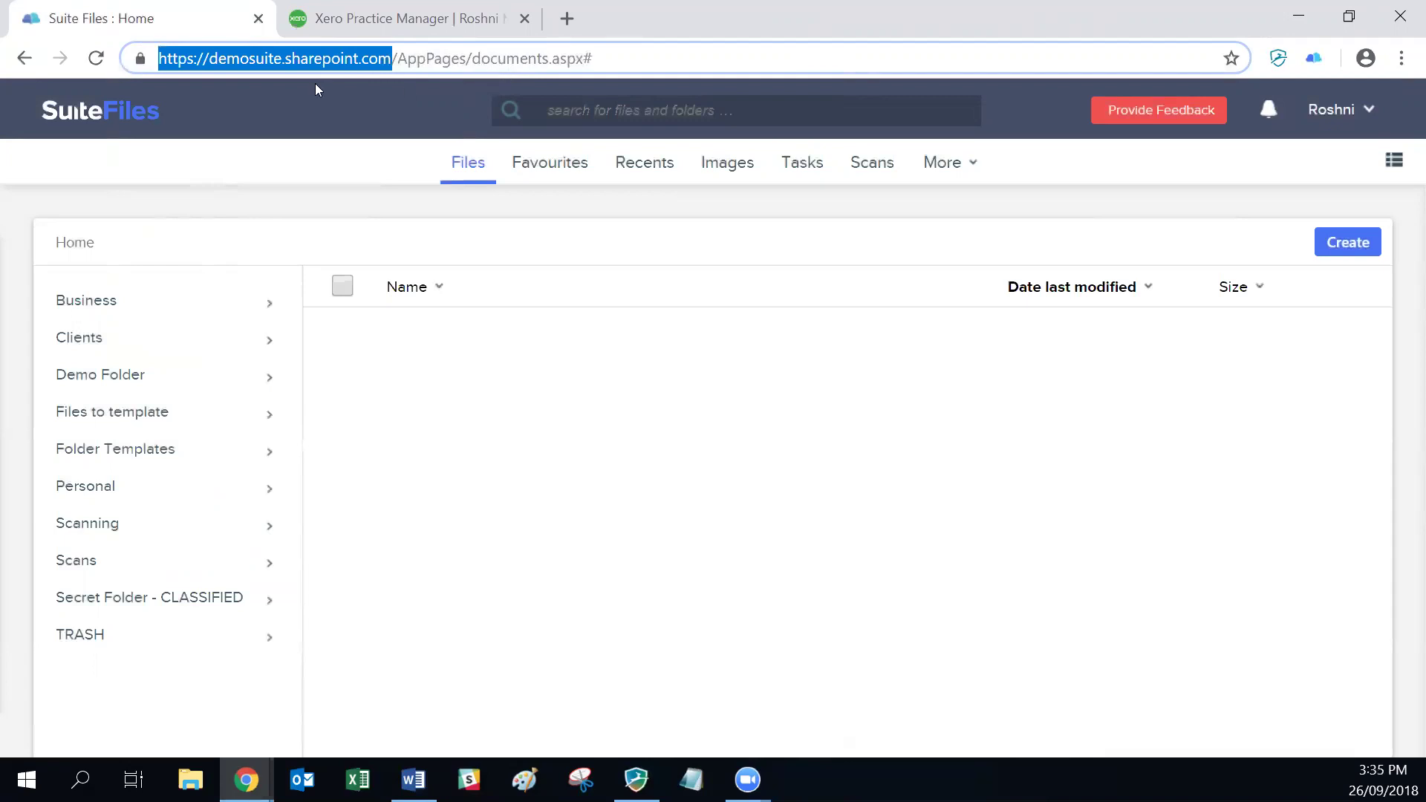
pyautogui.rightClick(287, 60)
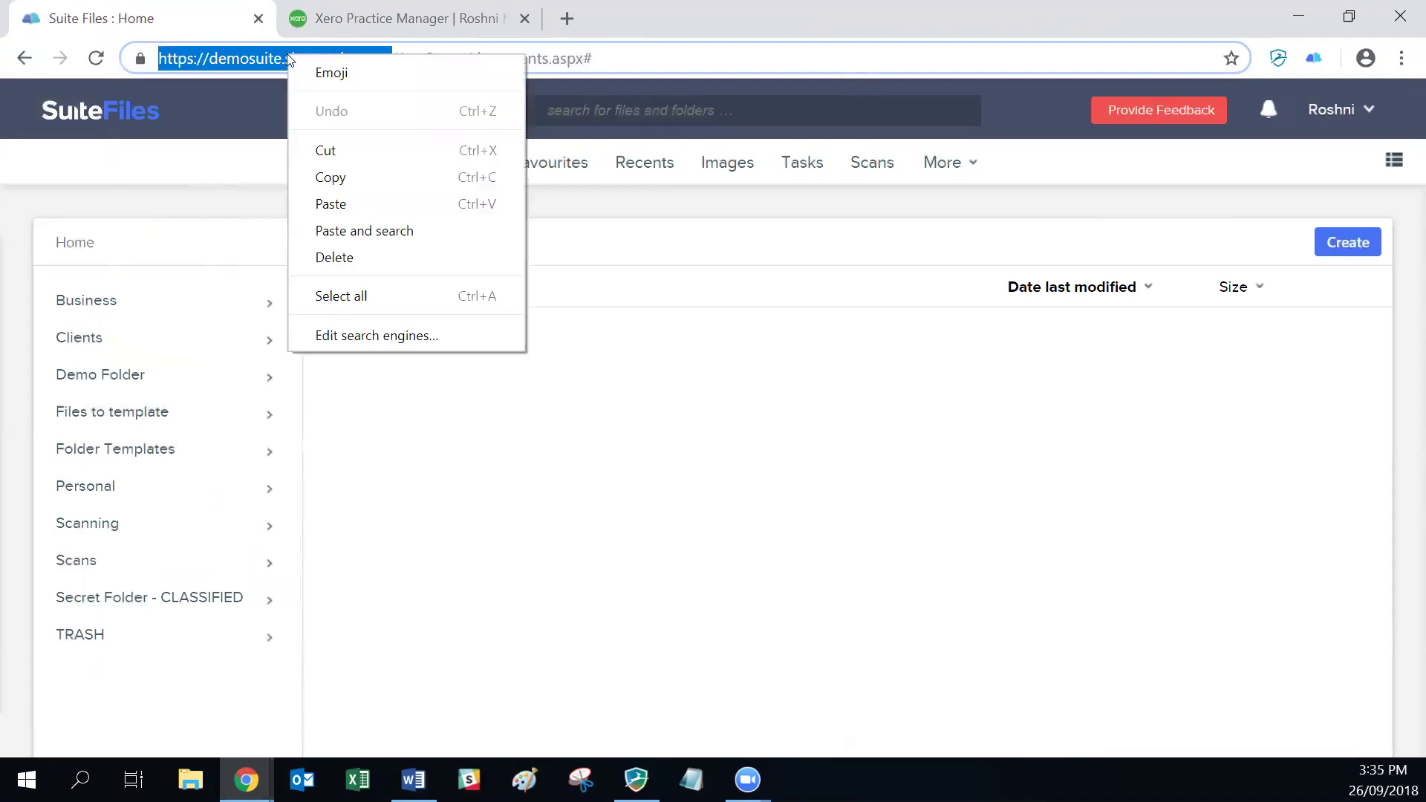
pyautogui.click(326, 179)
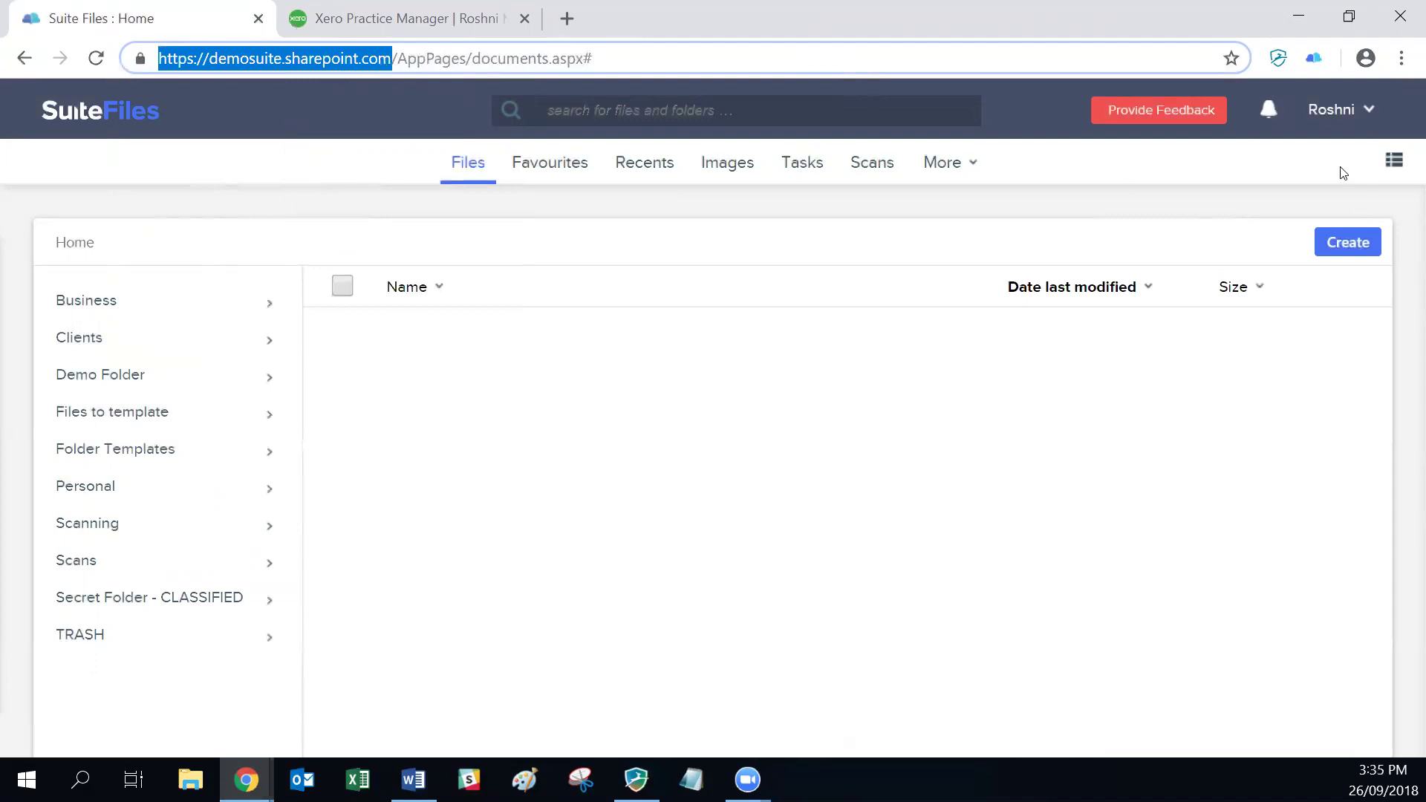
pyautogui.click(1314, 58)
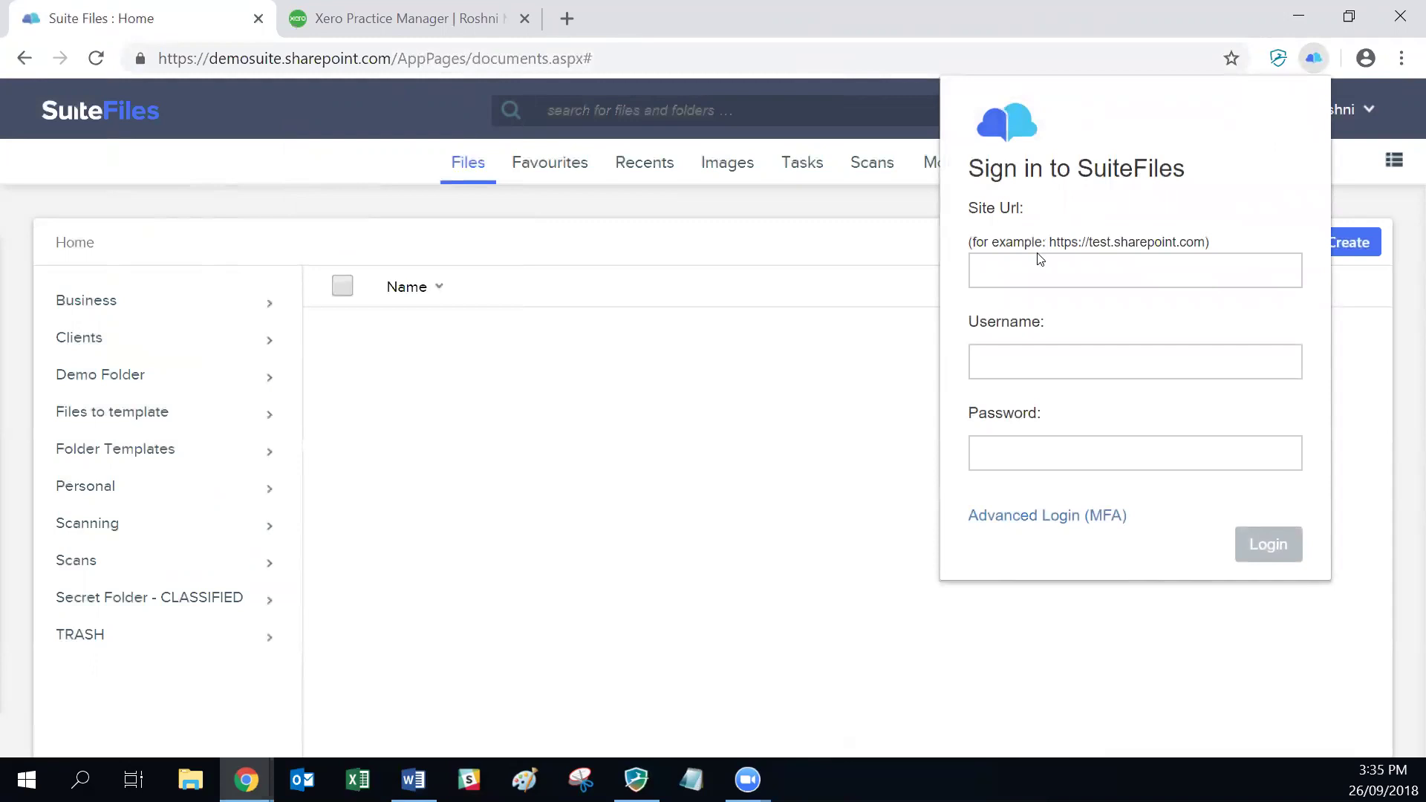
pyautogui.rightClick(1018, 266)
pyautogui.press('Down')
pyautogui.press('Down')
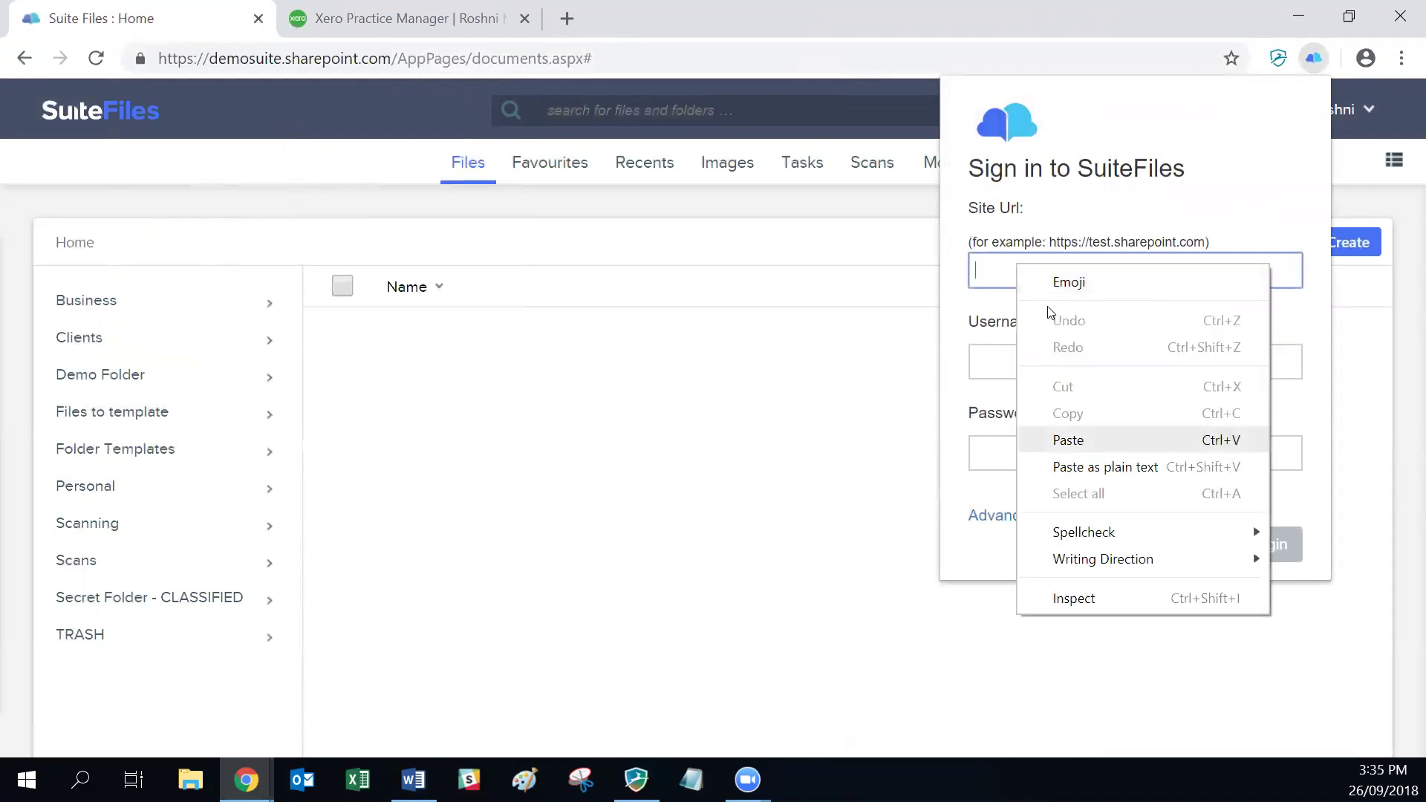
pyautogui.press('Return')
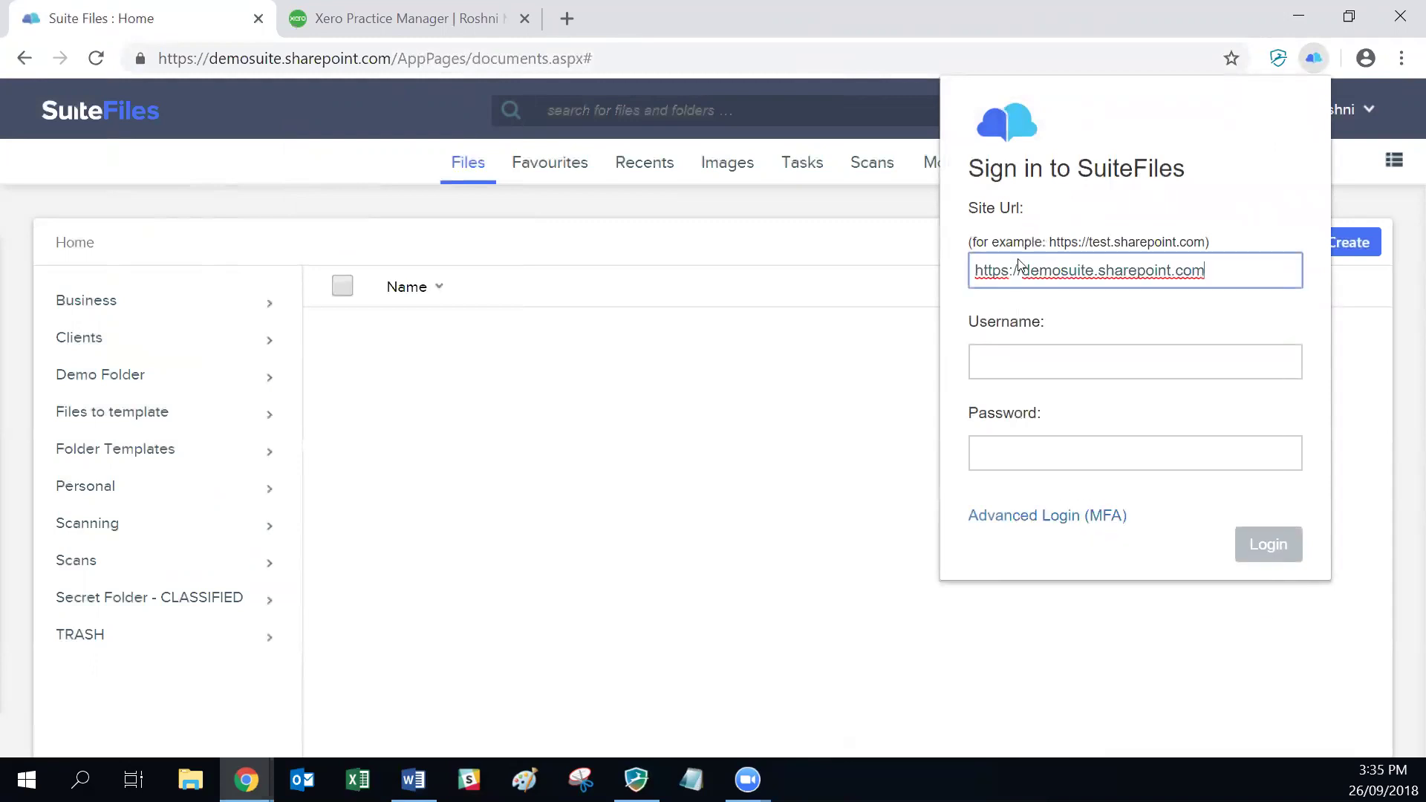
pyautogui.click(1019, 351)
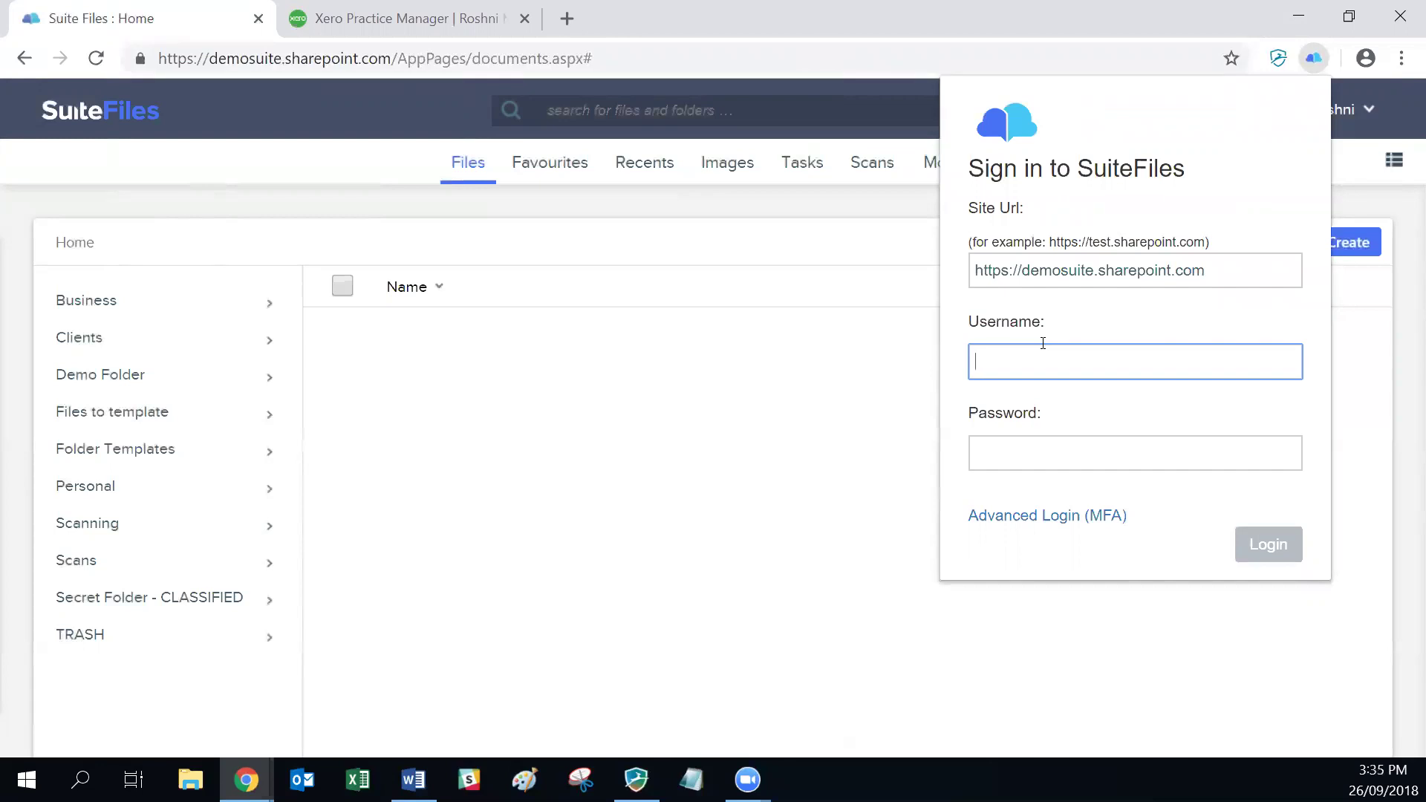
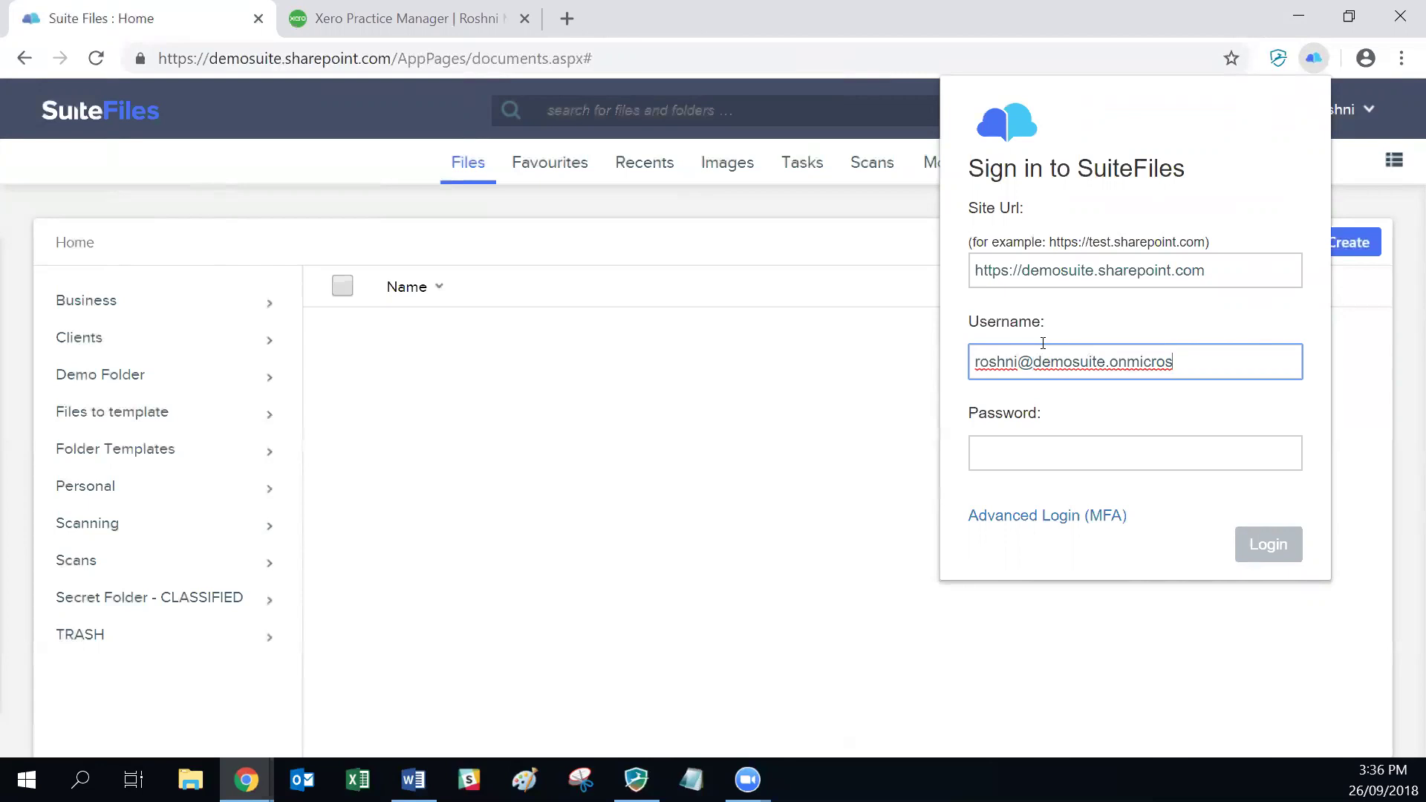
pyautogui.press('Tab')
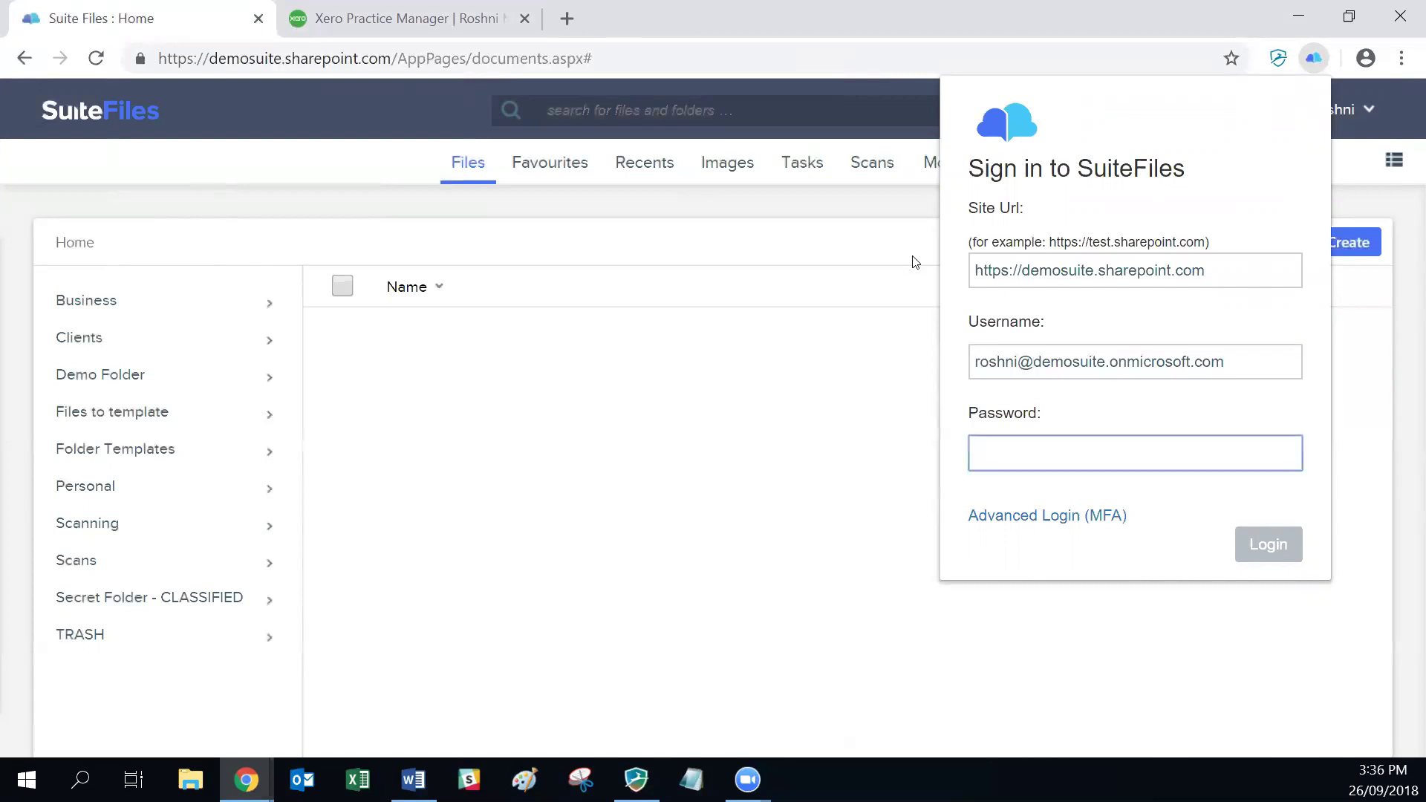
pyautogui.write('•••••')
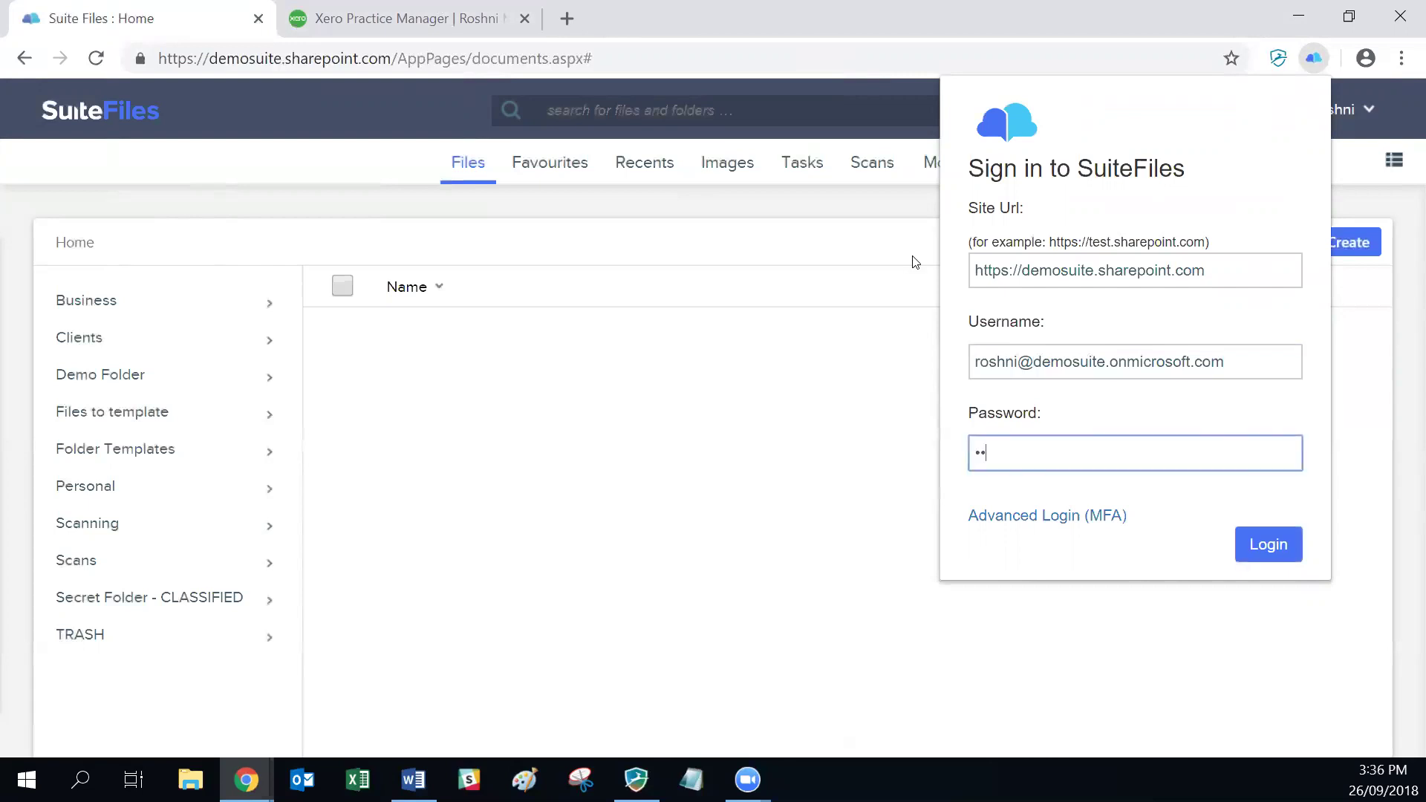
pyautogui.write('••••')
pyautogui.press('Return')
pyautogui.press('Return')
pyautogui.press('Return')
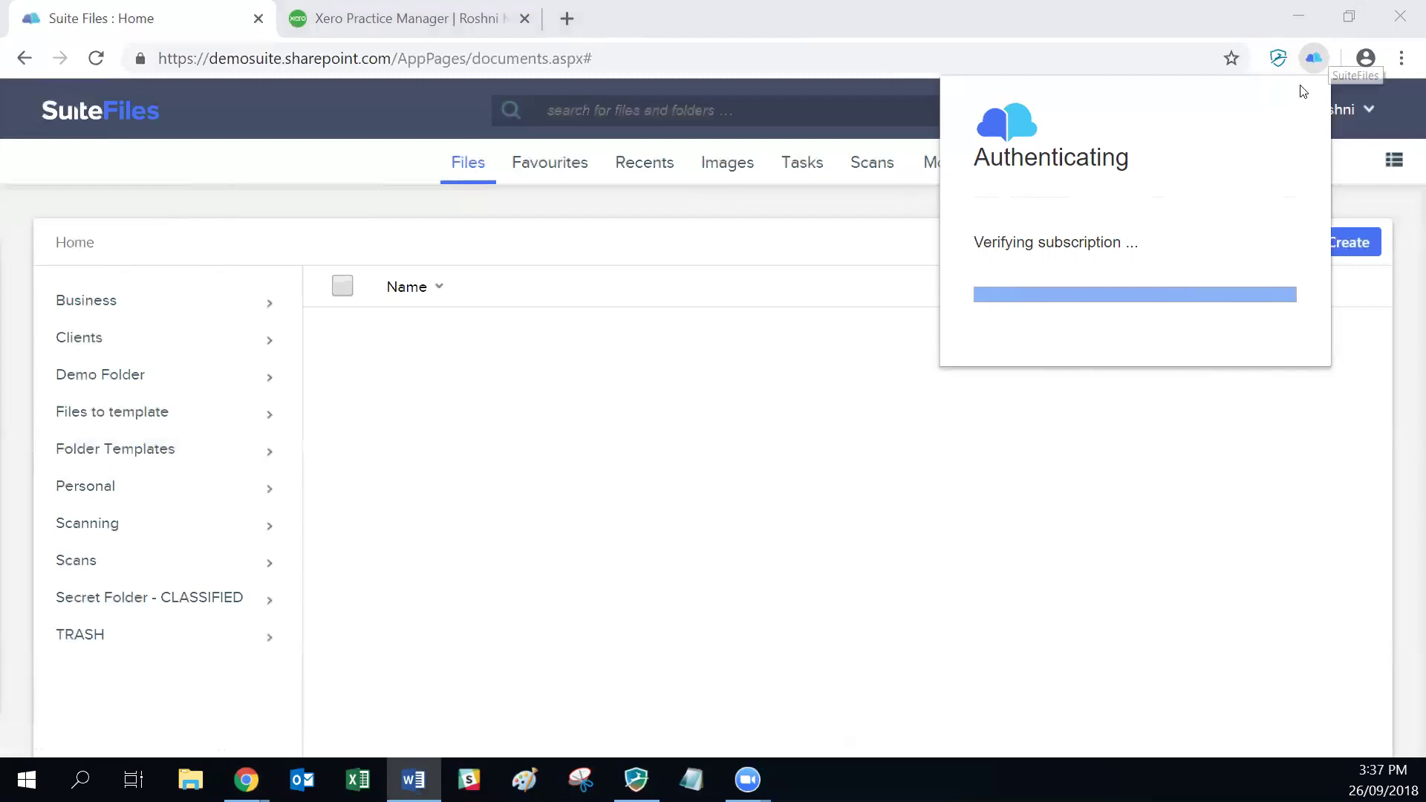
pyautogui.click(1314, 58)
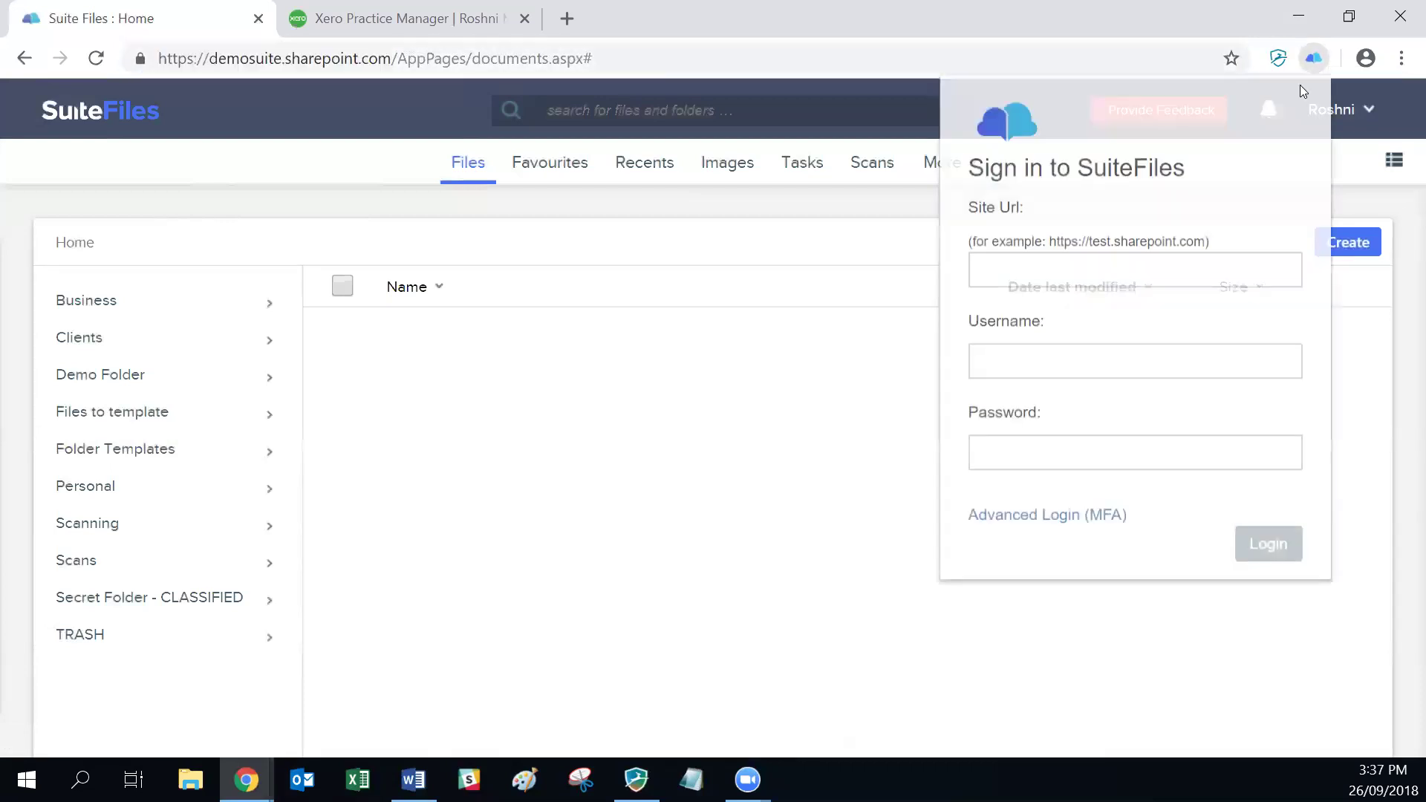
pyautogui.click(1017, 271)
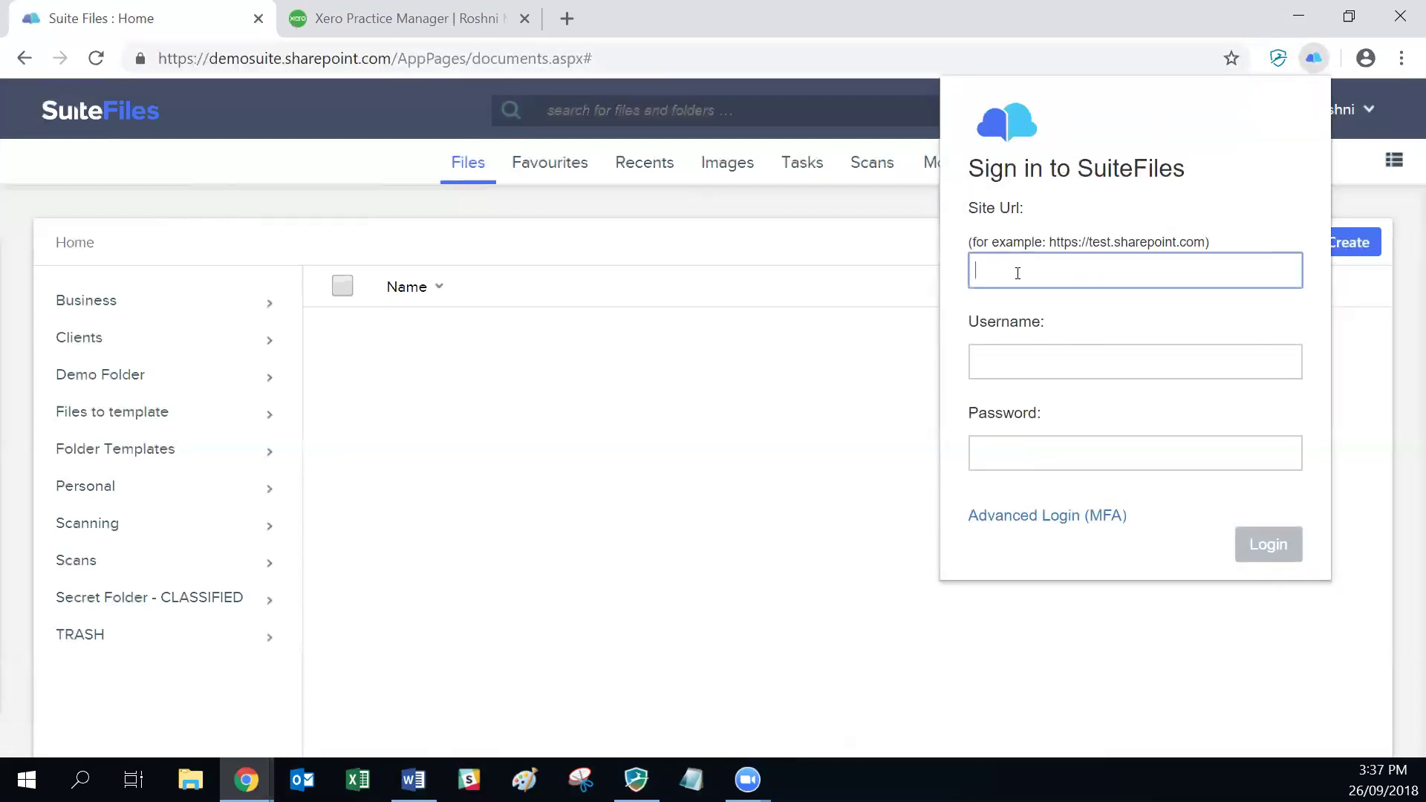
pyautogui.write('https://demosuite.sharepoint.com')
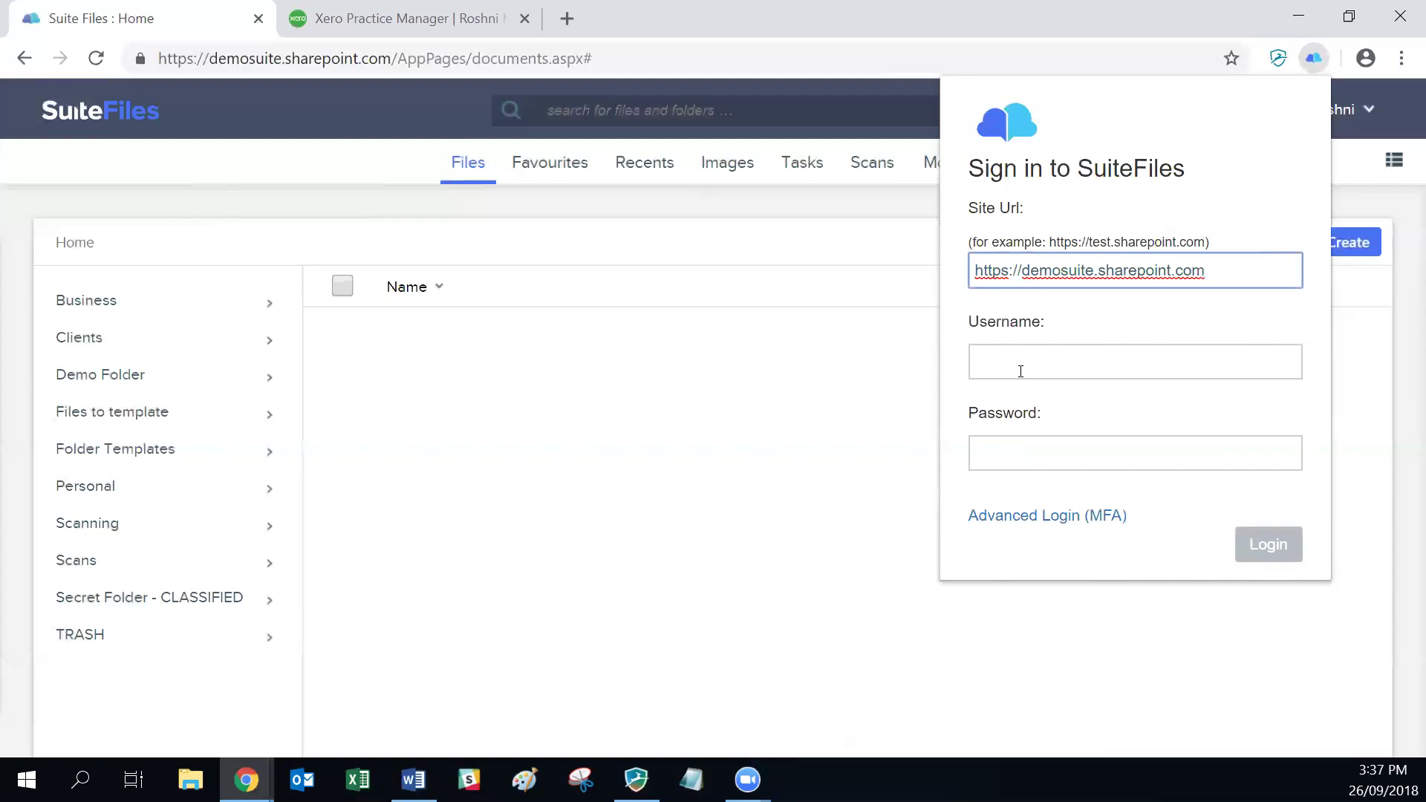
pyautogui.click(1020, 371)
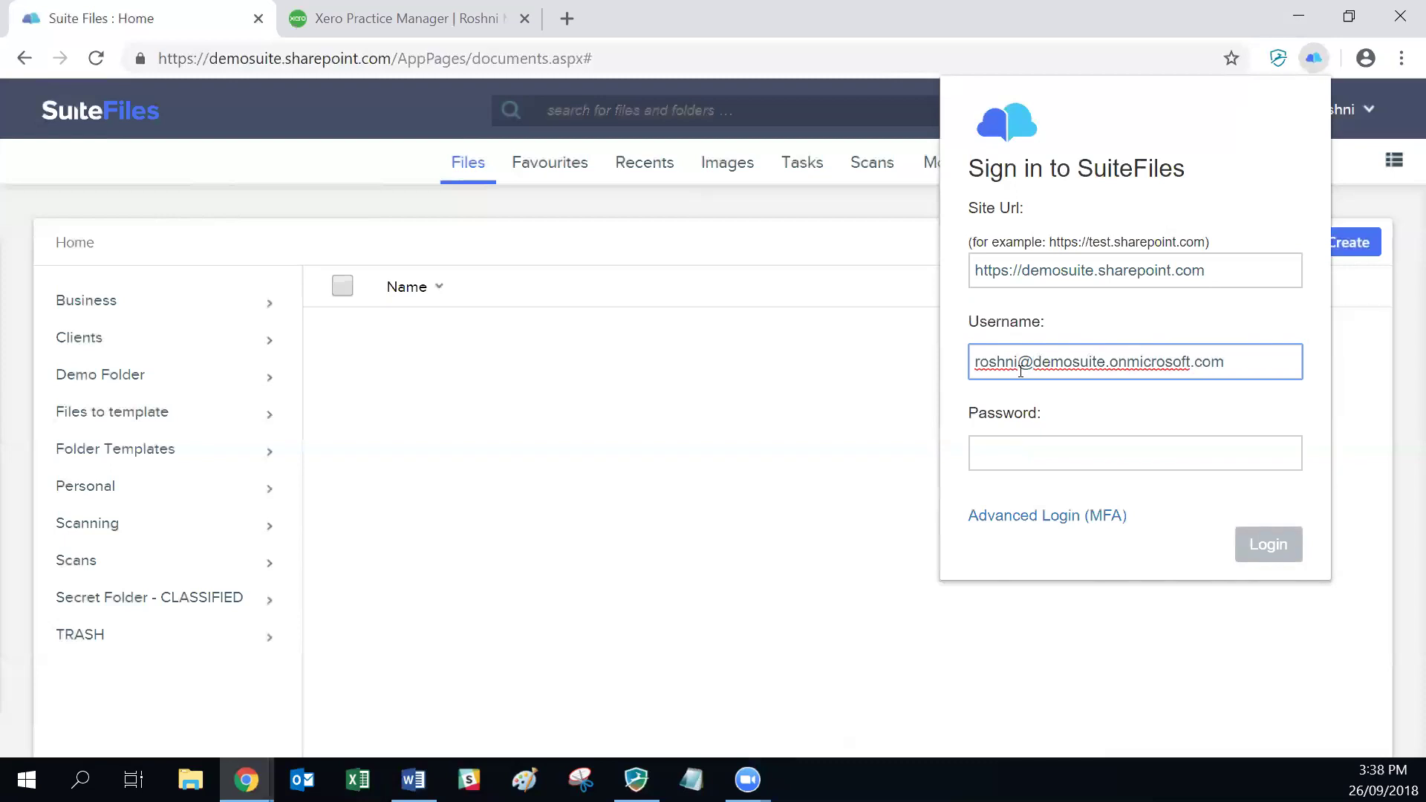
pyautogui.click(1049, 451)
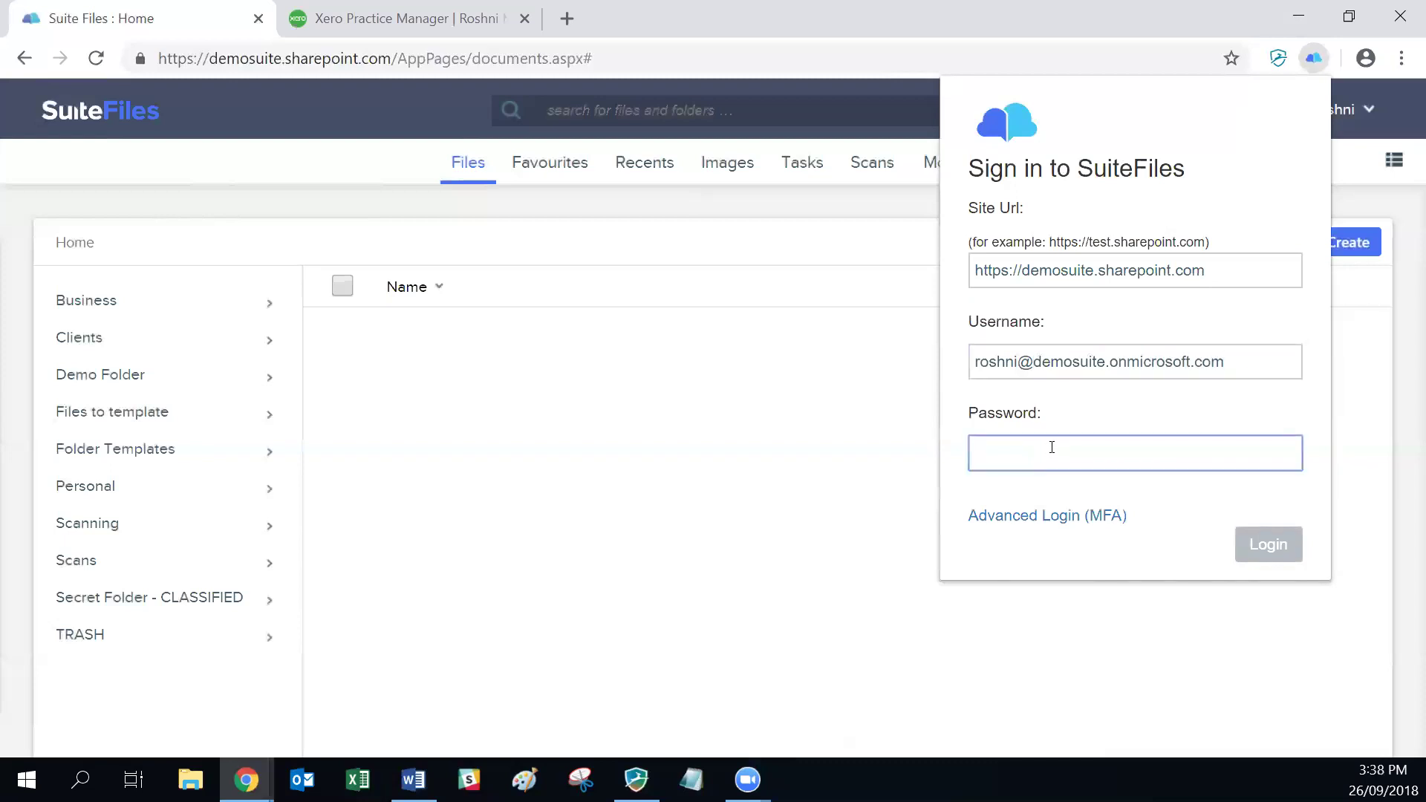
pyautogui.write('*****')
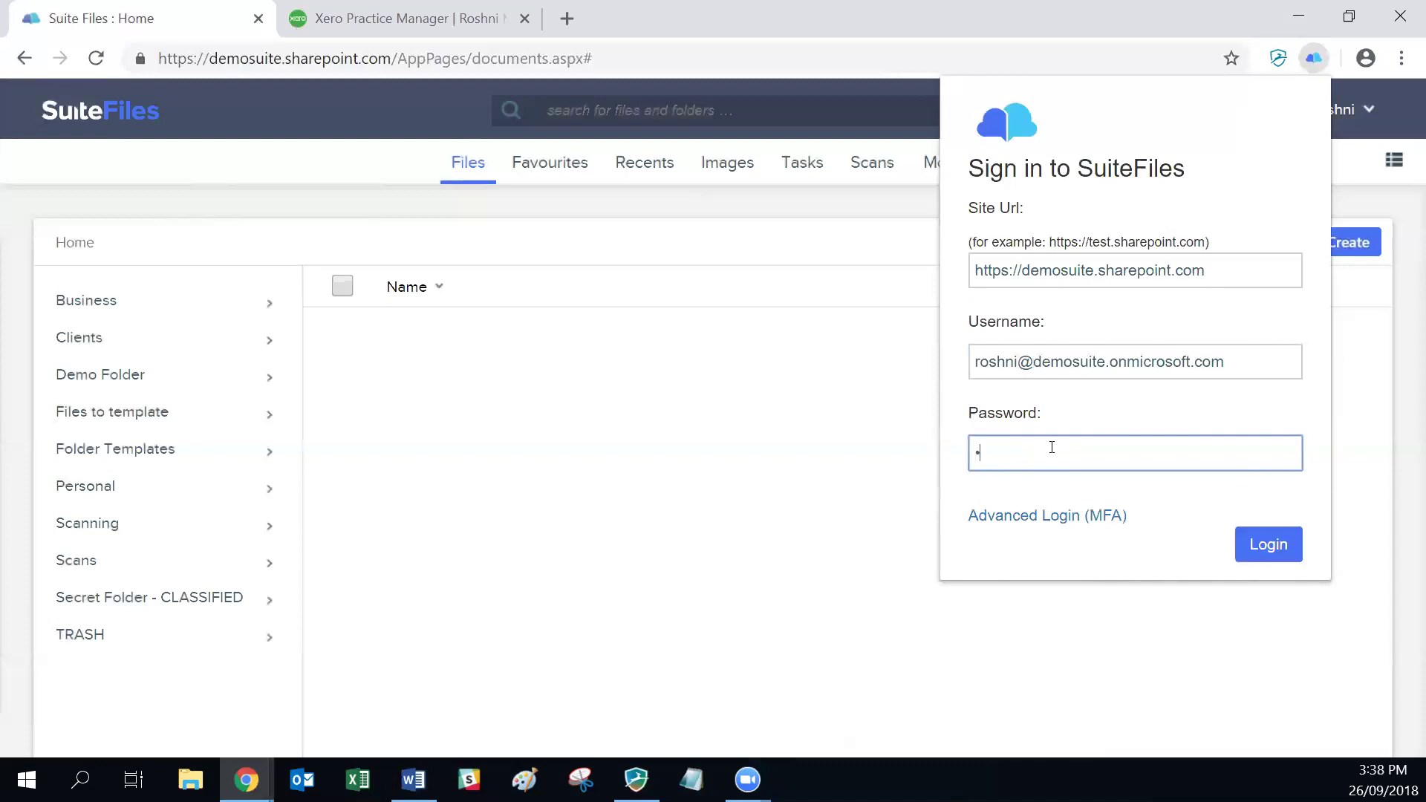
pyautogui.write('****')
pyautogui.press('Return')
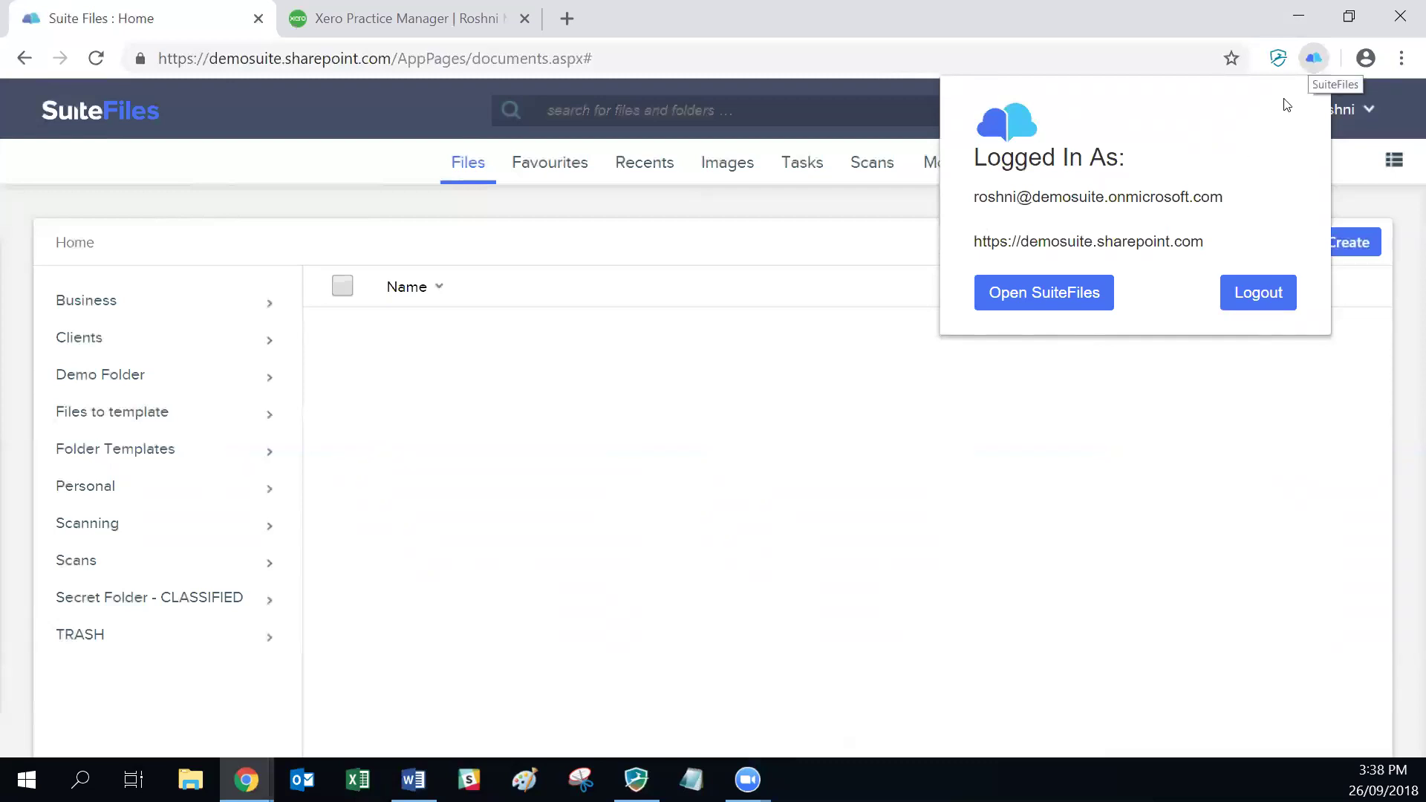
pyautogui.click(1314, 58)
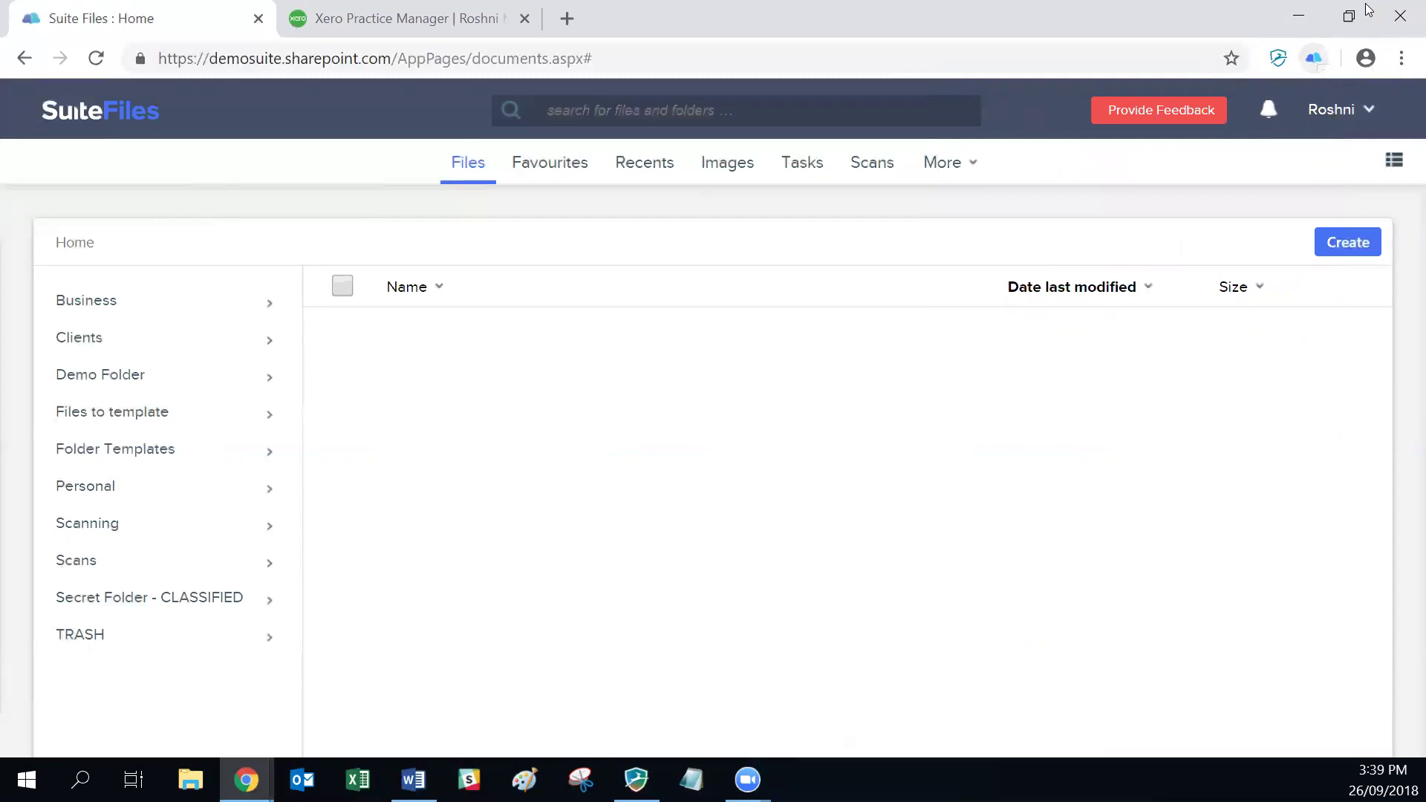
pyautogui.click(414, 779)
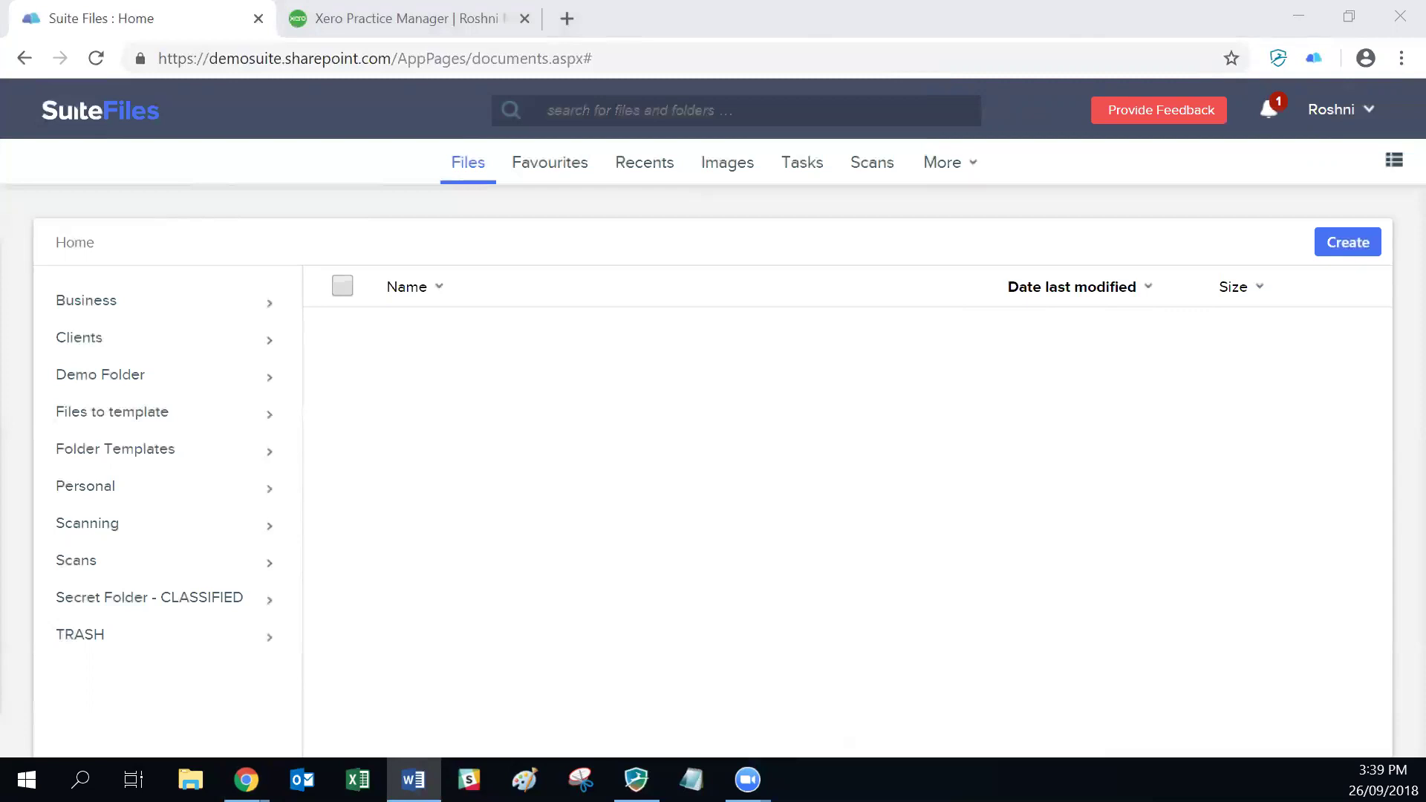
# Step: Show Xero Practice Manager's All Clients list of 260 clients
pyautogui.click(426, 21)
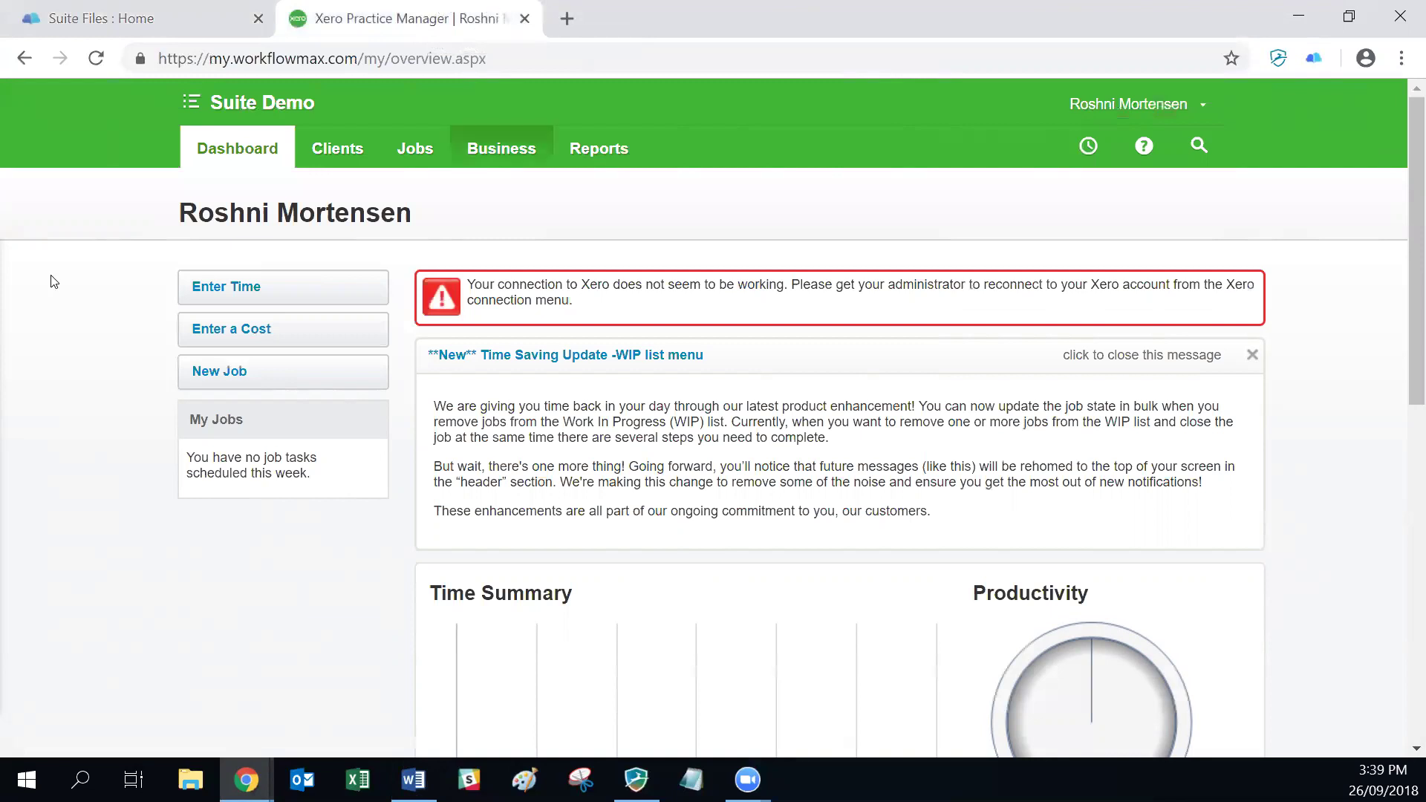
pyautogui.click(334, 150)
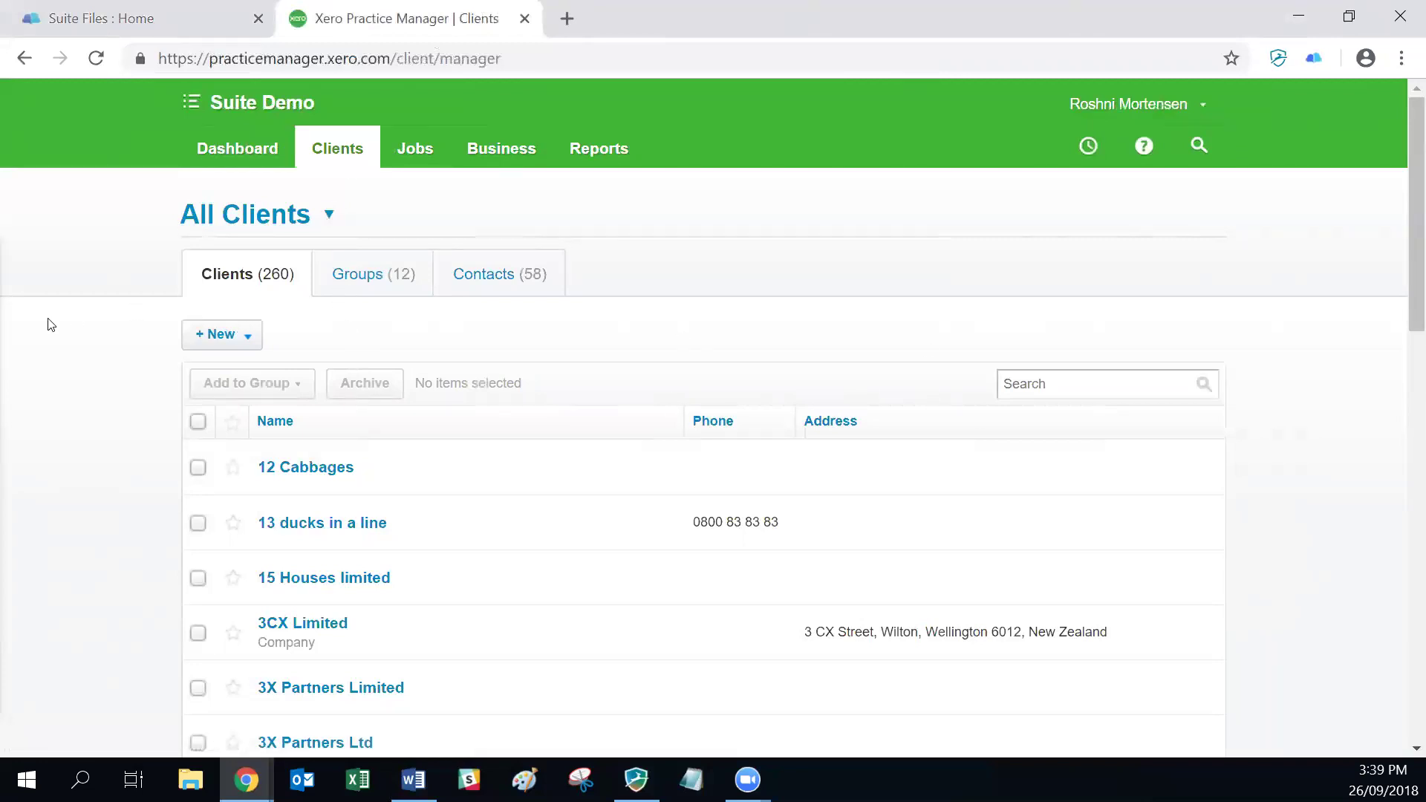
# Step: Add a new client named 'LED Accounting' via + New > Client and save it
pyautogui.click(233, 341)
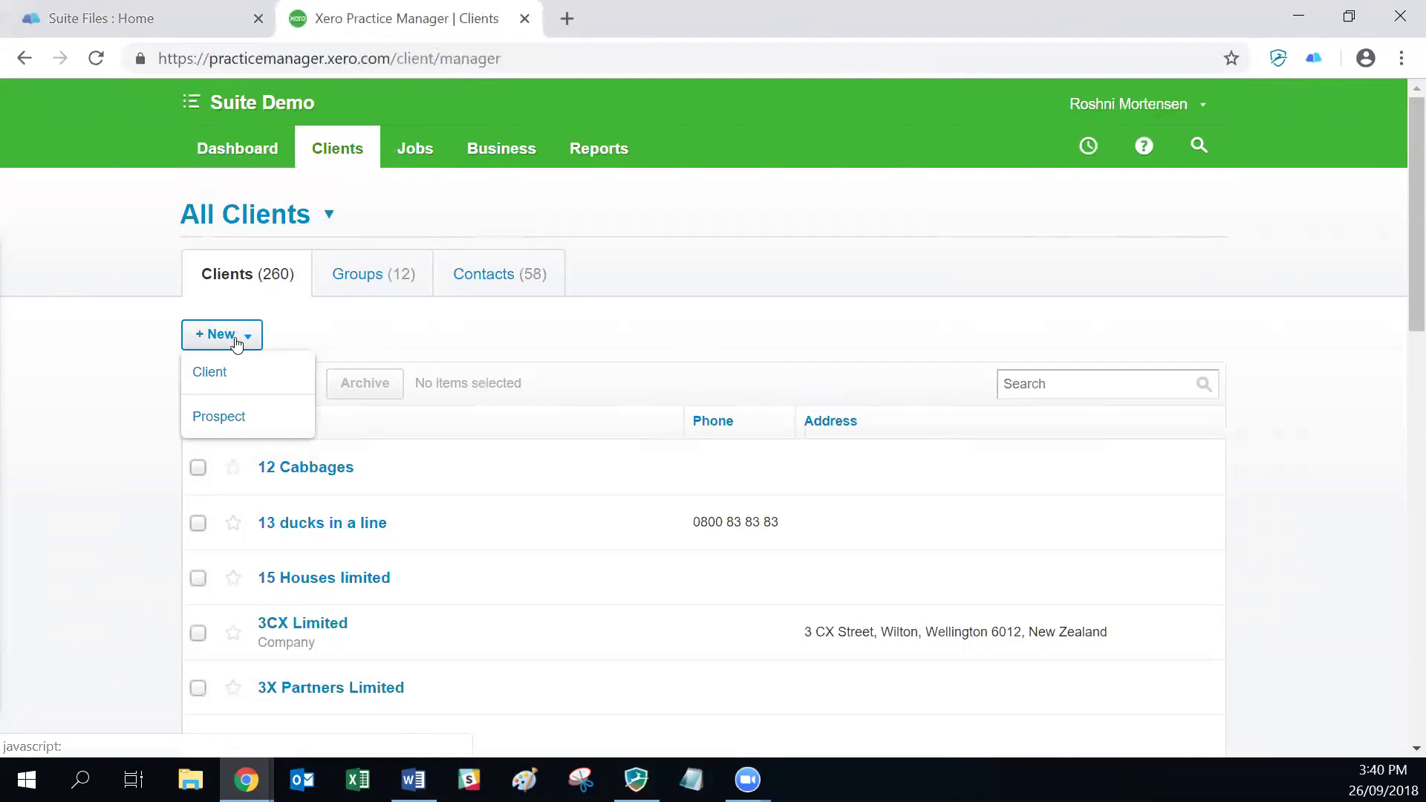
pyautogui.click(236, 377)
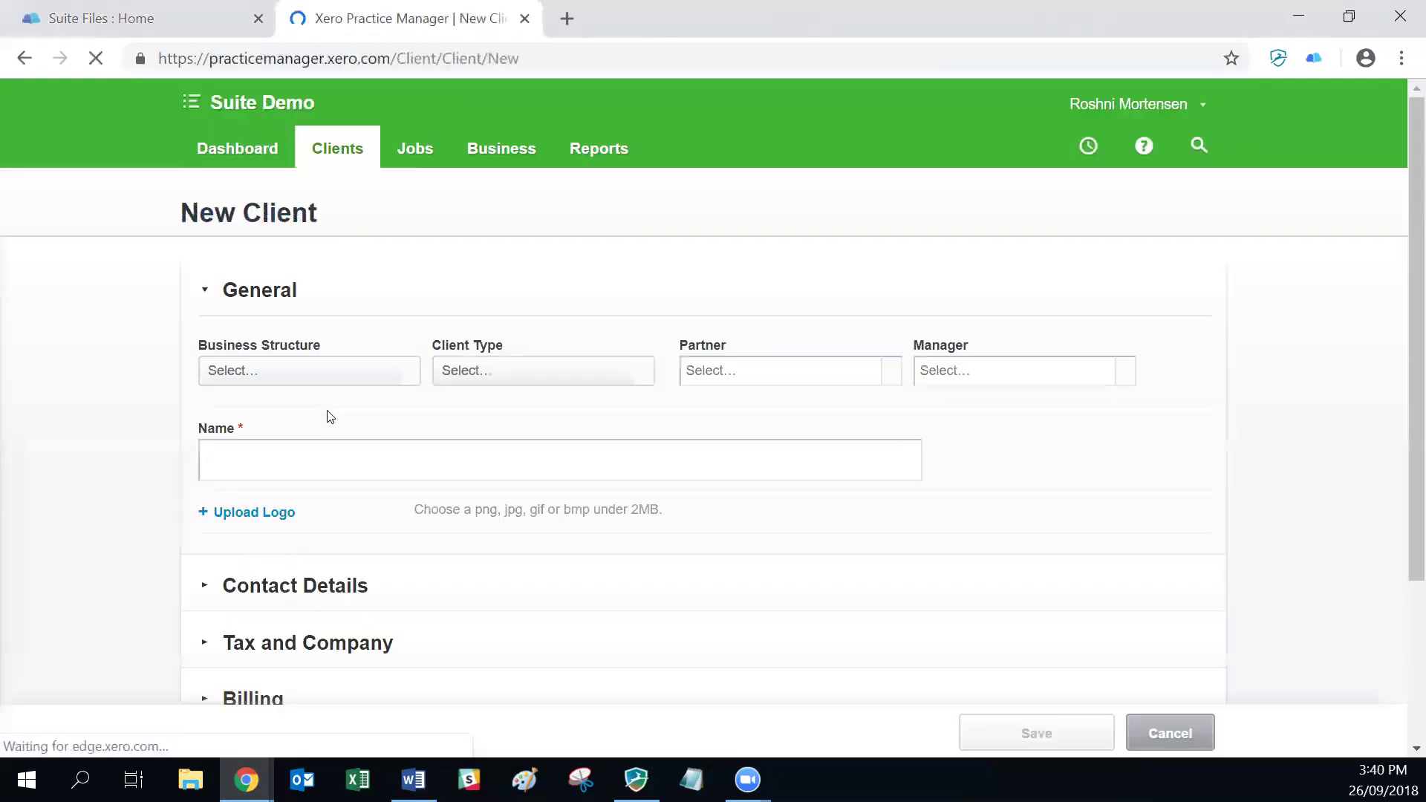
pyautogui.click(245, 465)
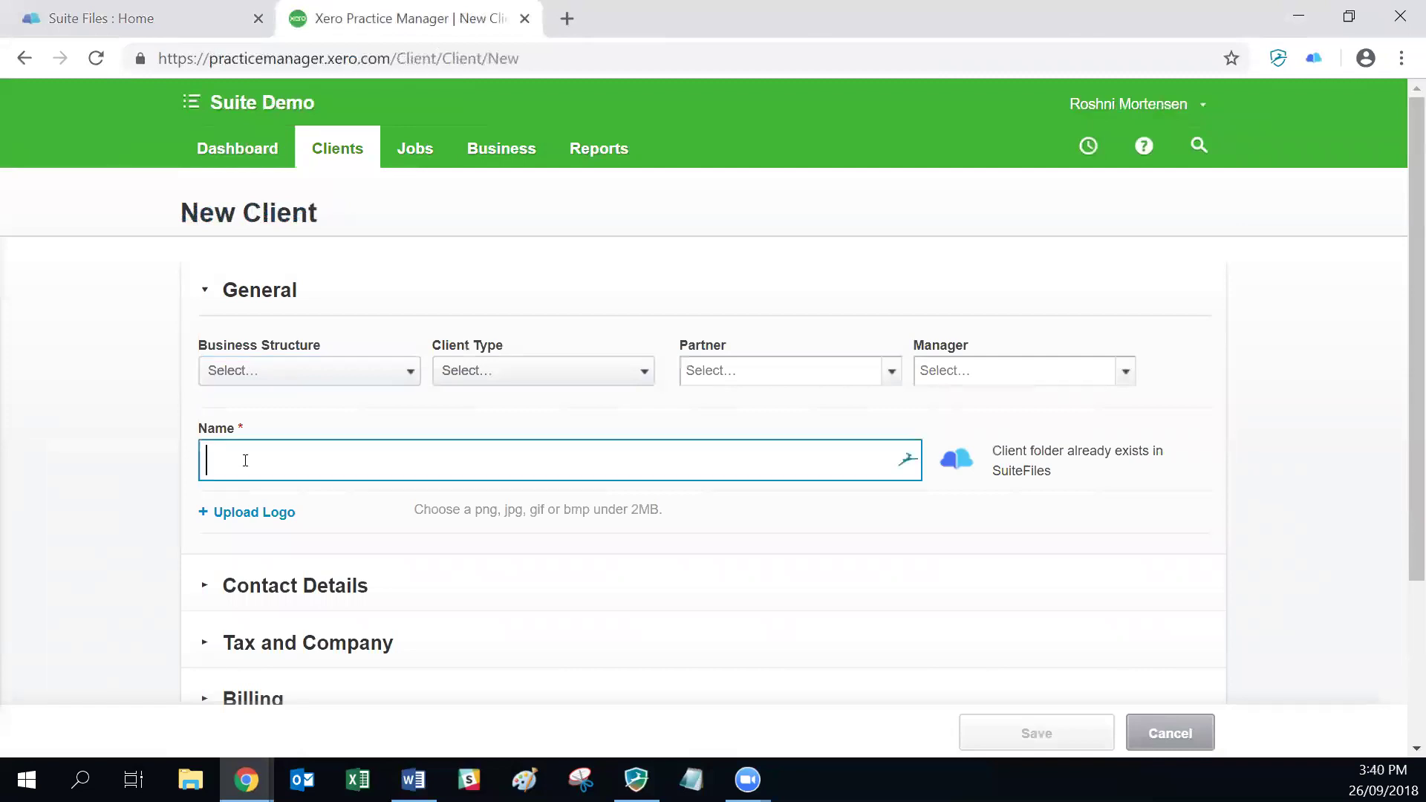
pyautogui.write('LED A')
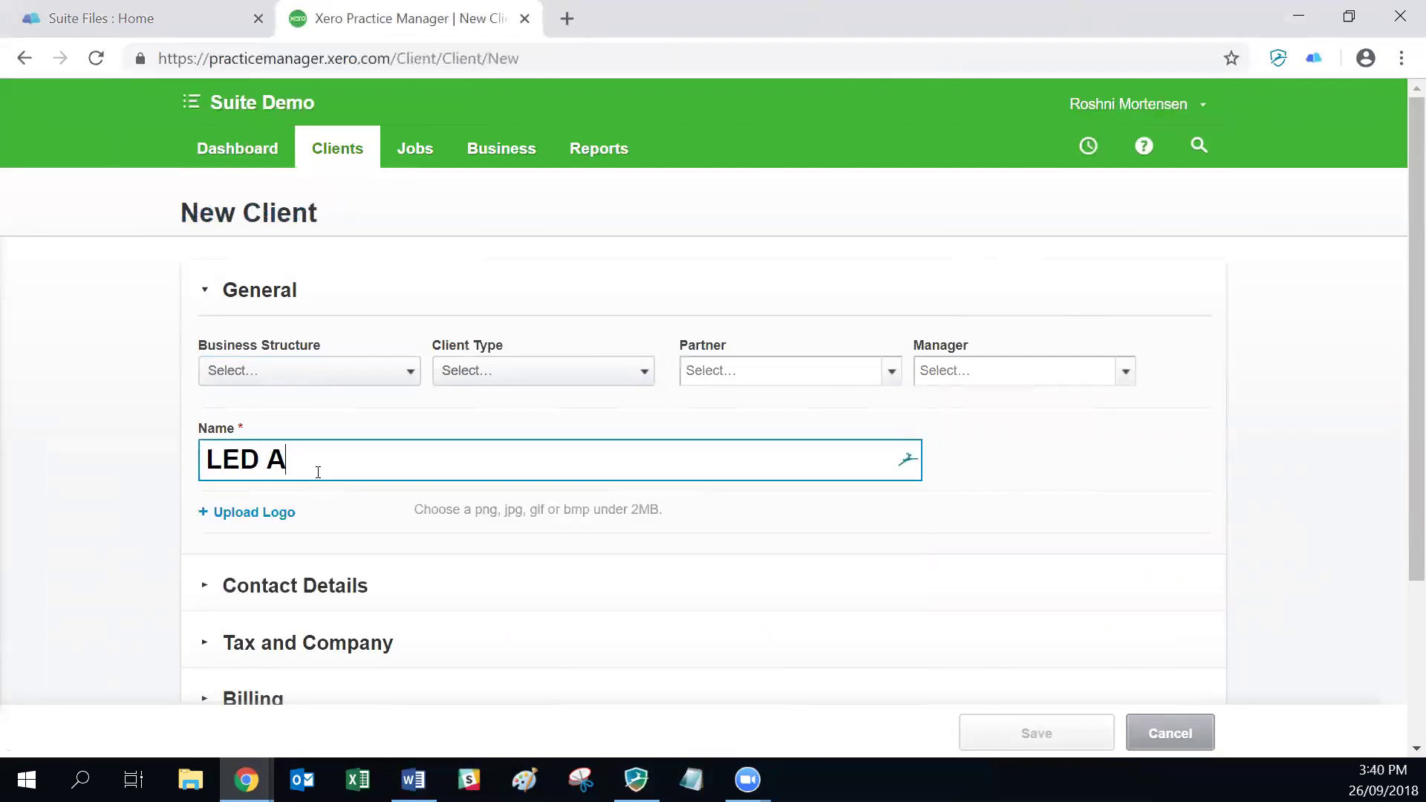
pyautogui.write('ccounting')
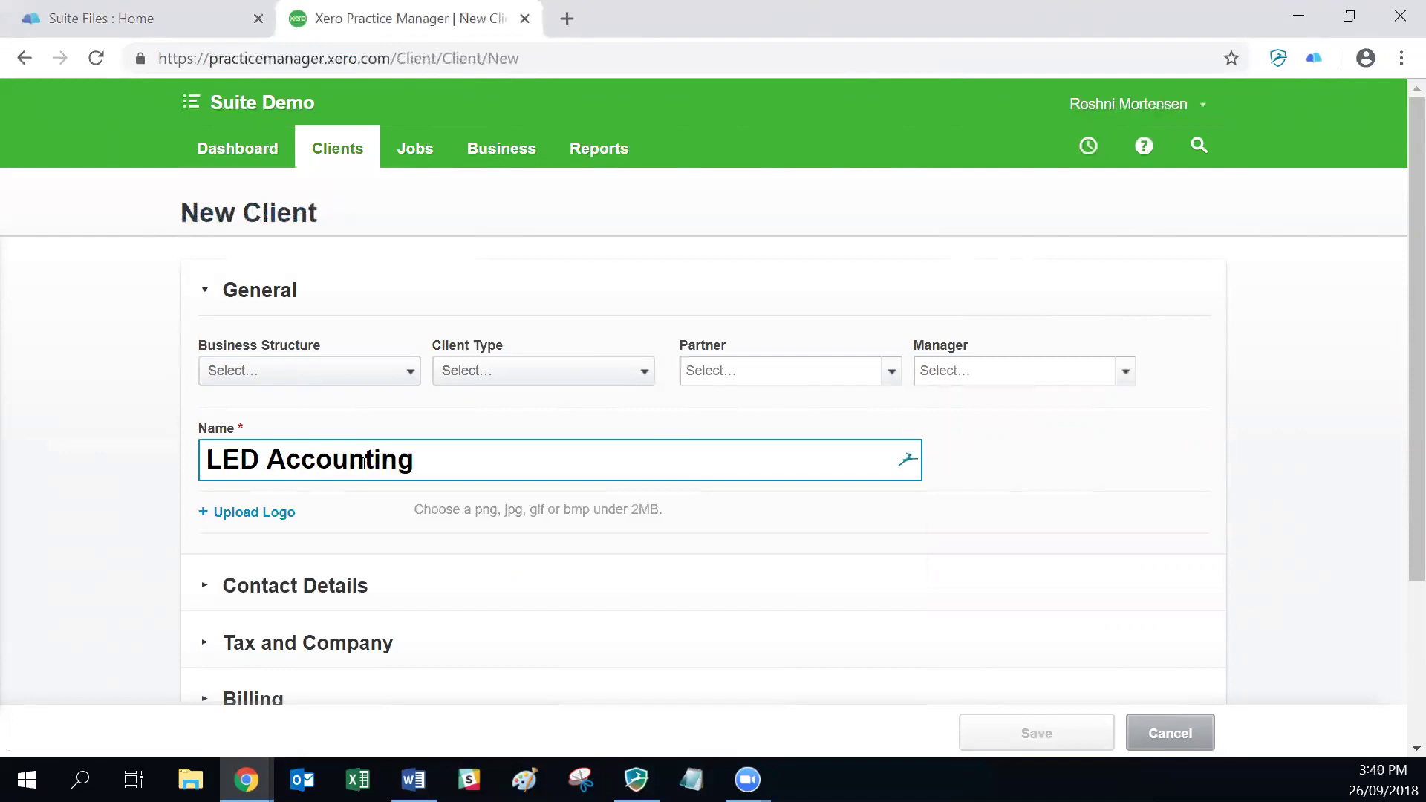
pyautogui.scroll(-3, 799, 568)
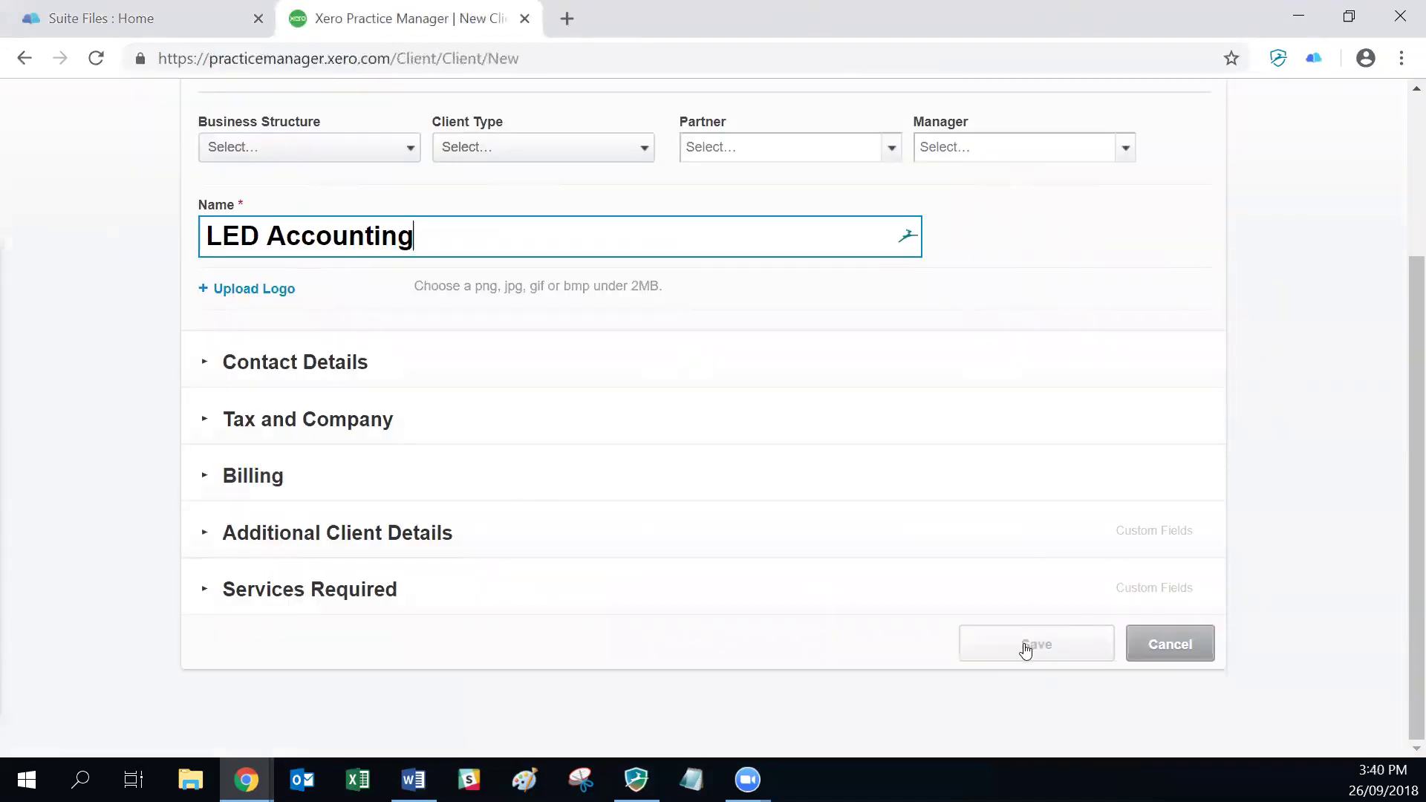
pyautogui.click(1025, 650)
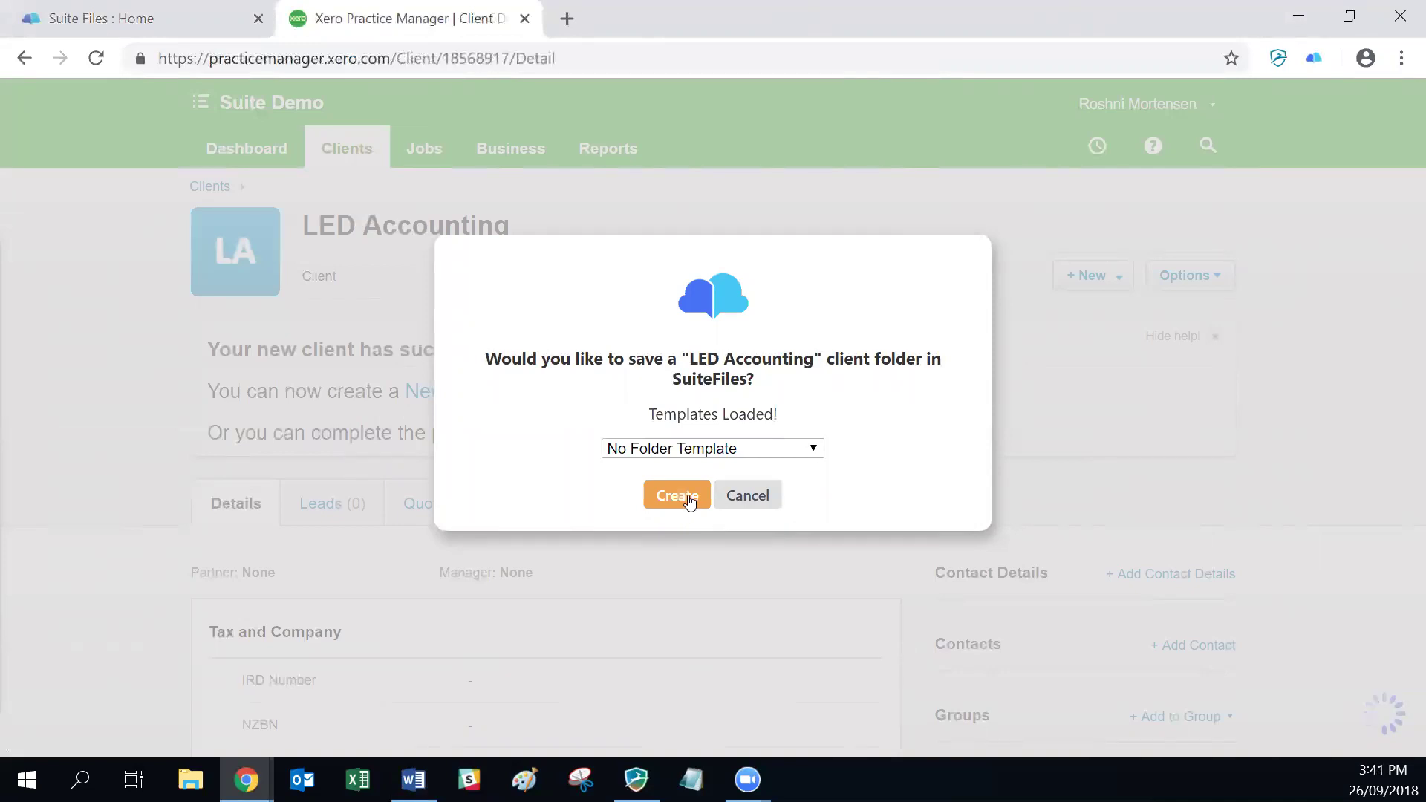
# Step: Create the Clients/LED Accounting folder from the New Client - Company Folders template and open it
pyautogui.click(813, 452)
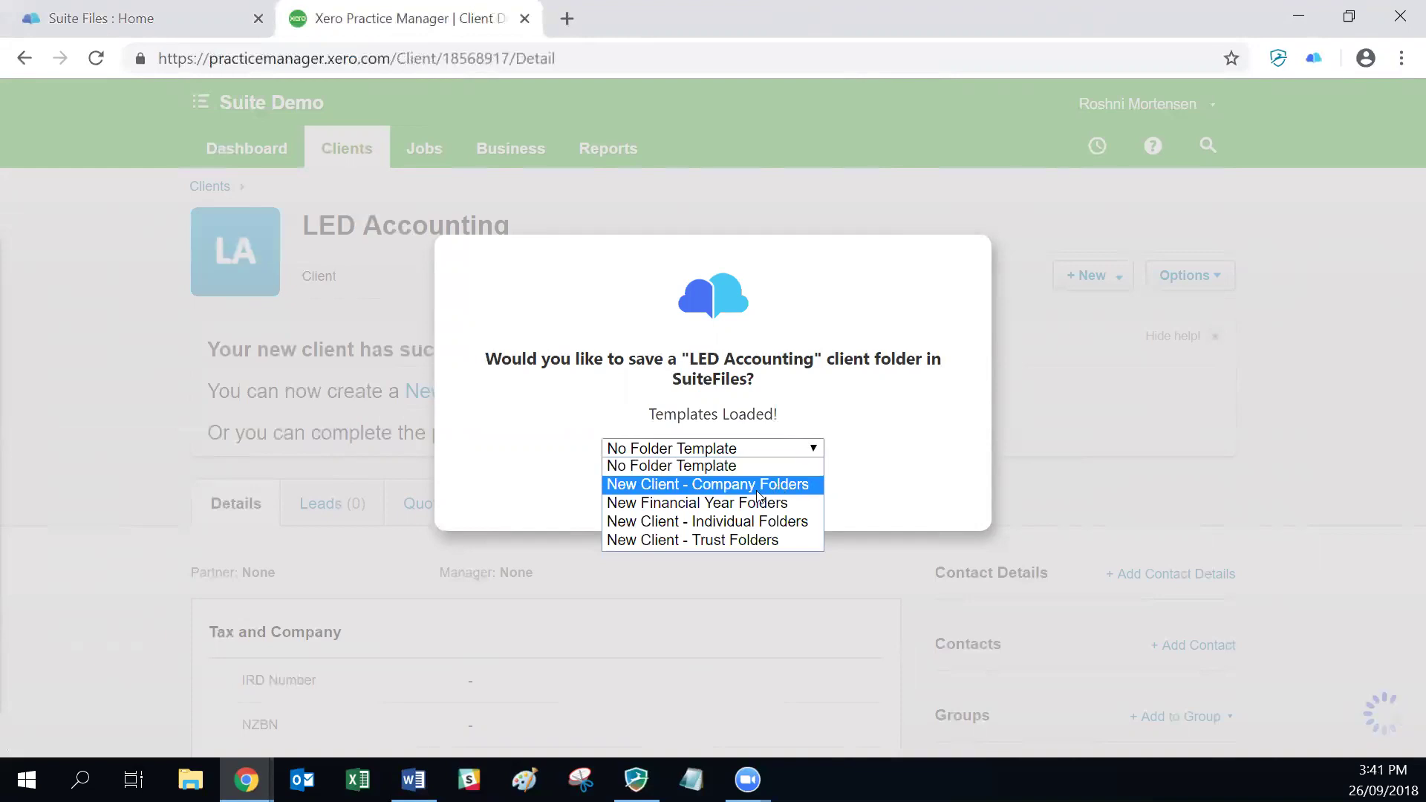
pyautogui.click(716, 483)
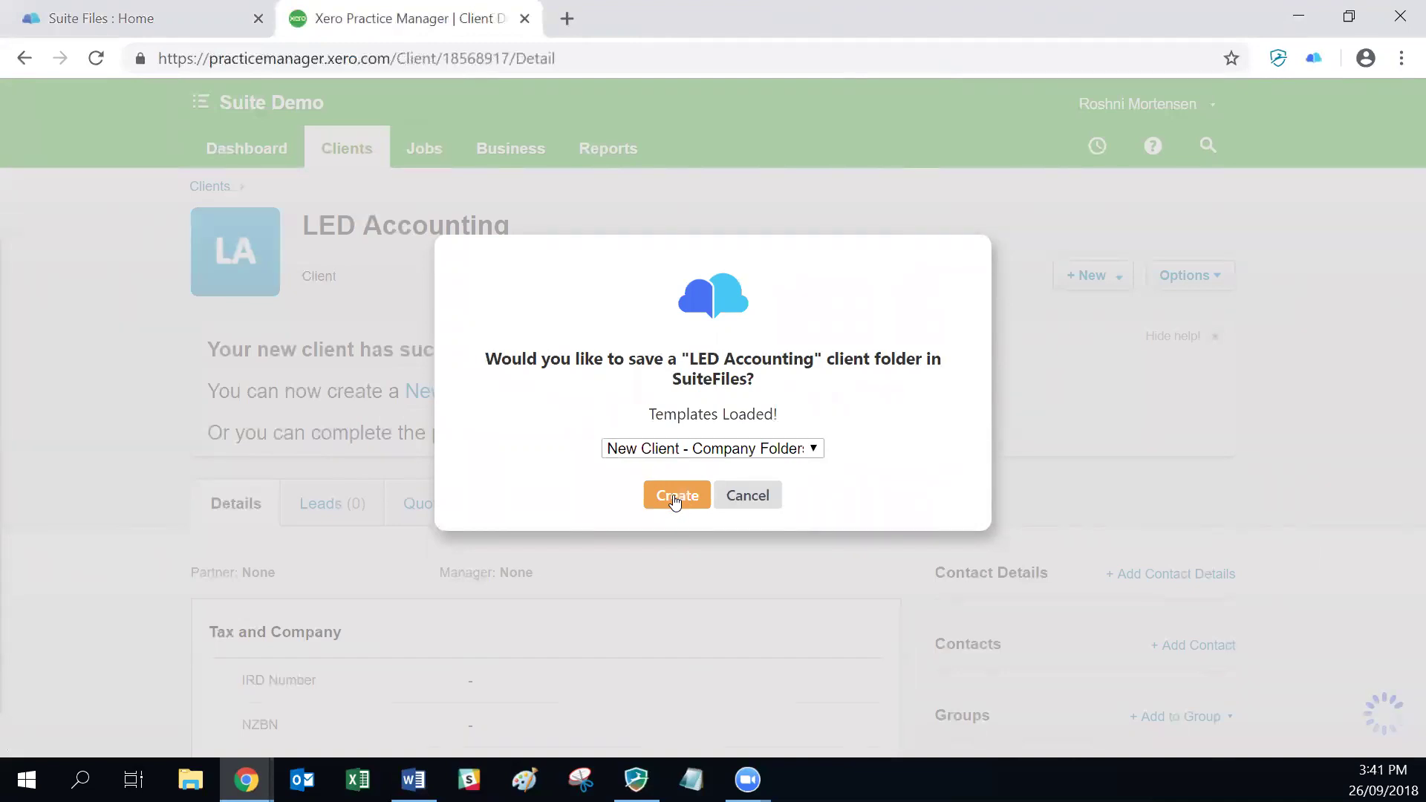
pyautogui.click(675, 495)
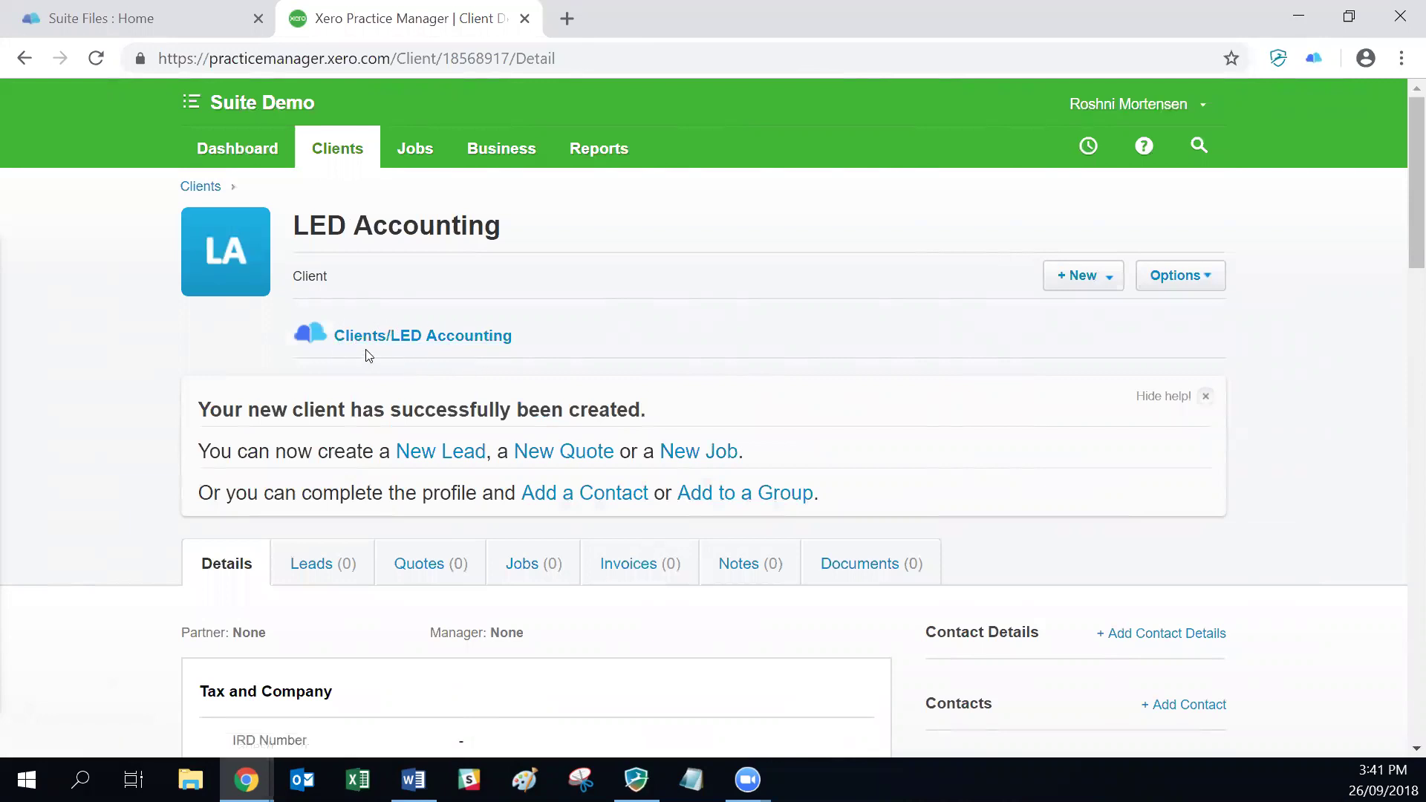
pyautogui.click(402, 341)
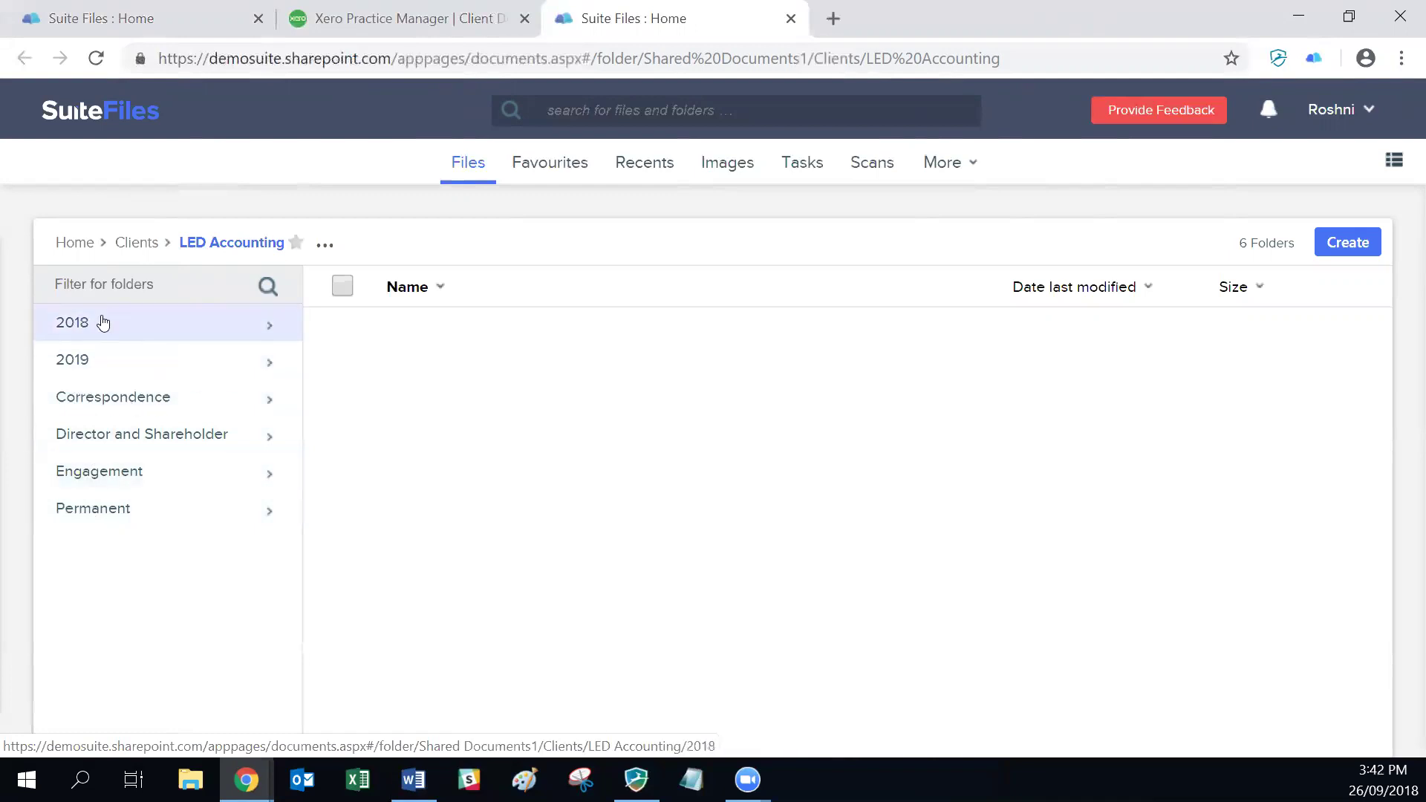
# Step: Look inside the 2018 subfolder, go back to LED Accounting, then return to Practice Manager
pyautogui.click(102, 322)
pyautogui.click(238, 245)
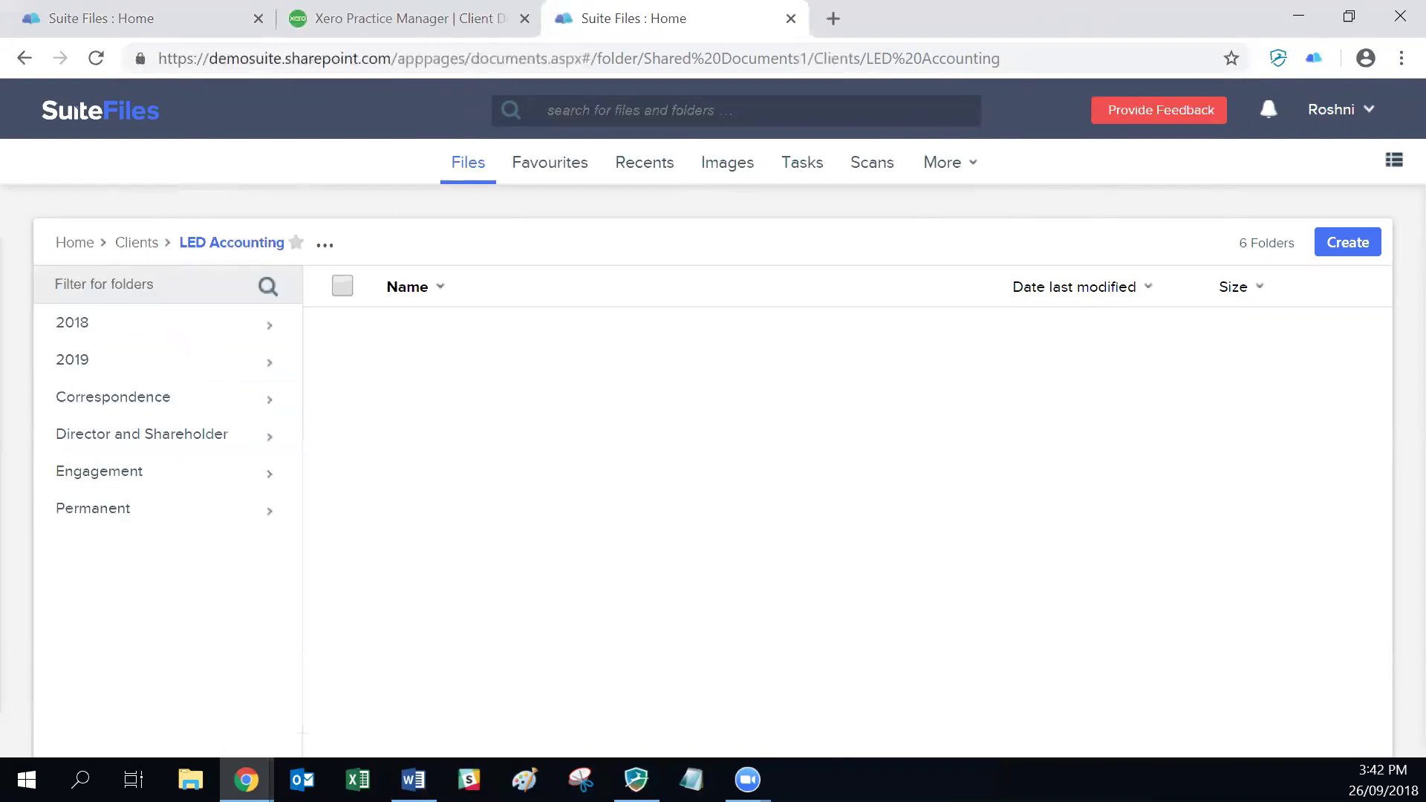
pyautogui.hotkey('alt', 'Tab')
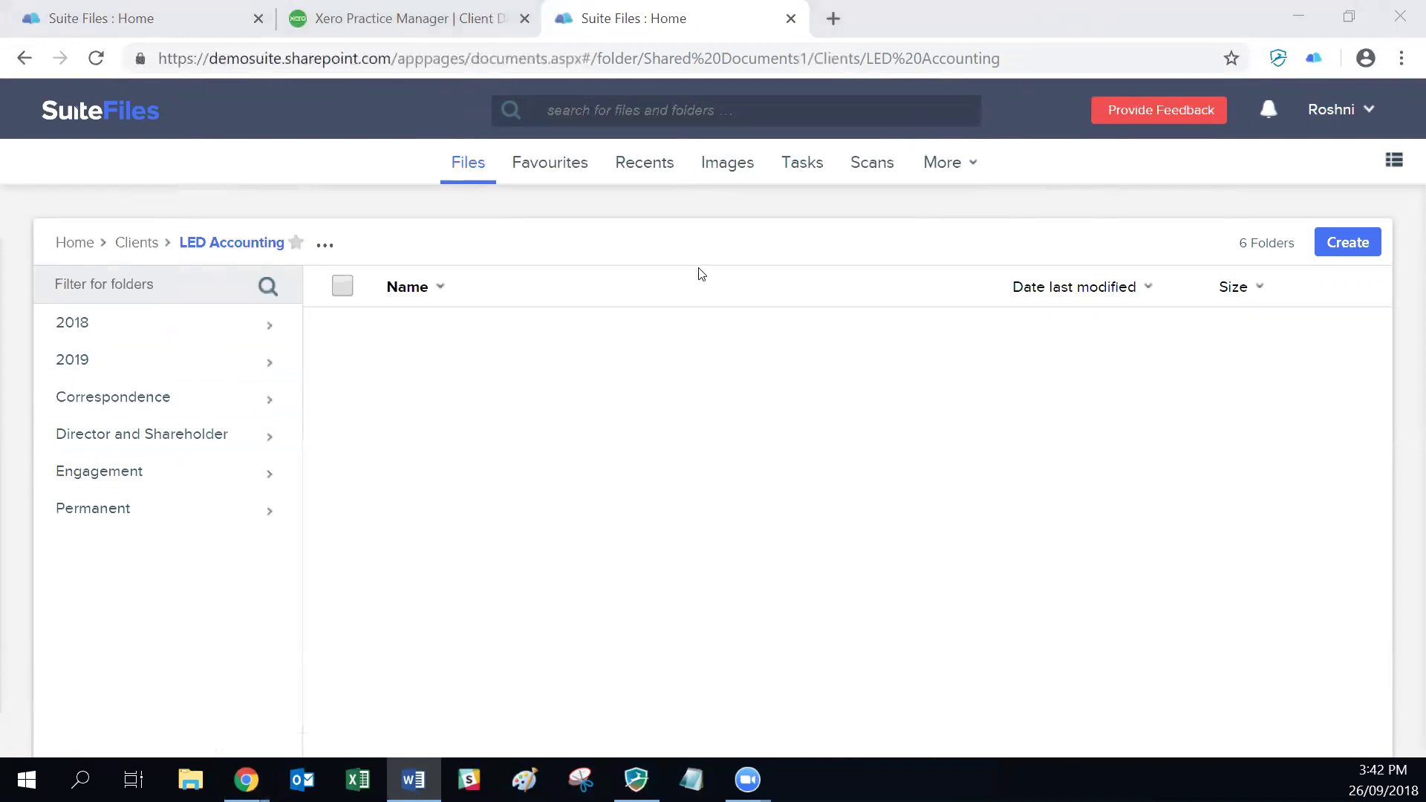
pyautogui.click(378, 16)
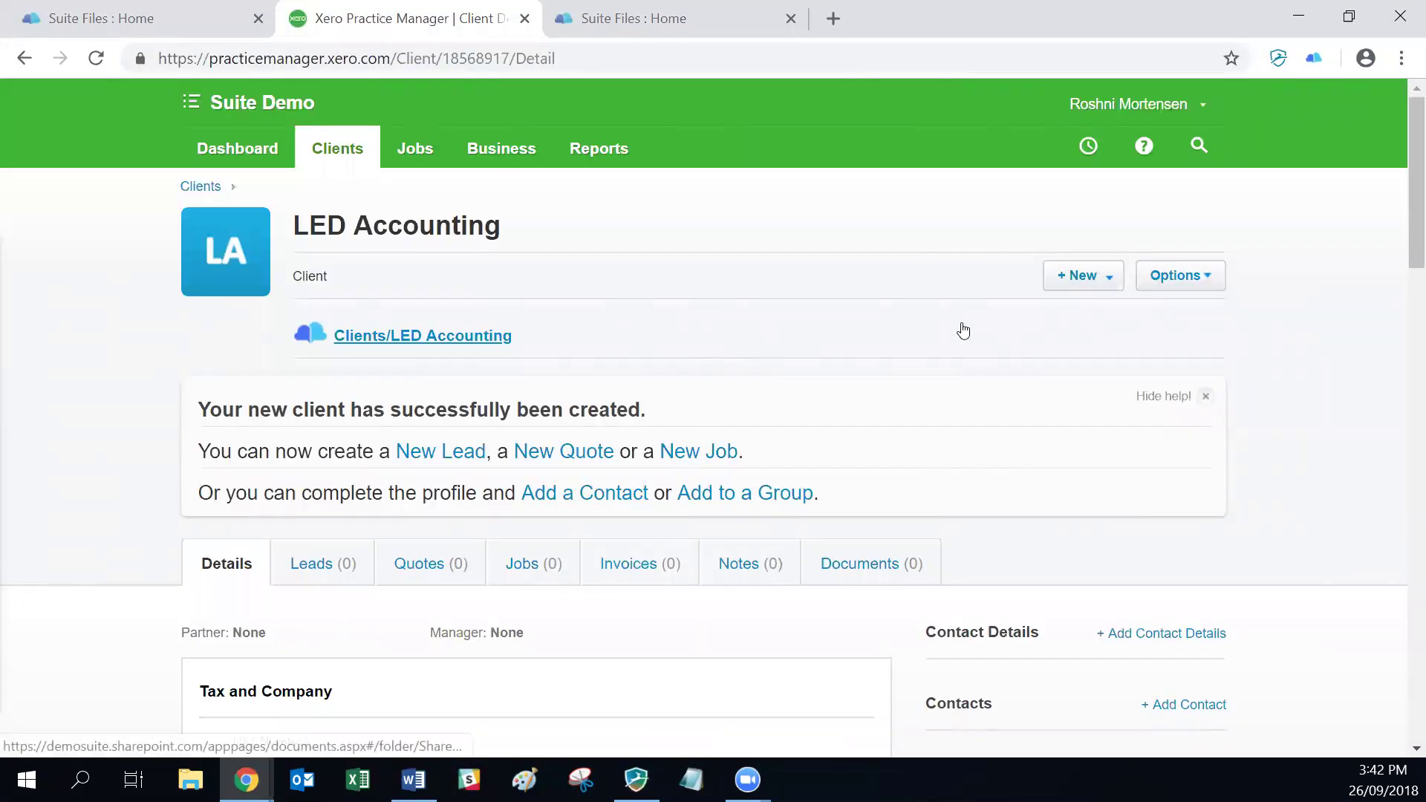
# Step: Edit the client name by appending 'Limited' to make LED Accounting Limited, and save
pyautogui.press('Return')
pyautogui.press('Return')
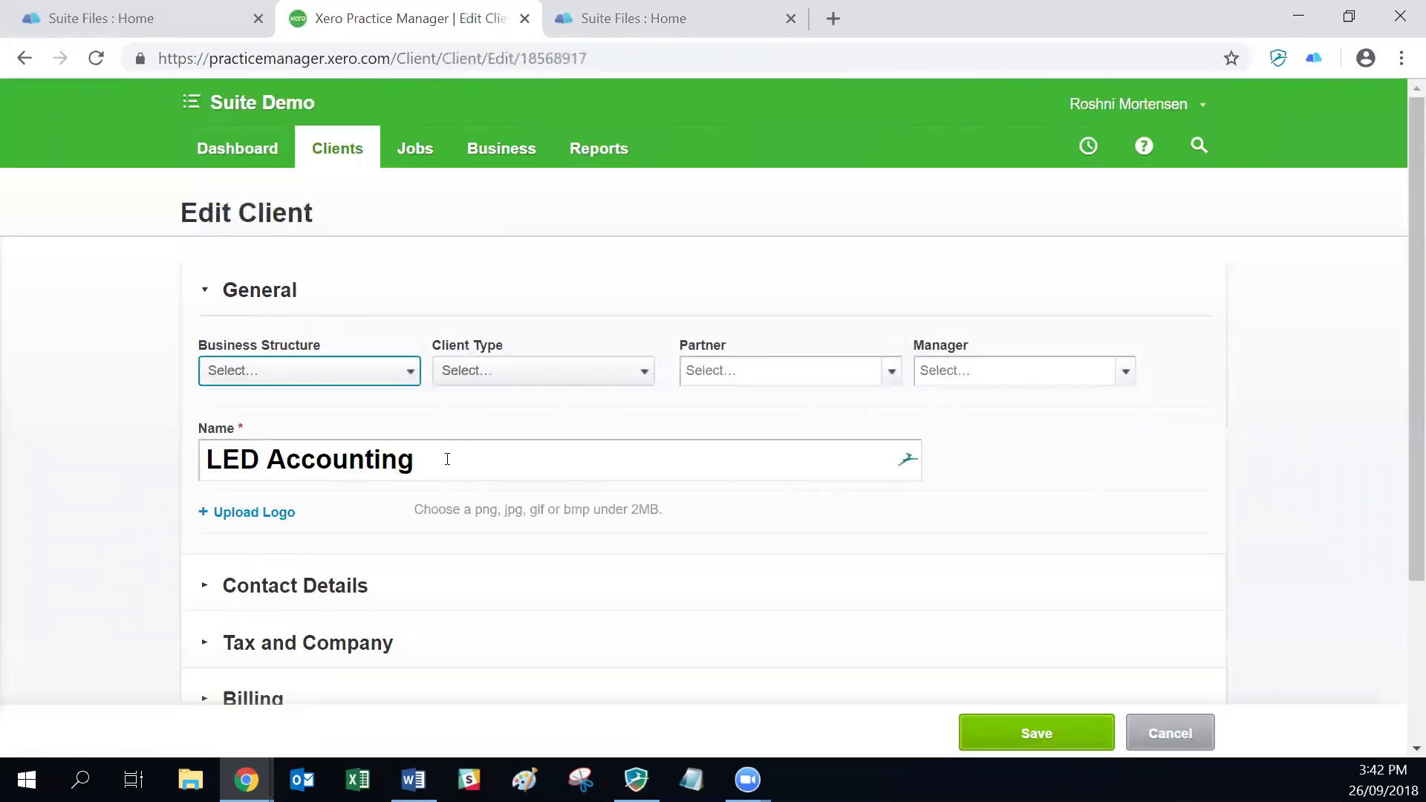
pyautogui.moveTo(446, 459); pyautogui.dragTo(392, 458)
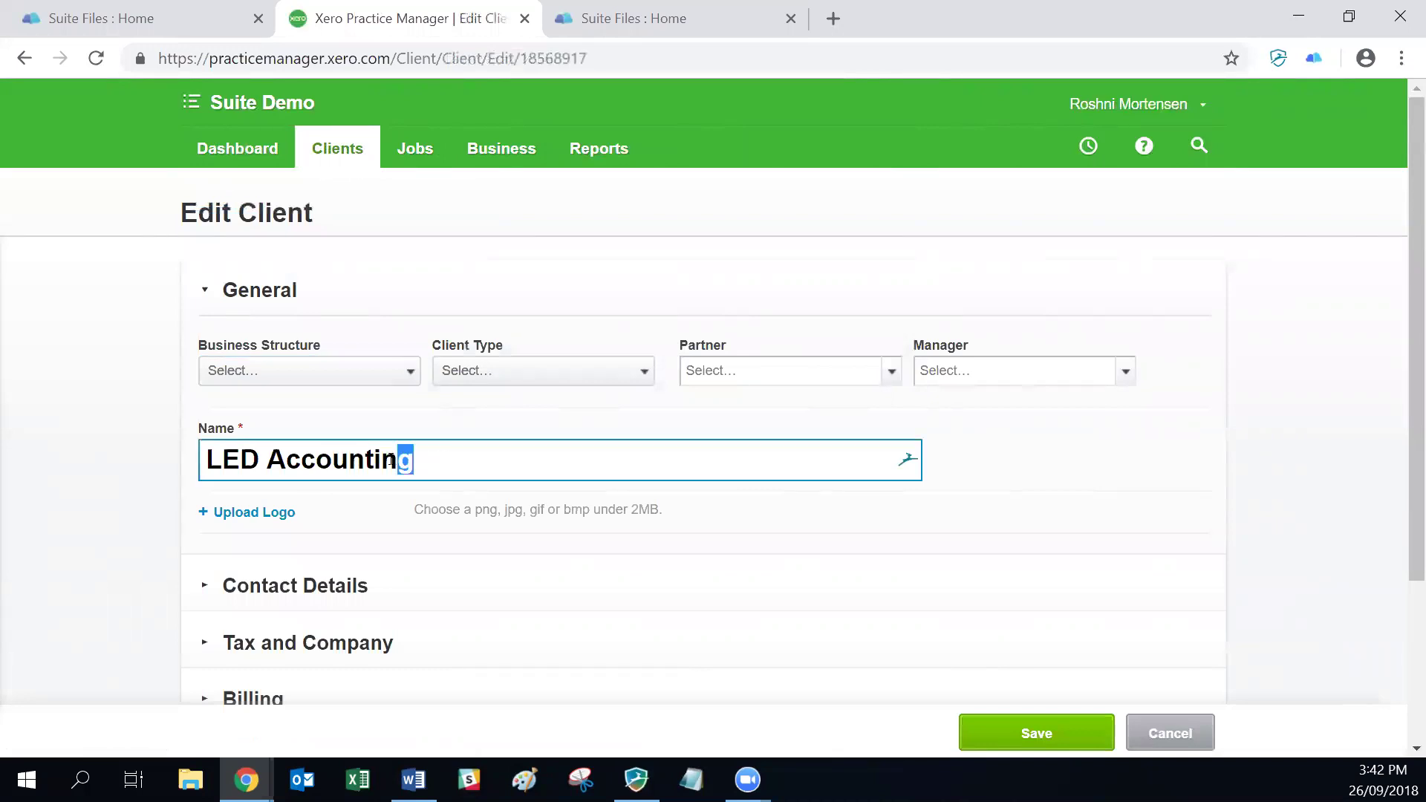
pyautogui.click(407, 460)
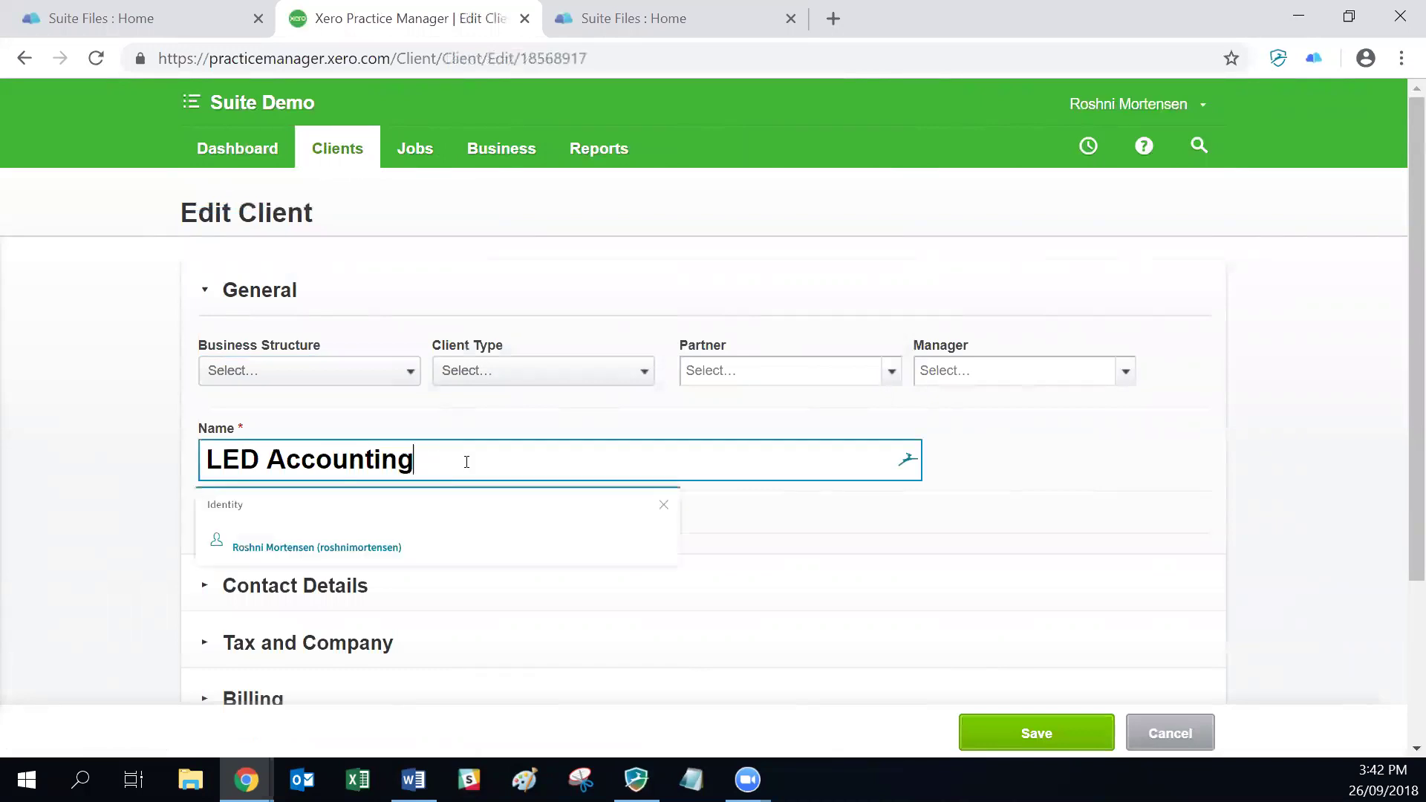
pyautogui.click(407, 459)
pyautogui.write('Limite')
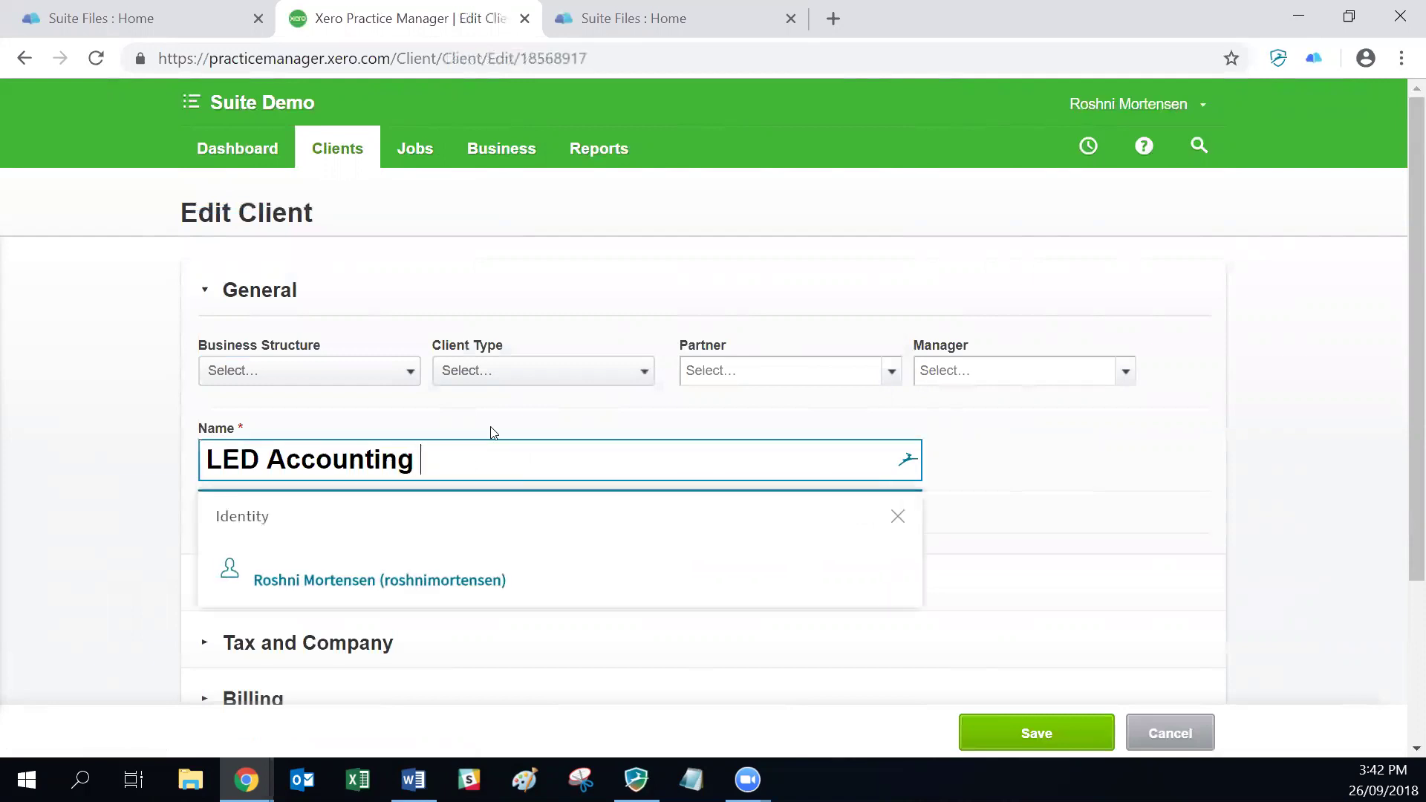
pyautogui.write('d')
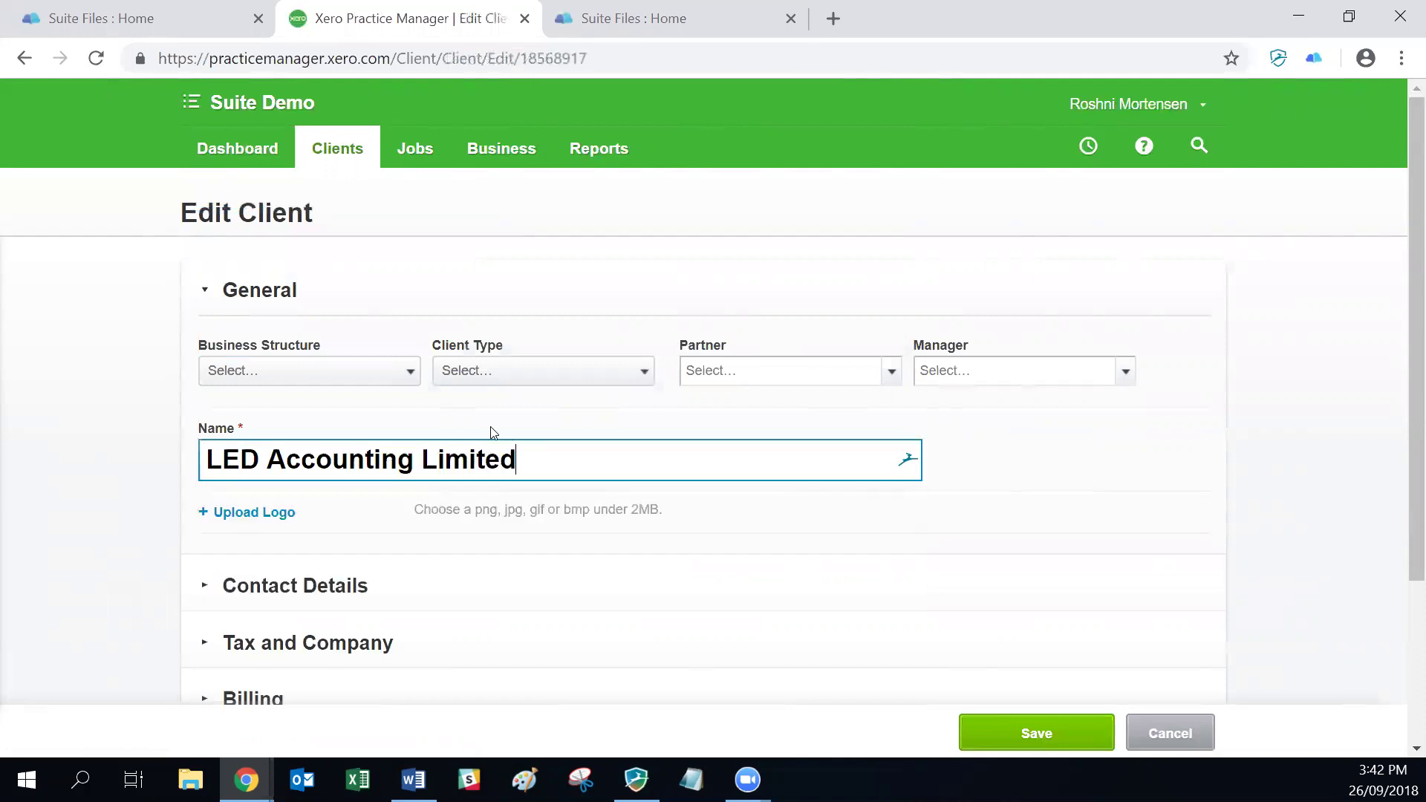
pyautogui.click(1063, 738)
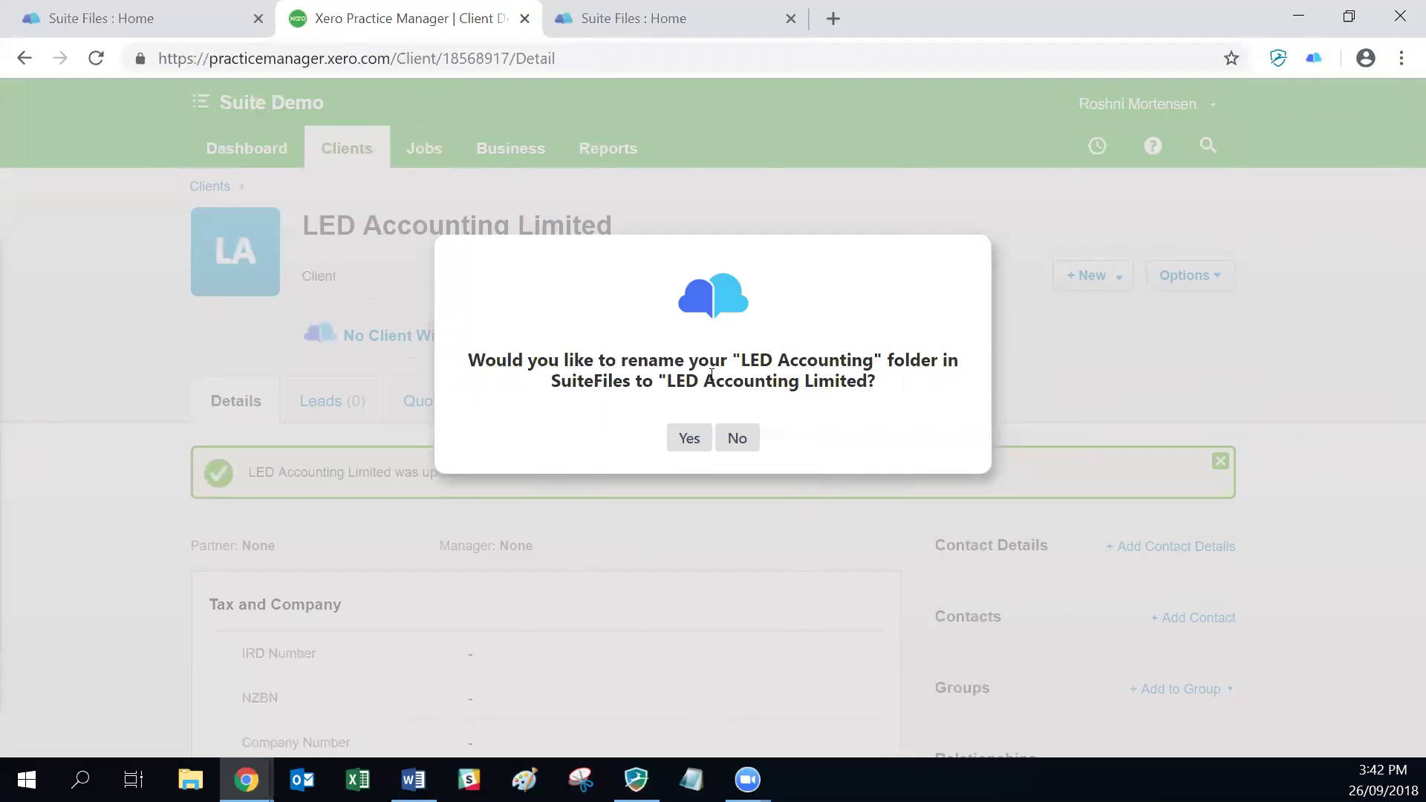
# Step: Accept the folder rename, find LED Accounting Limited under Clients by filtering 'led', then return to Practice Manager
pyautogui.click(695, 438)
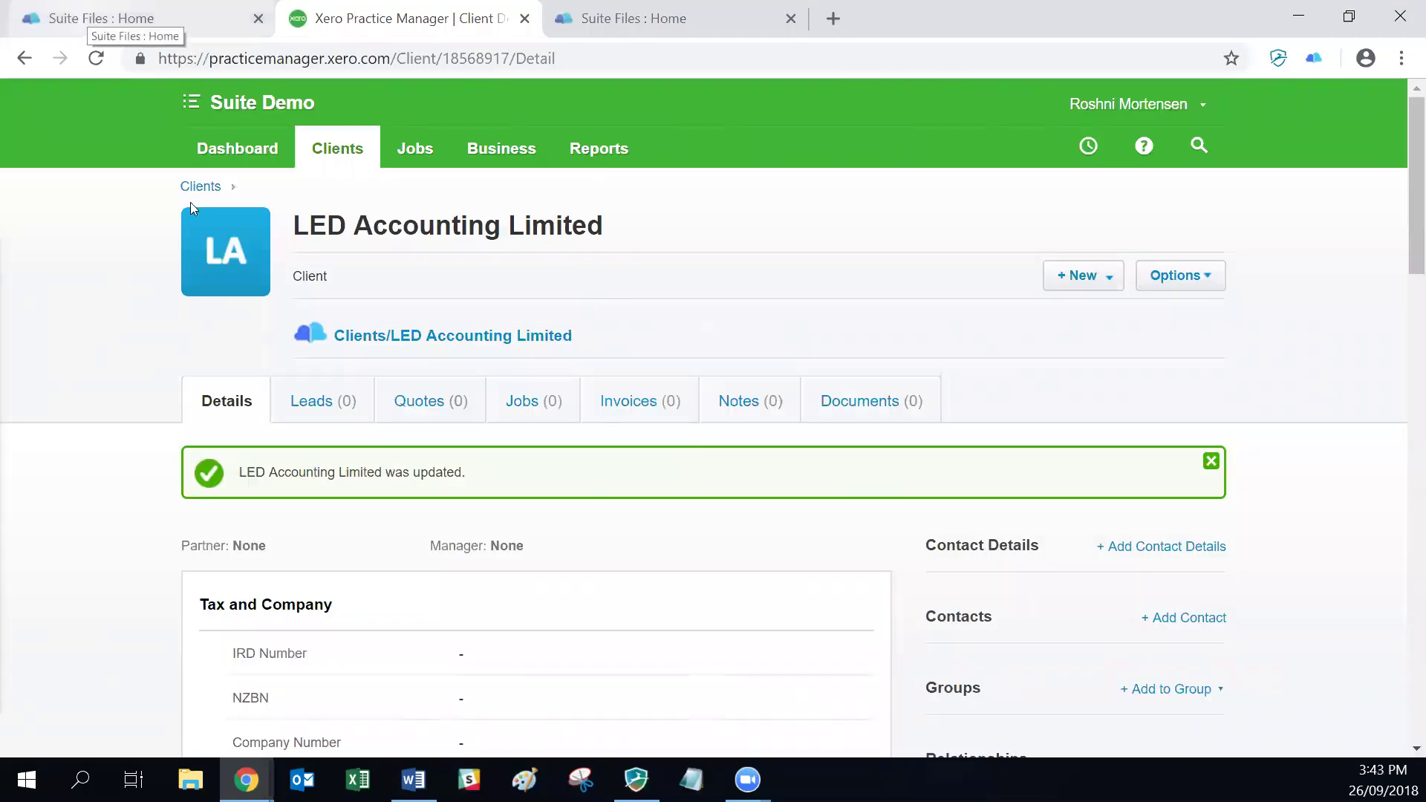
pyautogui.click(102, 24)
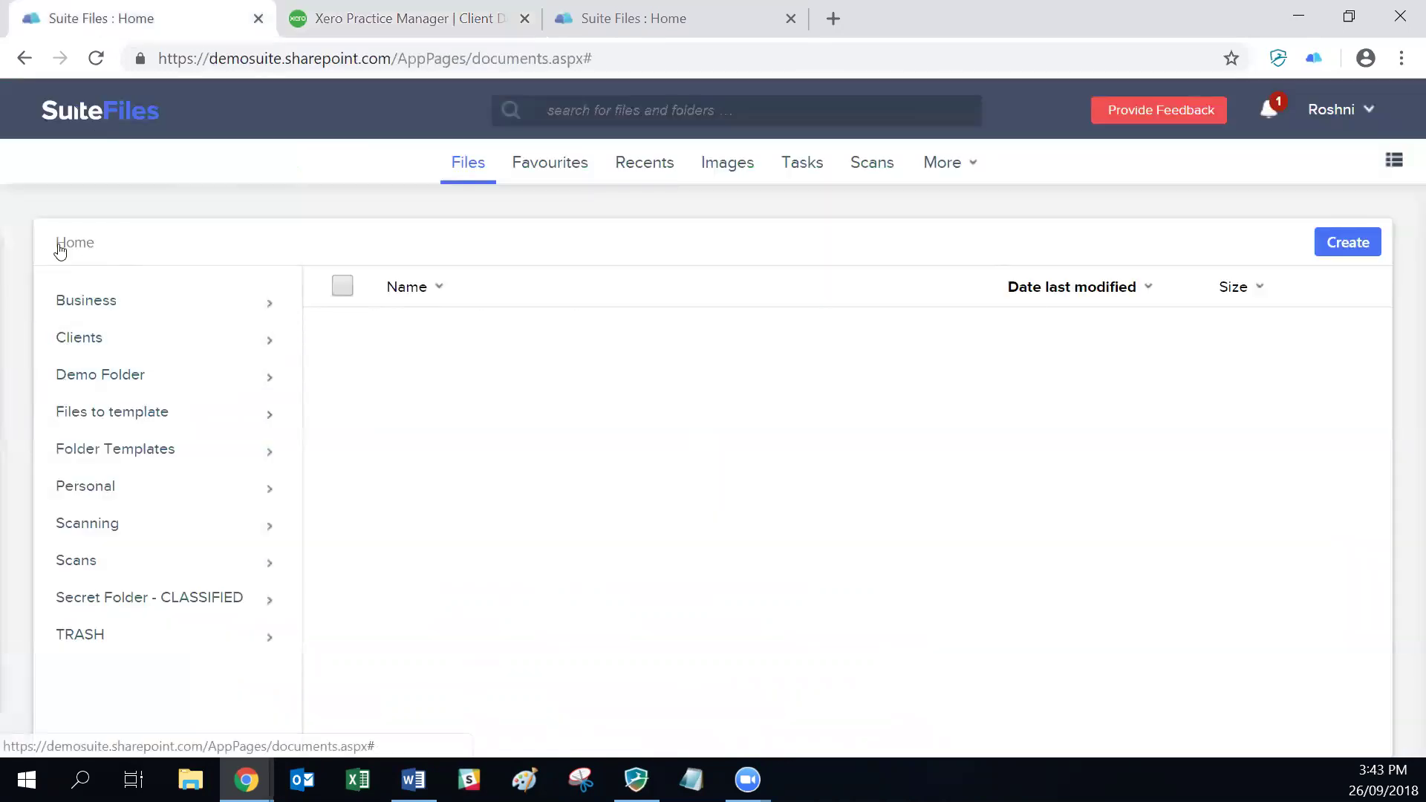
pyautogui.click(73, 340)
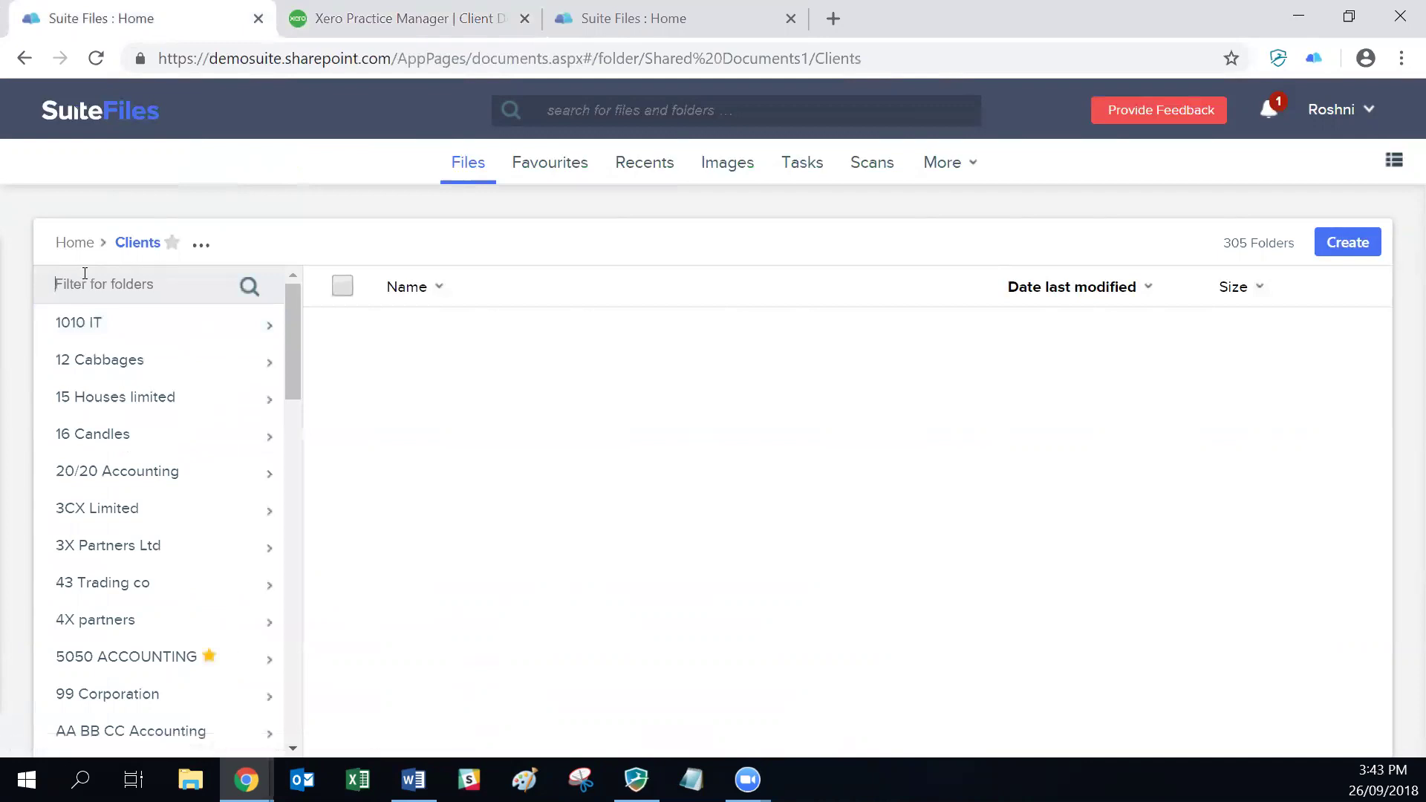
pyautogui.write('led')
pyautogui.press('Return')
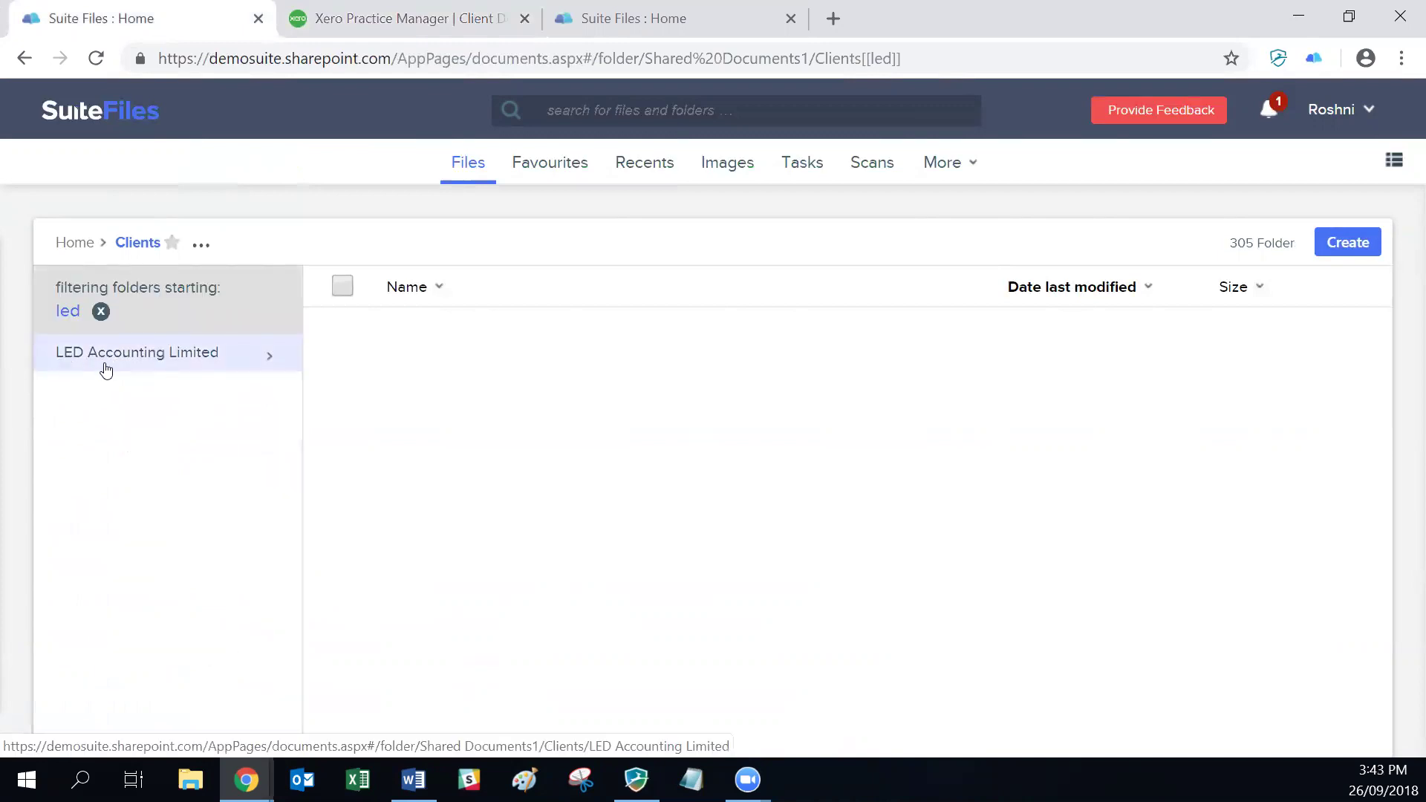
pyautogui.click(192, 367)
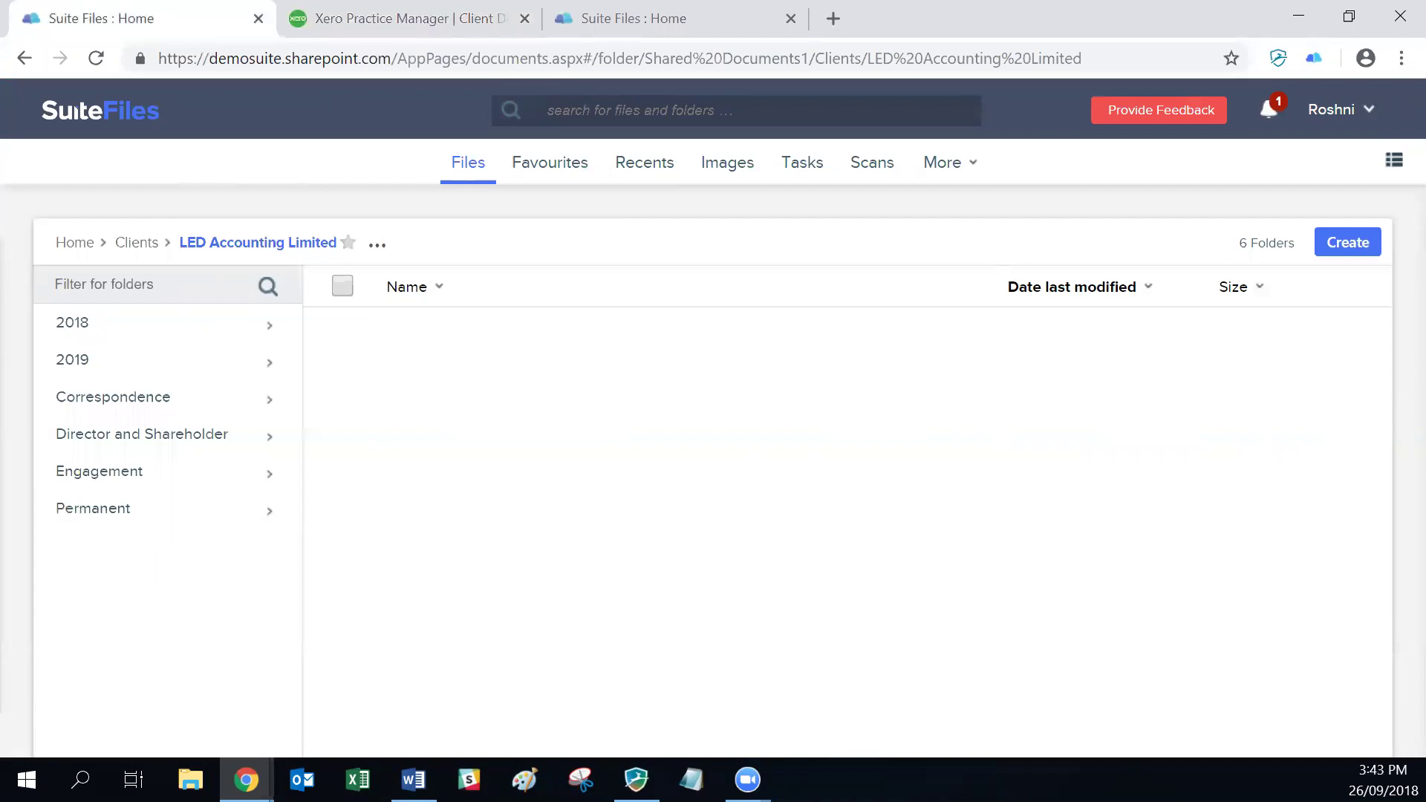
pyautogui.click(434, 16)
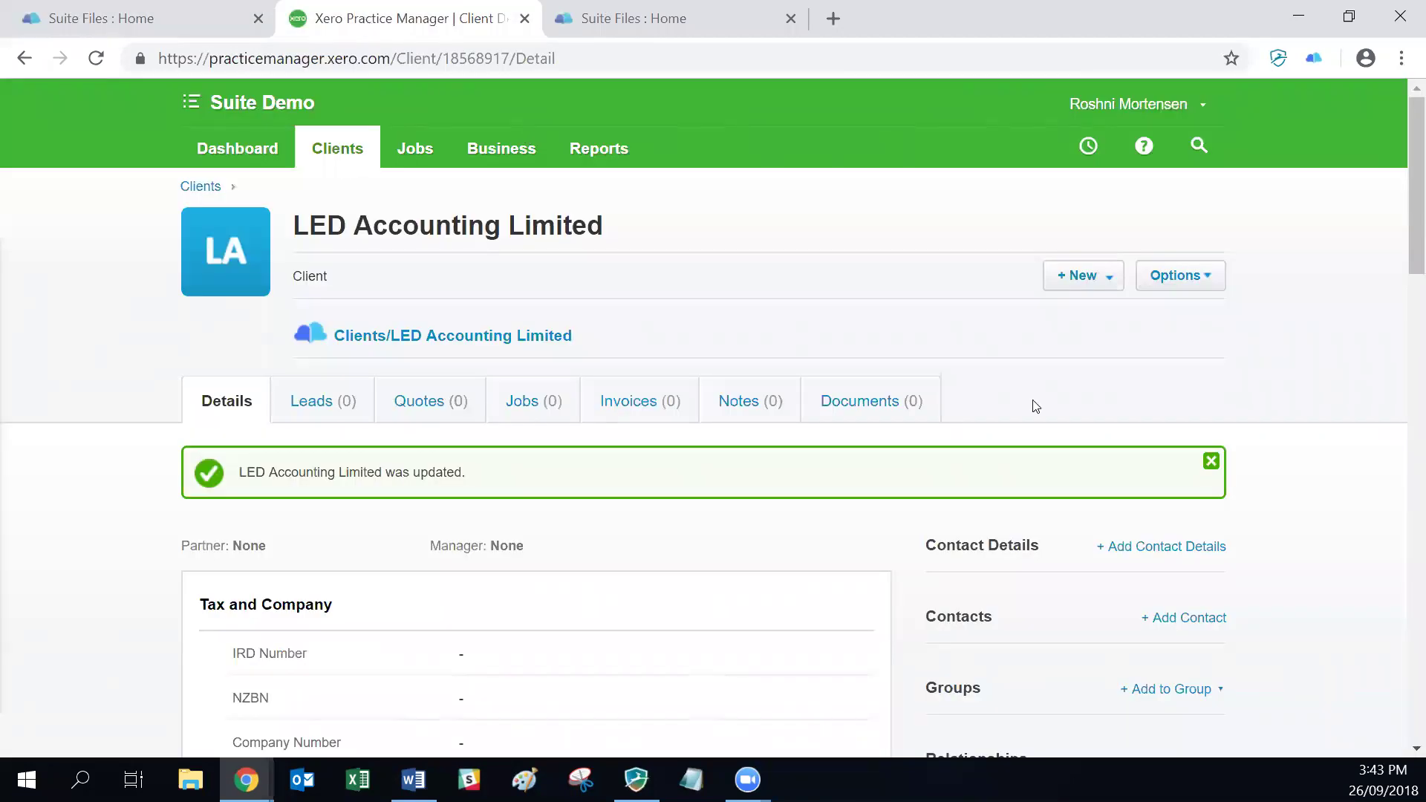
# Step: Archive LED Accounting Limited and its SuiteFiles folder, then switch over to SuiteFiles
pyautogui.press('Return')
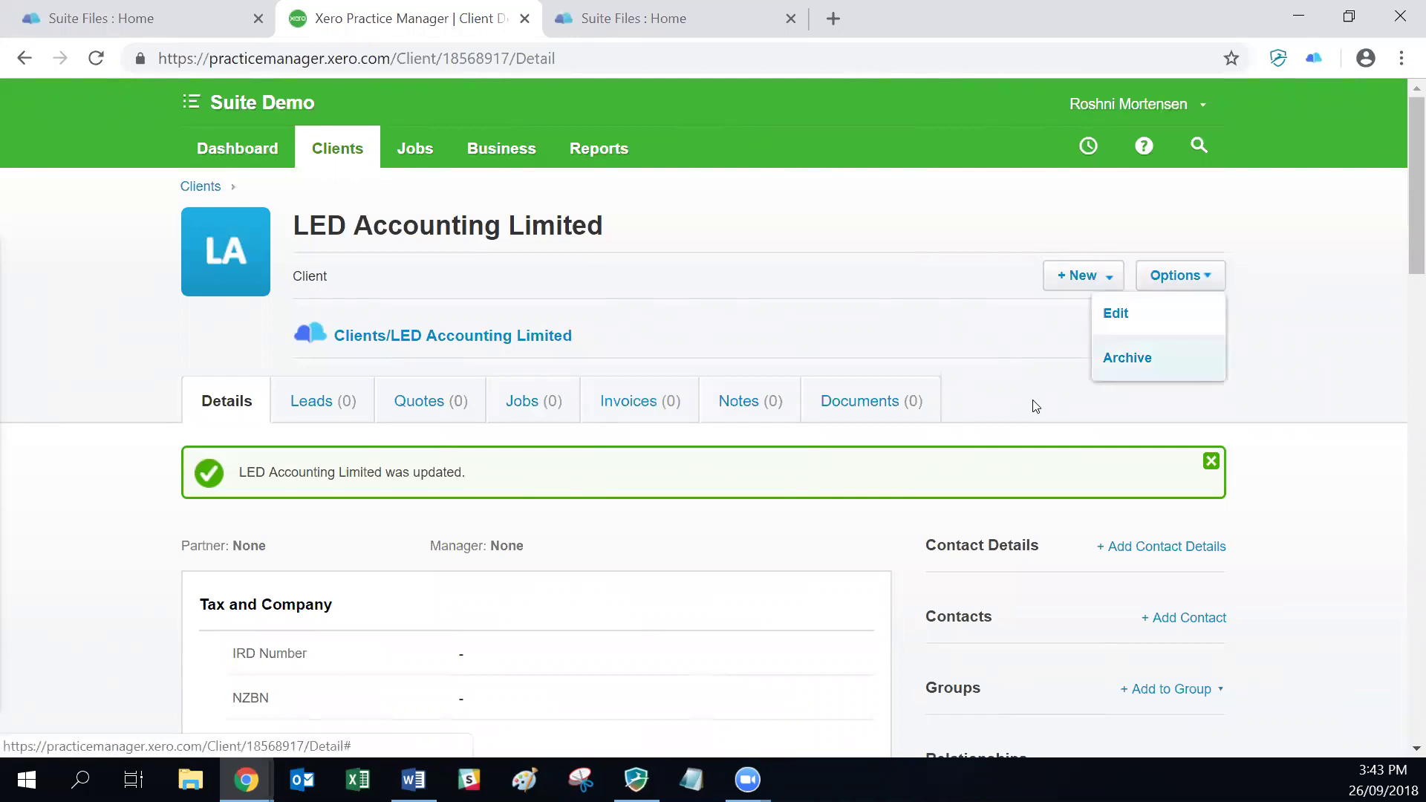
pyautogui.press('Return')
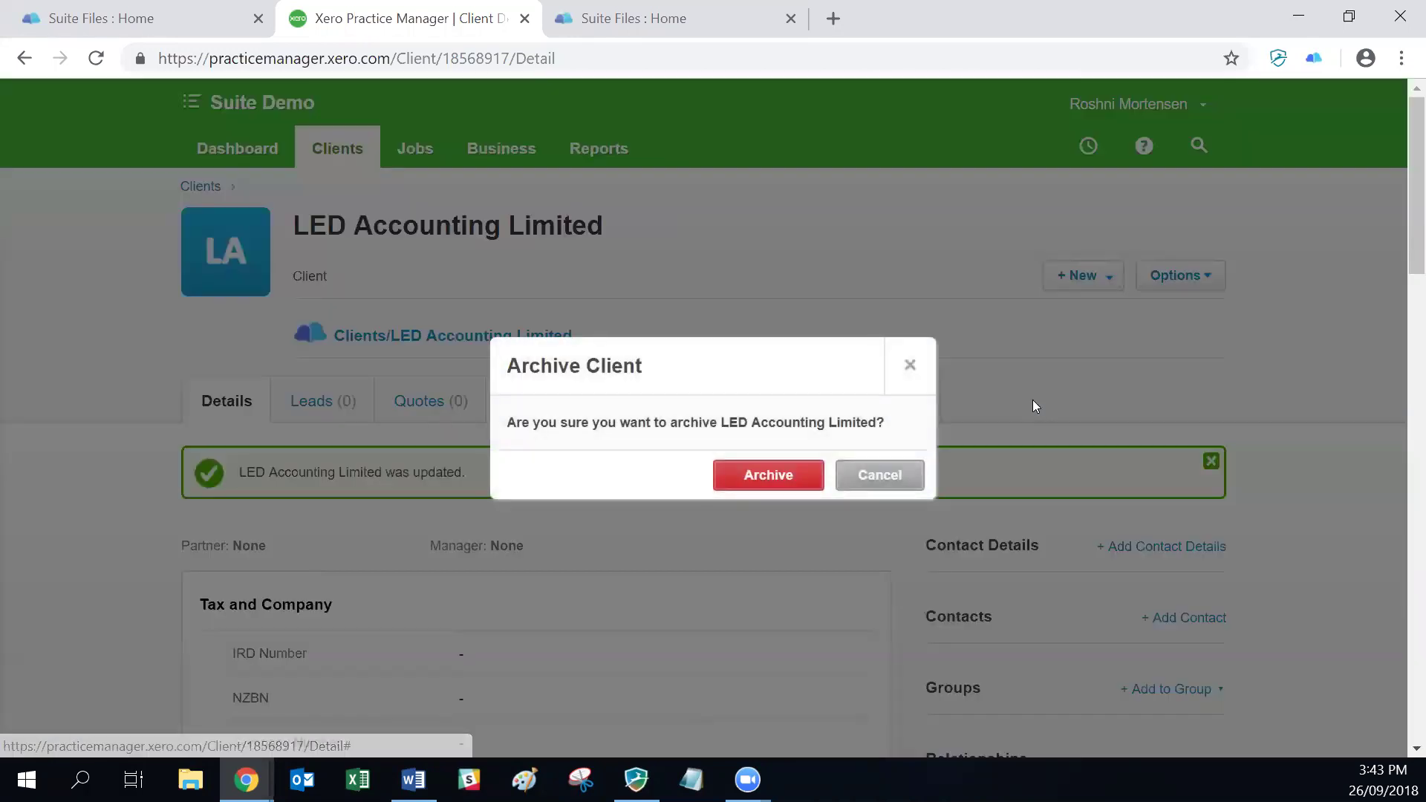
pyautogui.click(762, 482)
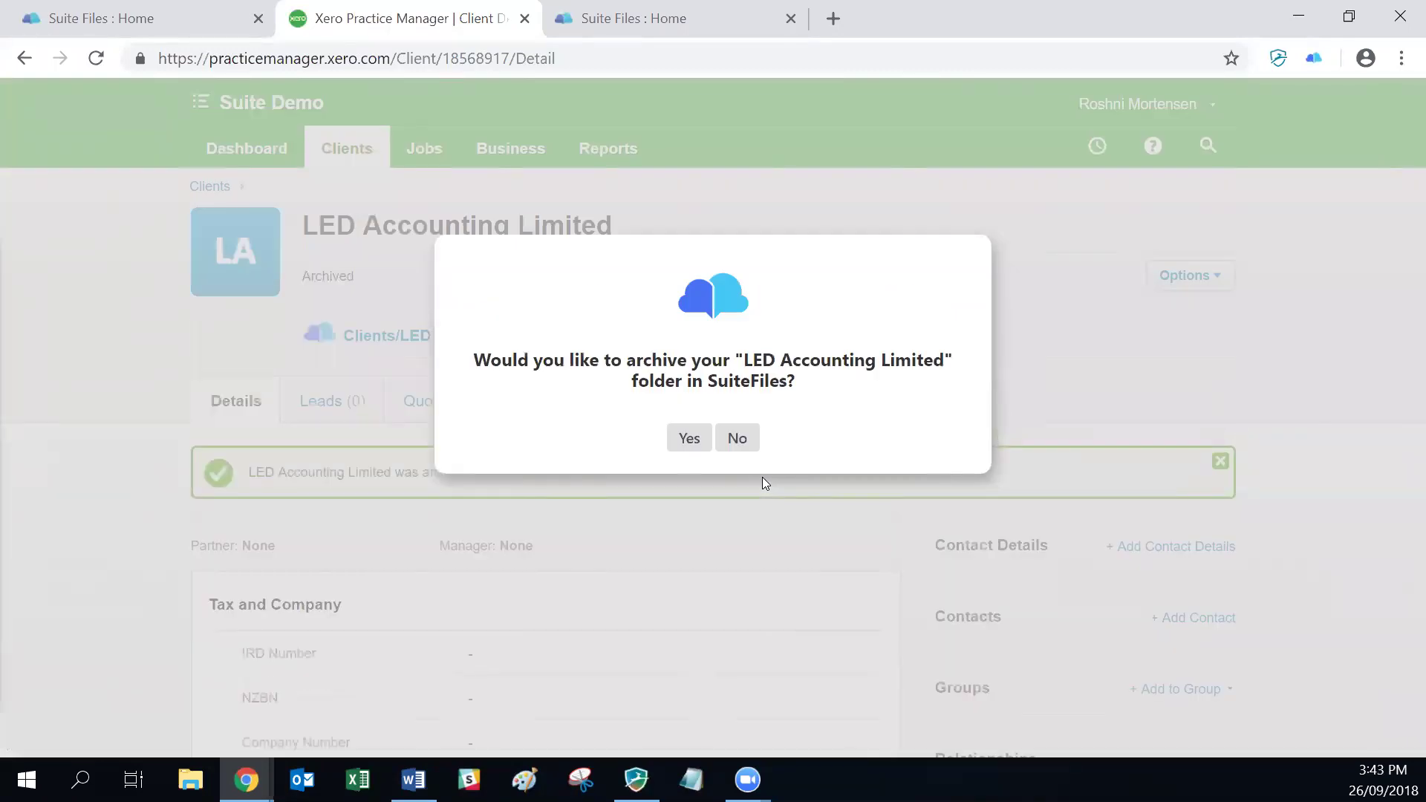
pyautogui.click(690, 441)
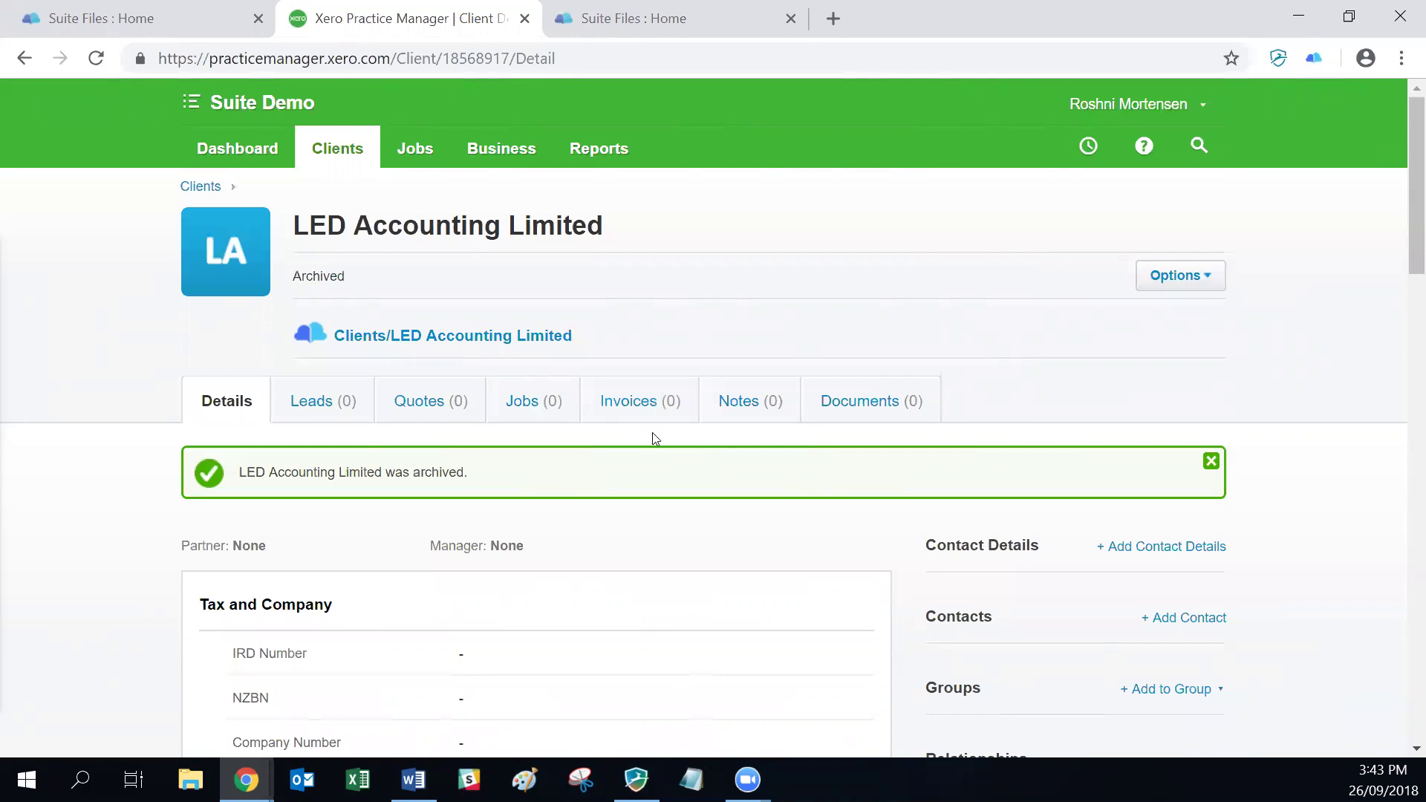
pyautogui.click(145, 25)
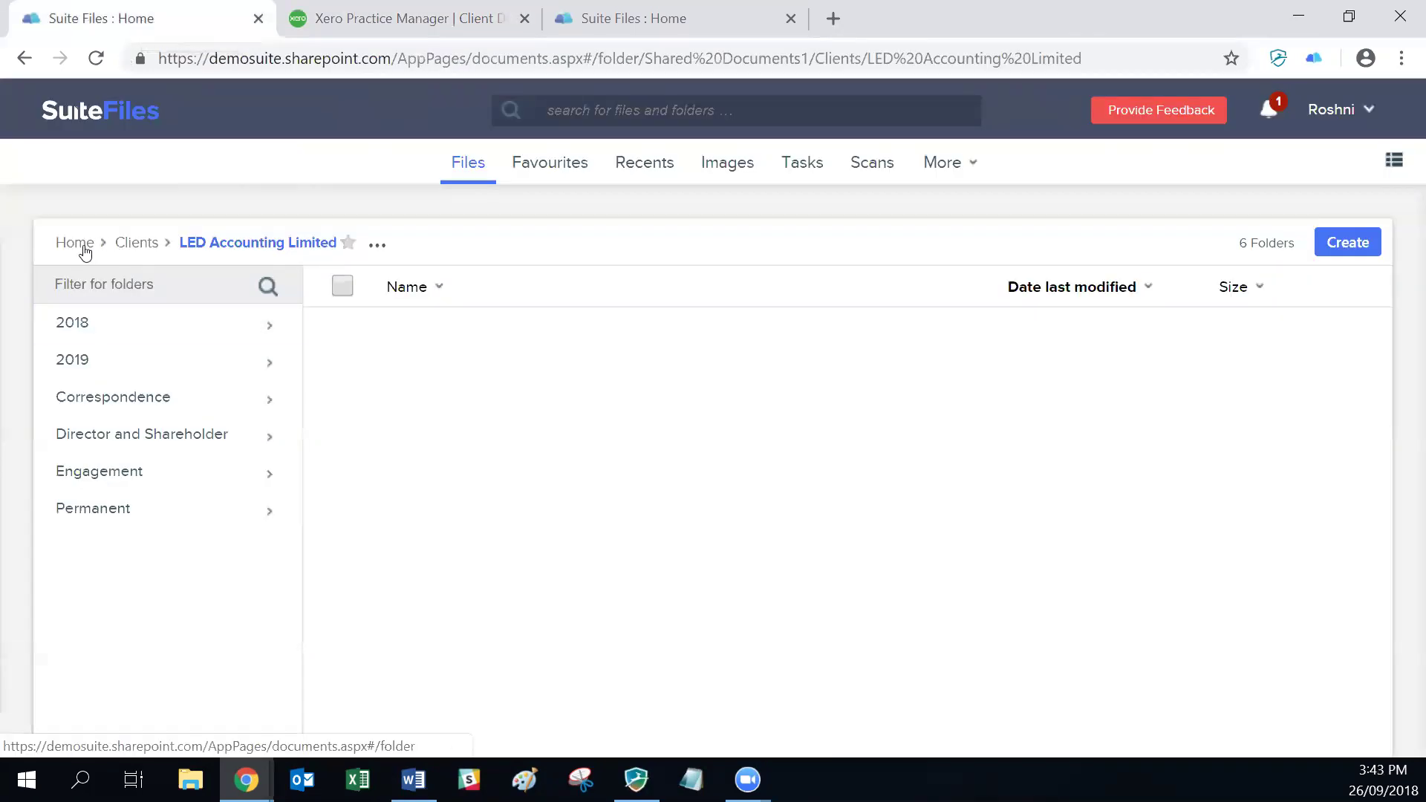
# Step: Filter the Clients folder for 'led' to confirm the archived folder is gone, then clear the filter
pyautogui.click(136, 243)
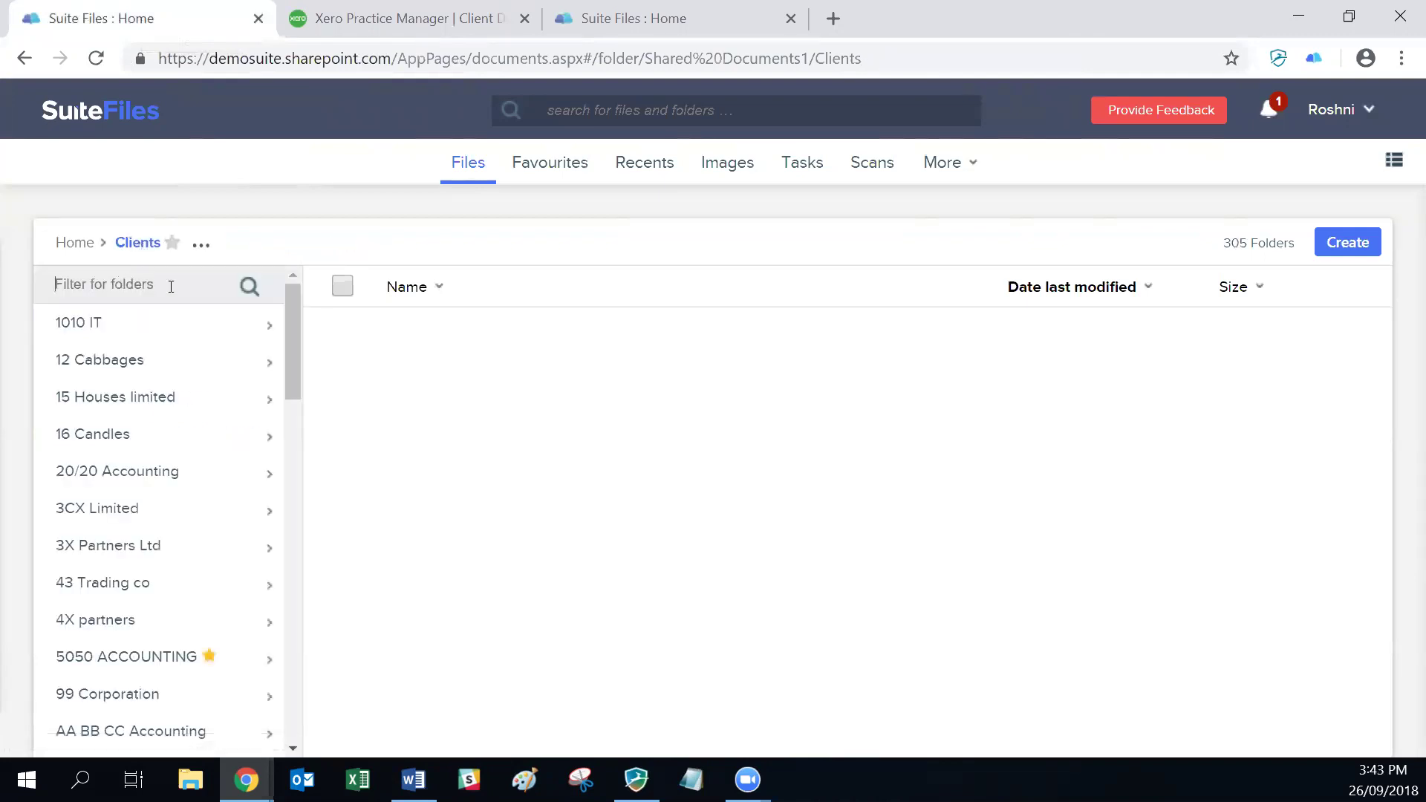
pyautogui.click(198, 285)
pyautogui.write('led')
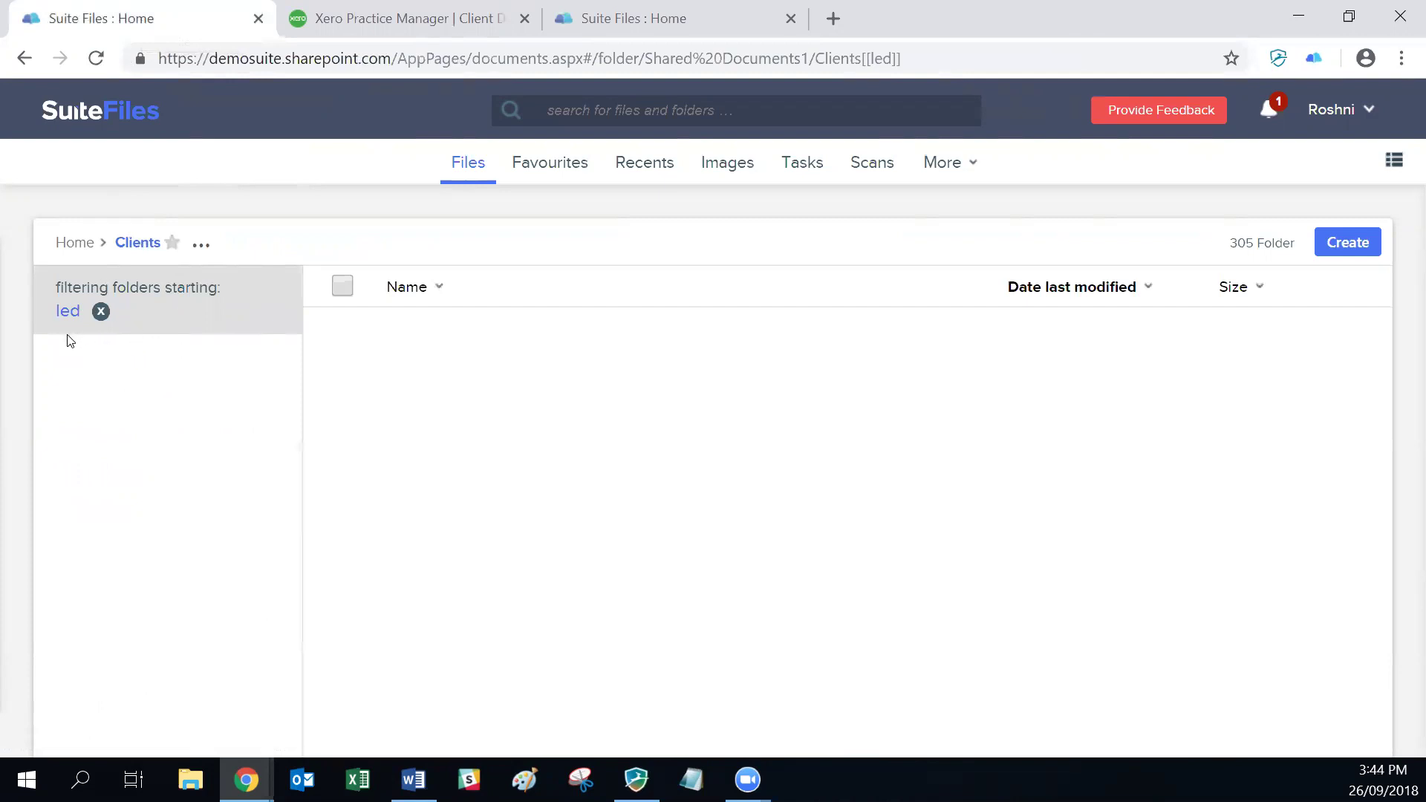
pyautogui.click(101, 313)
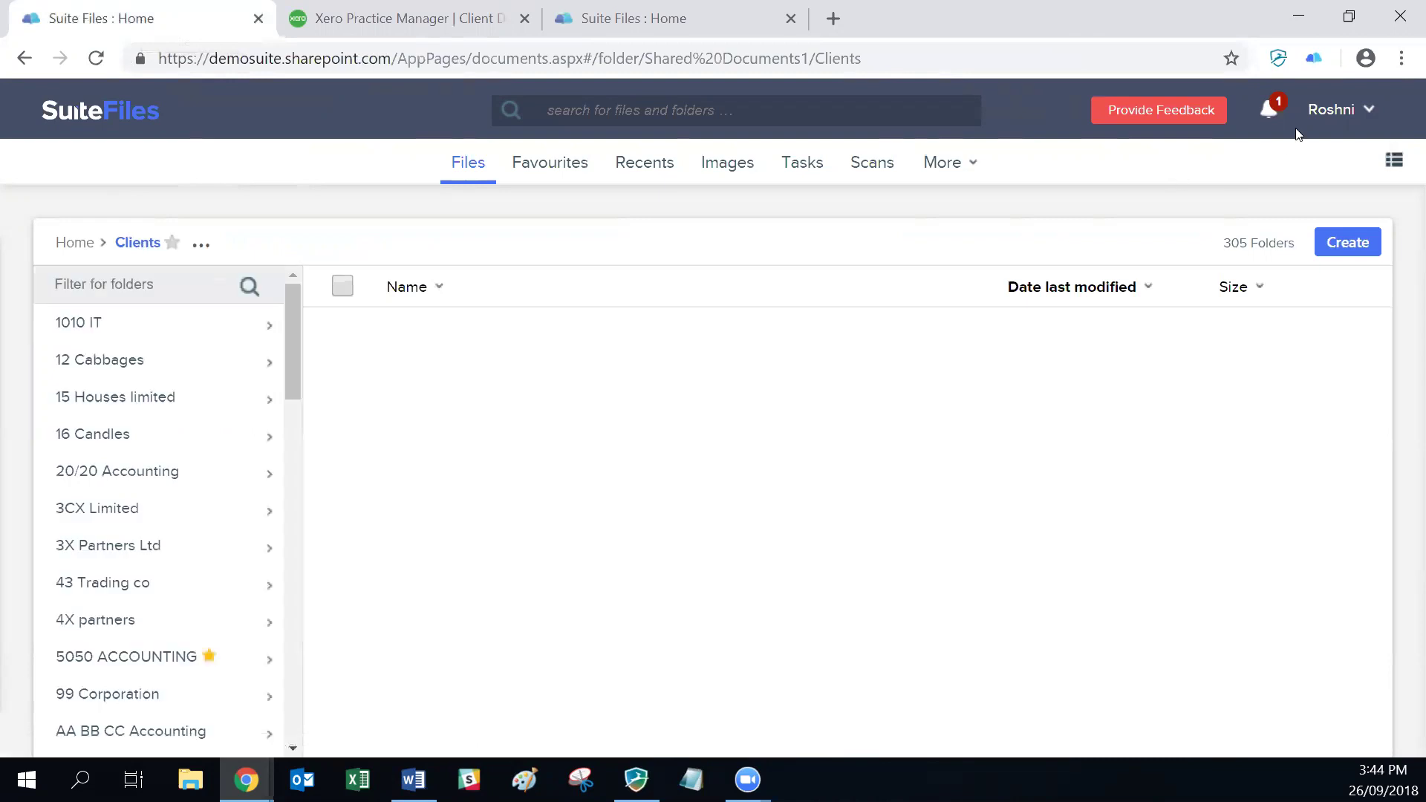
# Step: Toggle Show archived content on and back off in the user profile file preferences
pyautogui.click(1333, 113)
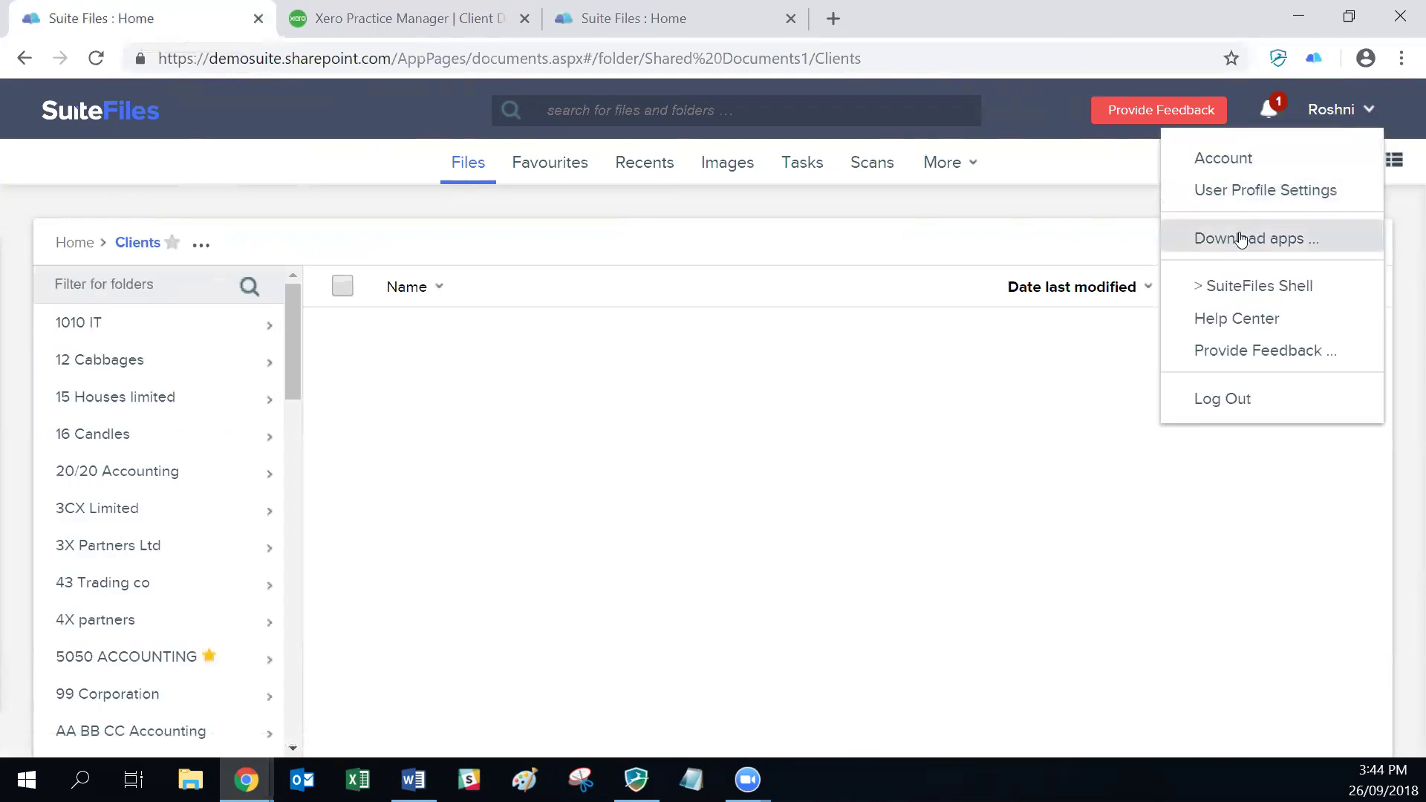
pyautogui.click(1222, 191)
pyautogui.click(323, 301)
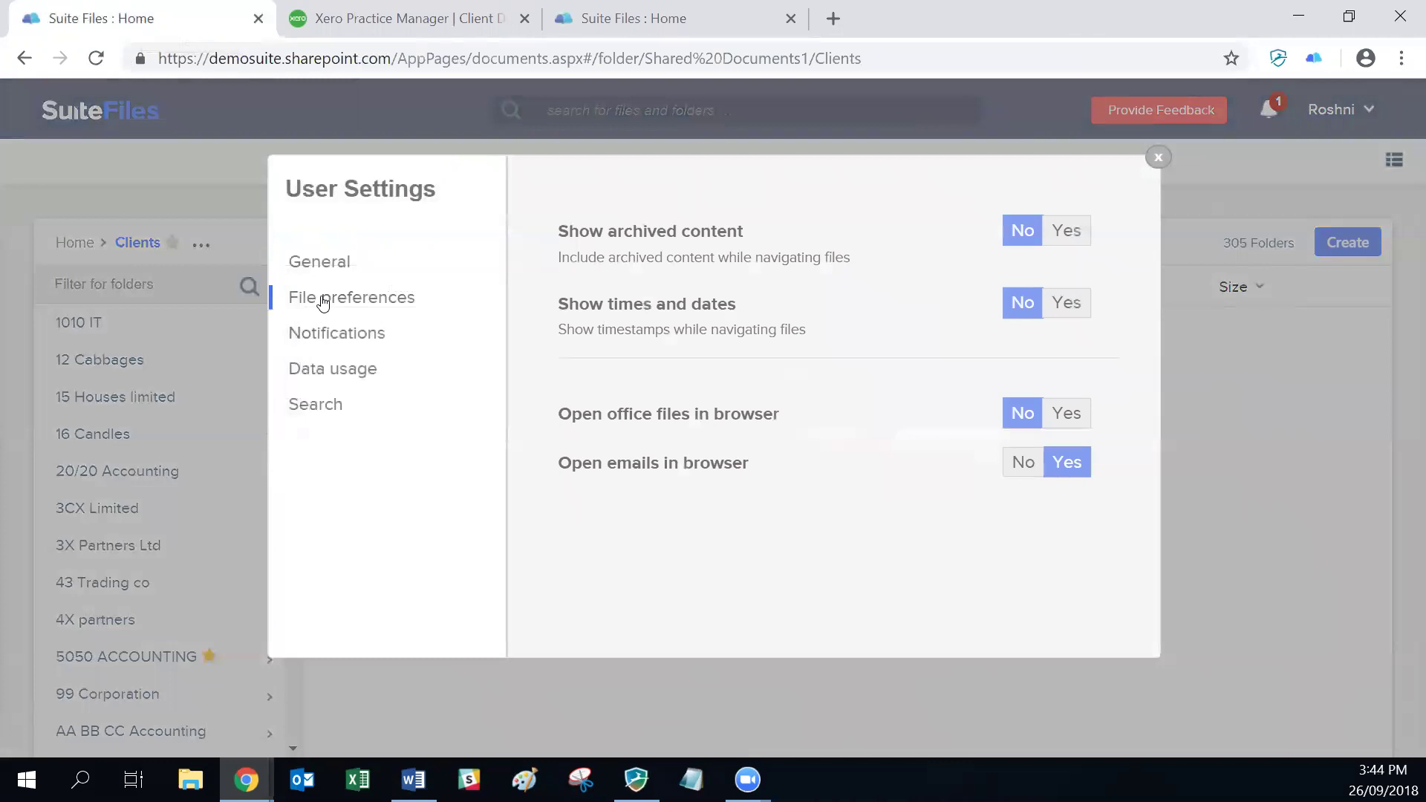
pyautogui.click(1050, 250)
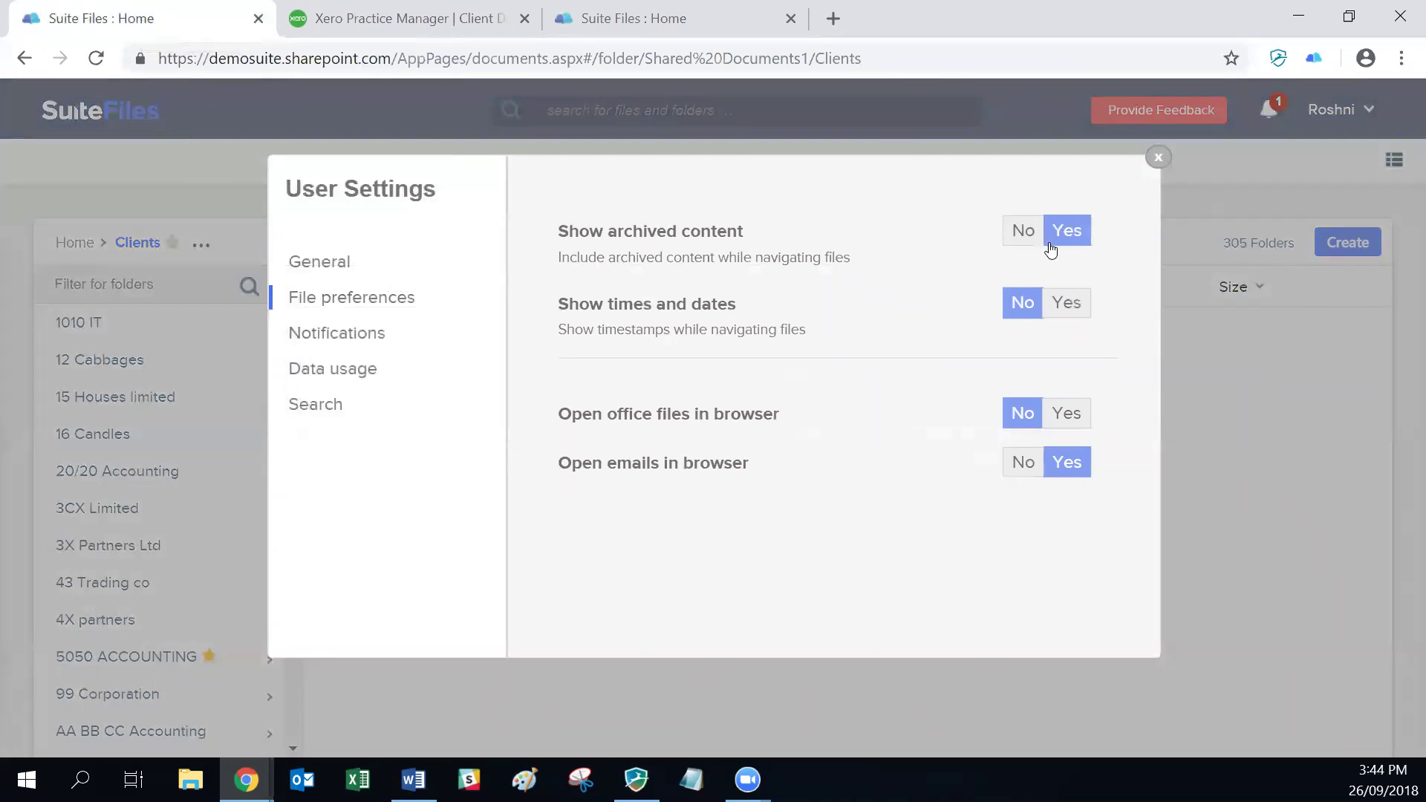
pyautogui.click(1022, 232)
pyautogui.click(1159, 159)
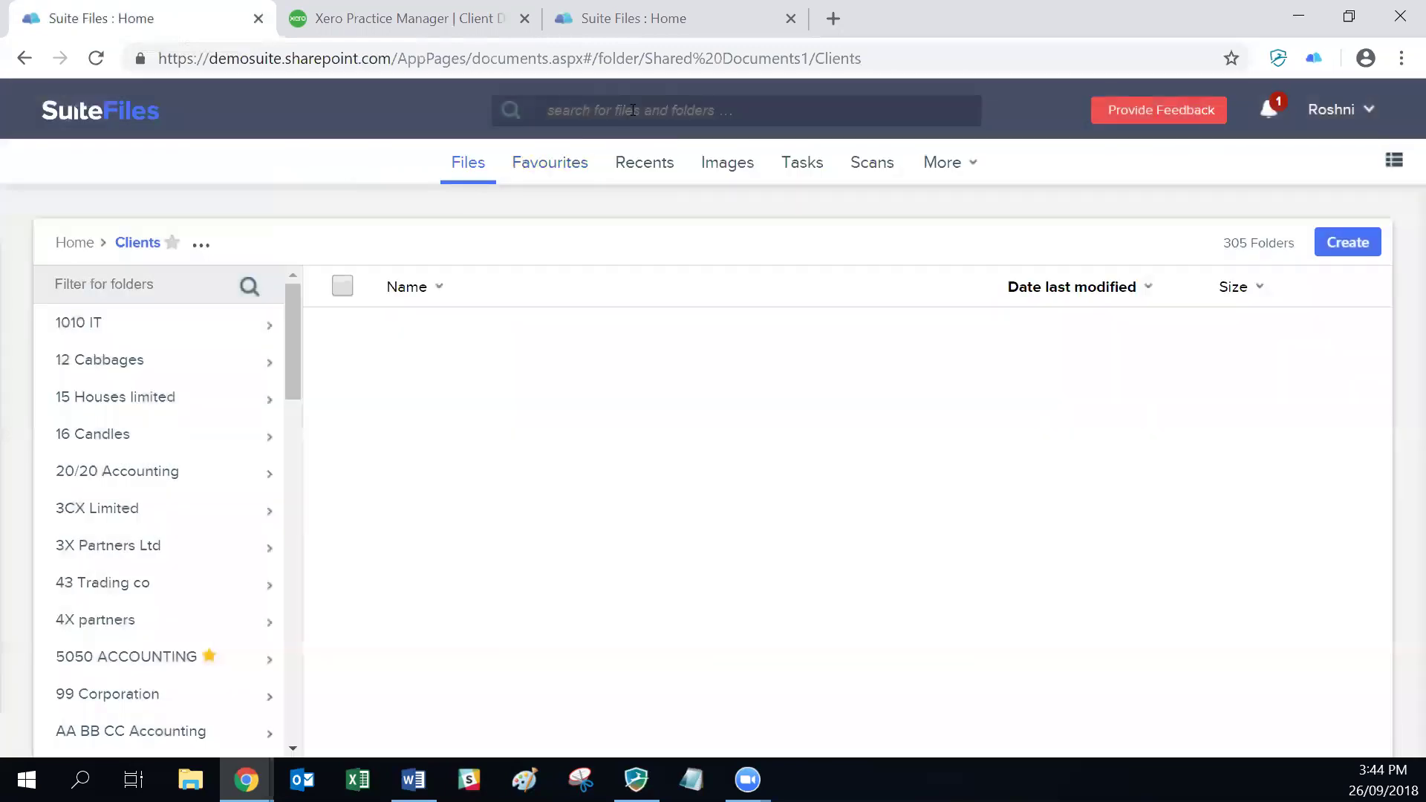
# Step: Search all files for 'led', then return to the archived client in Practice Manager
pyautogui.click(633, 110)
pyautogui.write('led')
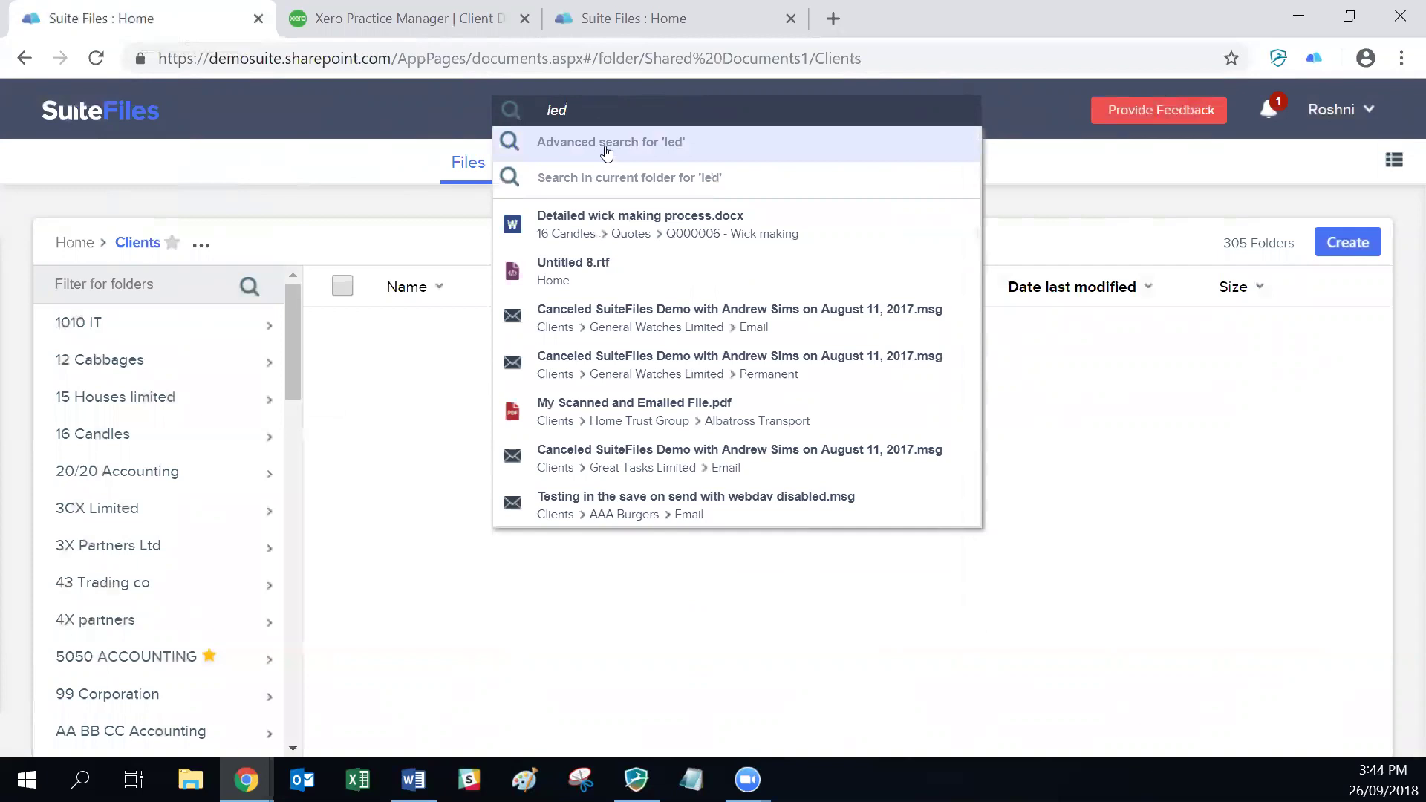
pyautogui.click(421, 118)
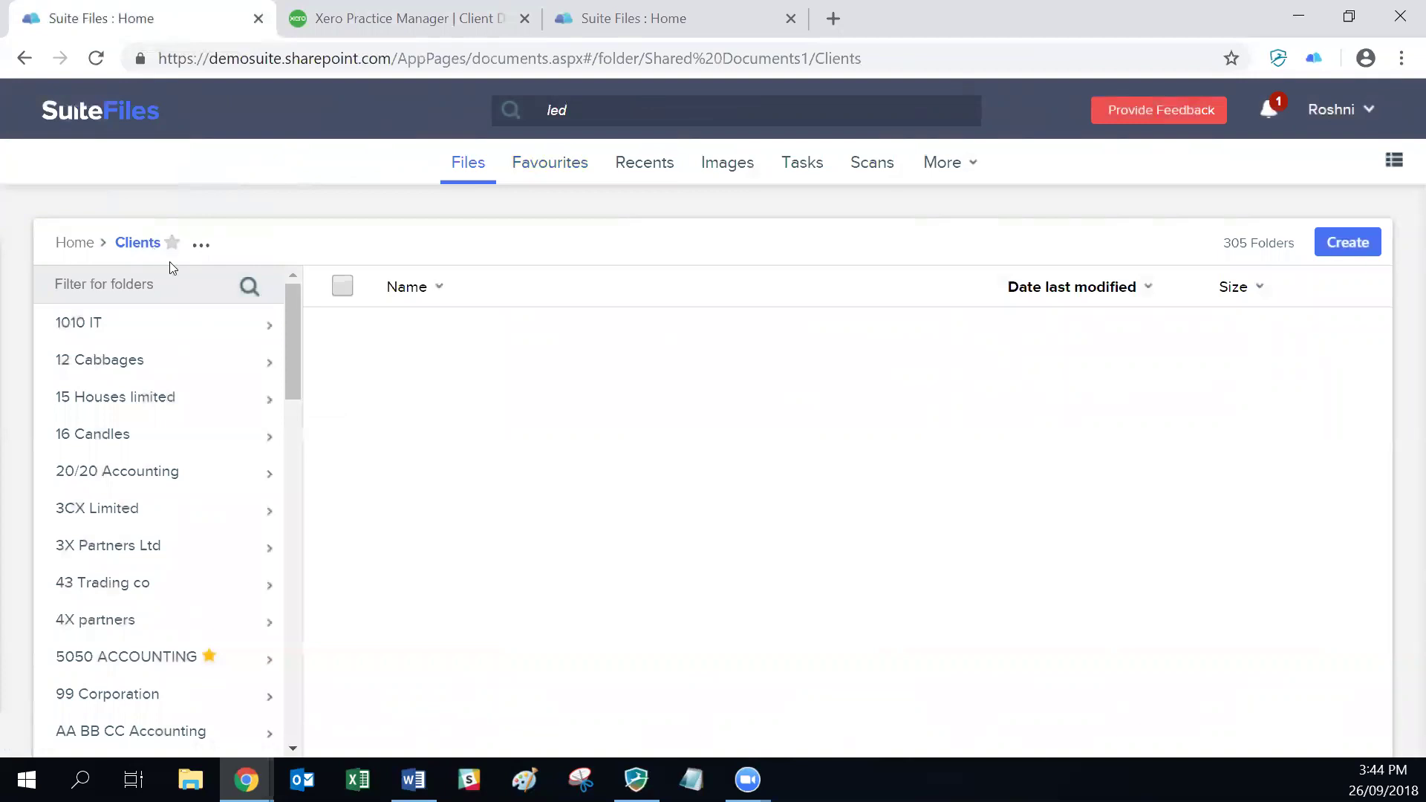
pyautogui.click(473, 18)
pyautogui.click(1181, 276)
# Step: Restore LED Accounting Limited, accept unarchiving its SuiteFiles folder, and open the extension popup
pyautogui.click(1129, 357)
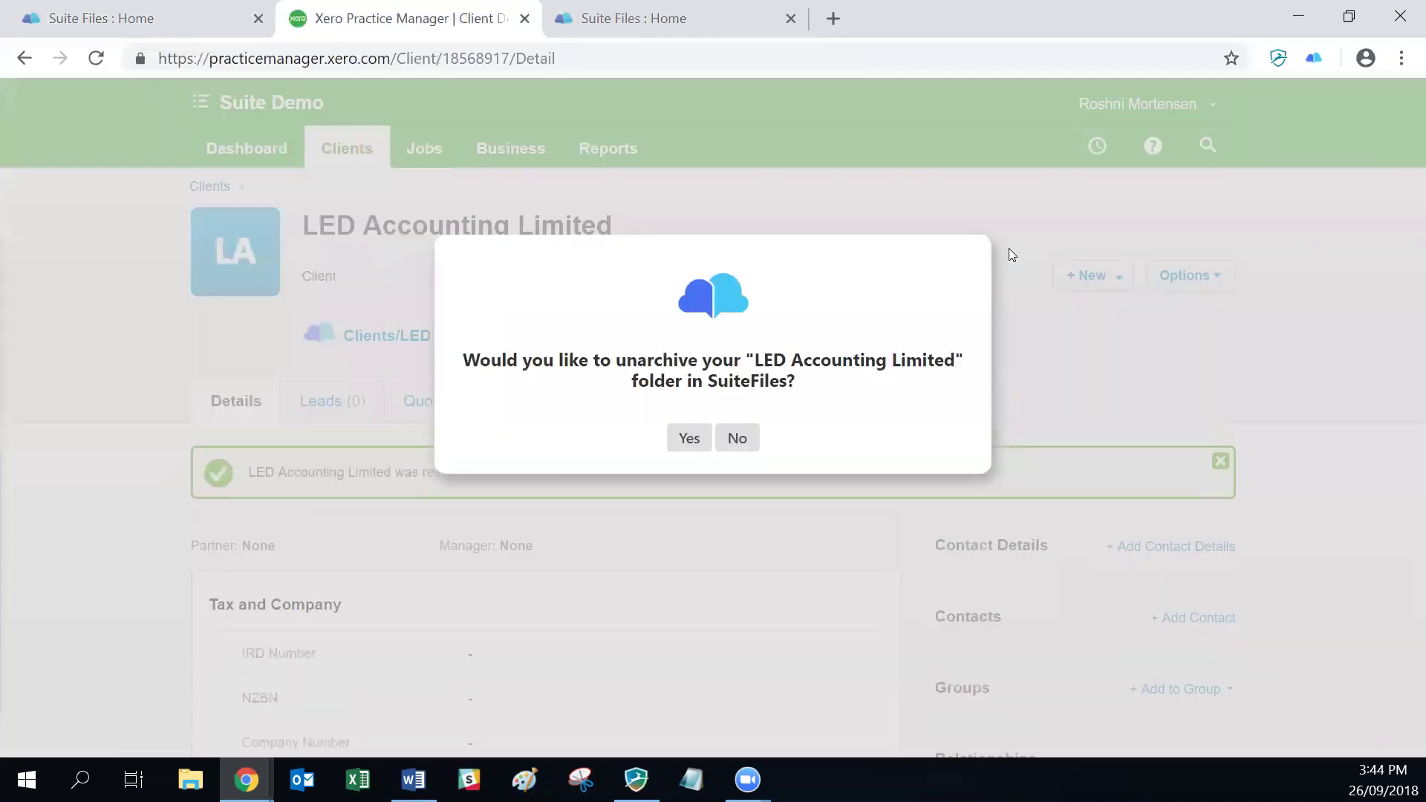
pyautogui.click(694, 439)
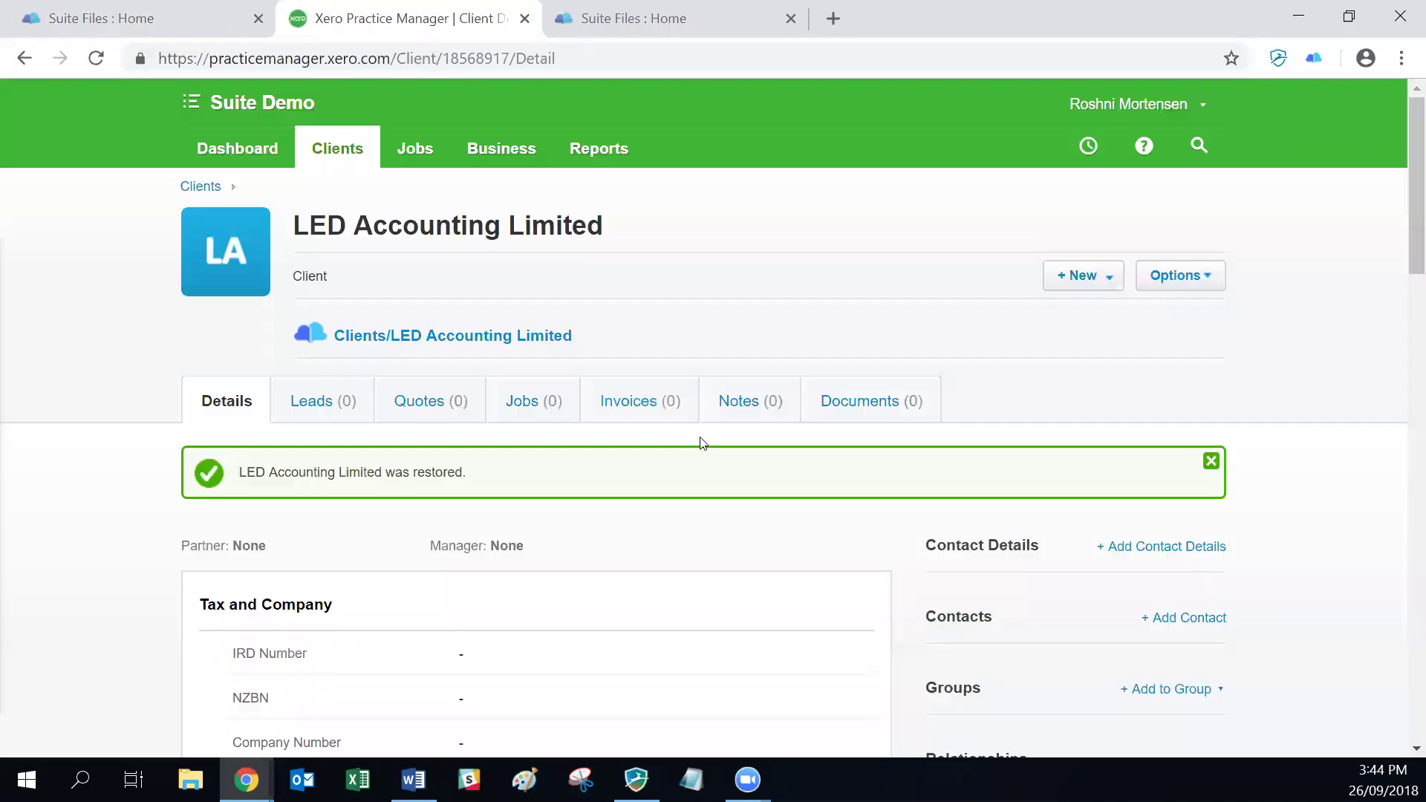
pyautogui.hotkey('alt', 'Tab')
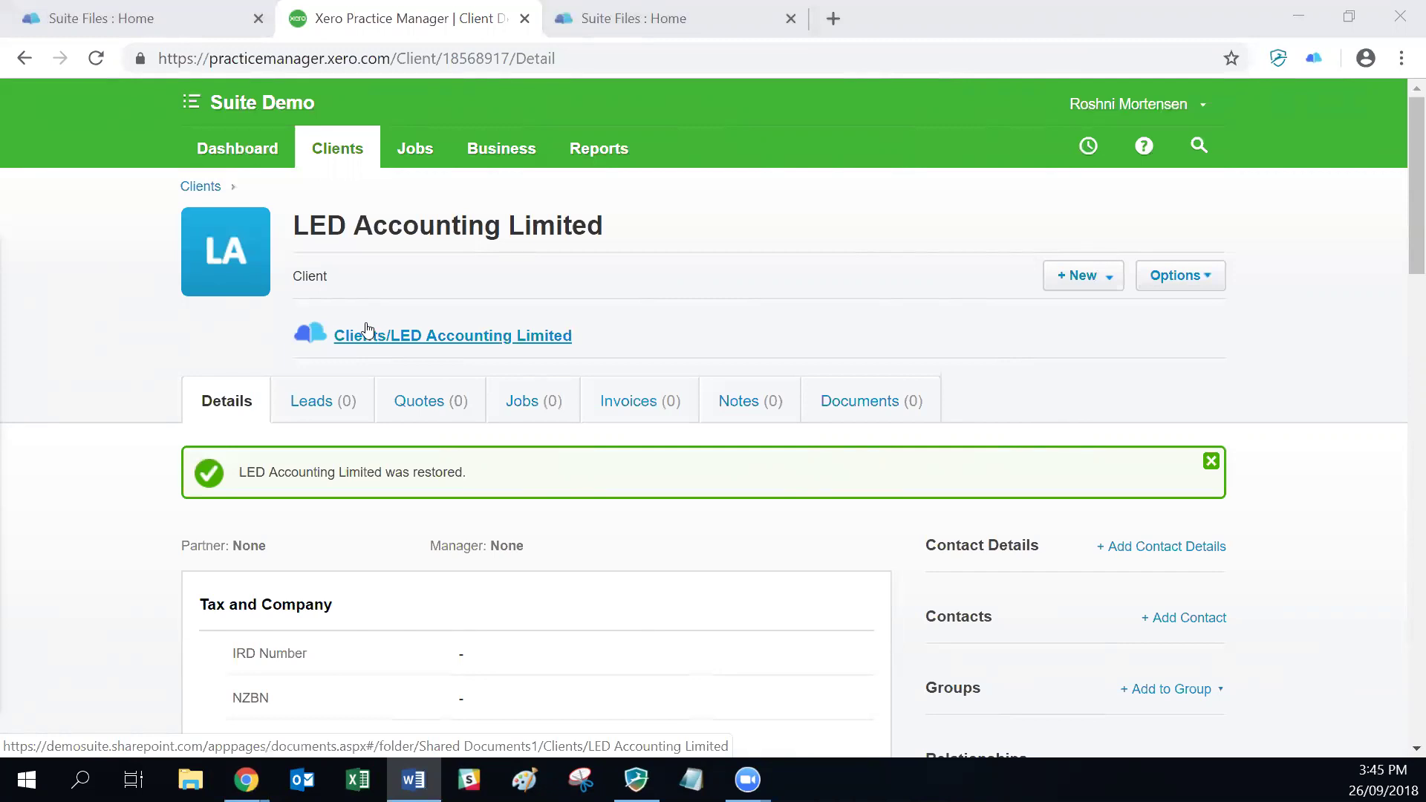
pyautogui.click(1314, 58)
# Step: Switch on Client Grouping Prompts XPM in the SuiteFiles extension options, then close that settings tab
pyautogui.rightClick(1285, 108)
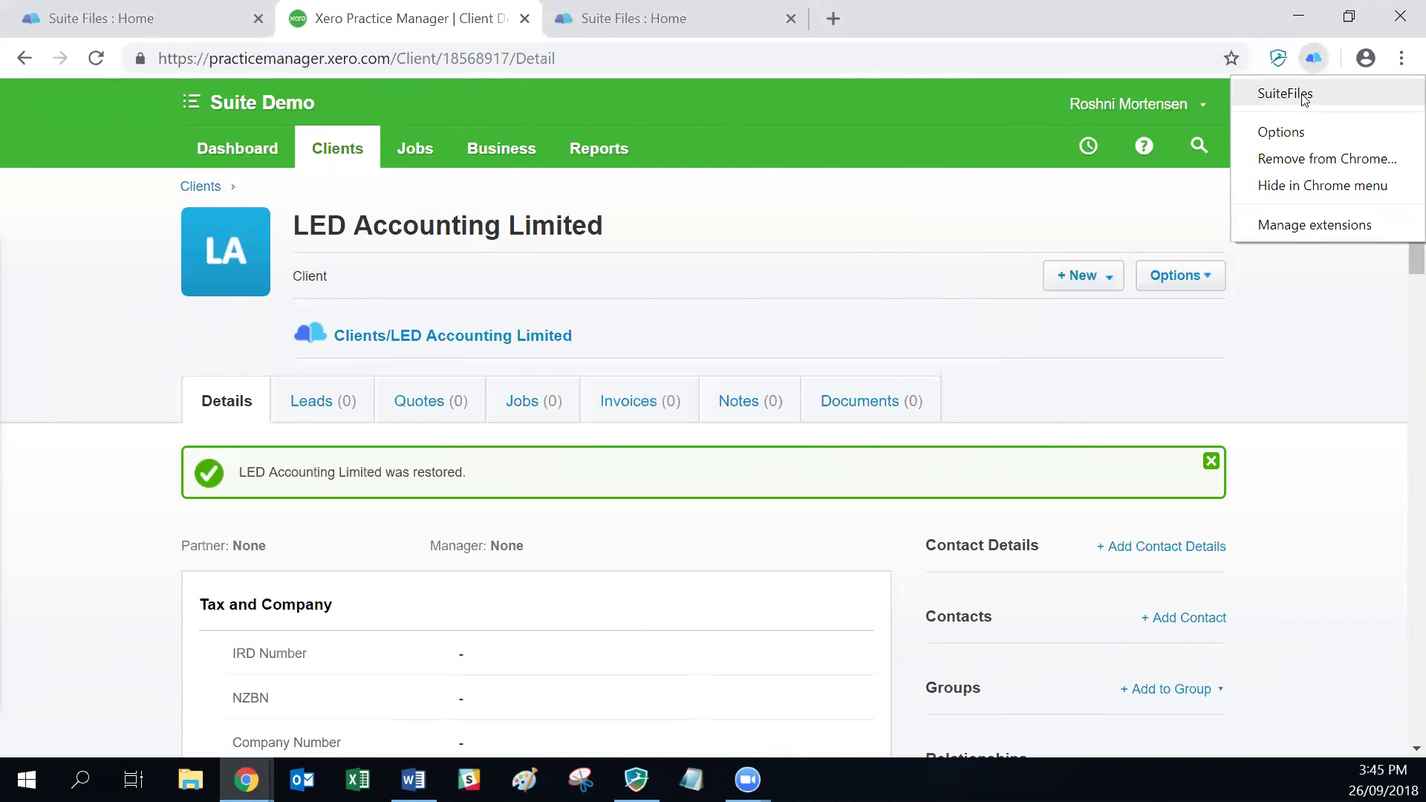
pyautogui.click(1281, 133)
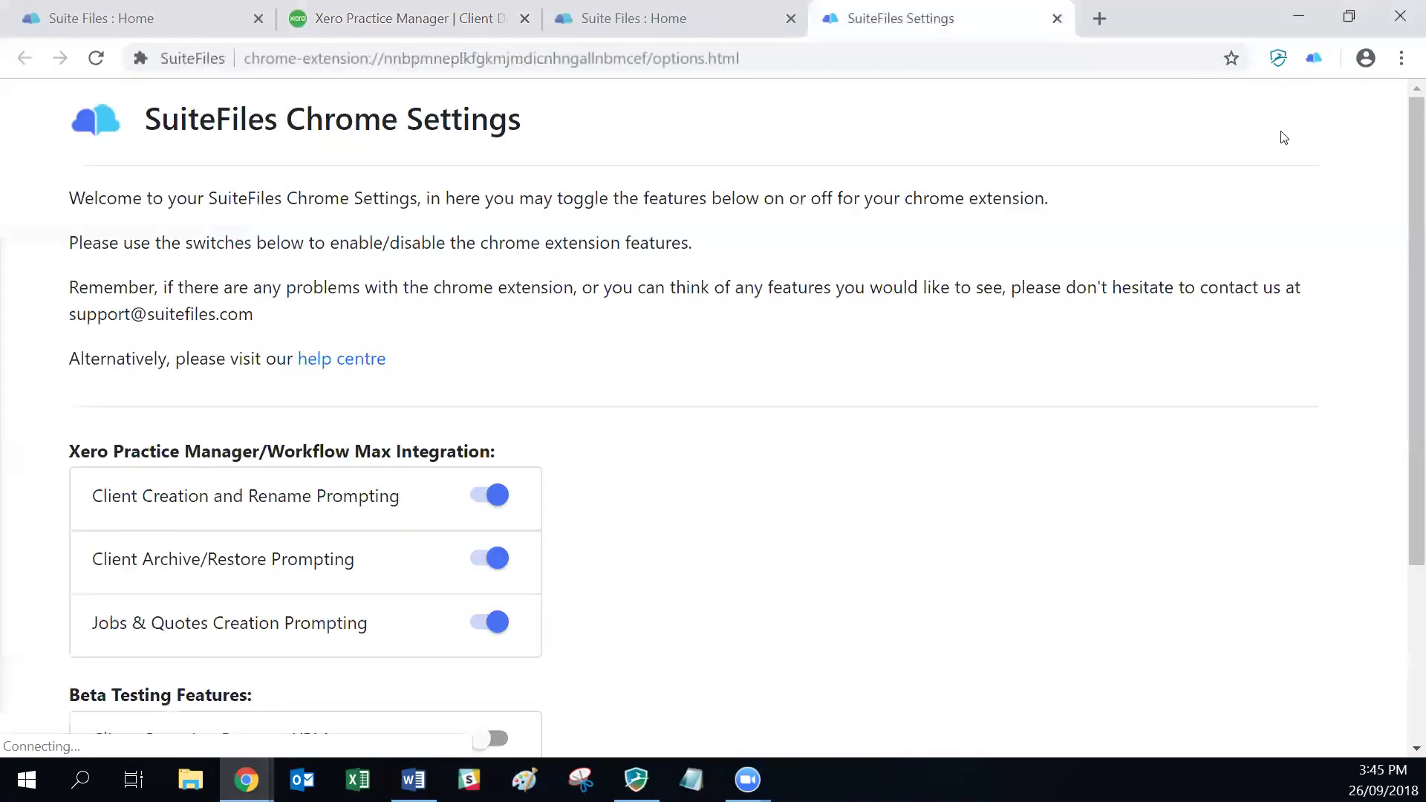
pyautogui.scroll(-3, 414, 442)
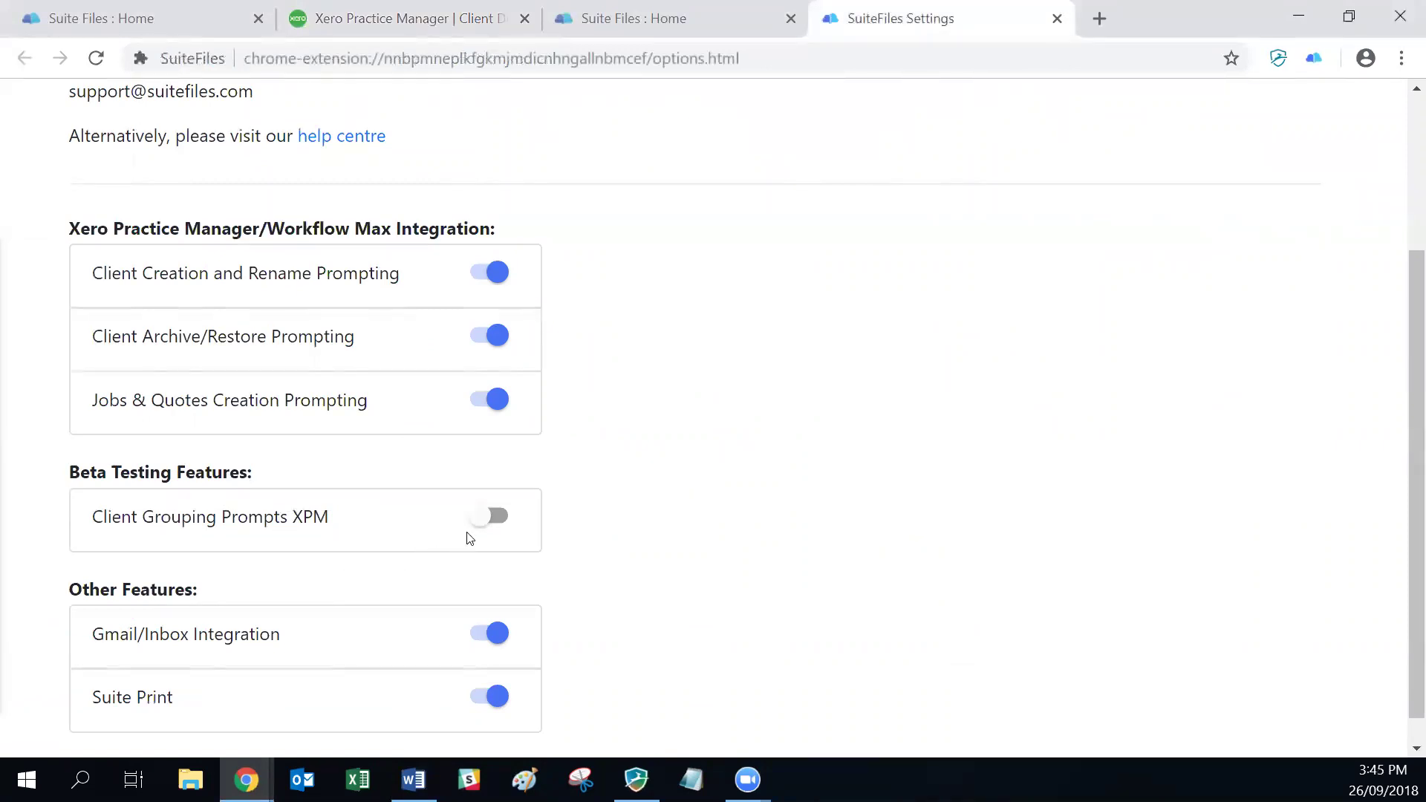
pyautogui.click(487, 520)
pyautogui.scroll(3, 418, 540)
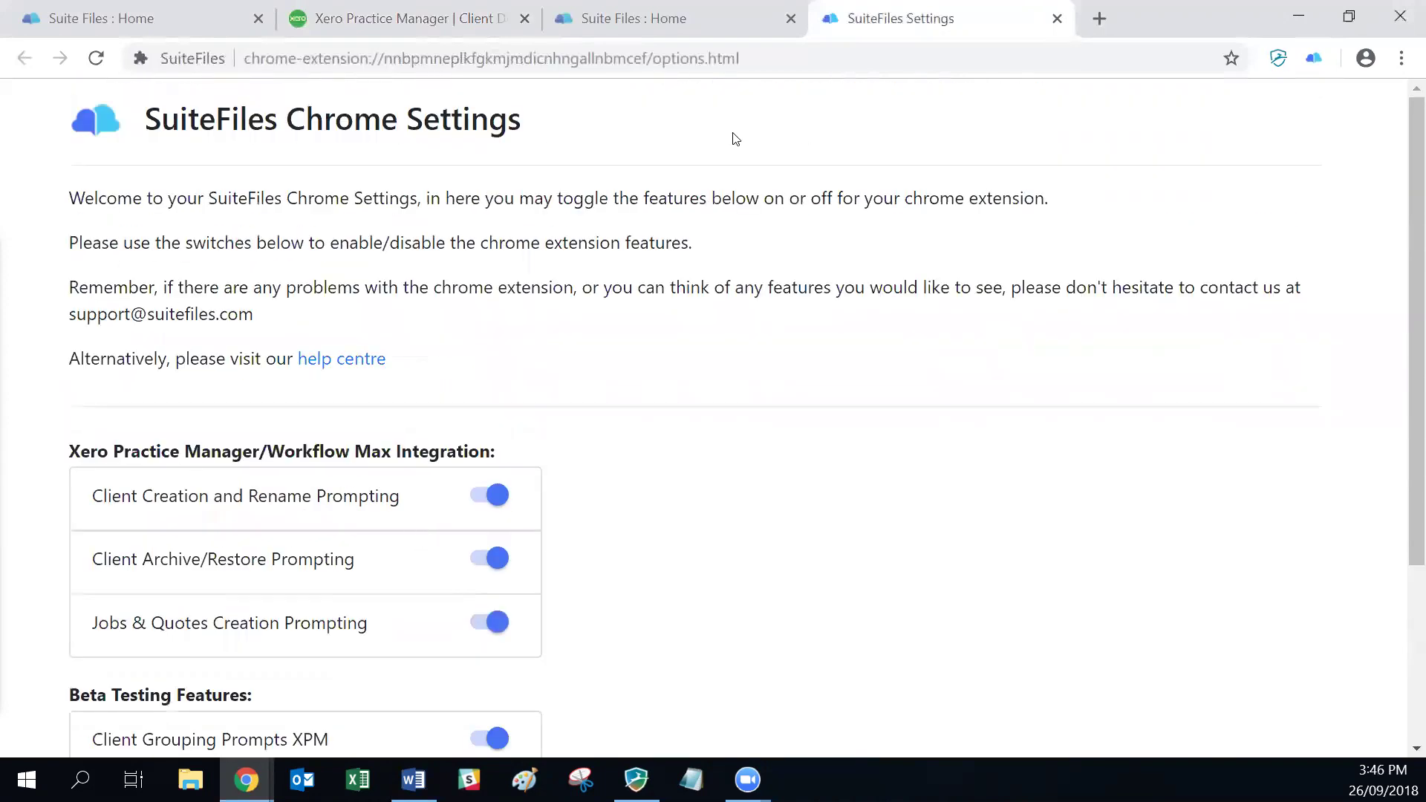
pyautogui.scroll(-3, 717, 225)
pyautogui.scroll(3, 736, 460)
pyautogui.hotkey('ctrl', 'w')
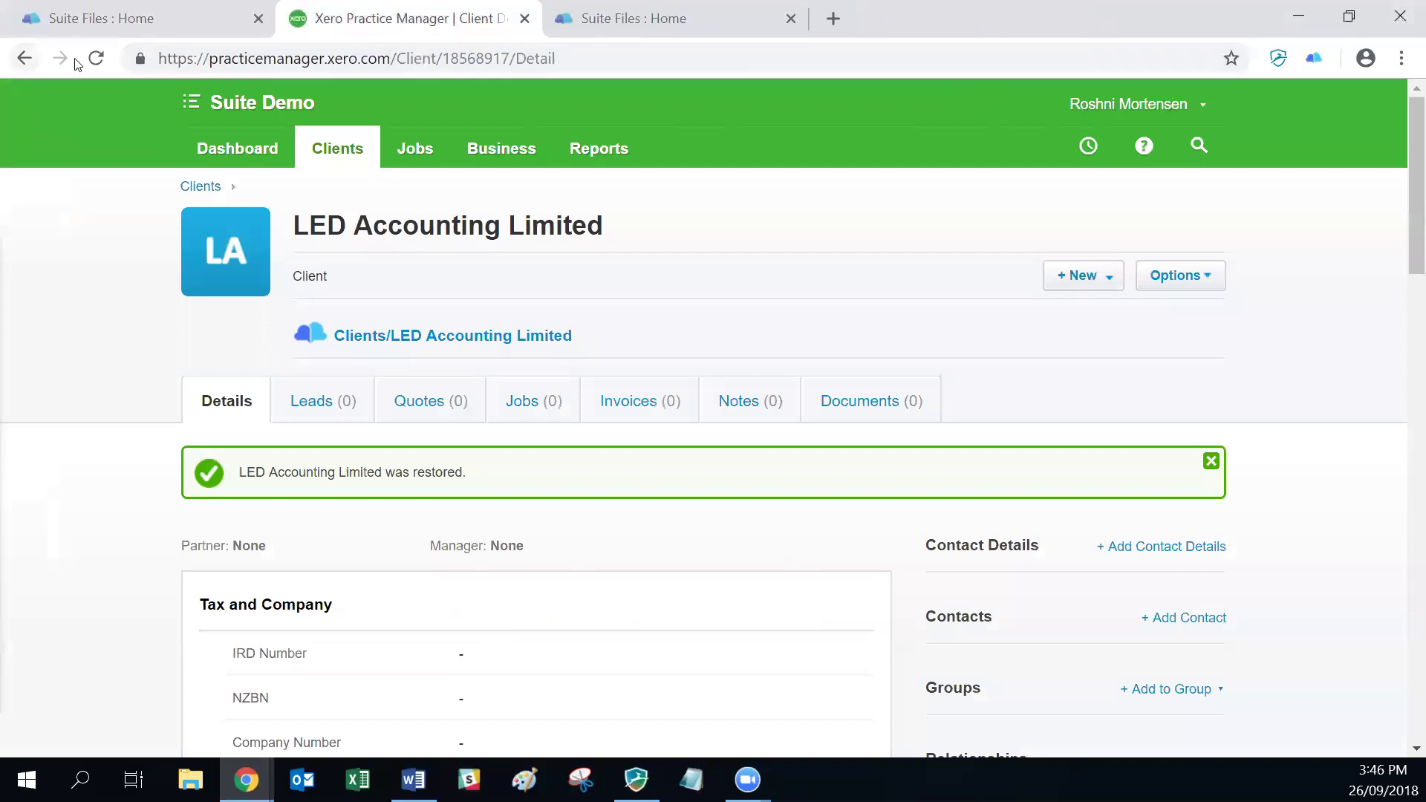
# Step: Reload both the Practice Manager client page and the SuiteFiles page
pyautogui.click(95, 59)
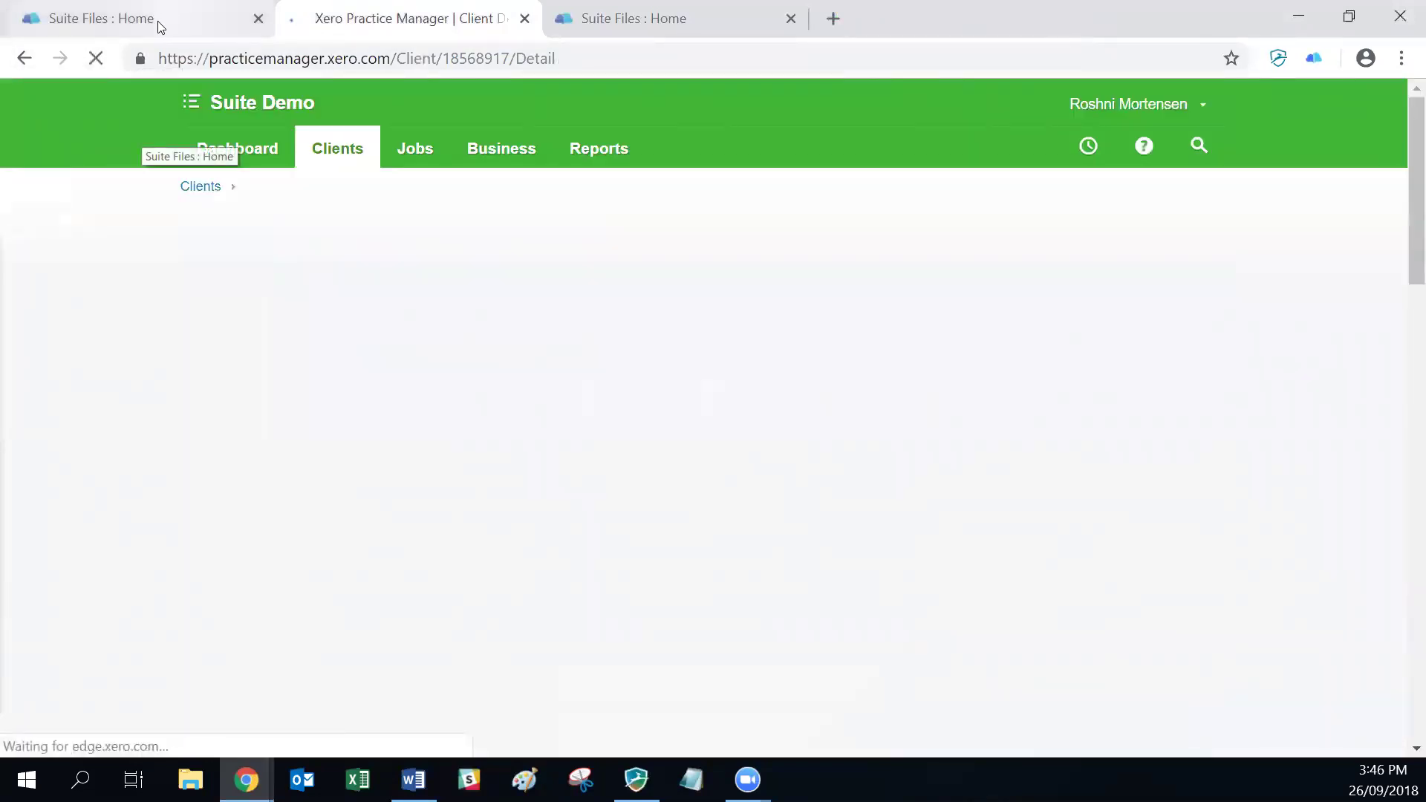
pyautogui.click(154, 22)
pyautogui.click(95, 58)
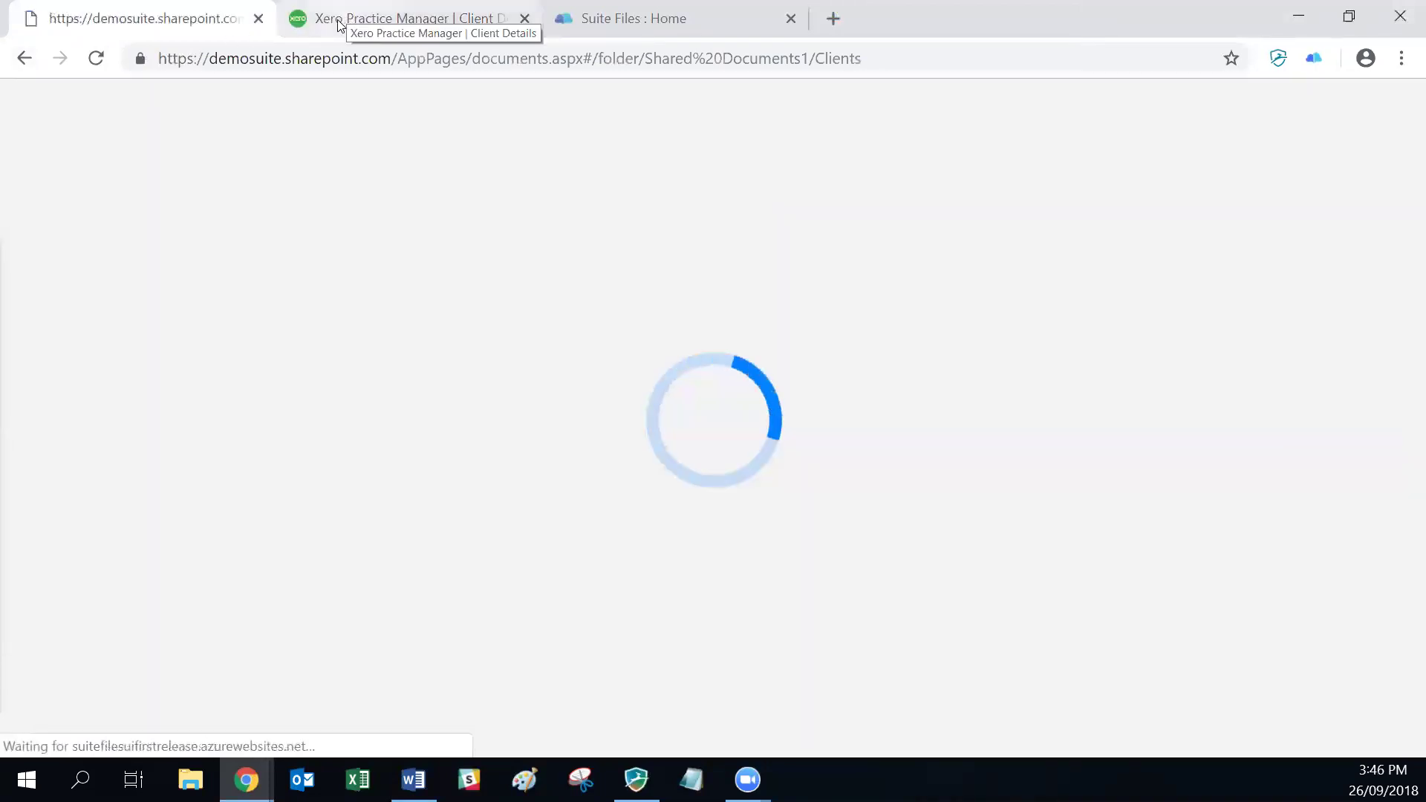
pyautogui.click(347, 22)
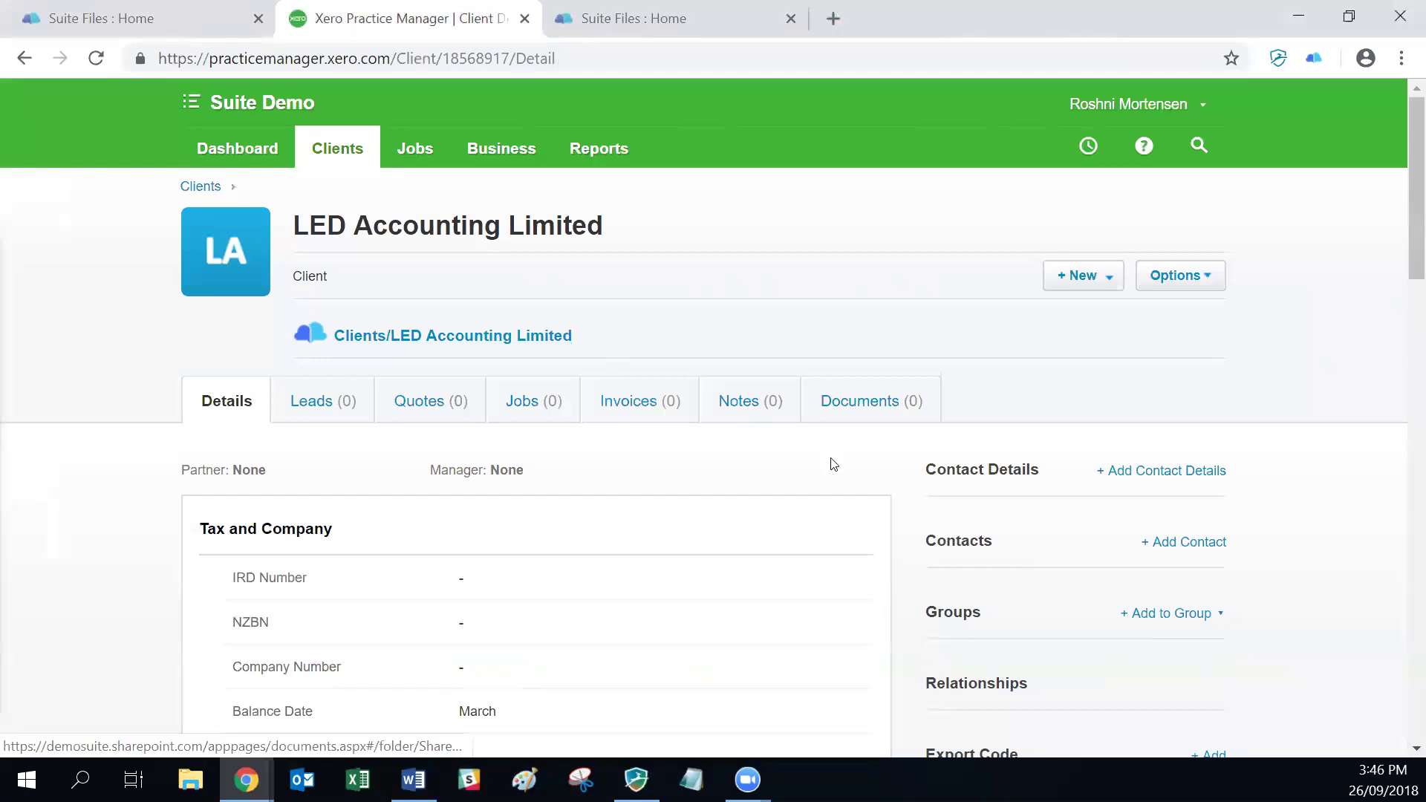
pyautogui.scroll(-3, 924, 487)
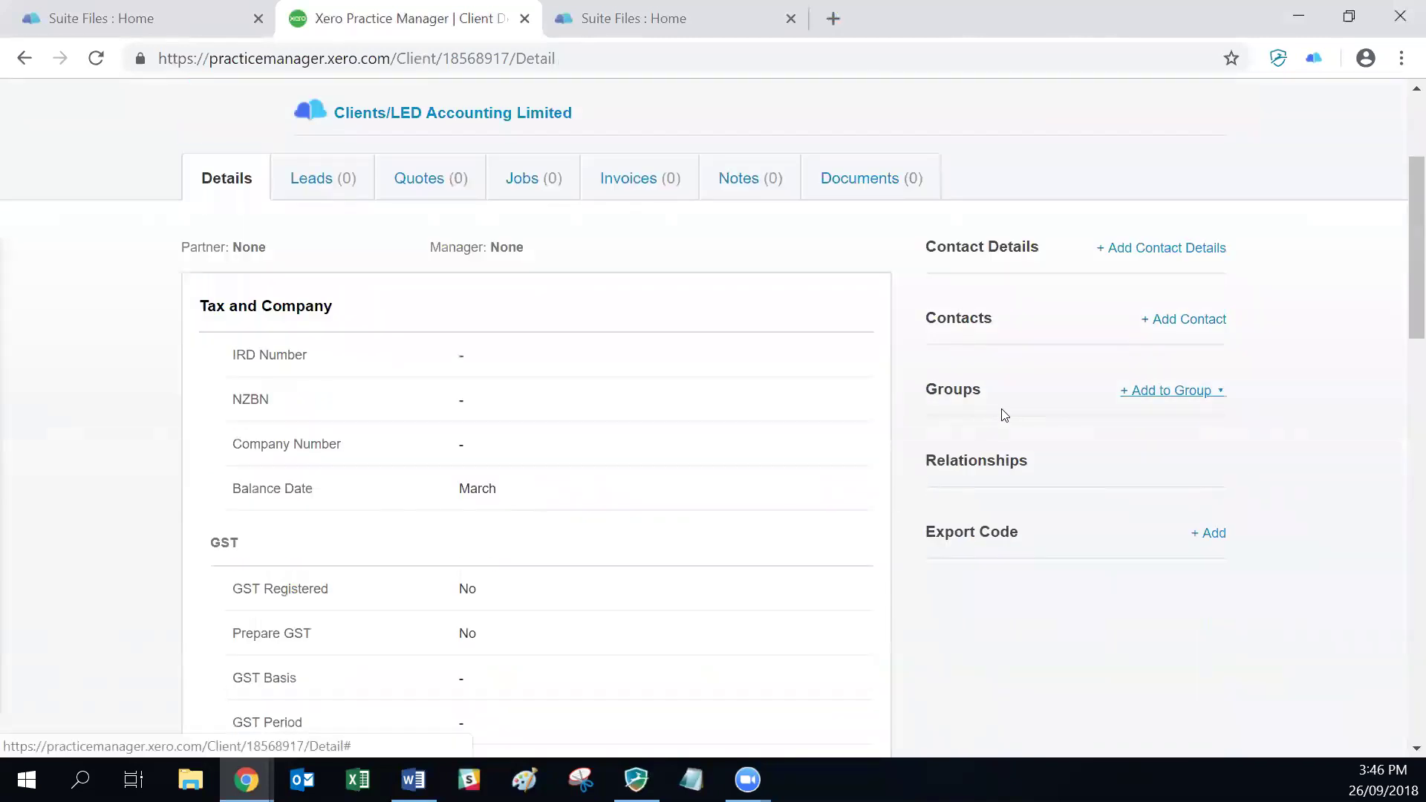
pyautogui.click(1005, 415)
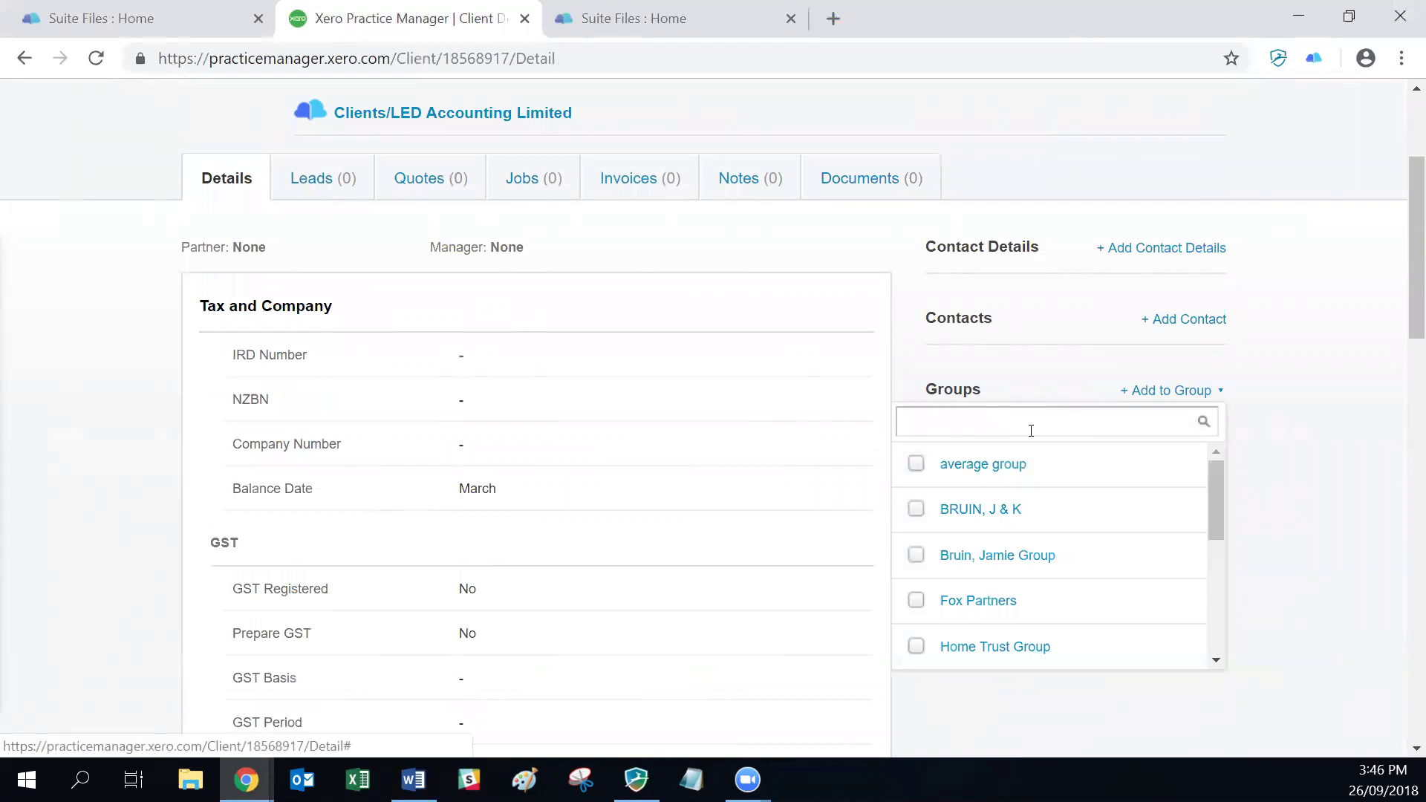
pyautogui.write('home')
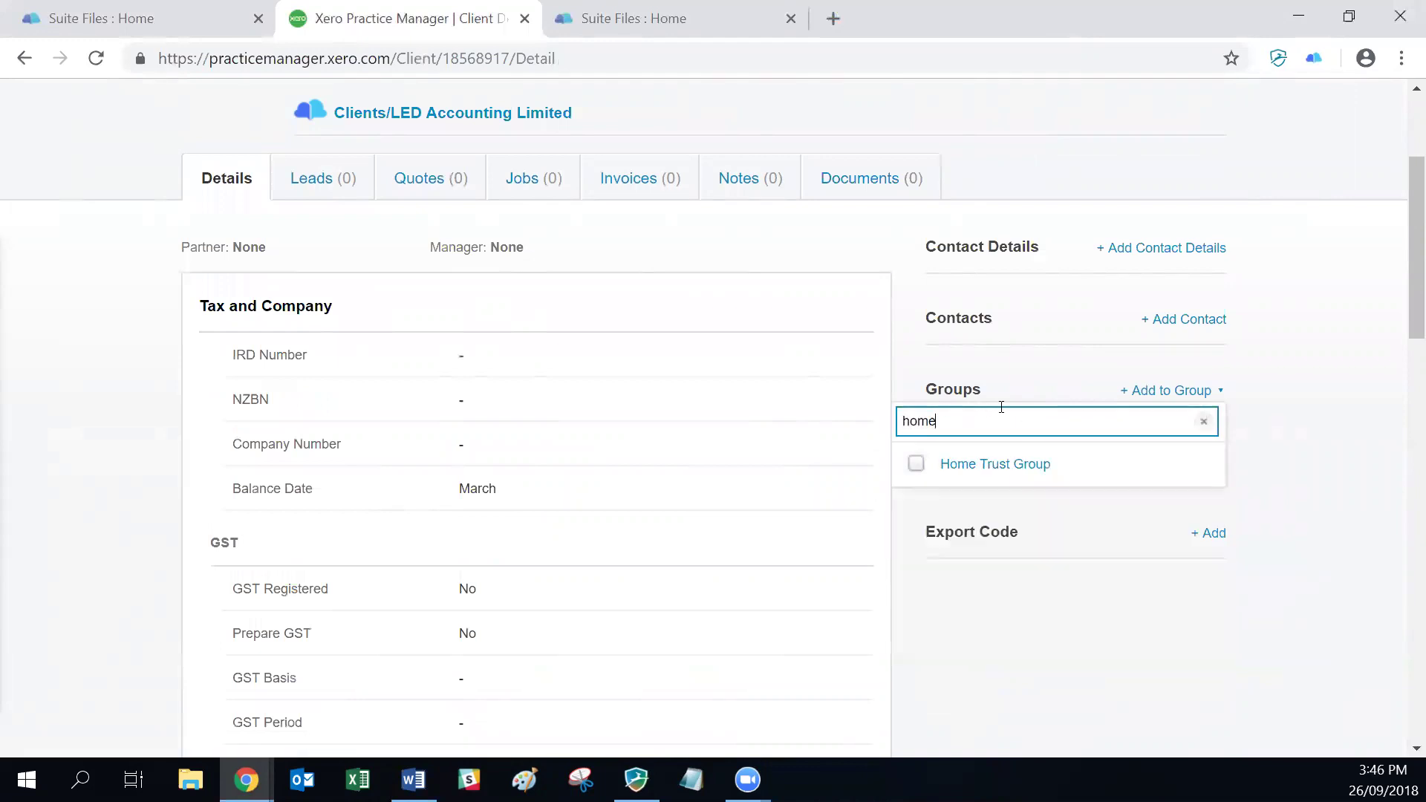
pyautogui.click(951, 467)
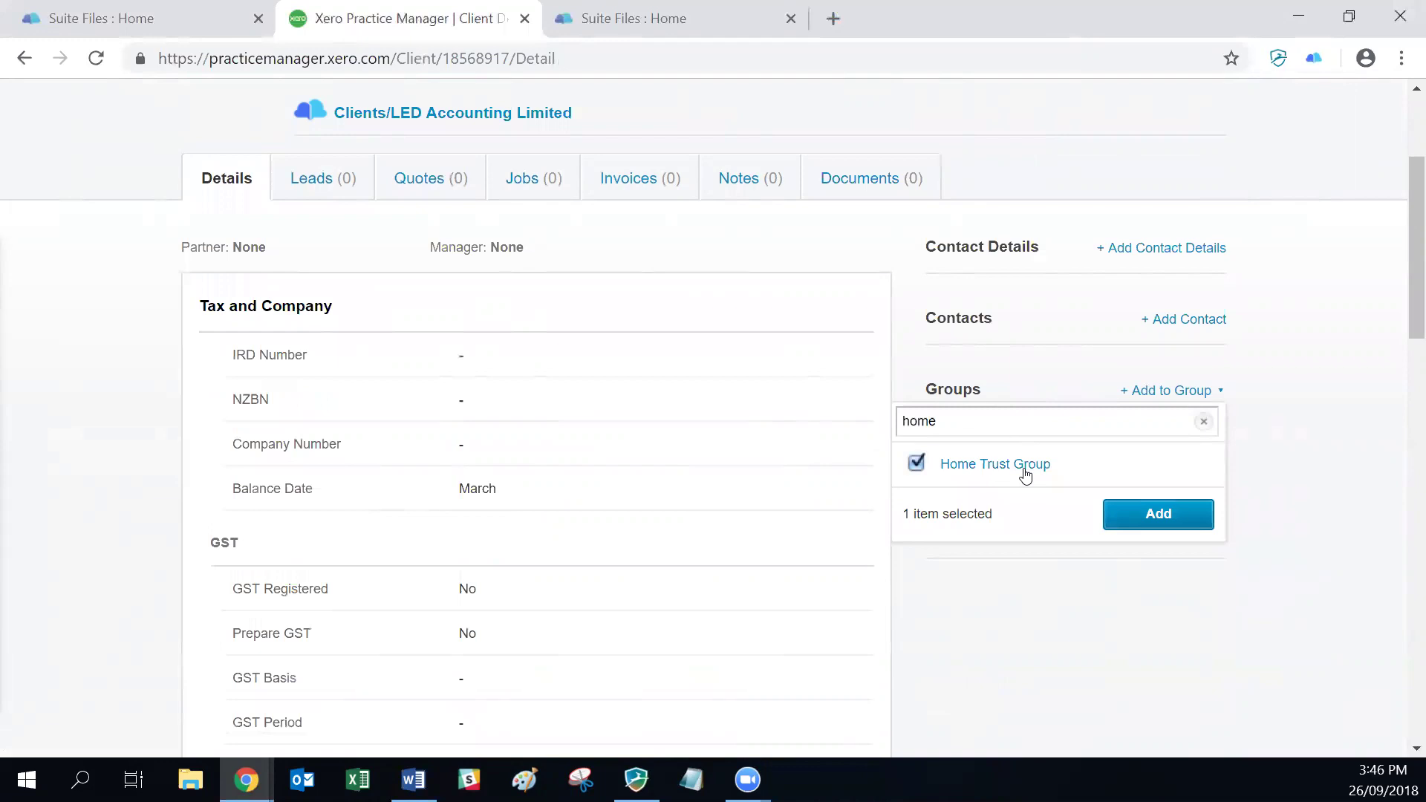
pyautogui.press('Return')
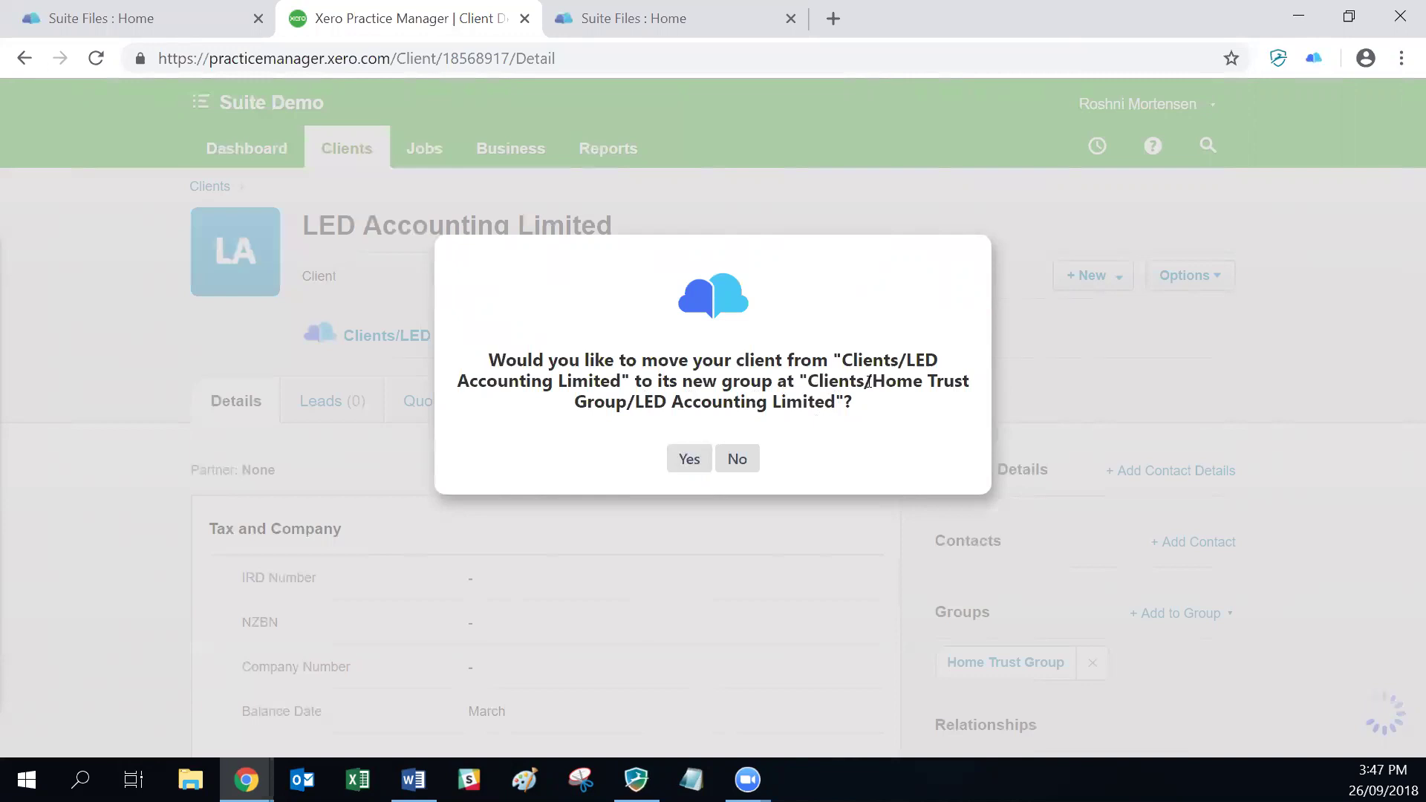
pyautogui.click(688, 458)
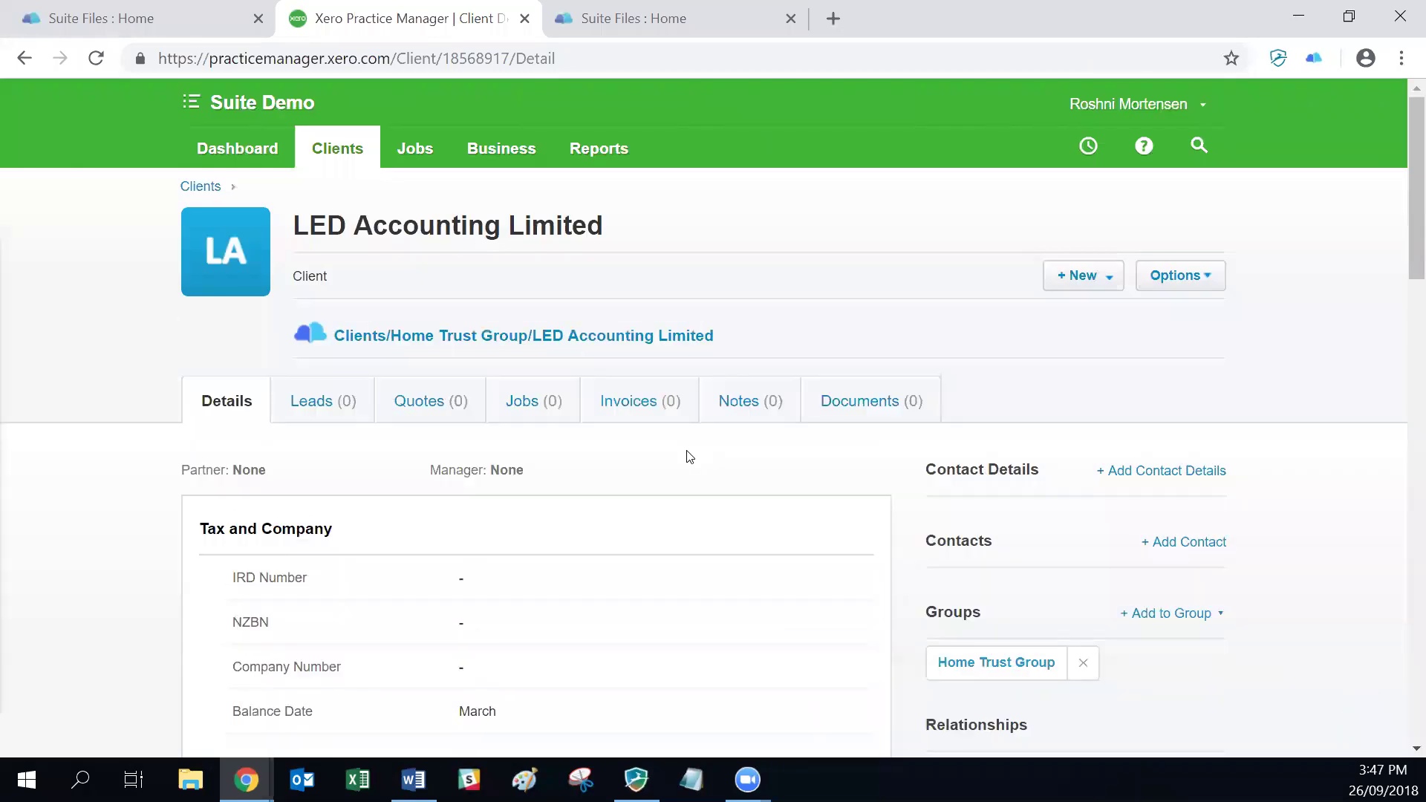
pyautogui.hotkey('alt', 'Tab')
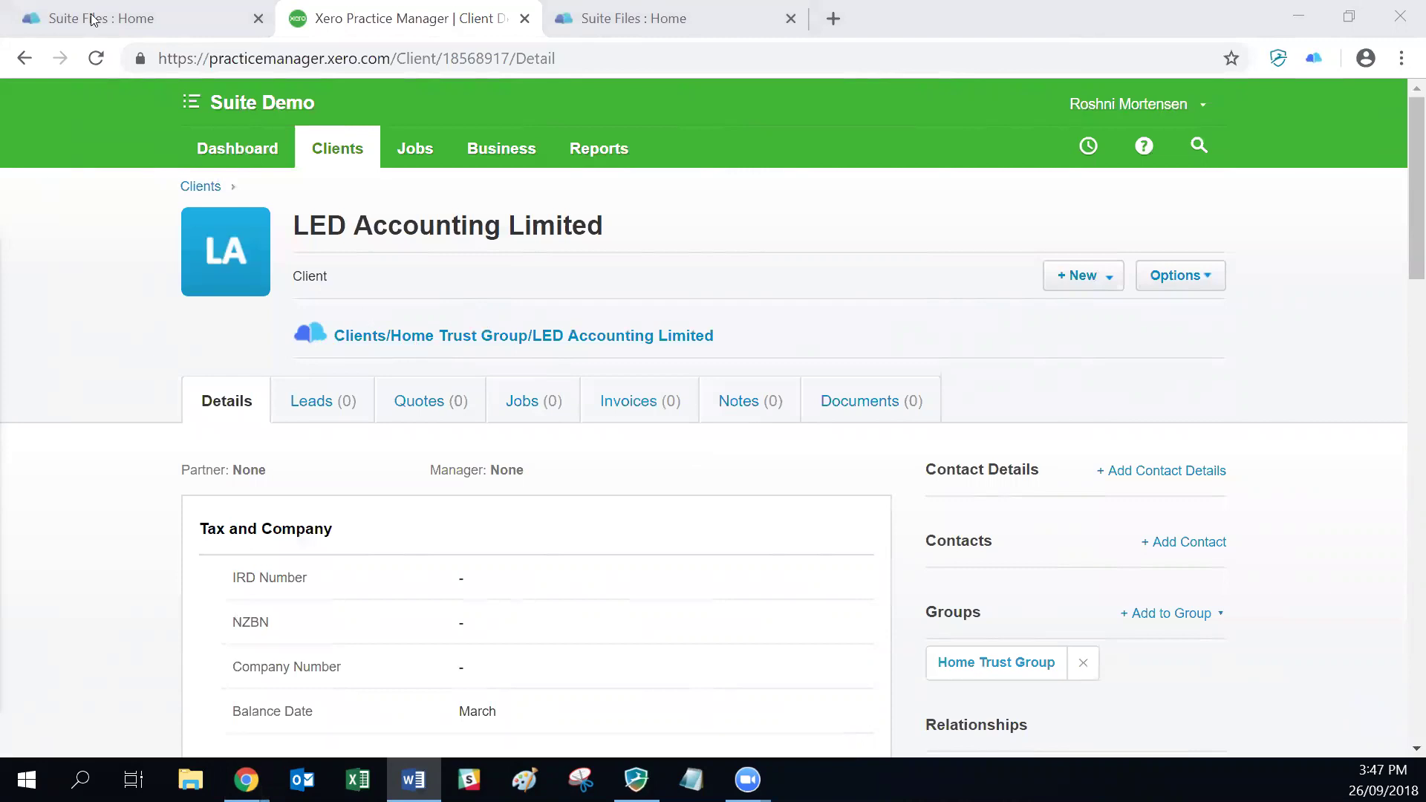
# Step: Filter SuiteFiles client folders for 'led', which finds nothing, then filter for 'home'
pyautogui.click(113, 18)
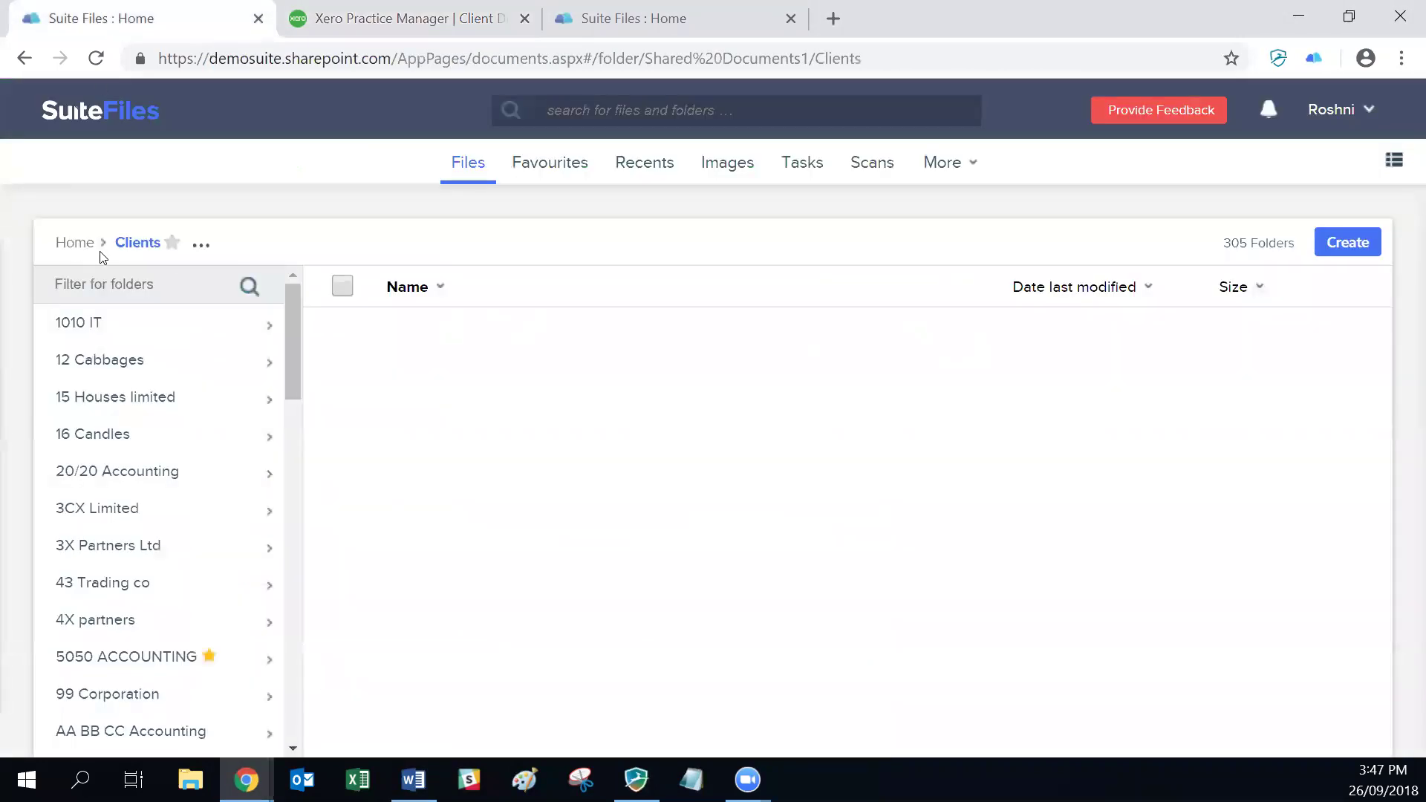
pyautogui.click(107, 277)
pyautogui.write('led')
pyautogui.press('Return')
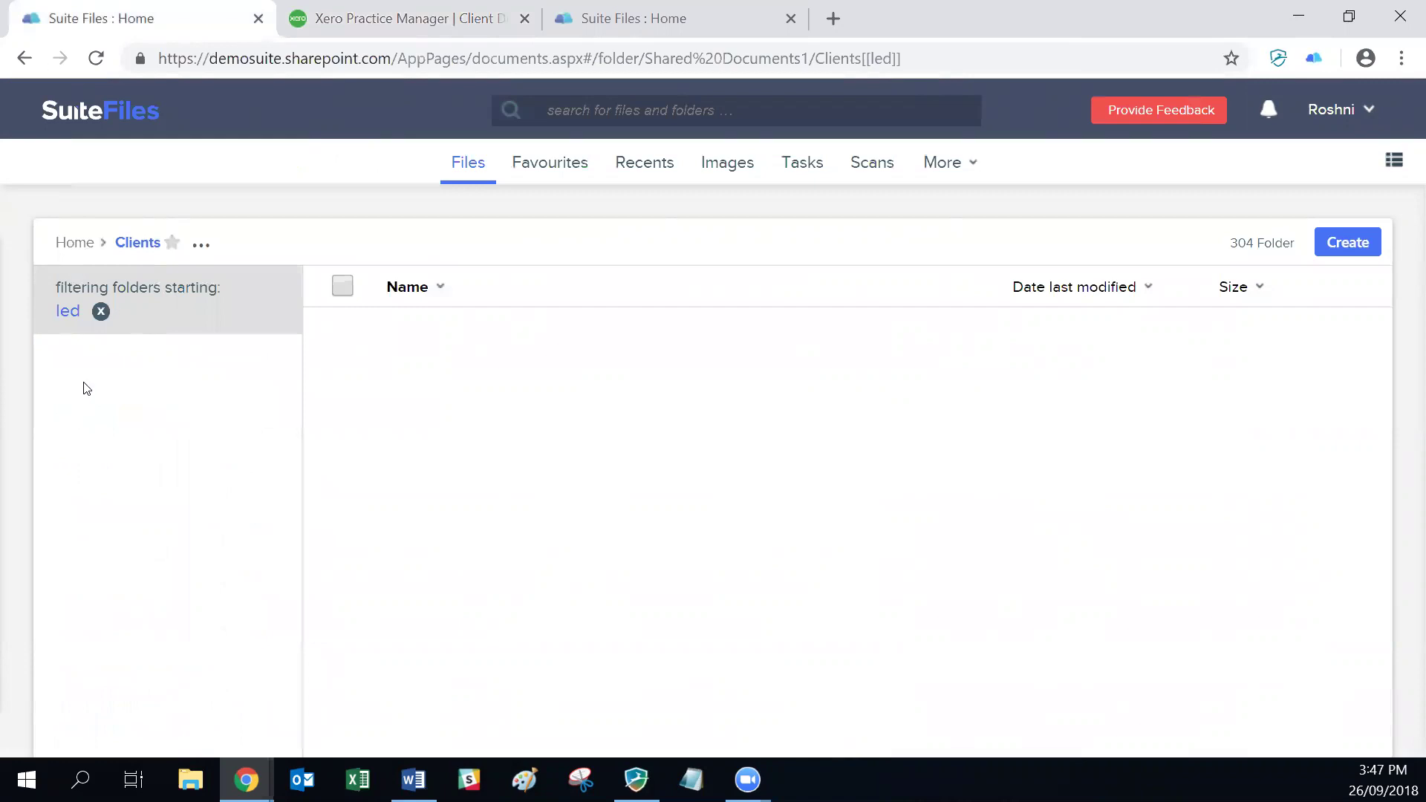
pyautogui.click(94, 312)
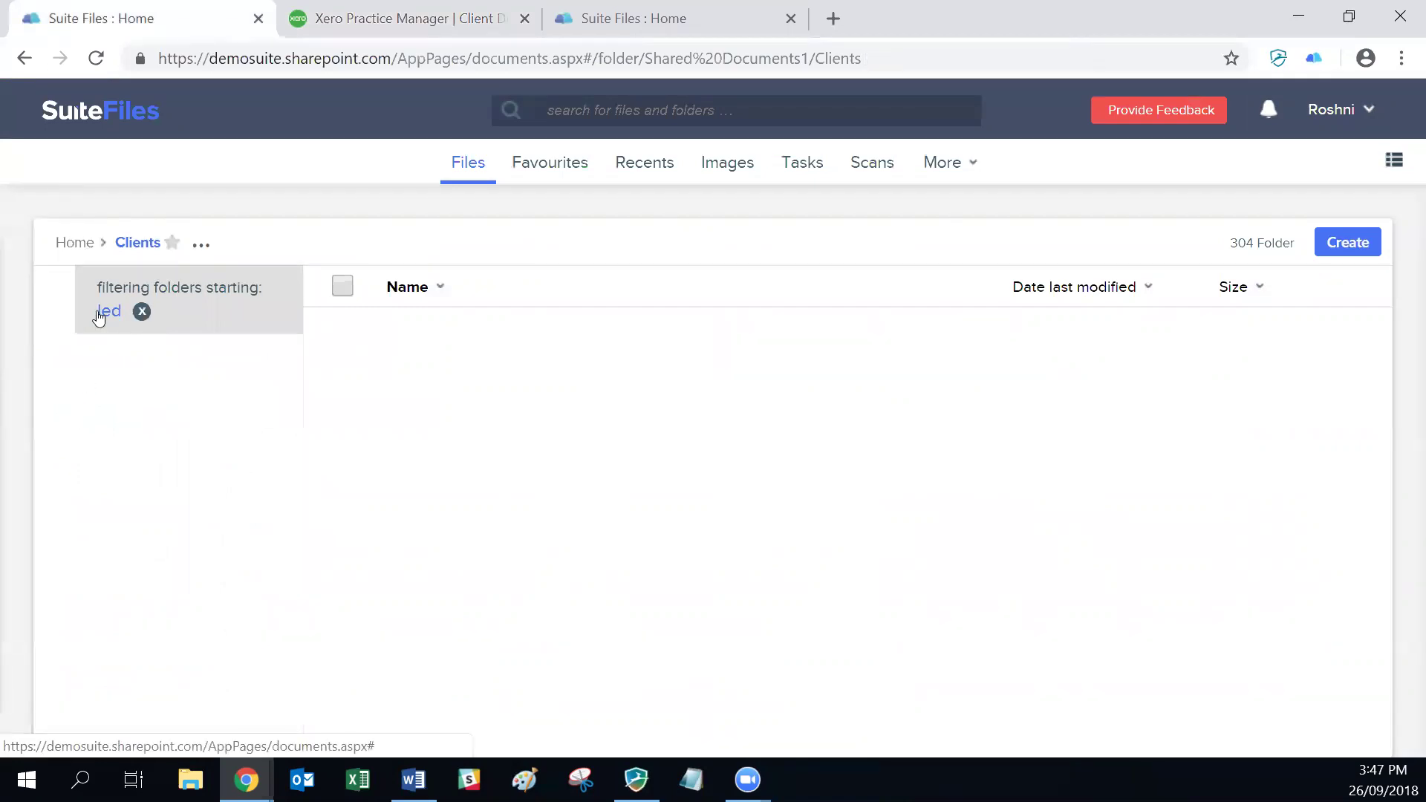
pyautogui.write('home')
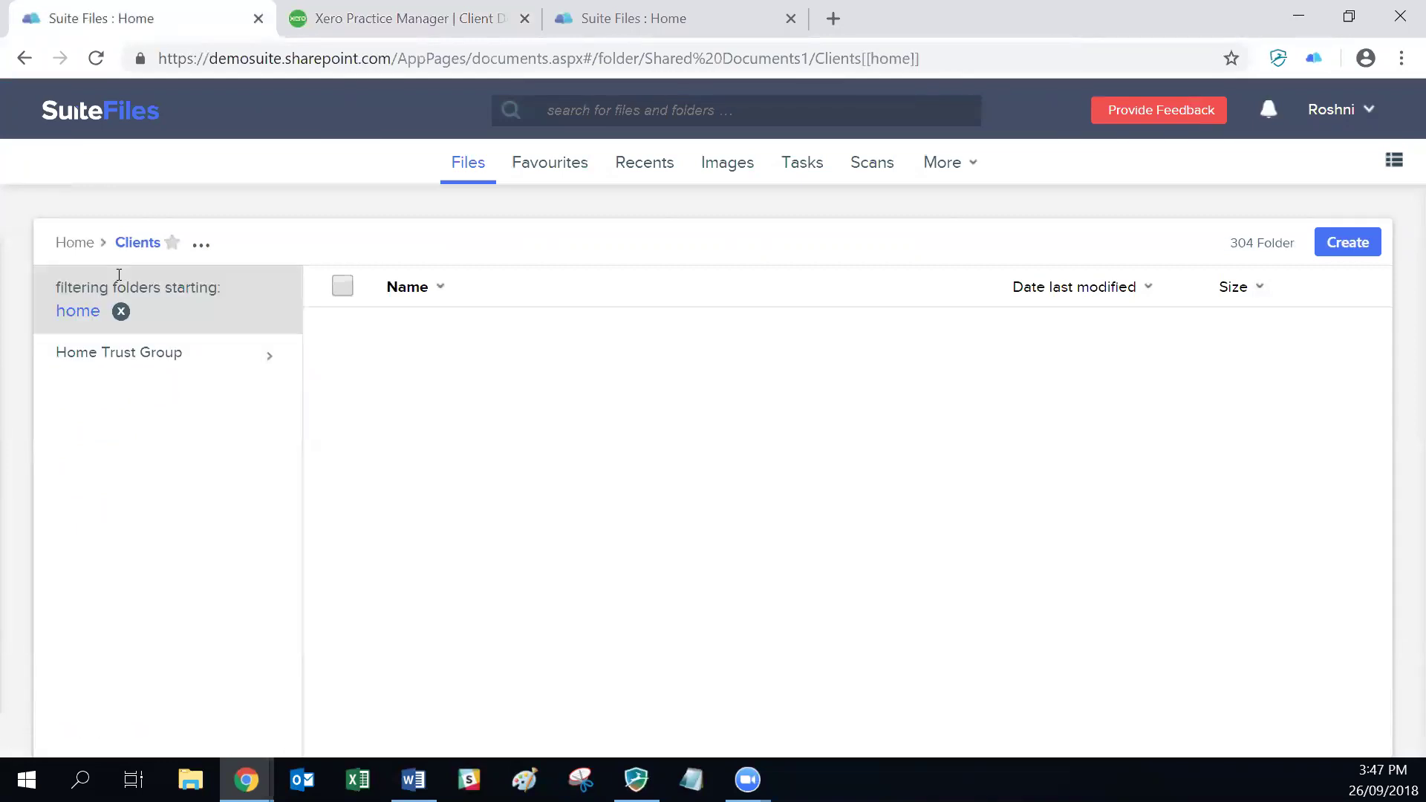
# Step: Open Home Trust Group, then LED Accounting Limited inside it, and return to Practice Manager
pyautogui.click(119, 351)
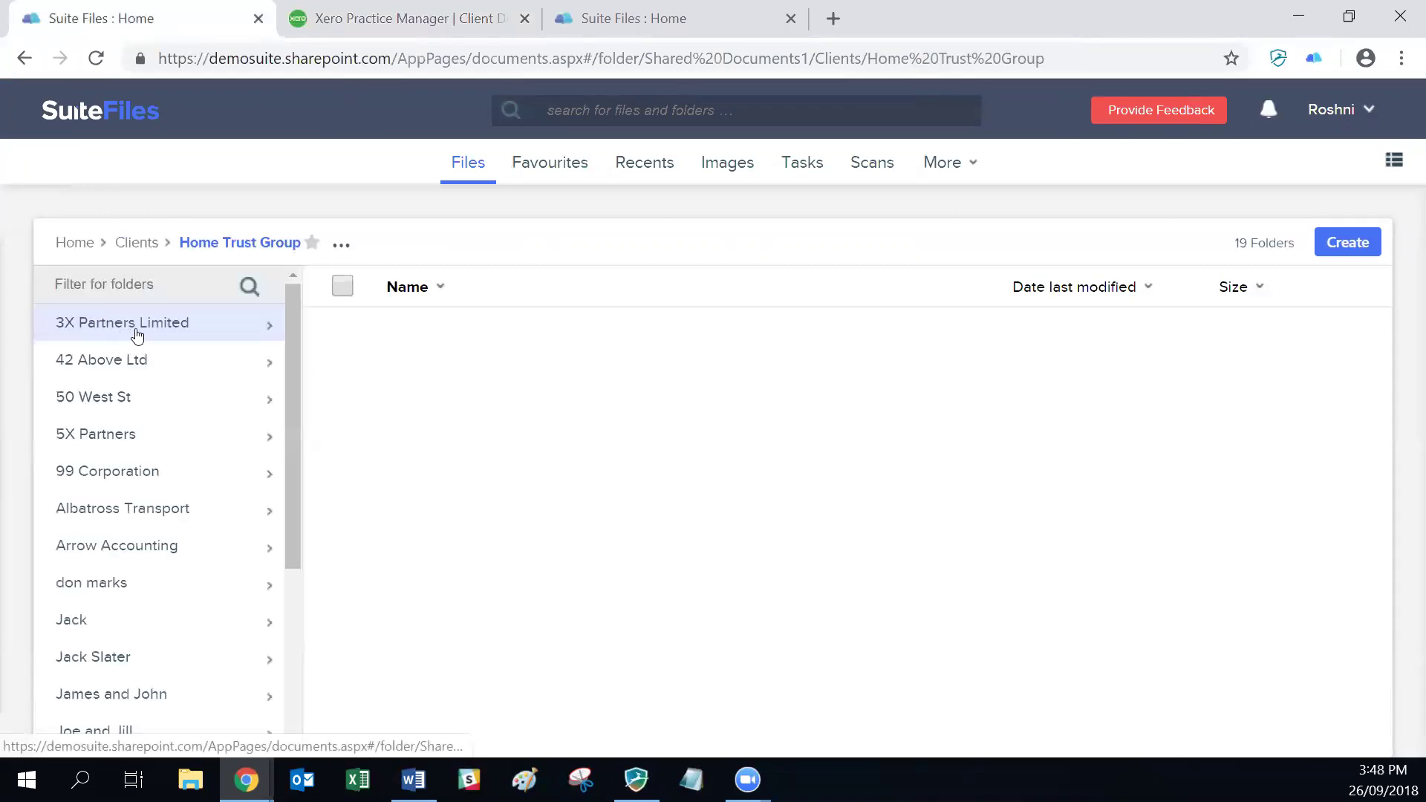
pyautogui.click(130, 280)
pyautogui.scroll(-4, 146, 433)
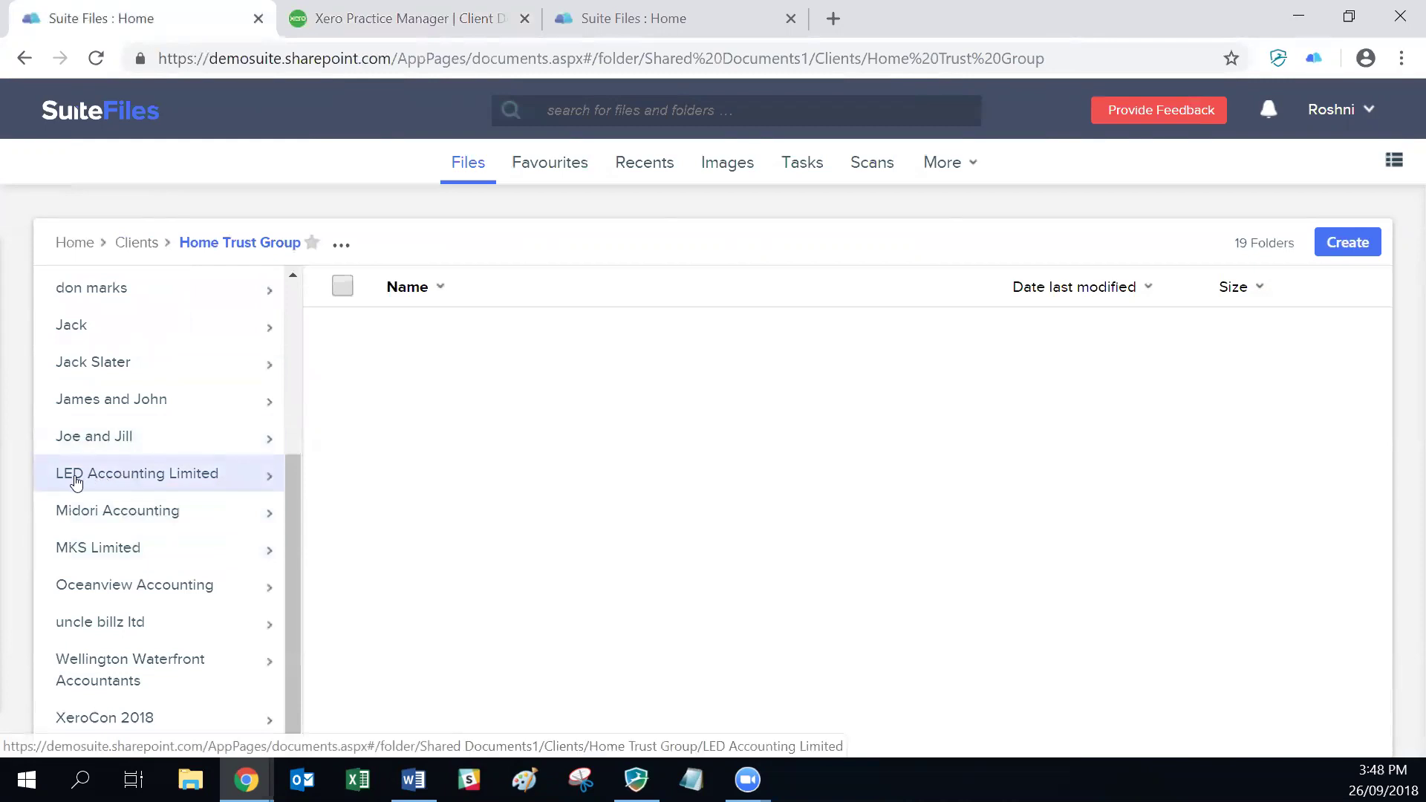
pyautogui.click(111, 482)
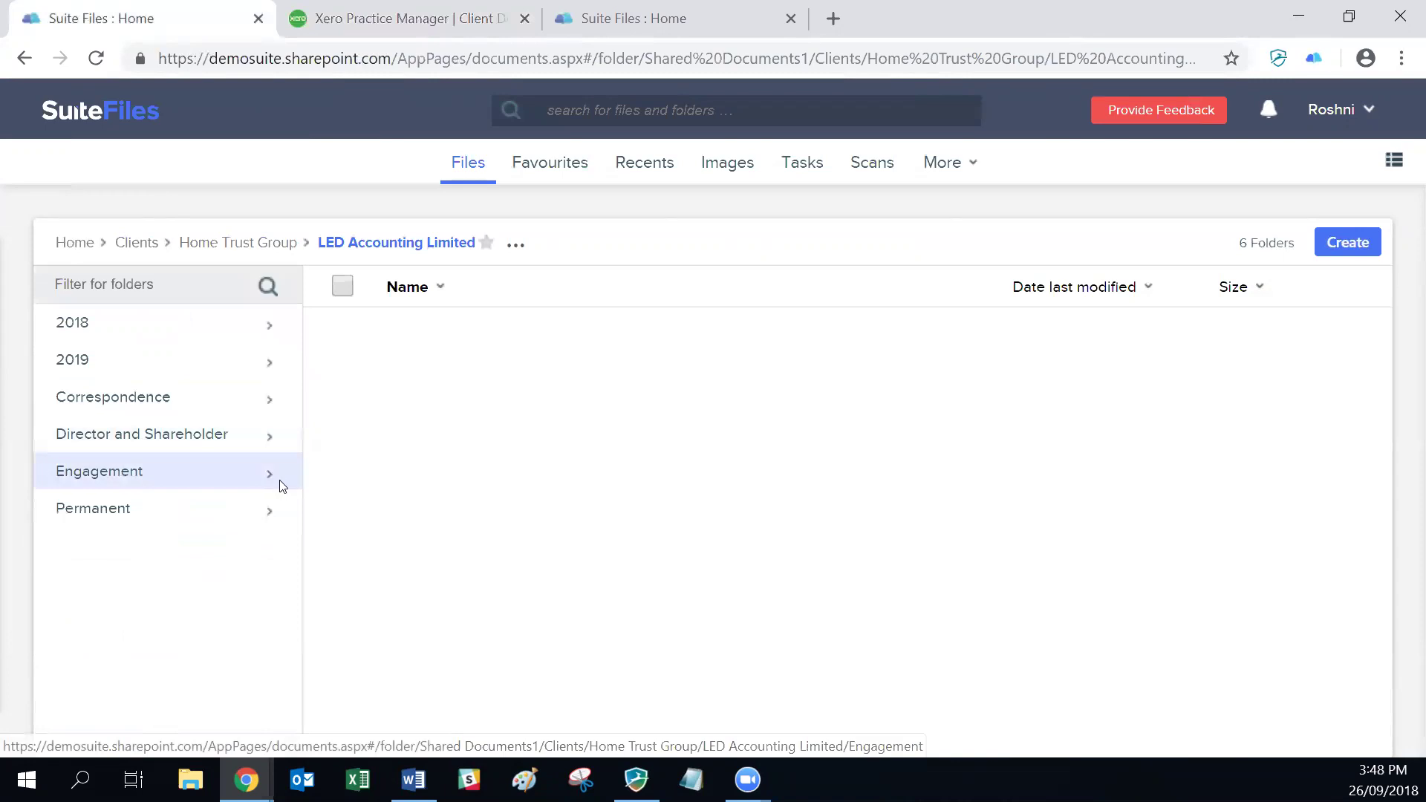
pyautogui.click(364, 20)
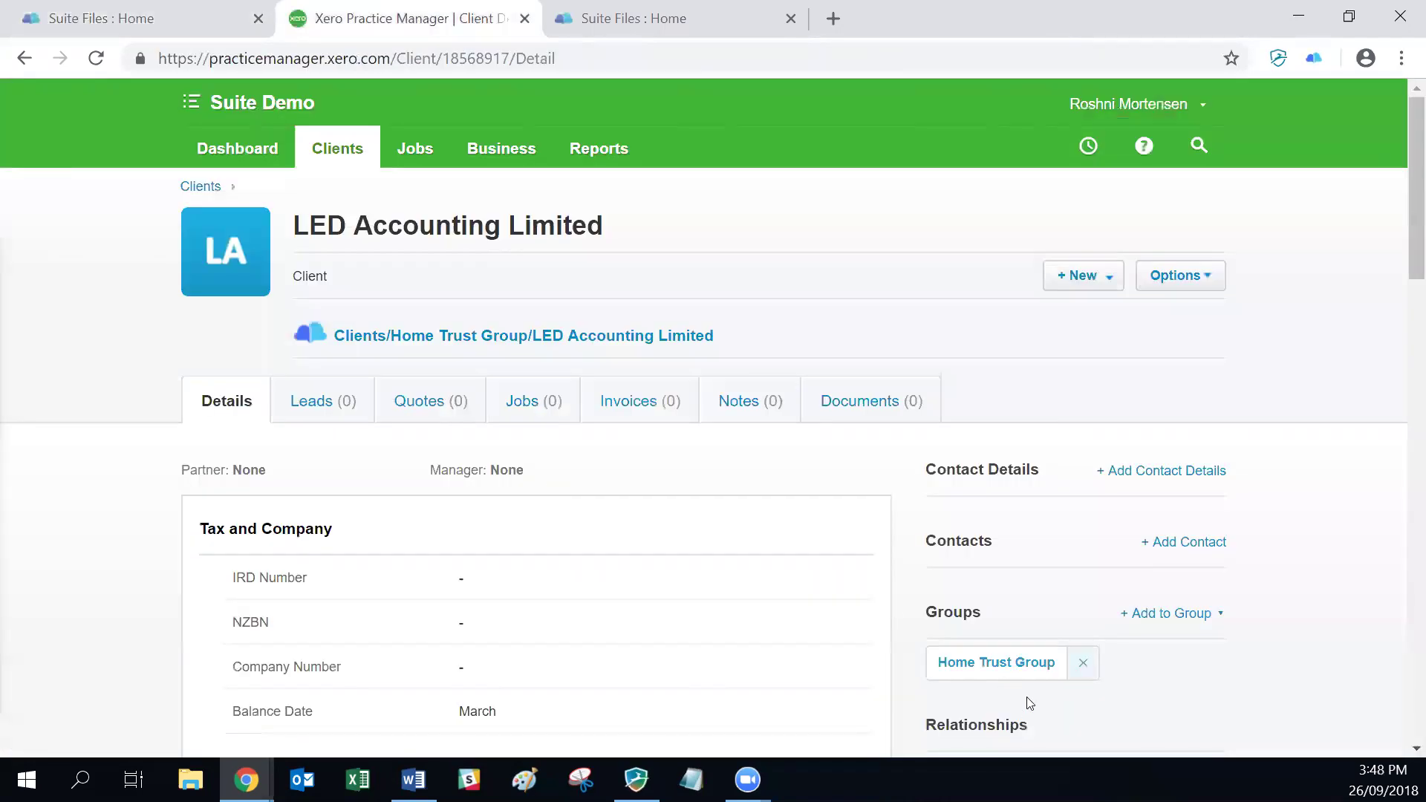
# Step: Remove LED Accounting Limited from Home Trust Group, confirm the folder move, and return to All Clients
pyautogui.click(1083, 663)
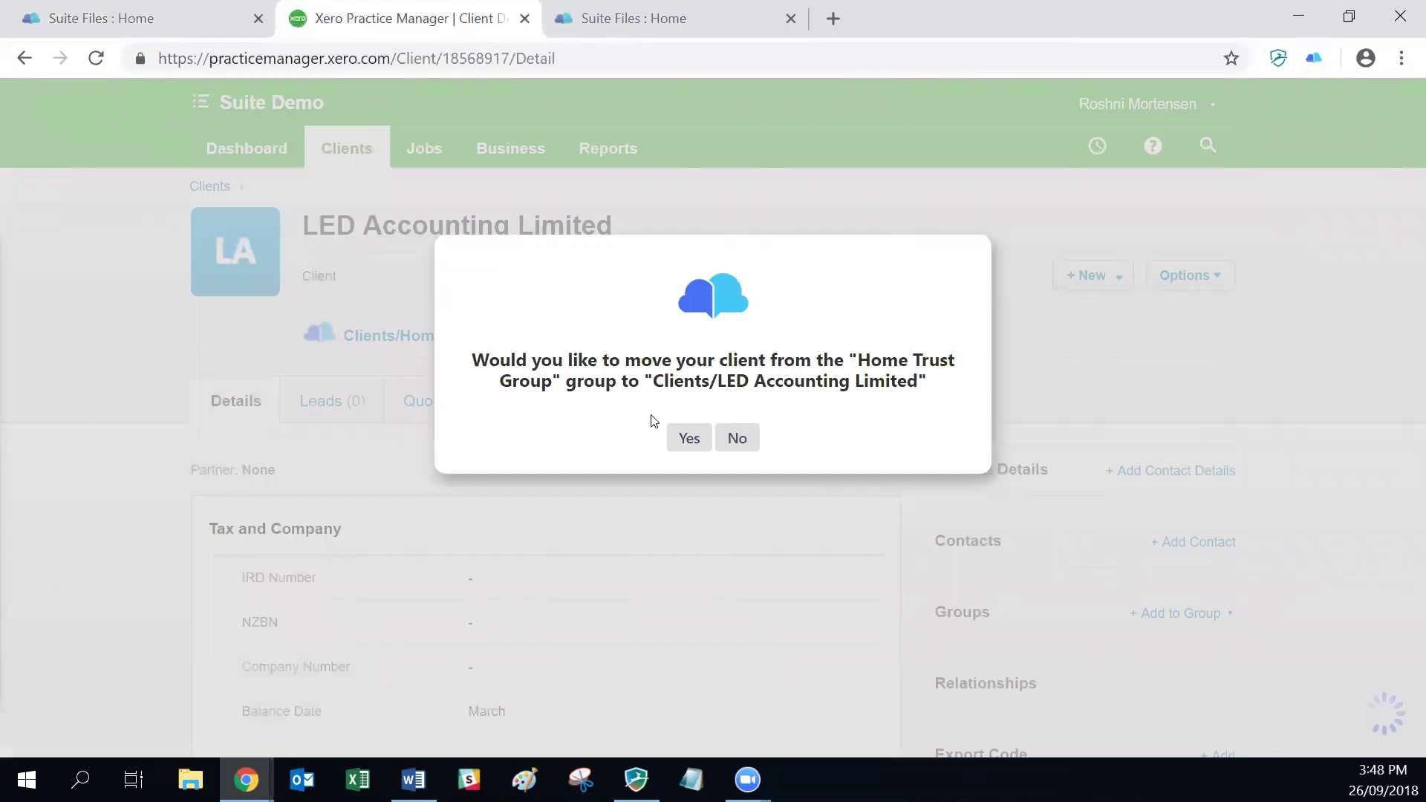
pyautogui.click(689, 435)
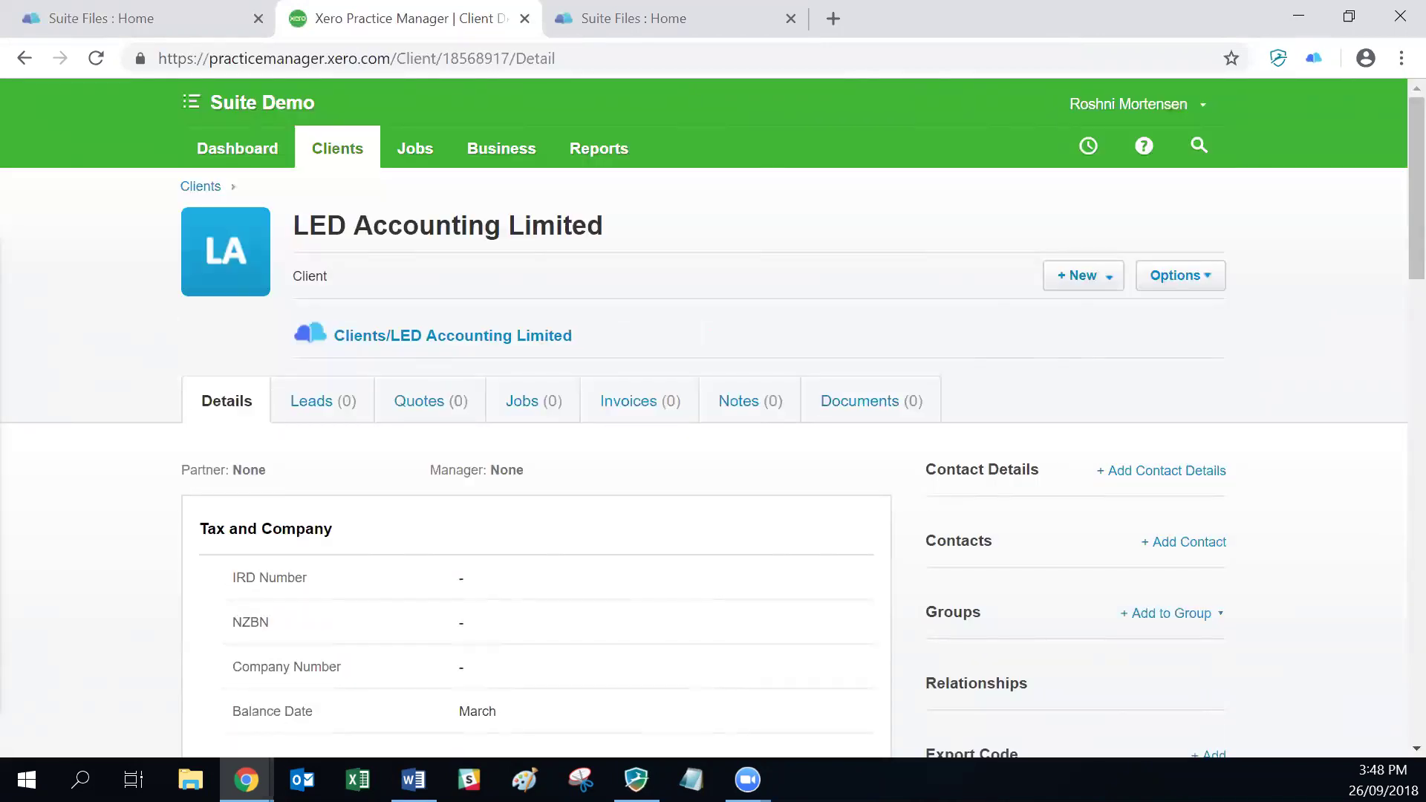
pyautogui.hotkey('alt', 'Tab')
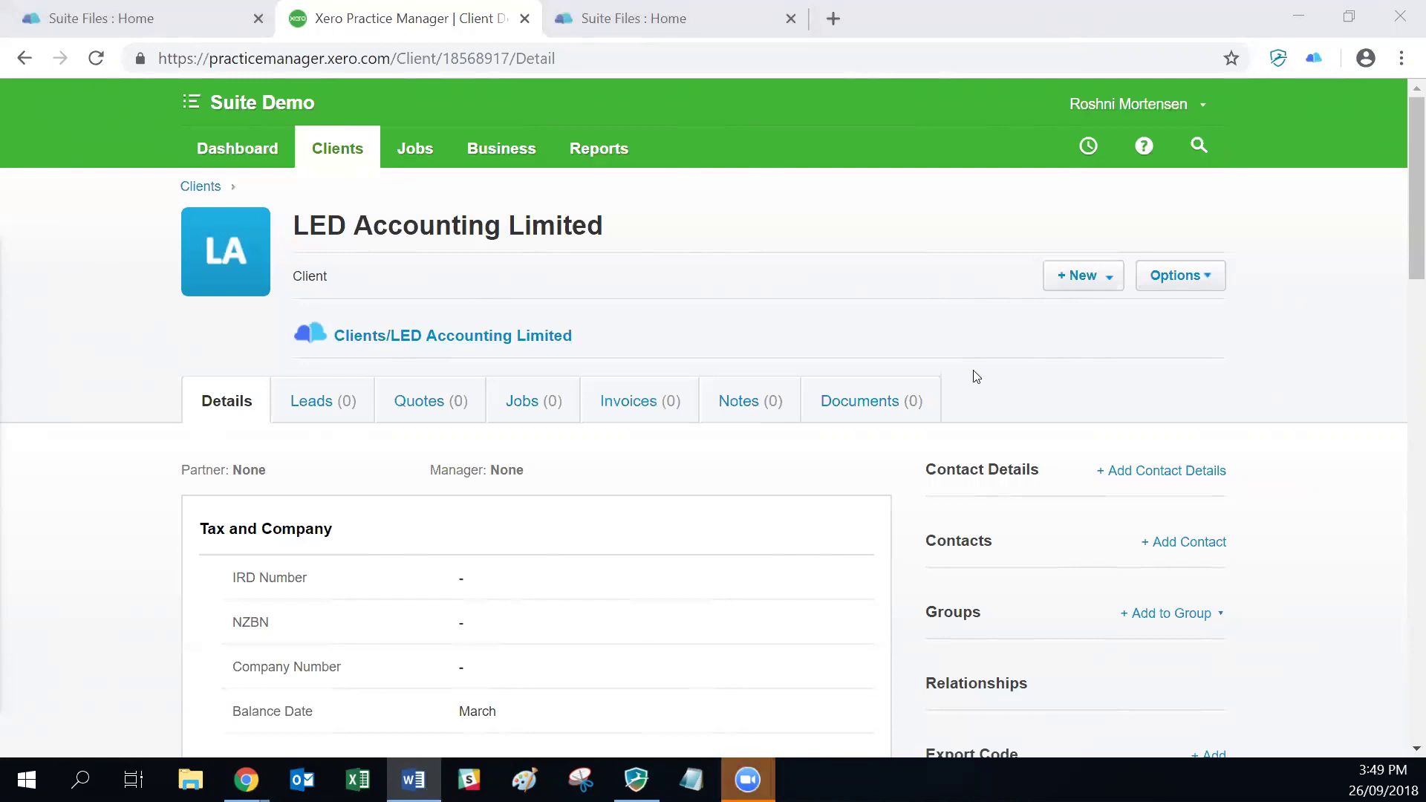
pyautogui.click(344, 158)
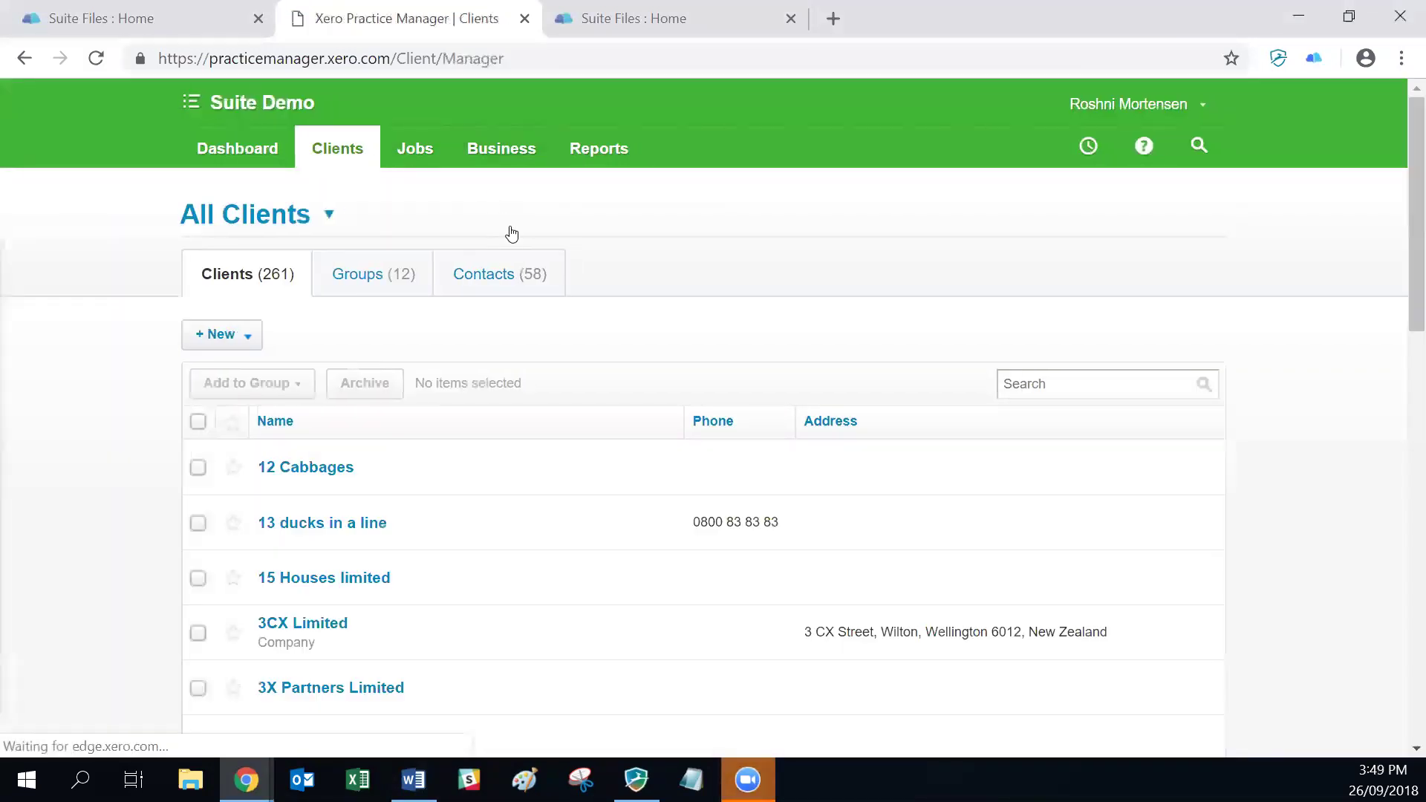
# Step: Search the client list for 'jack' and open the Jack & Jill record
pyautogui.click(1047, 373)
pyautogui.write('jack')
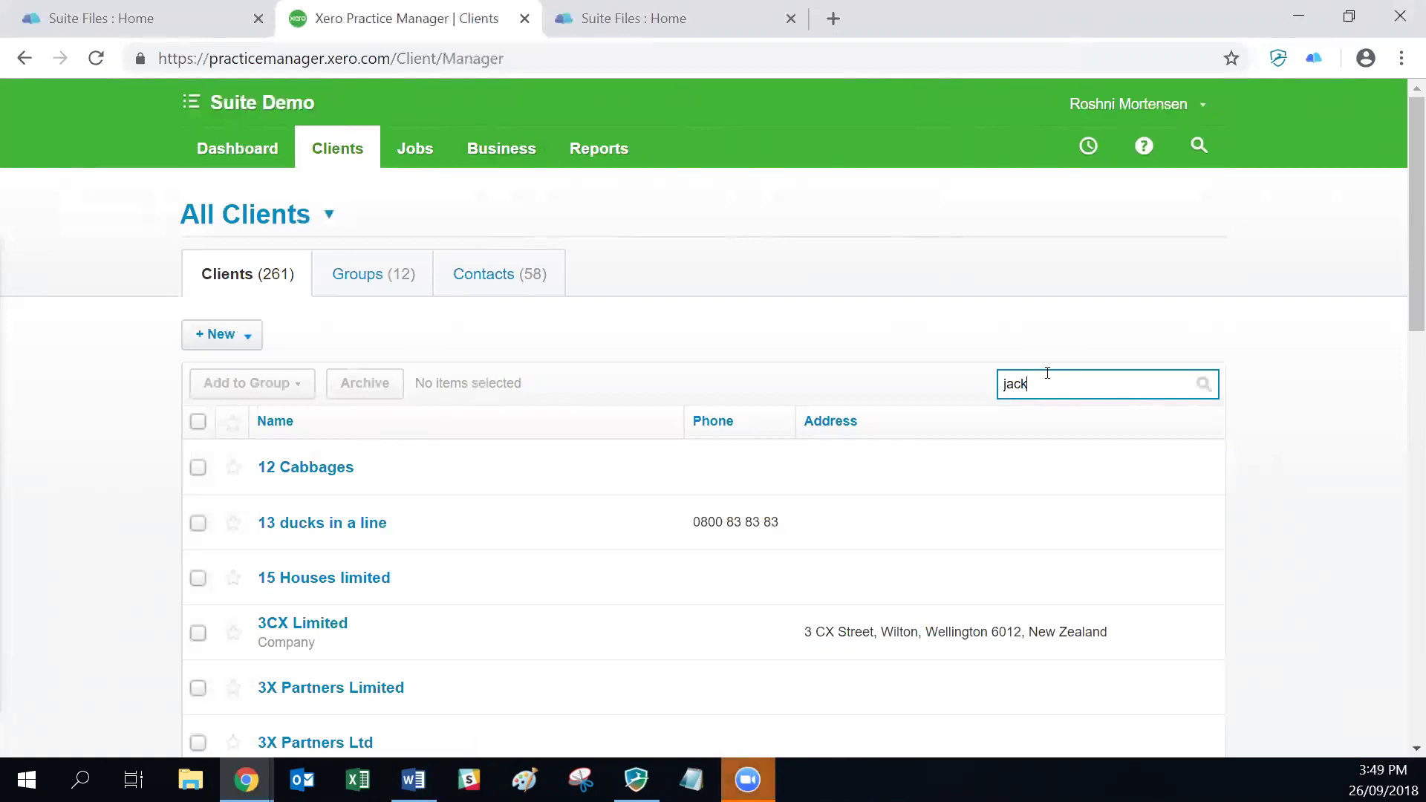
pyautogui.press('Return')
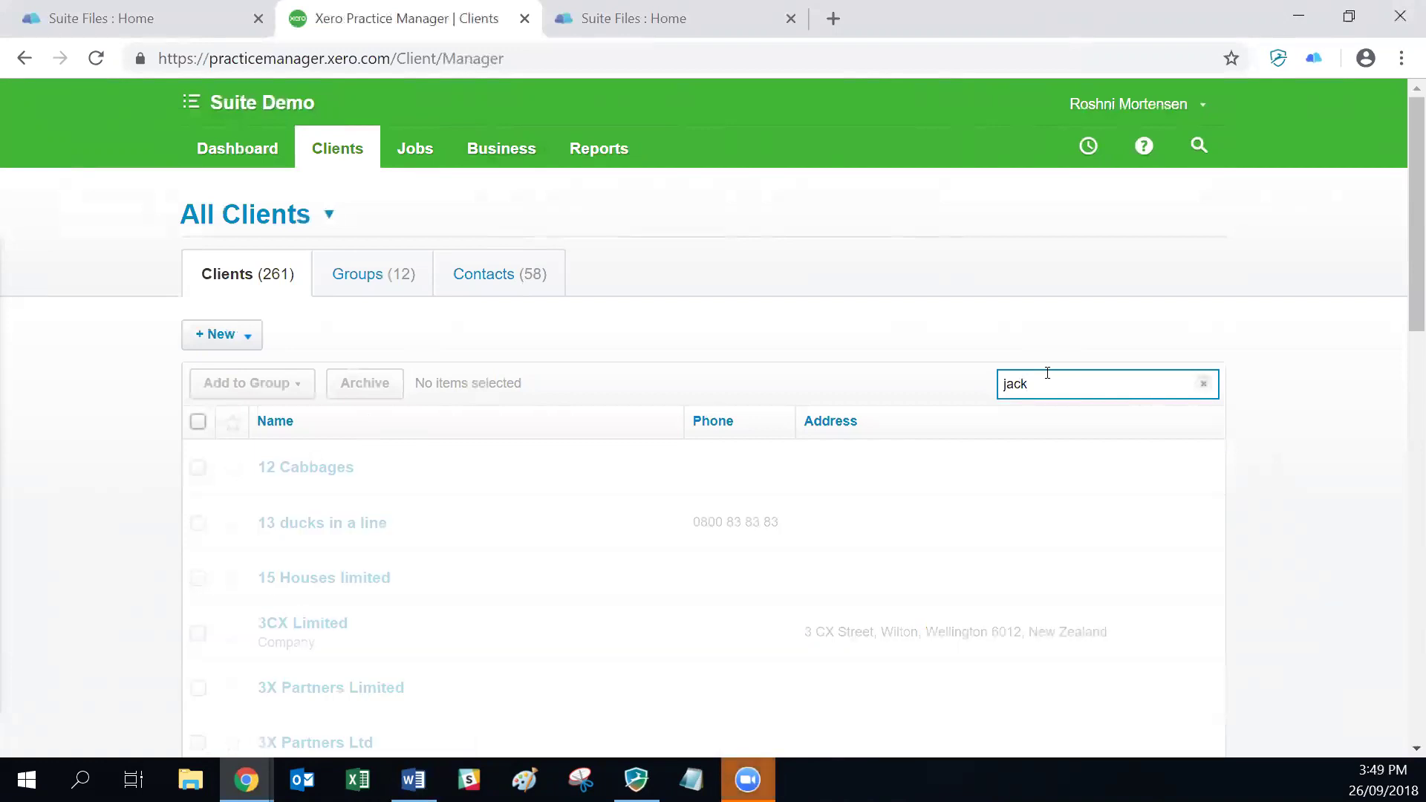
pyautogui.click(280, 523)
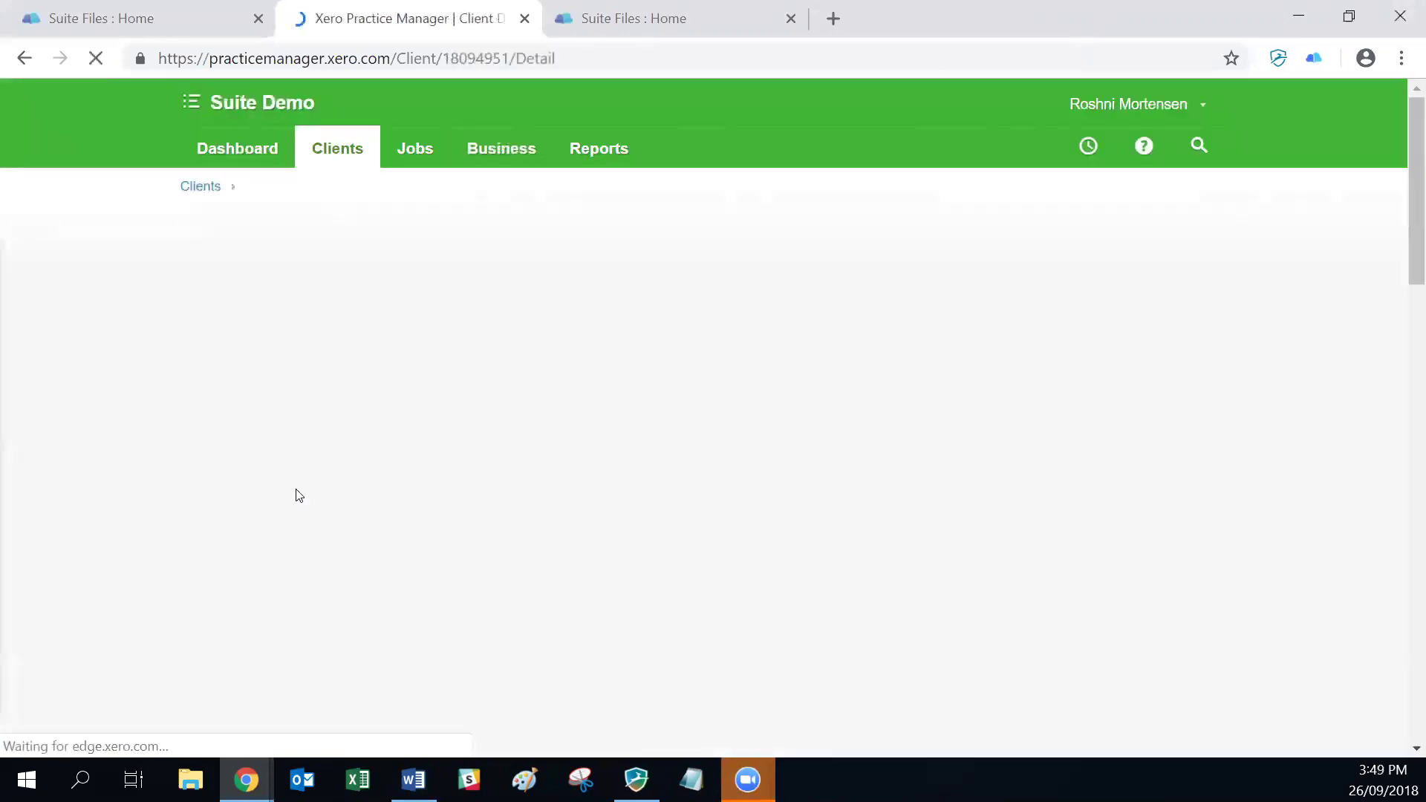
# Step: Select the Jack & Jill client name on its record page
pyautogui.moveTo(304, 227); pyautogui.dragTo(445, 242)
pyautogui.click(297, 225)
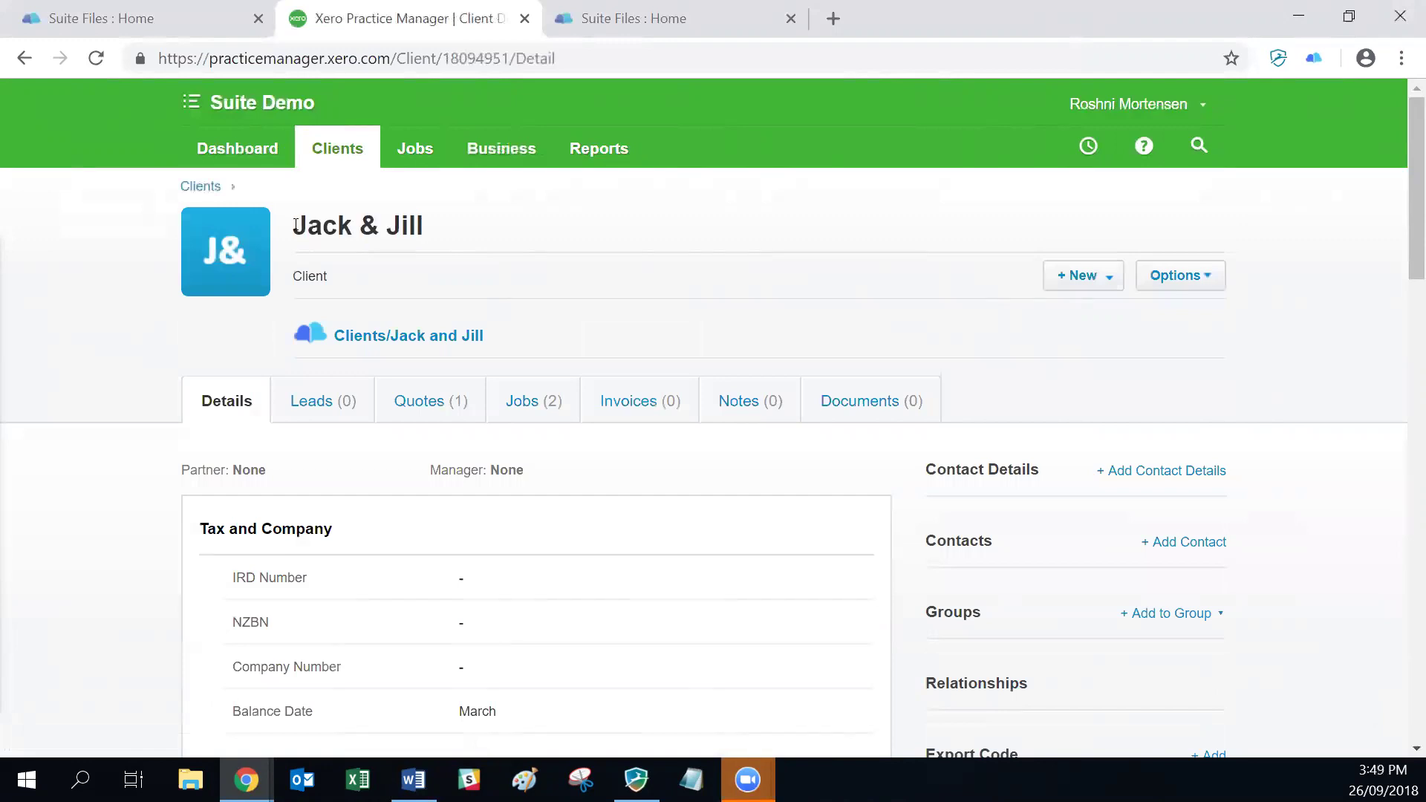
pyautogui.moveTo(296, 226); pyautogui.dragTo(423, 225)
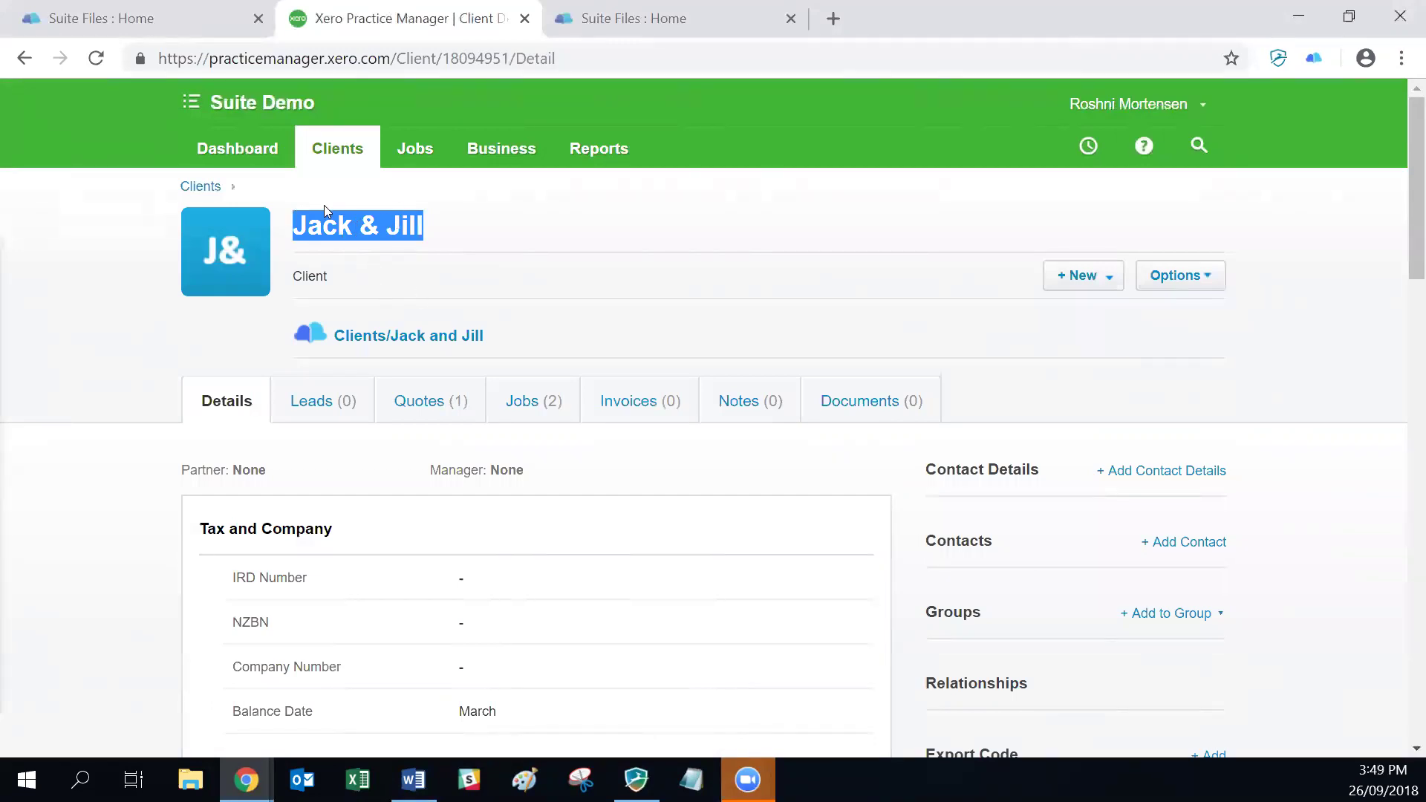
pyautogui.click(460, 224)
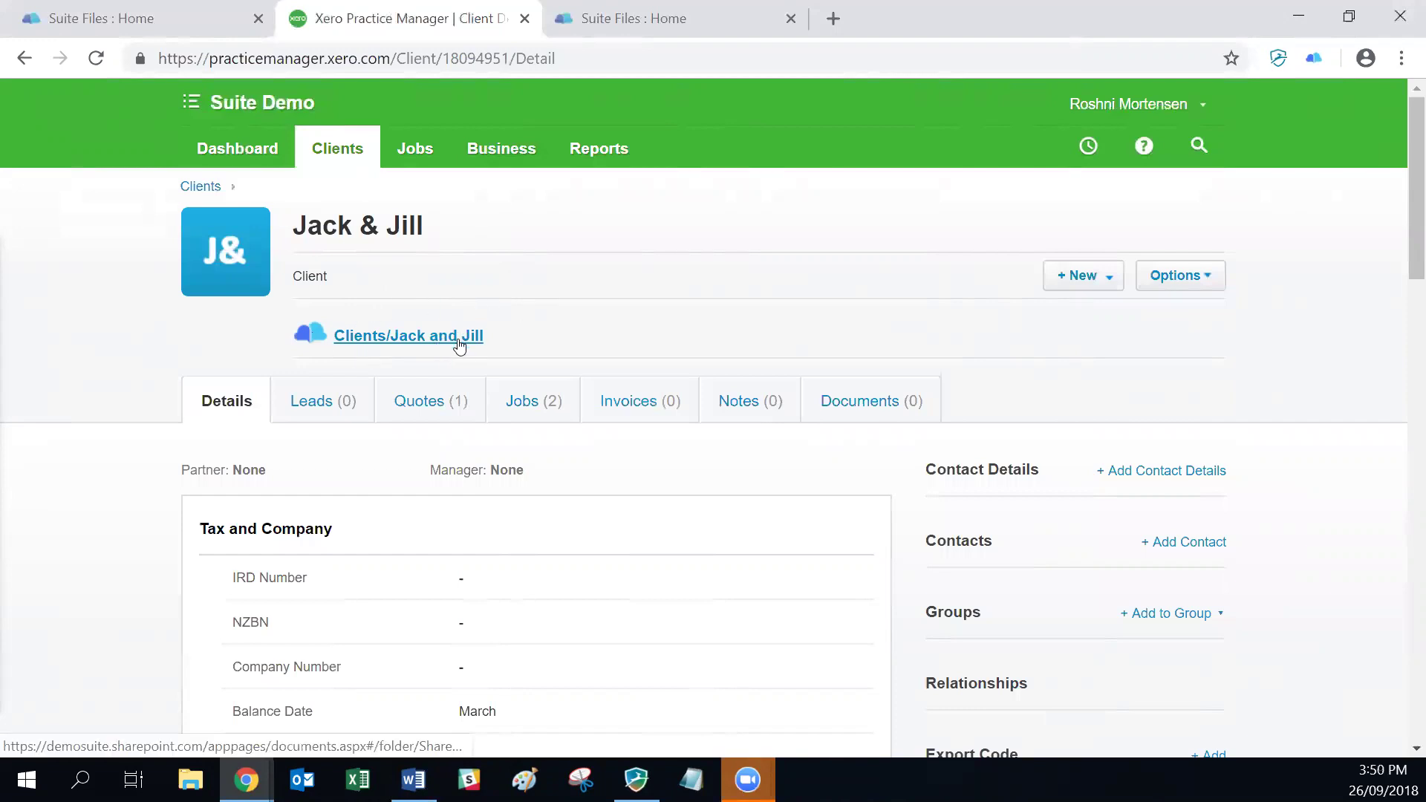
pyautogui.click(154, 18)
# Step: In SuiteFiles, filter Clients for 'jack' and open Jack and Jill, then return to XPM's client list
pyautogui.click(137, 245)
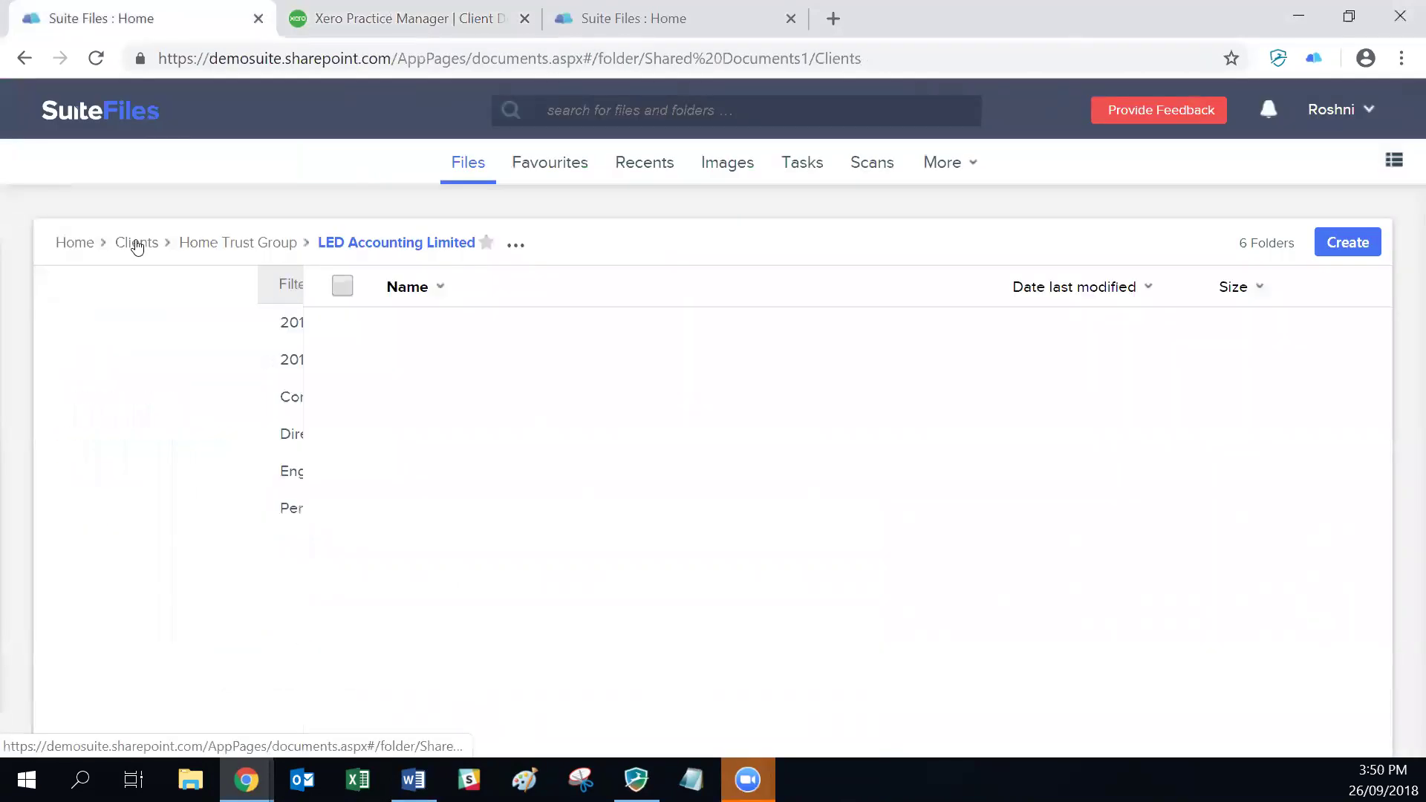
pyautogui.write('jck')
pyautogui.hotkey('ctrl', 'a')
pyautogui.write('jack')
pyautogui.press('Return')
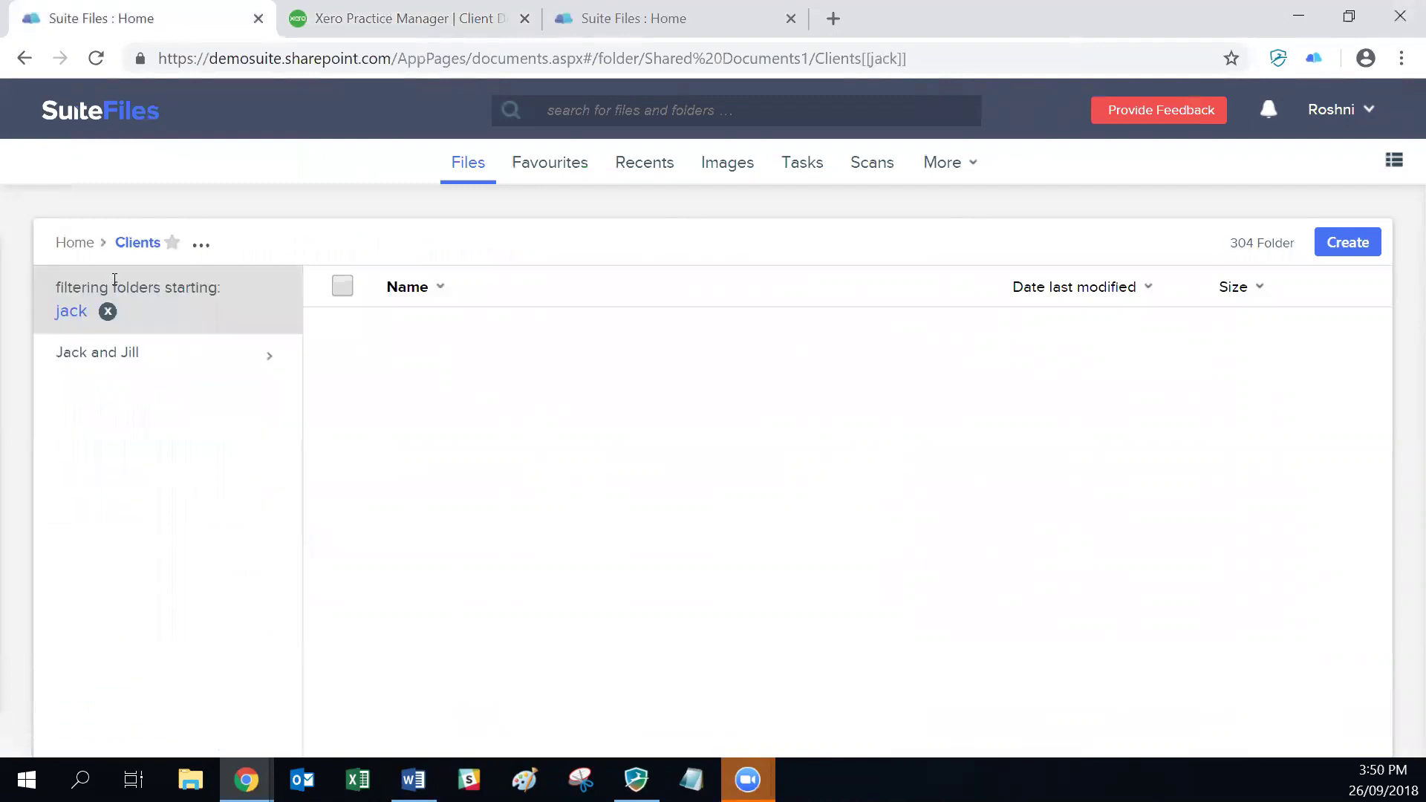
pyautogui.click(92, 356)
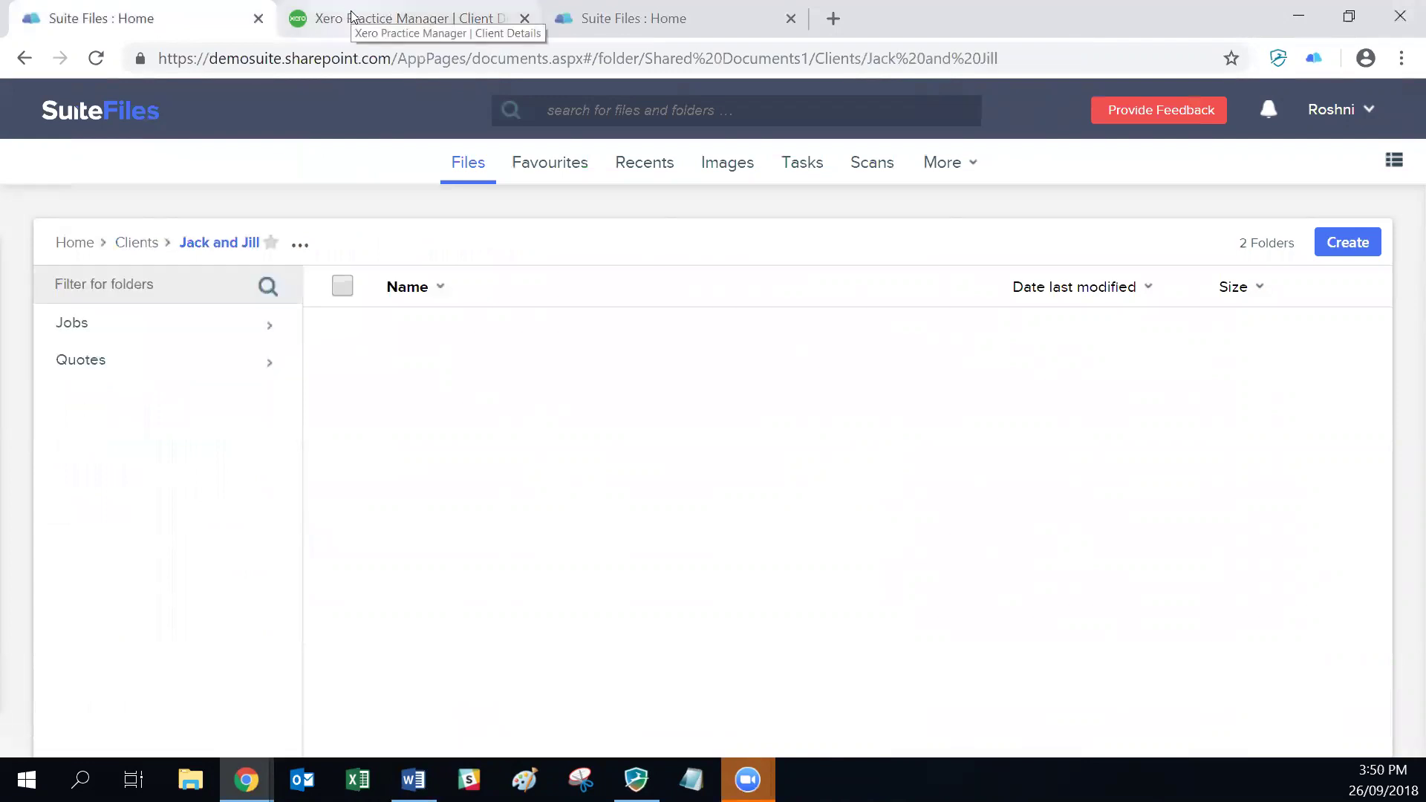
pyautogui.click(354, 16)
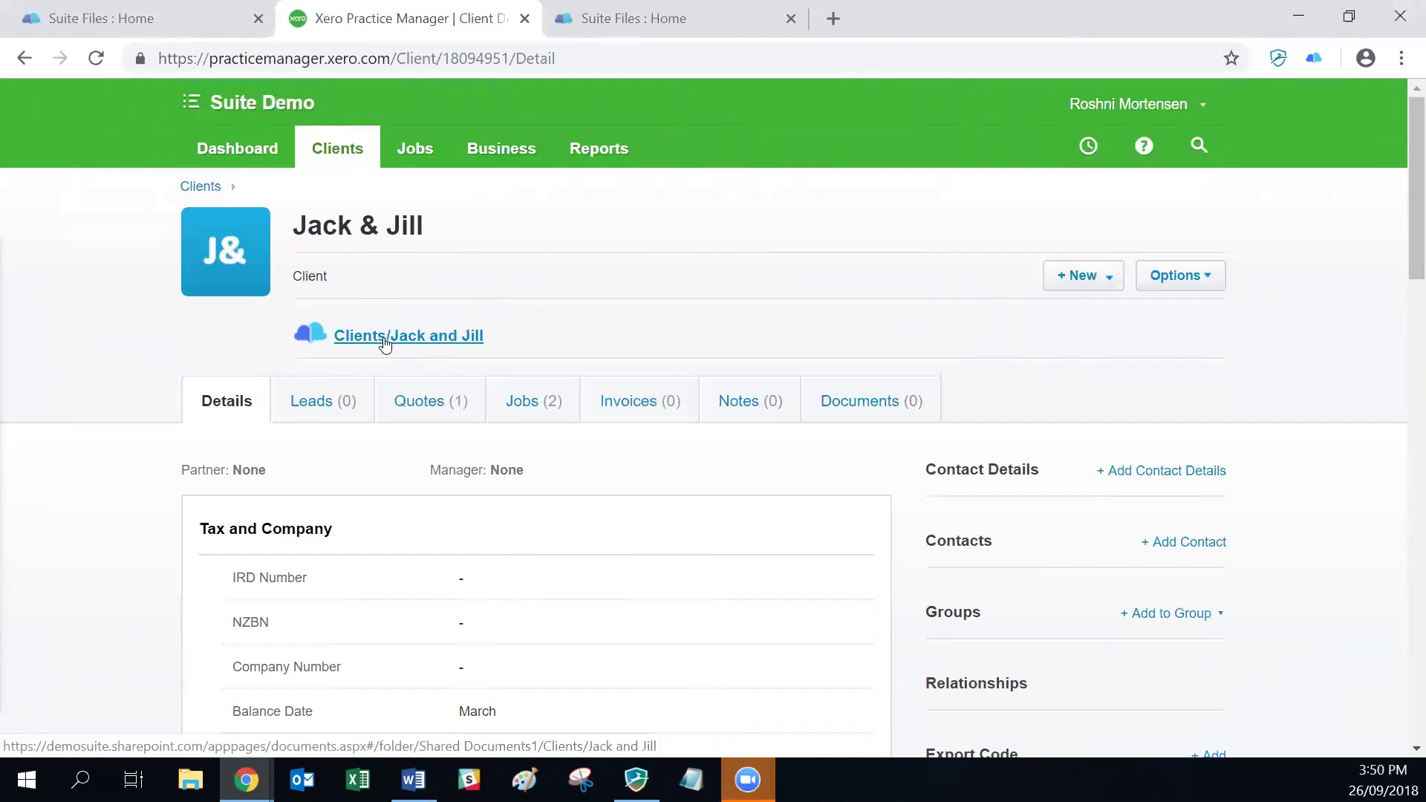
pyautogui.click(352, 153)
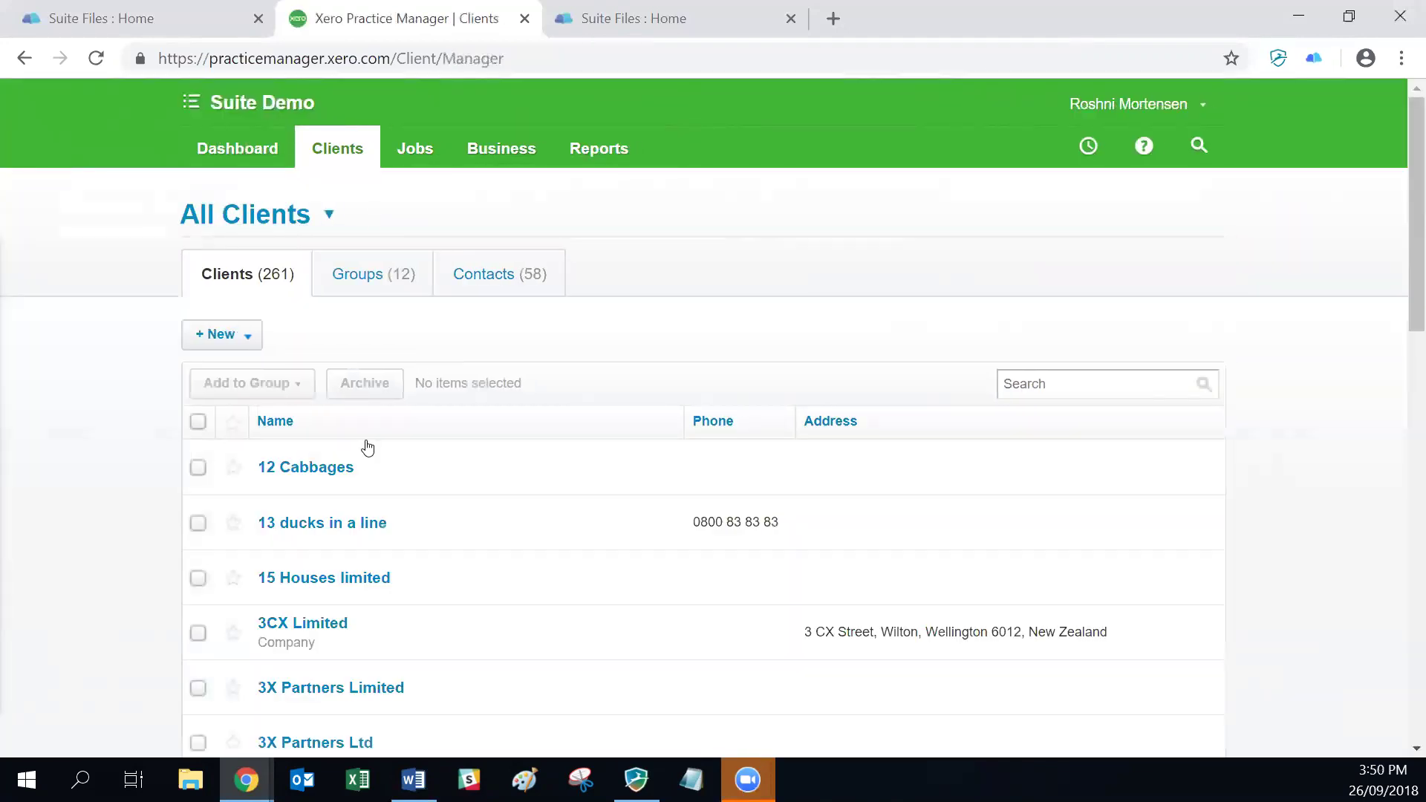
# Step: Look at 12 Cabbages, then scroll the client list and open 42 Above Ltd
pyautogui.click(324, 466)
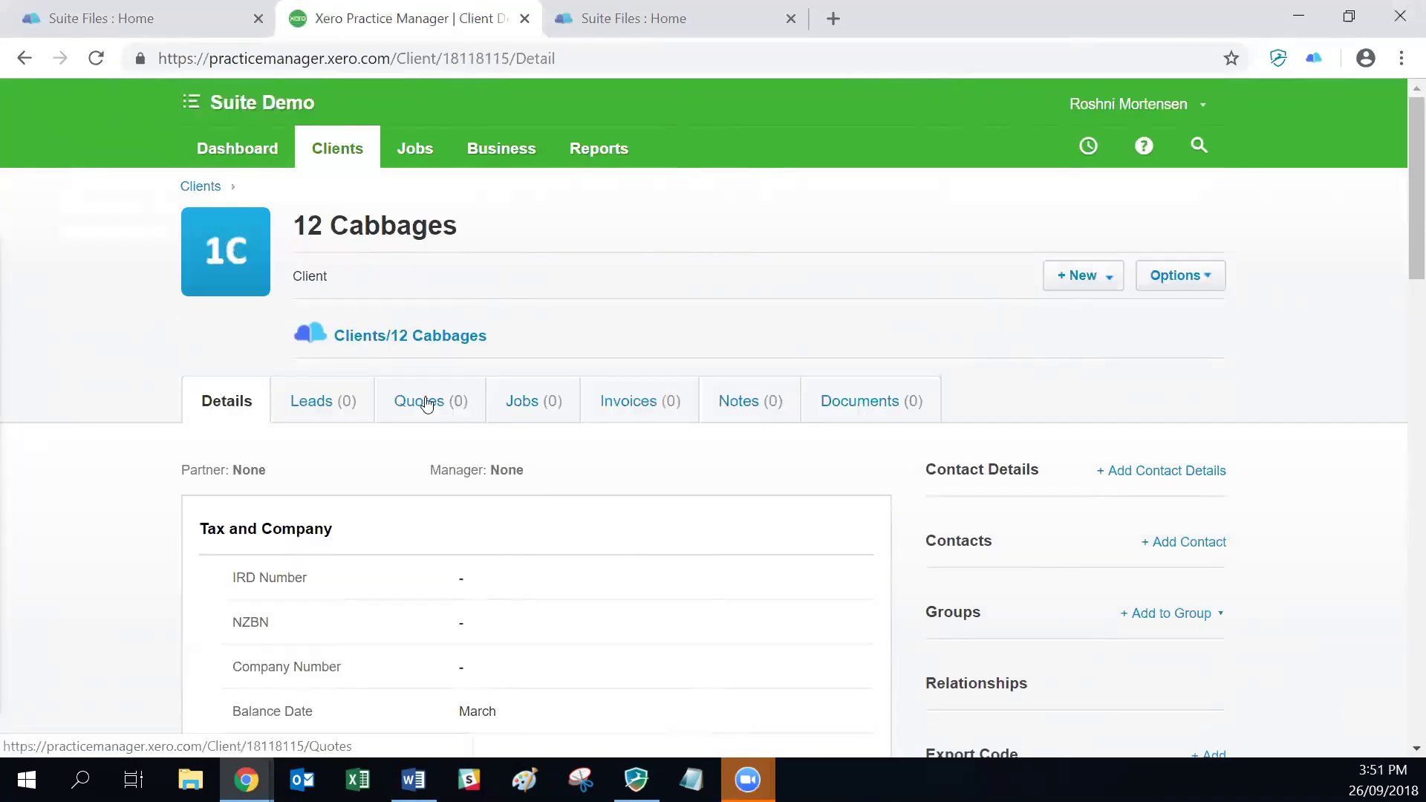
pyautogui.click(24, 58)
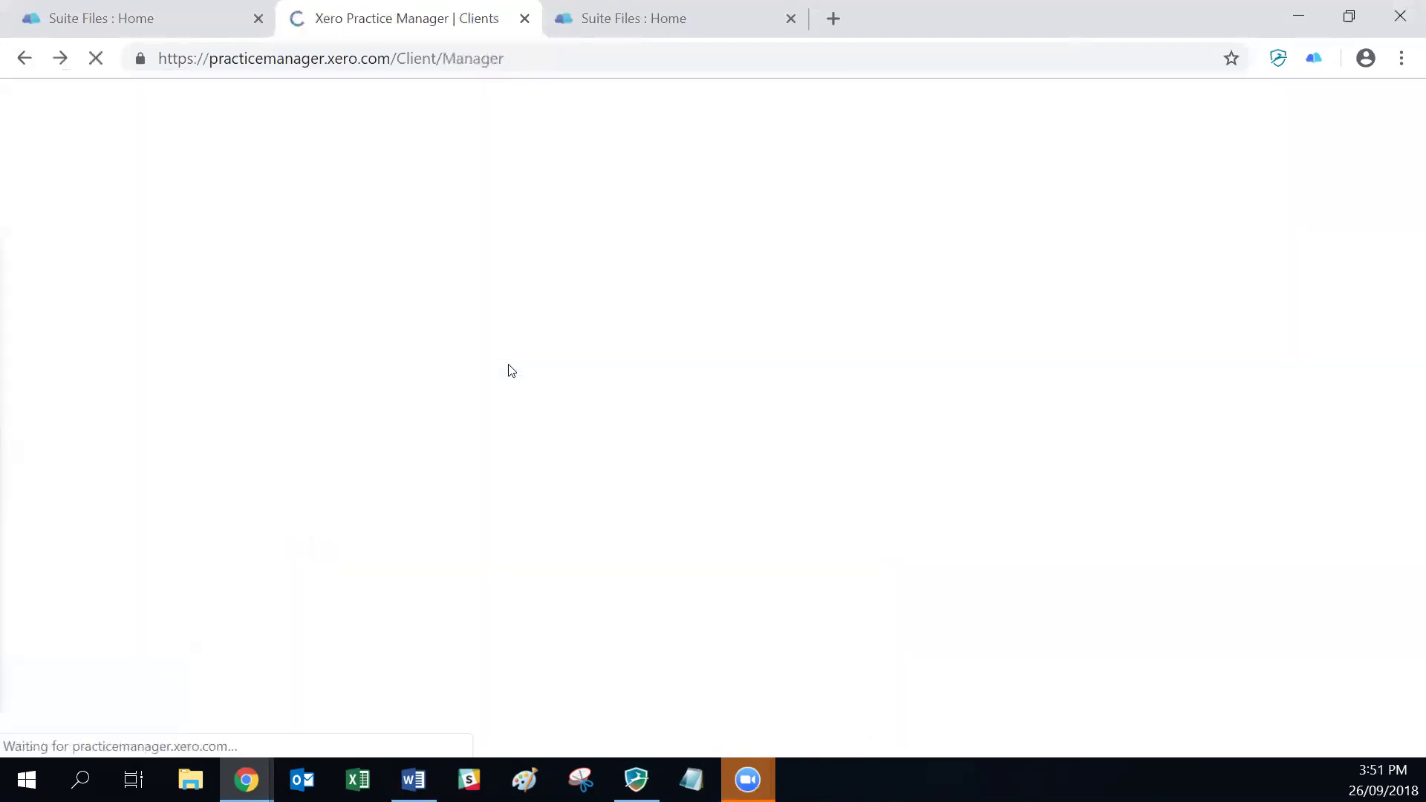
pyautogui.scroll(-1, 510, 369)
pyautogui.scroll(-1, 510, 369)
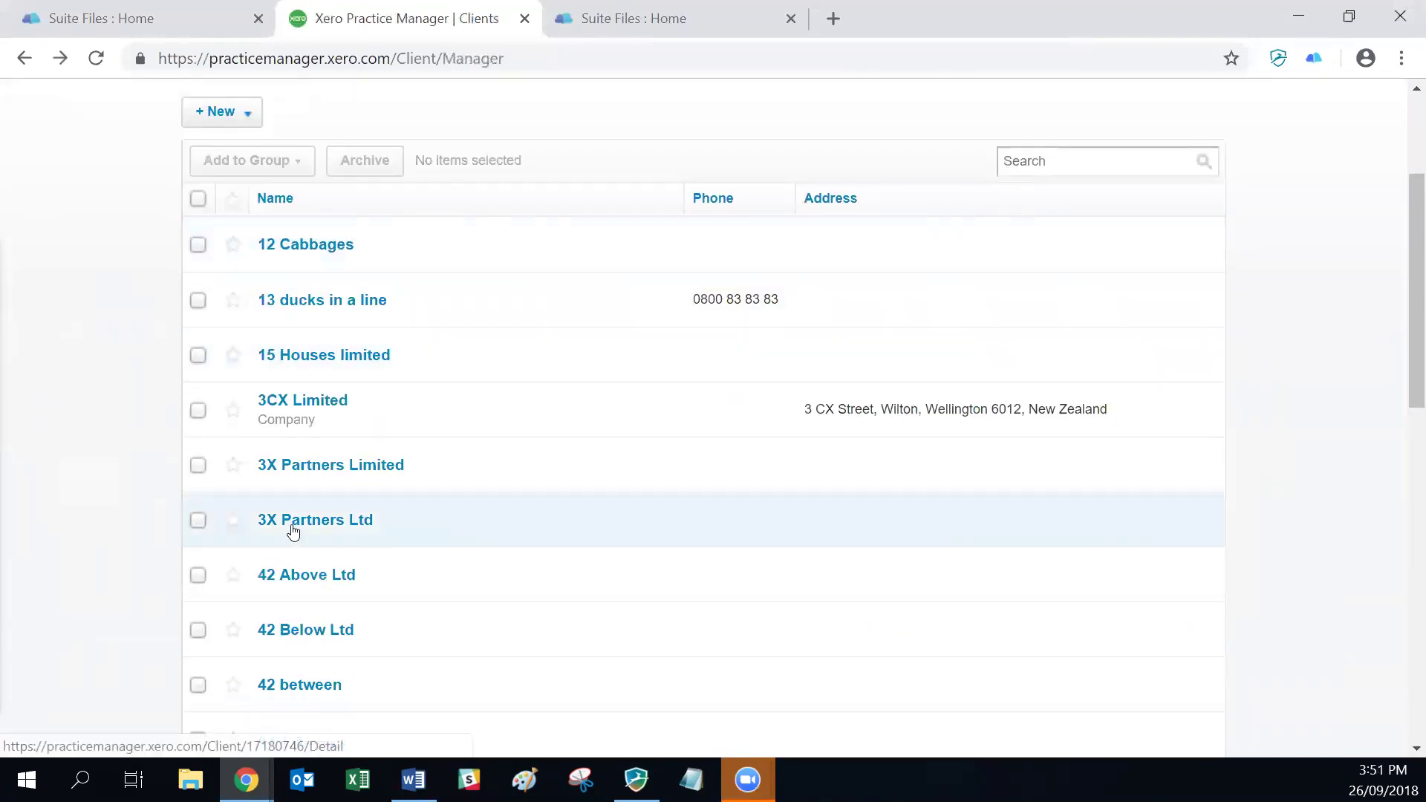
pyautogui.click(312, 579)
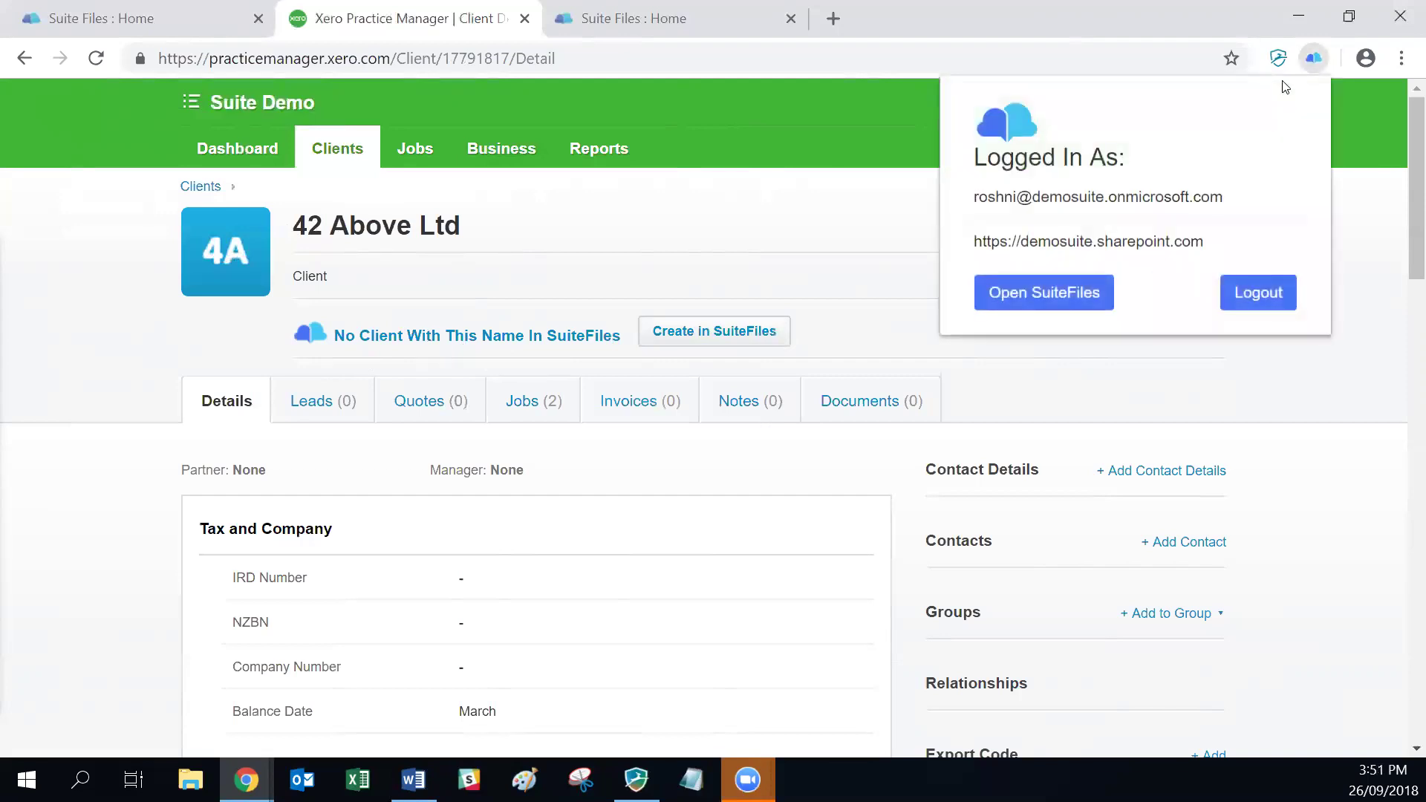
# Step: Check the SuiteFiles extension's login details, close them, and open the All Clients list
pyautogui.rightClick(1314, 58)
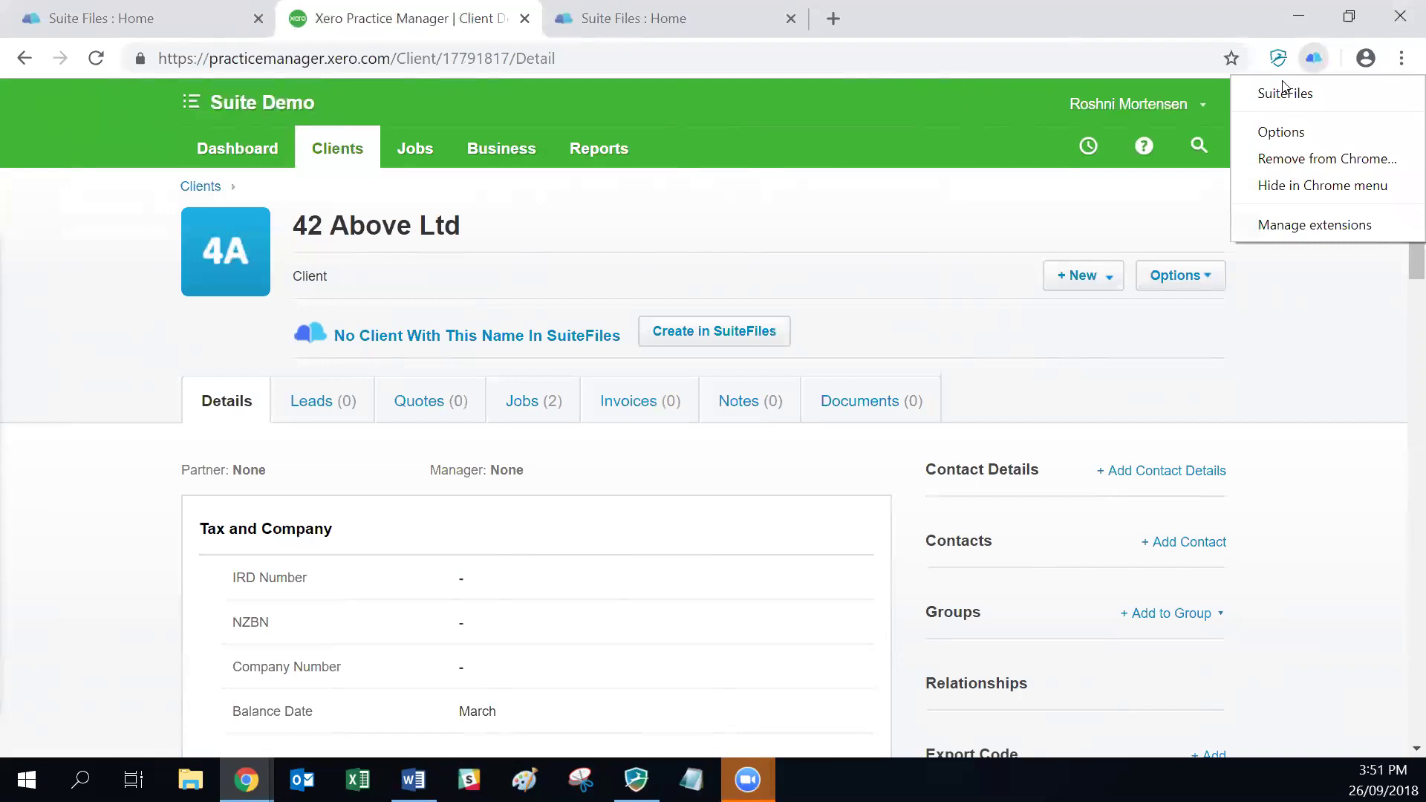
pyautogui.click(1283, 86)
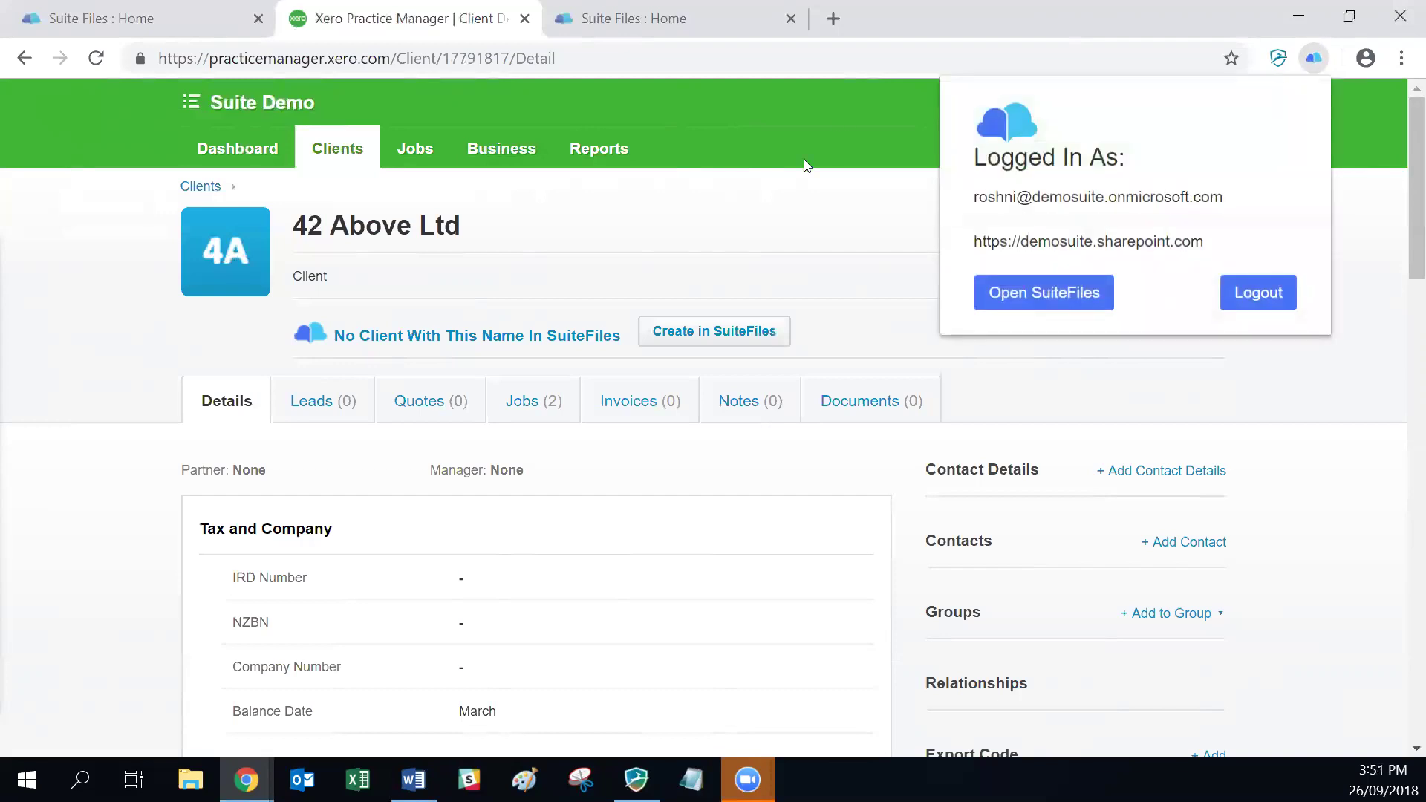
pyautogui.click(128, 310)
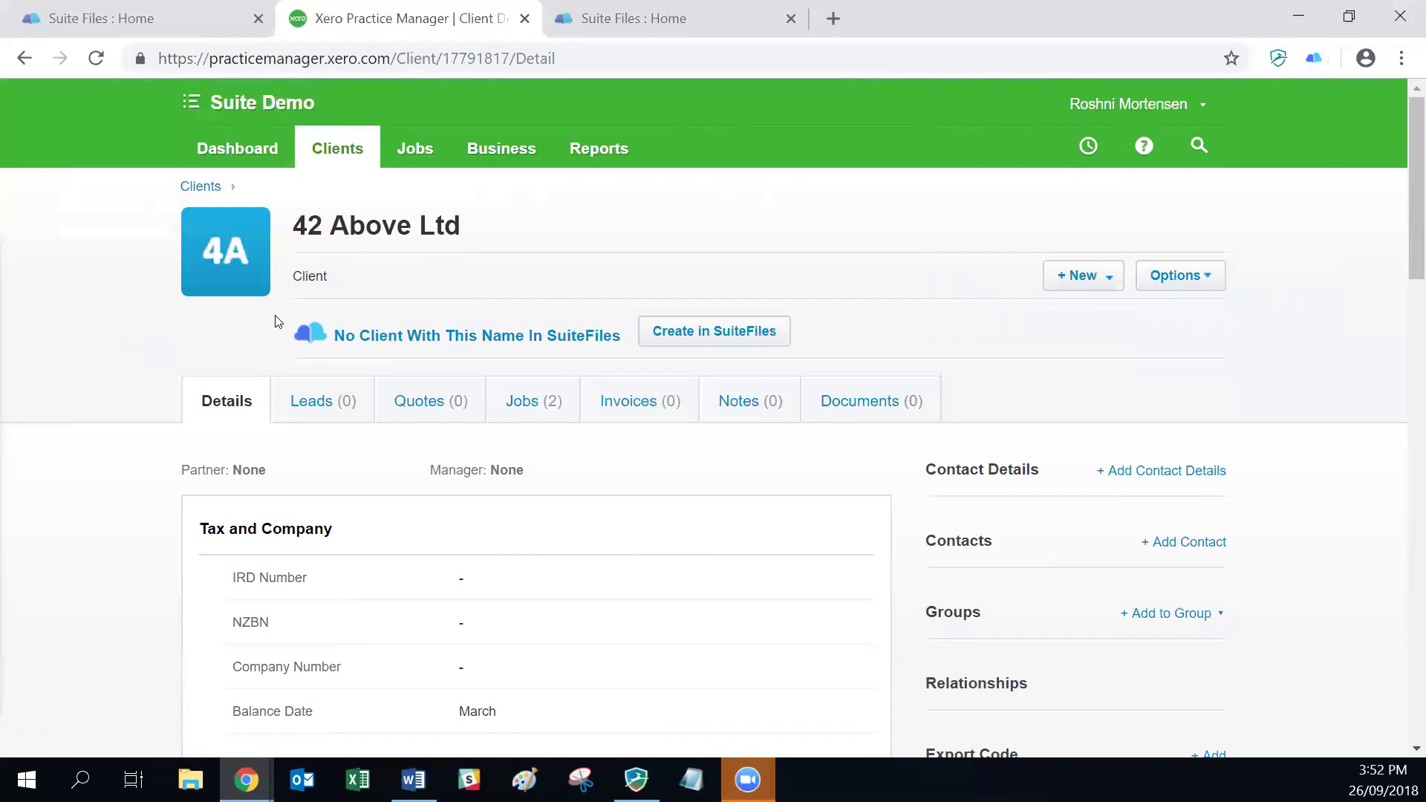
pyautogui.hotkey('alt', 'Tab')
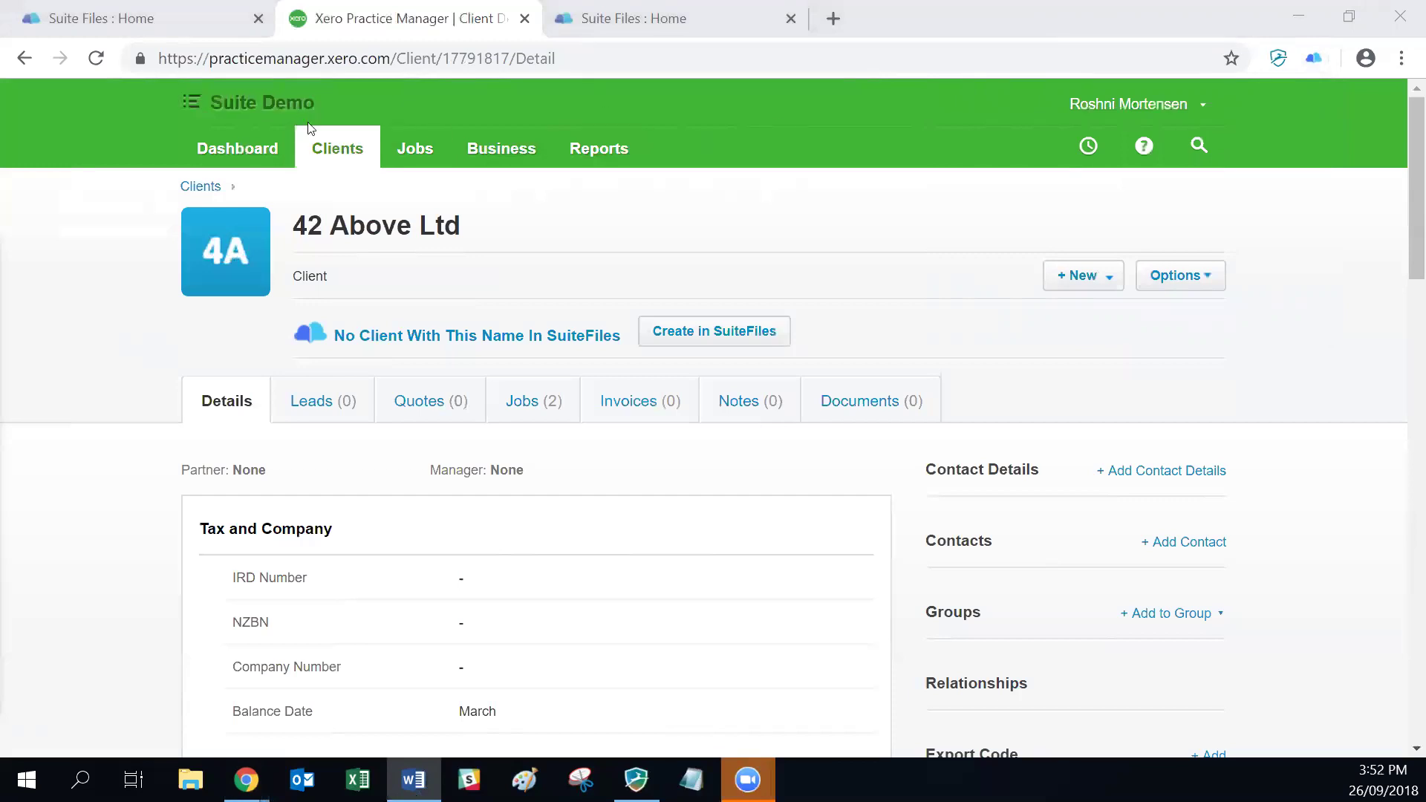
pyautogui.click(330, 145)
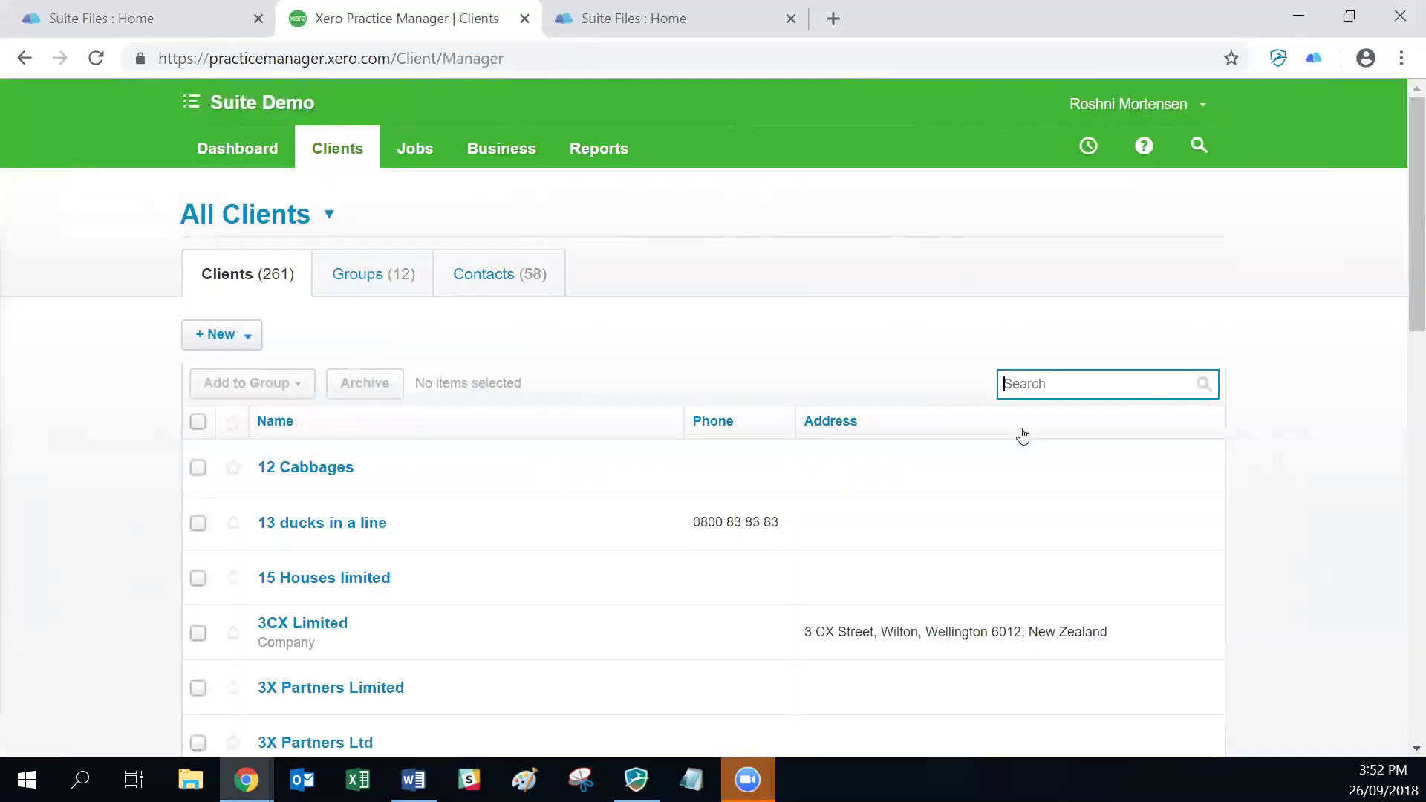
# Step: Search 'led', open LED Accounting Limited, and start a new Job from the + New menu
pyautogui.write('led')
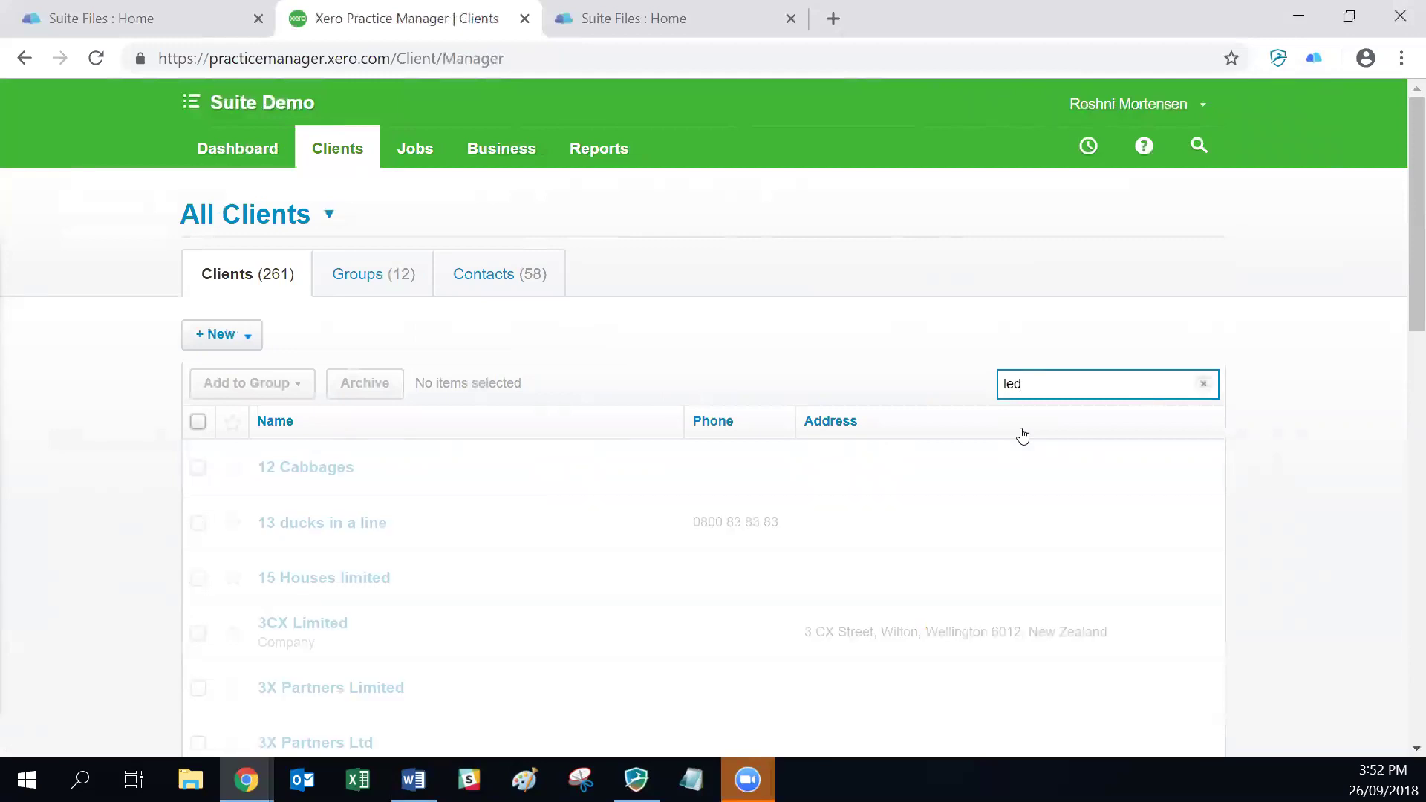
pyautogui.click(341, 473)
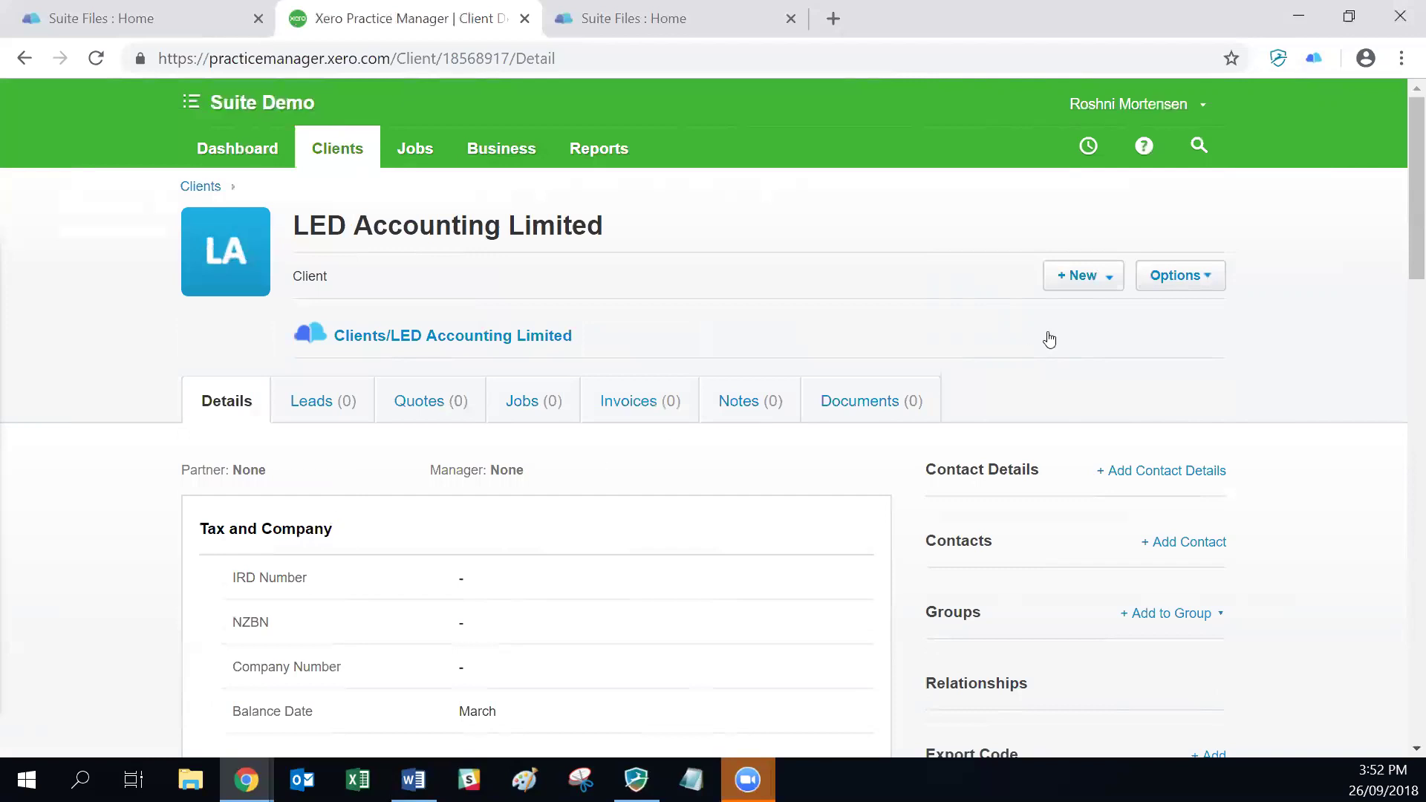
pyautogui.hotkey('shift', 'Tab')
pyautogui.press('Return')
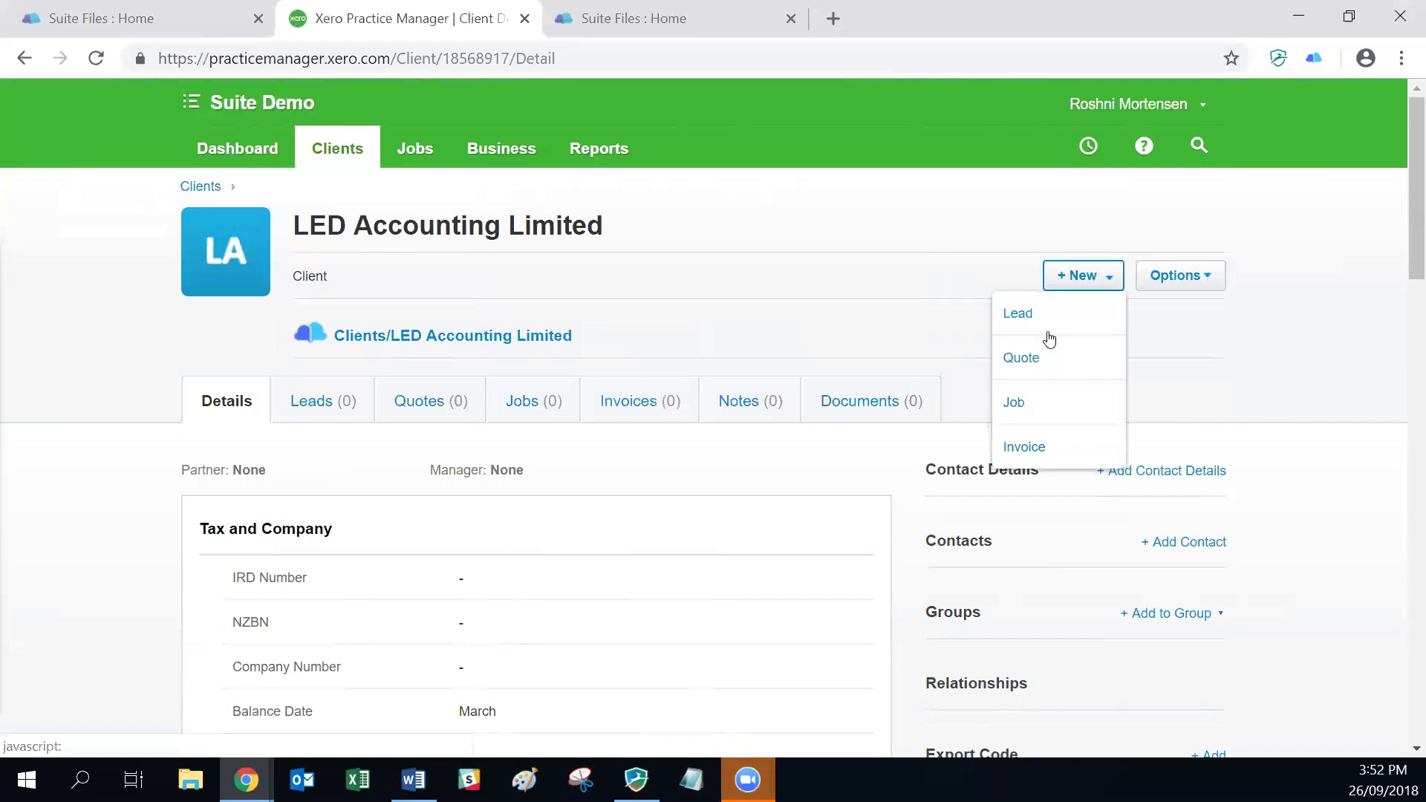
pyautogui.click(1021, 405)
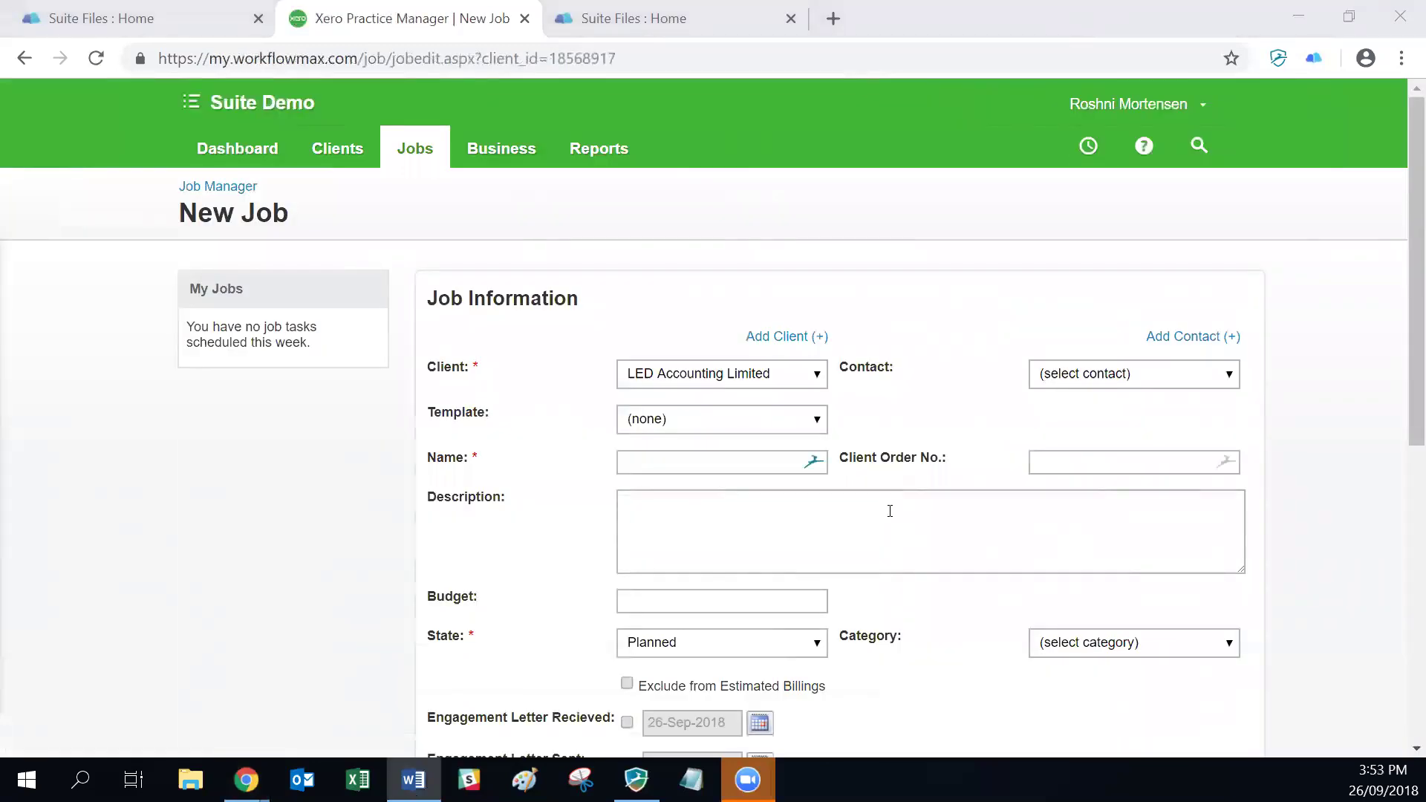
# Step: Name the new job 'Suite Job' and save it as J000385
pyautogui.click(624, 461)
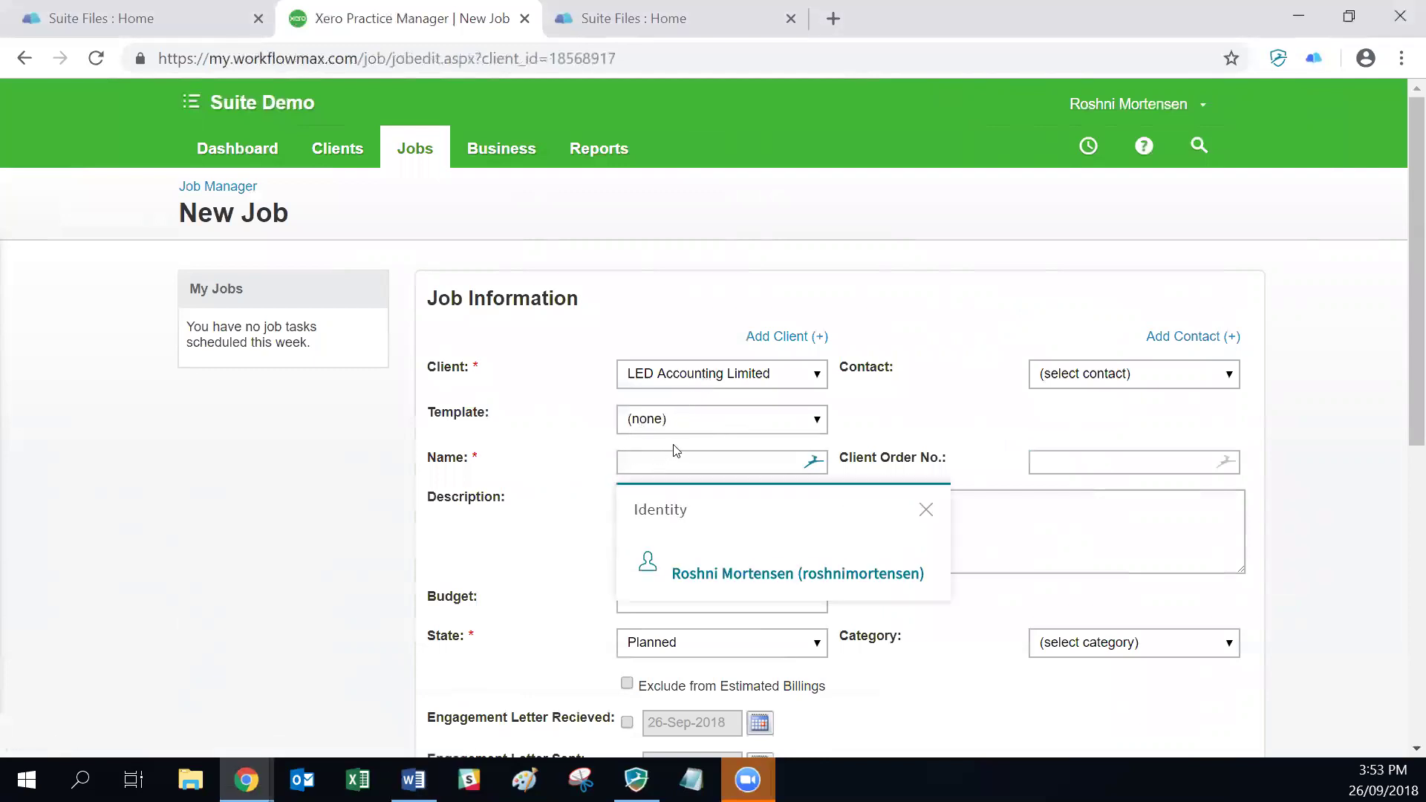
pyautogui.write('Suite Job')
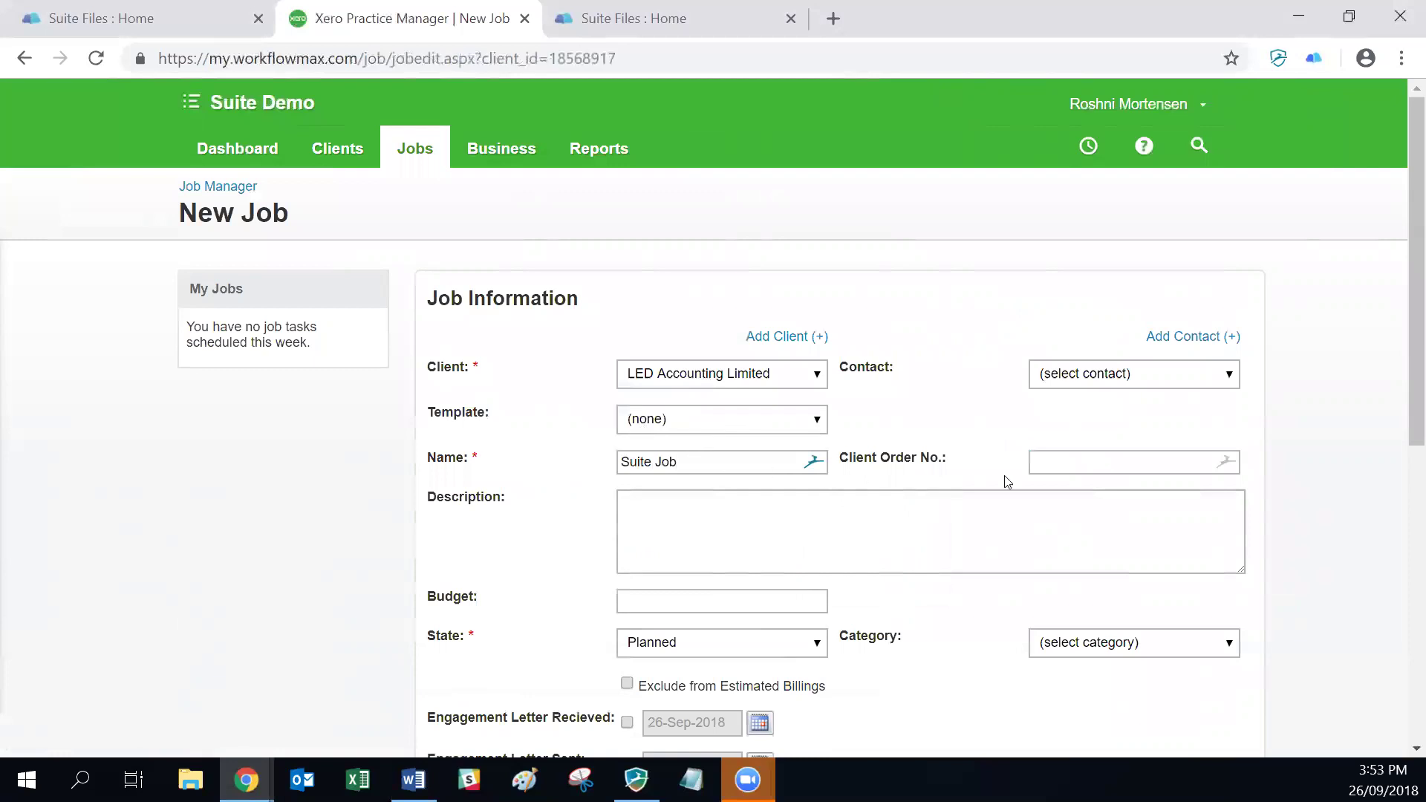
pyautogui.scroll(-3, 1053, 483)
pyautogui.scroll(-5, 1052, 530)
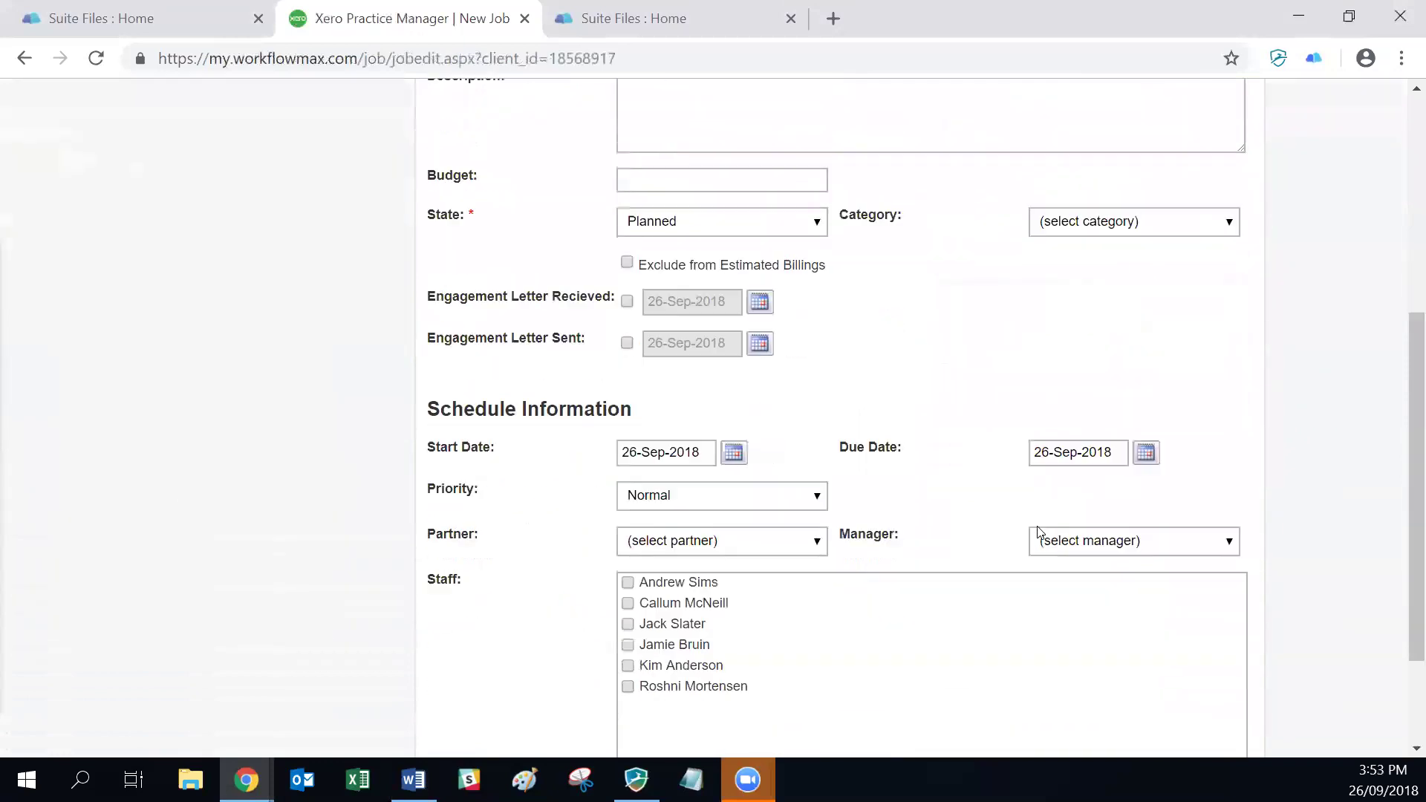
pyautogui.click(1073, 727)
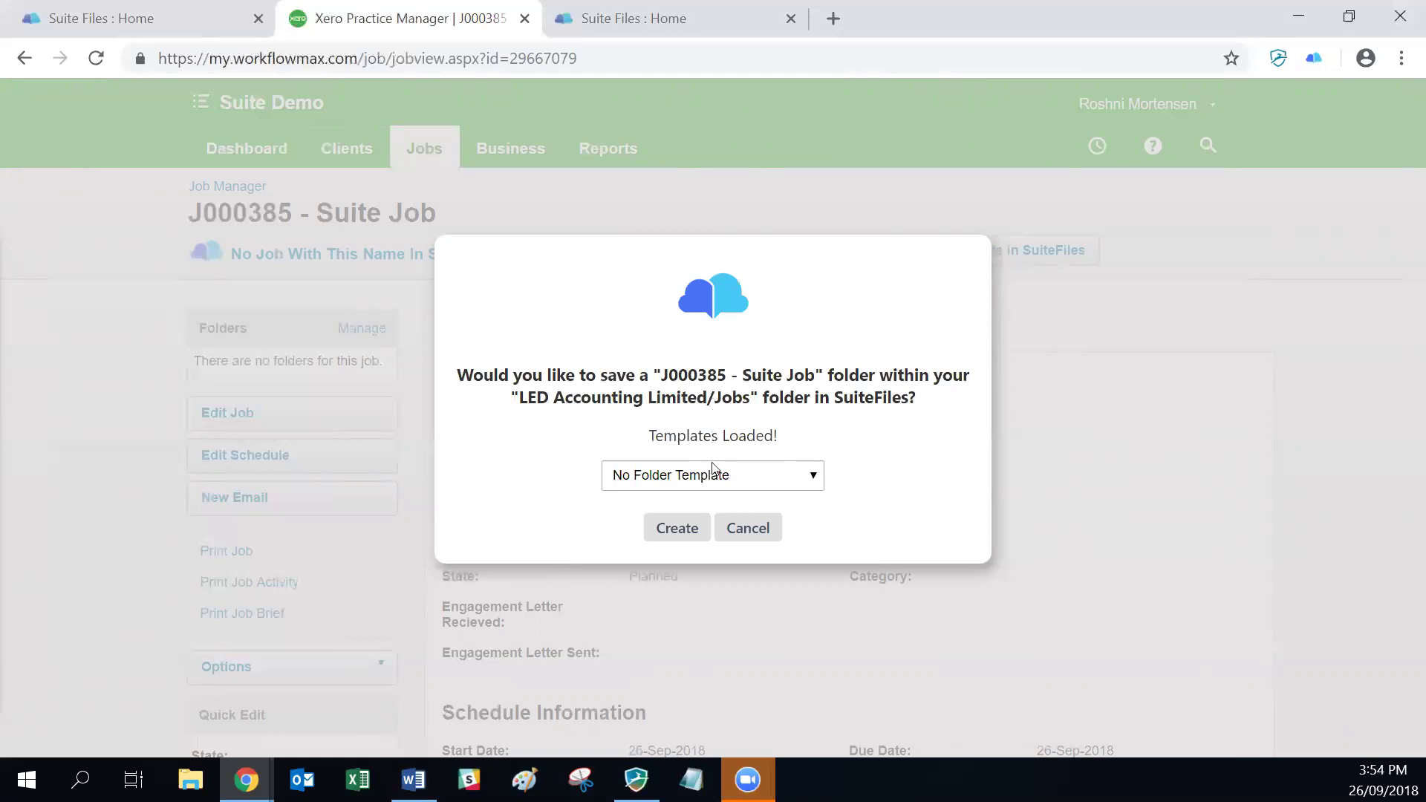
# Step: Create the J000385 - Suite Job folder in SuiteFiles with No Folder Template
pyautogui.click(771, 481)
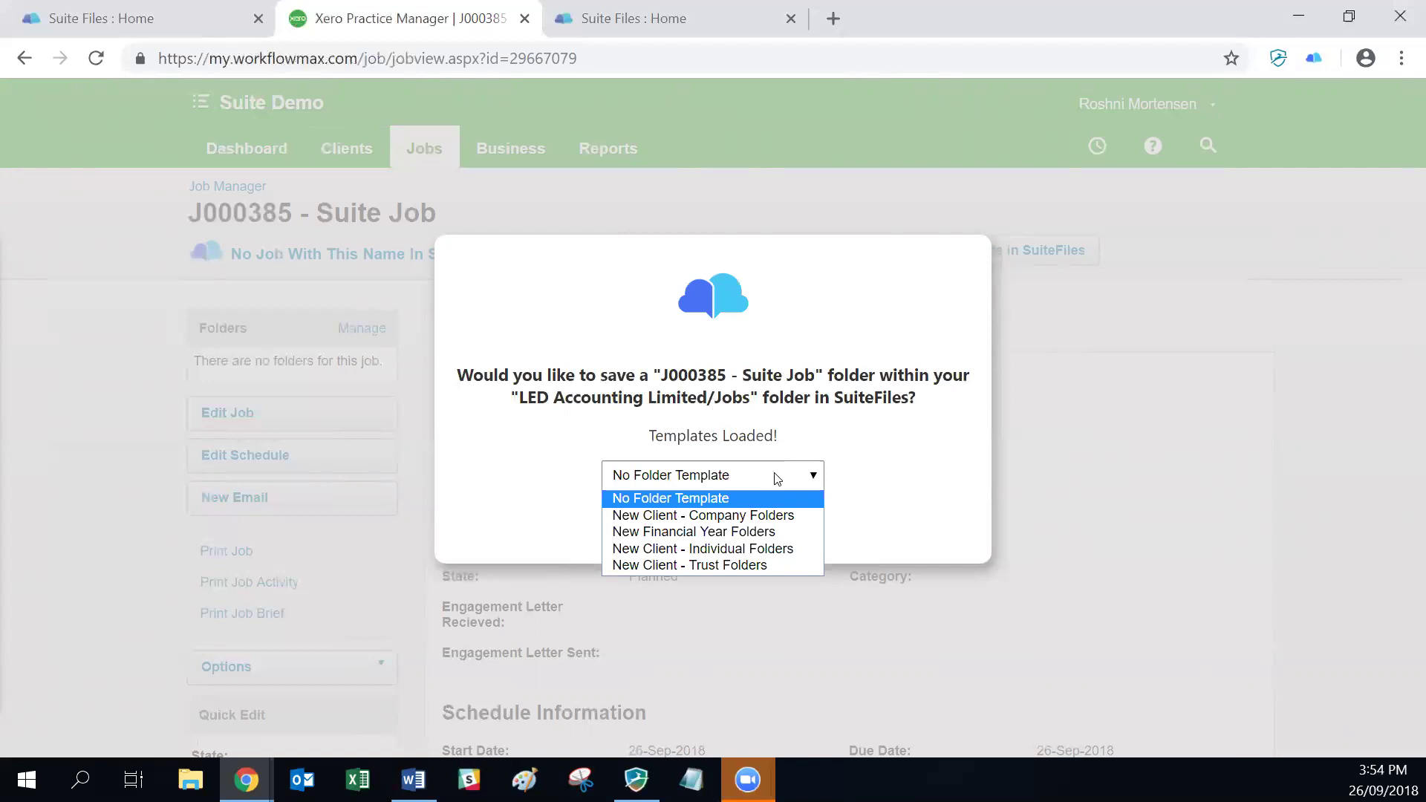
pyautogui.click(869, 455)
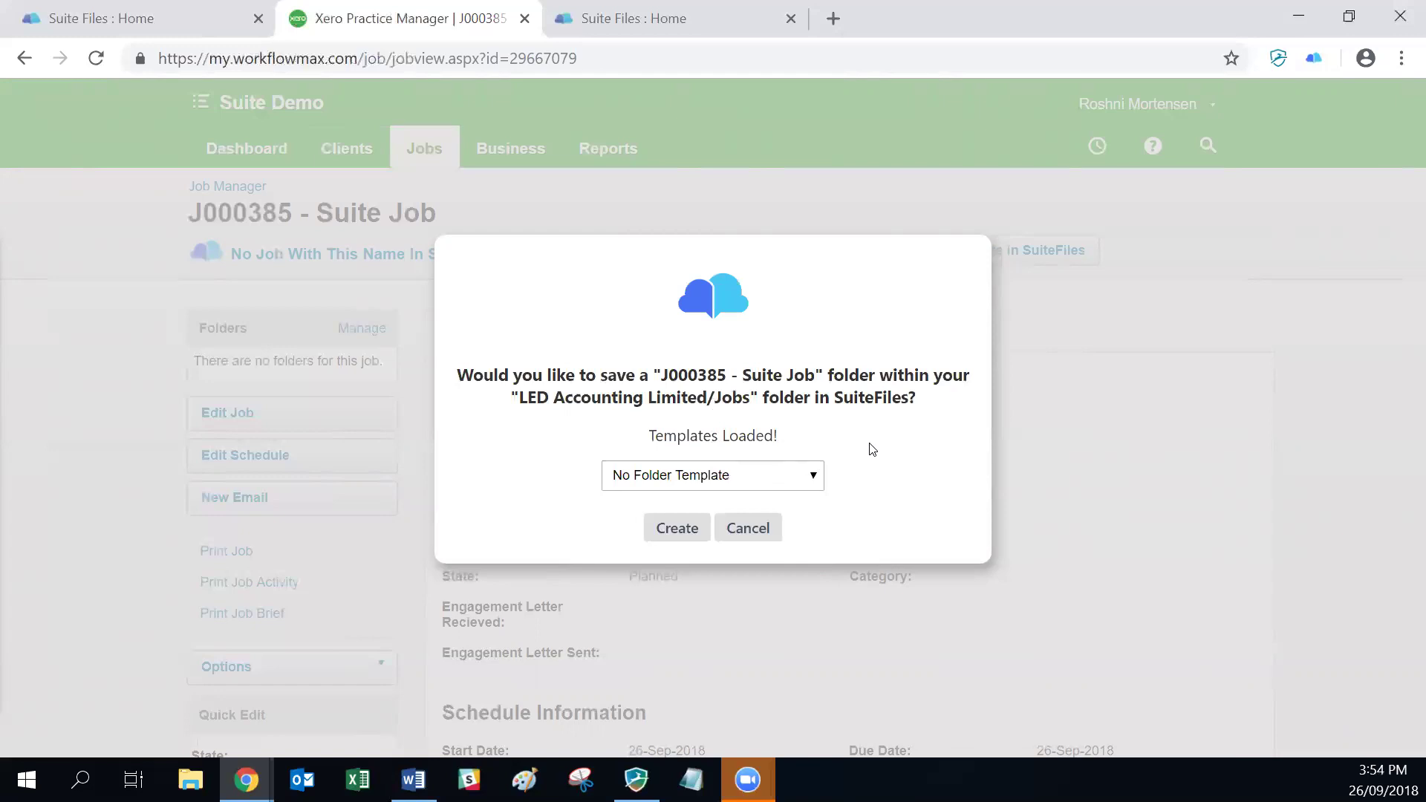
pyautogui.click(670, 532)
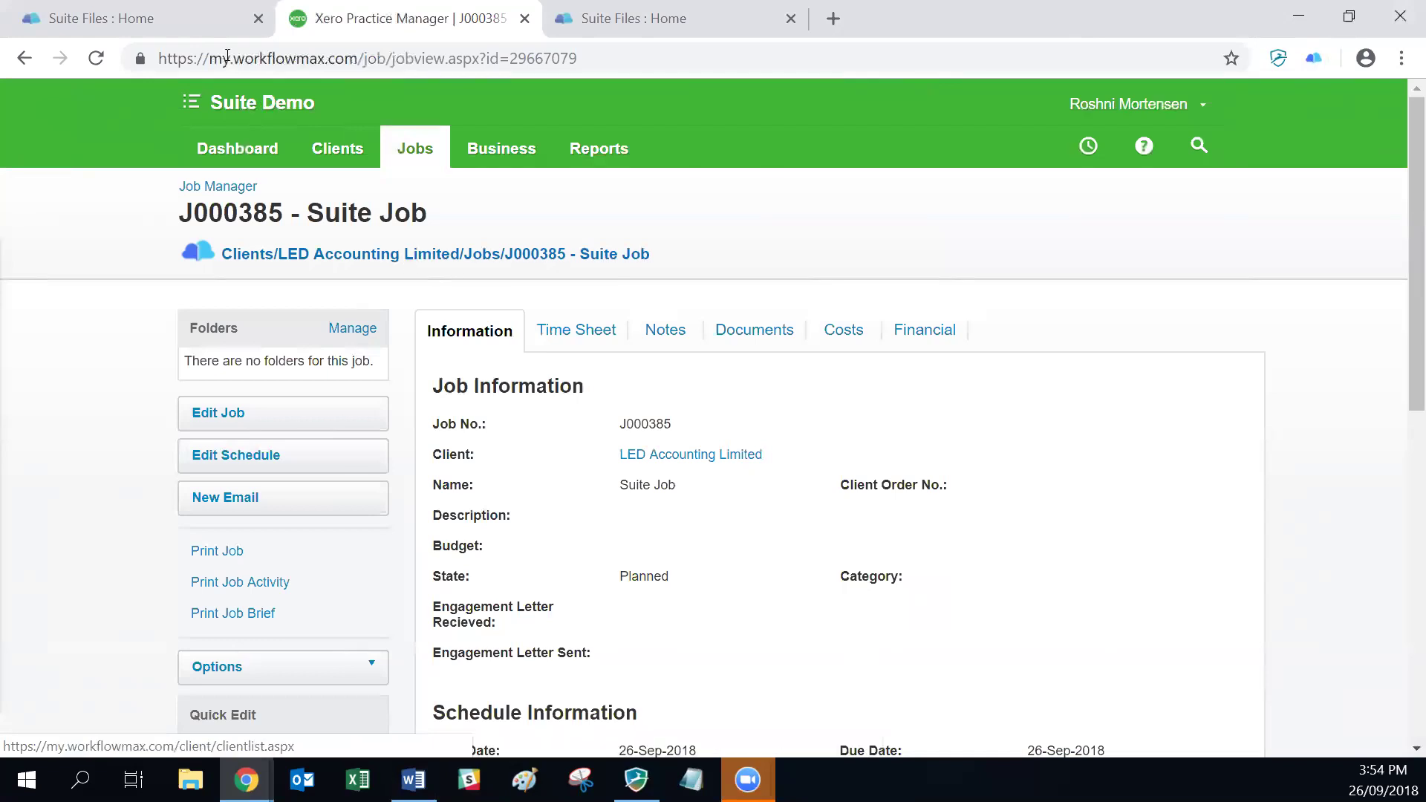
# Step: In SuiteFiles, filter Clients for 'led' and browse to LED Accounting Limited/Jobs/J000385 - Suite Job
pyautogui.click(182, 21)
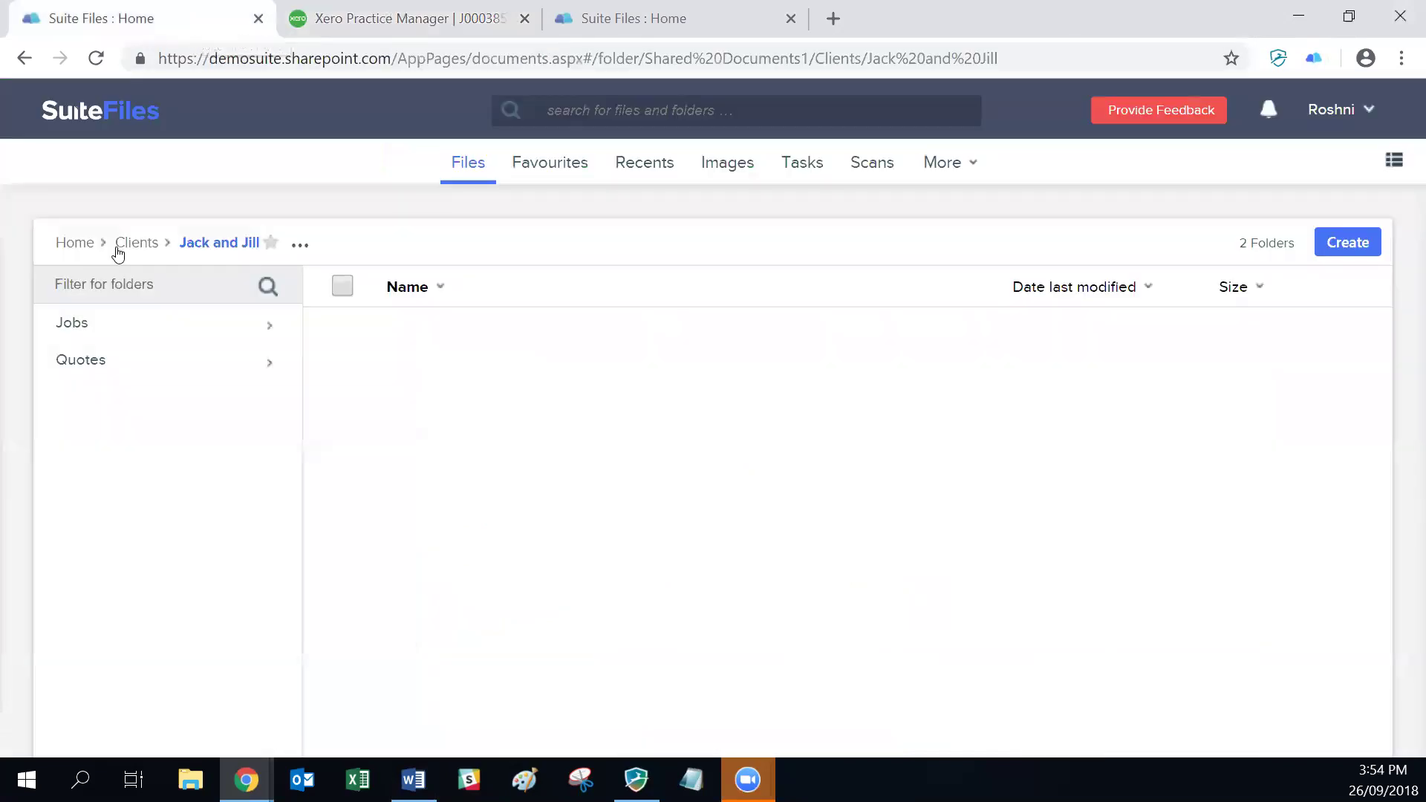
pyautogui.click(134, 247)
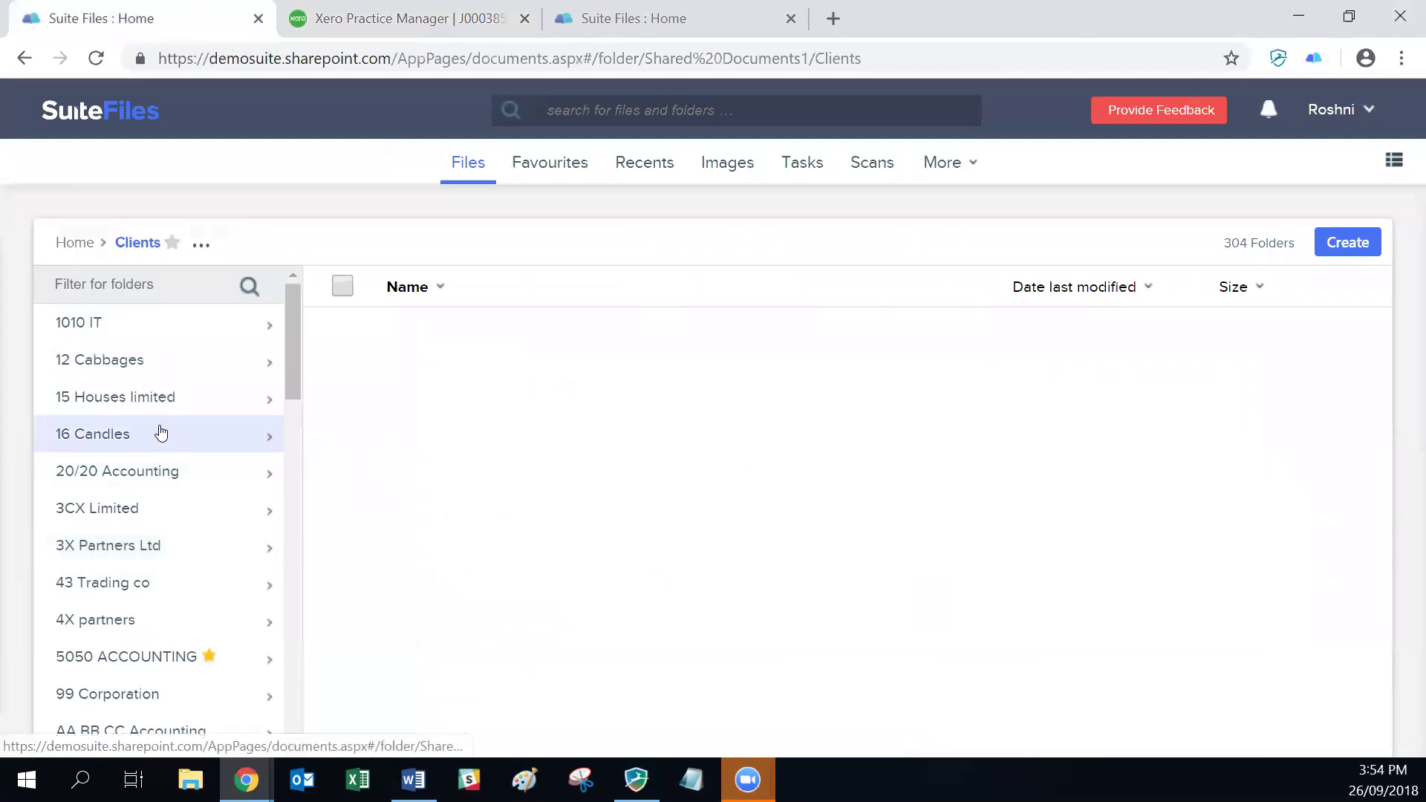
pyautogui.write('led')
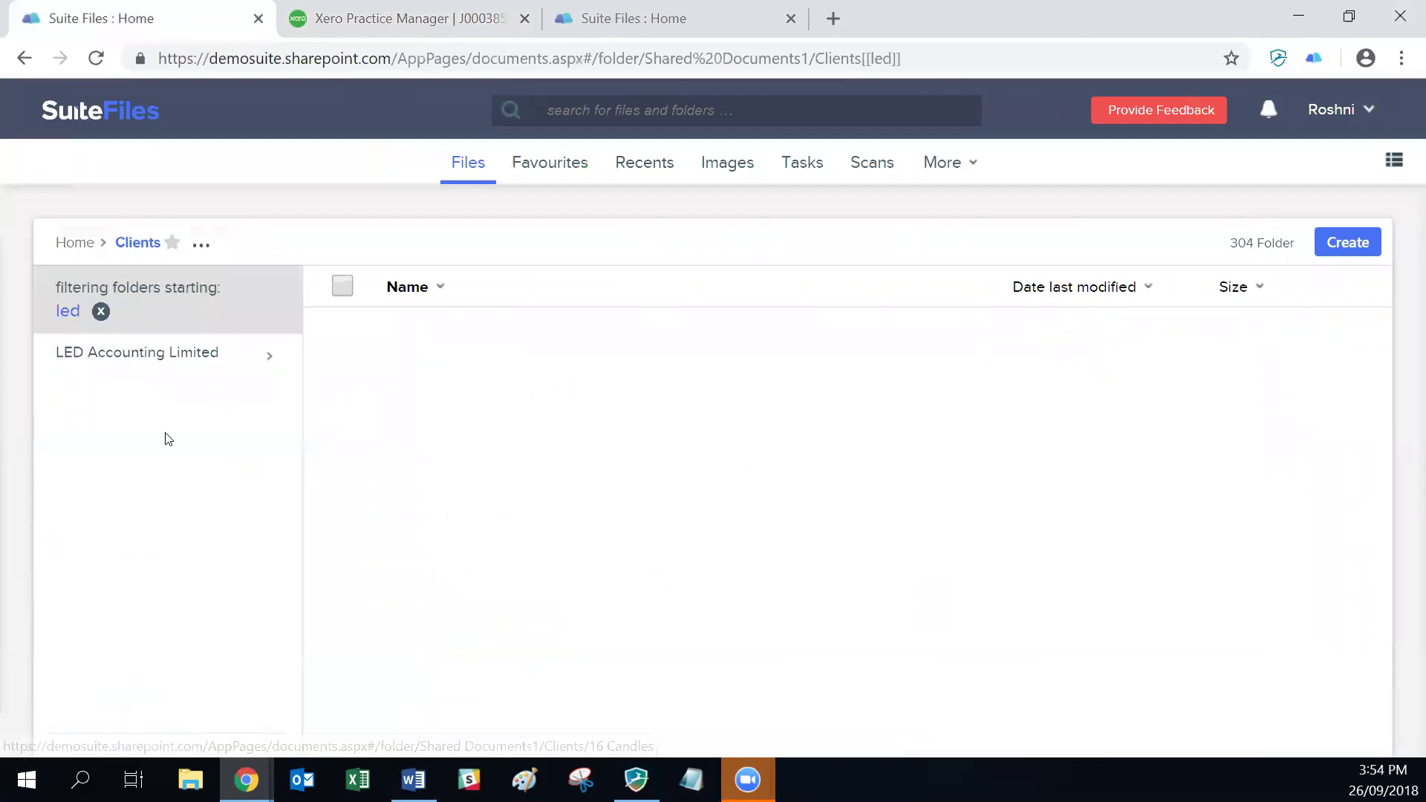
pyautogui.click(140, 356)
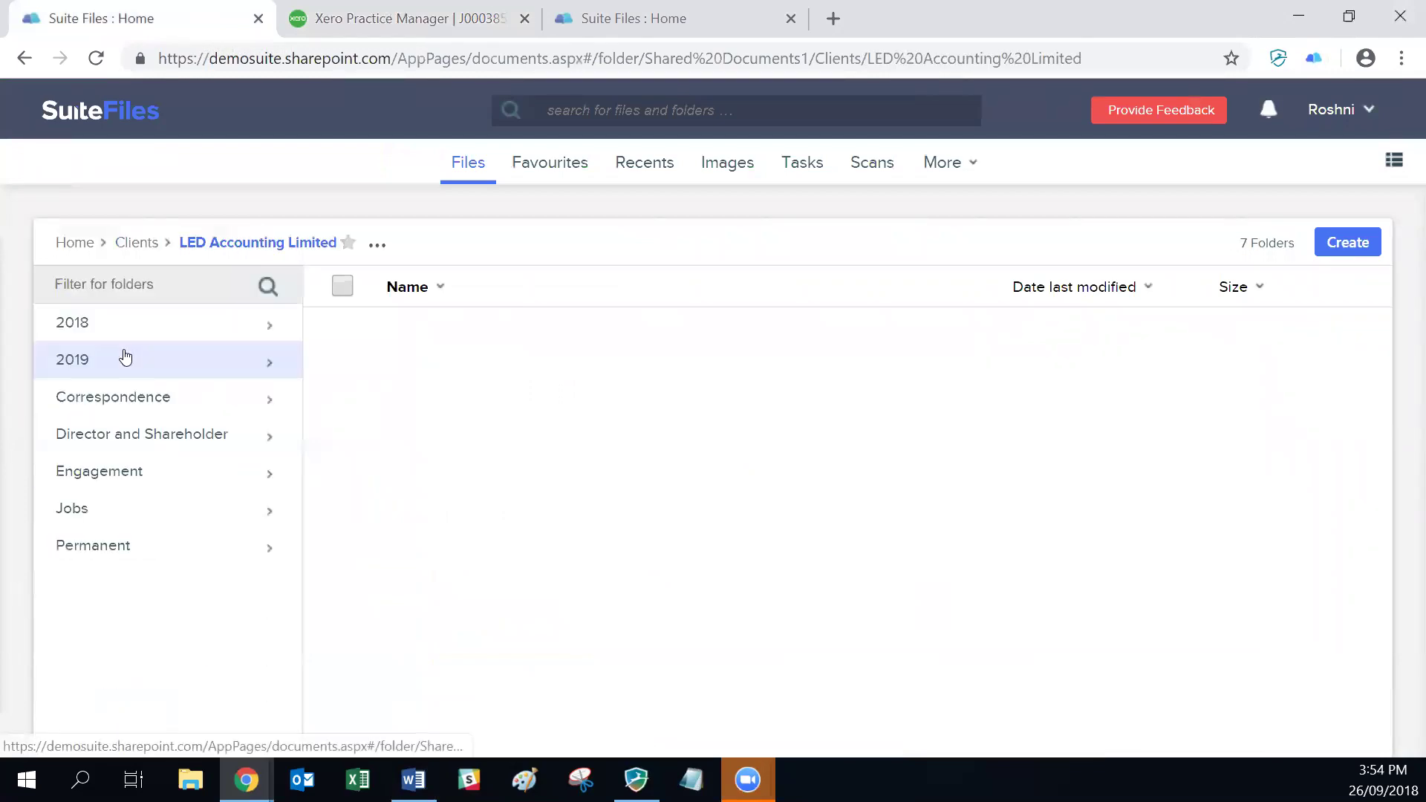
pyautogui.click(96, 511)
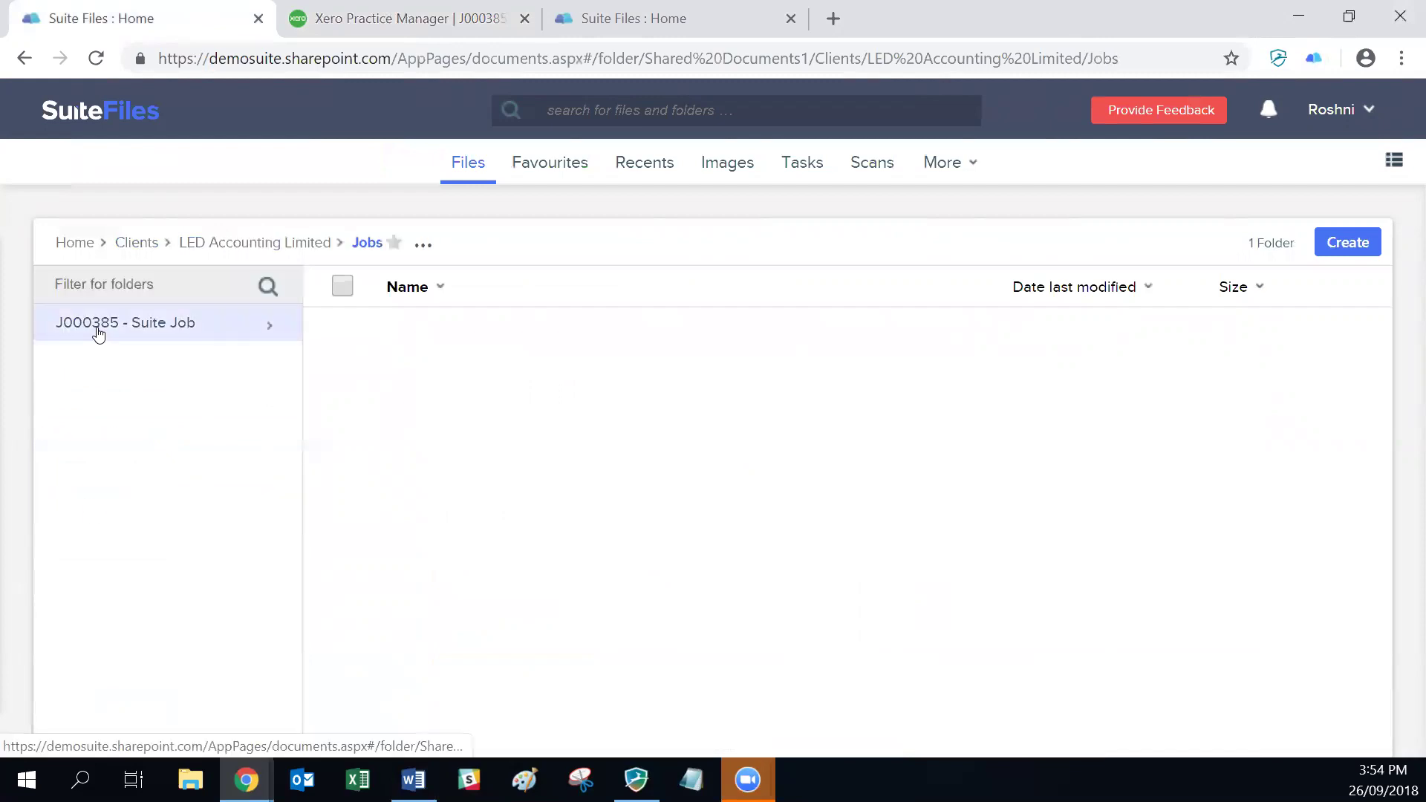
pyautogui.click(97, 329)
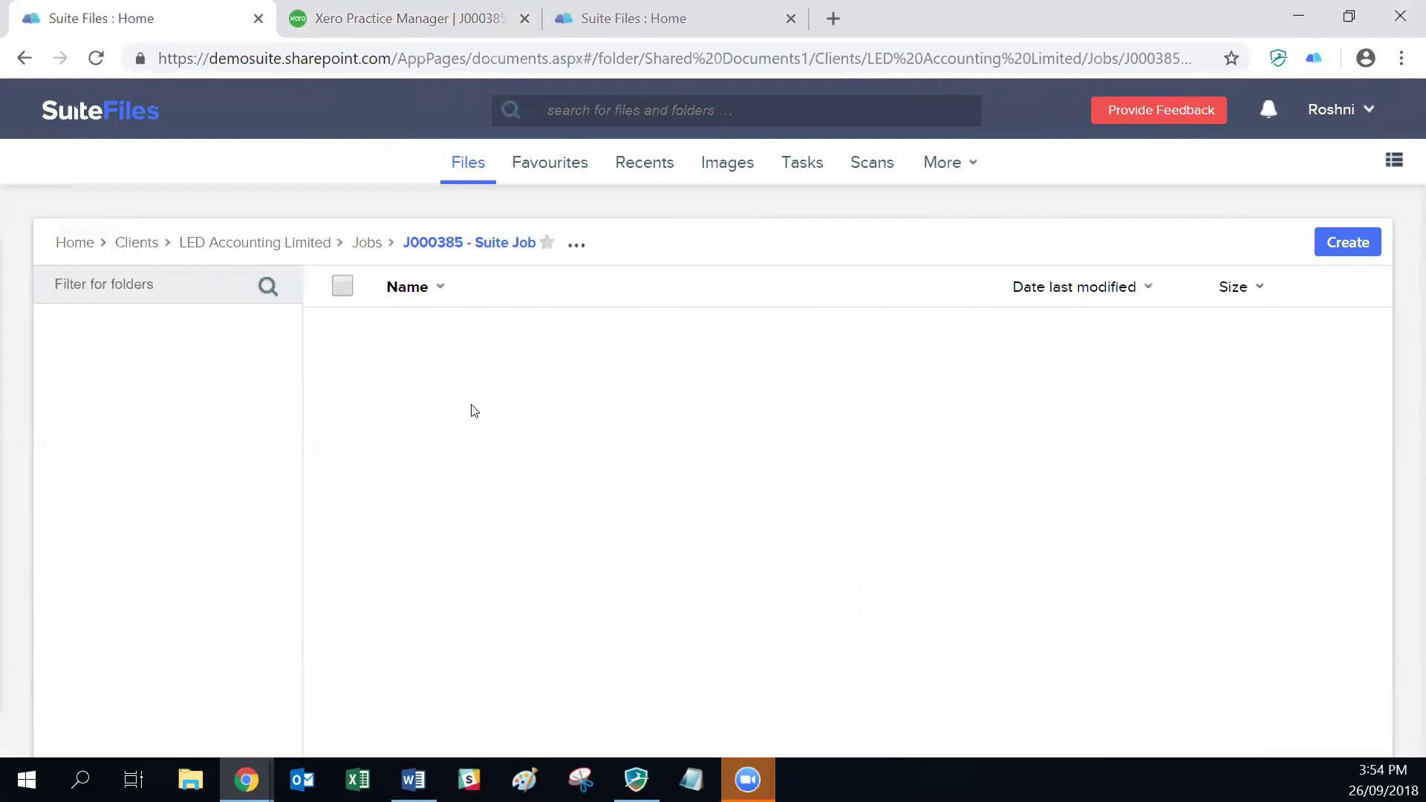
# Step: Go back to the J000385 - Suite Job page in Xero Practice Manager
pyautogui.click(435, 18)
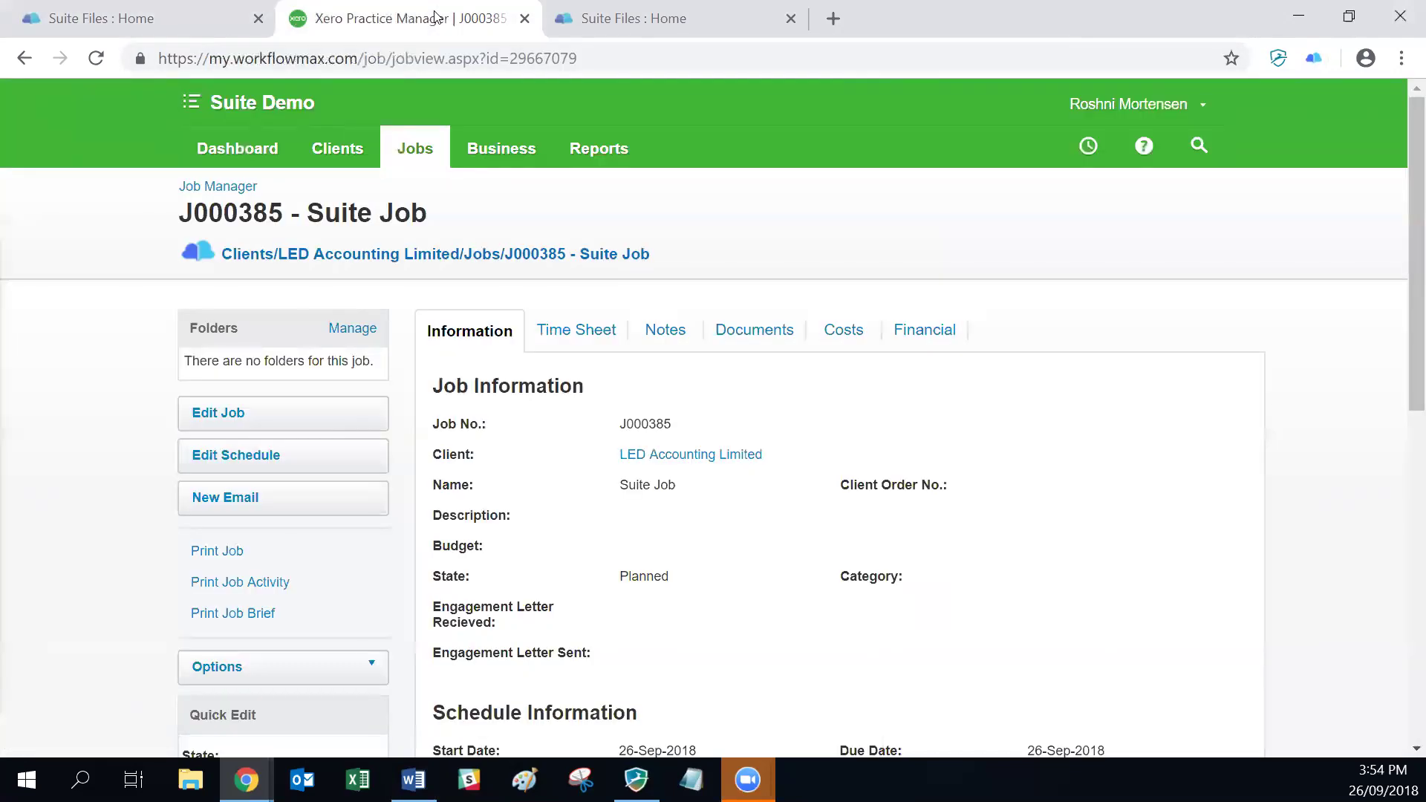
pyautogui.hotkey('alt', 'Tab')
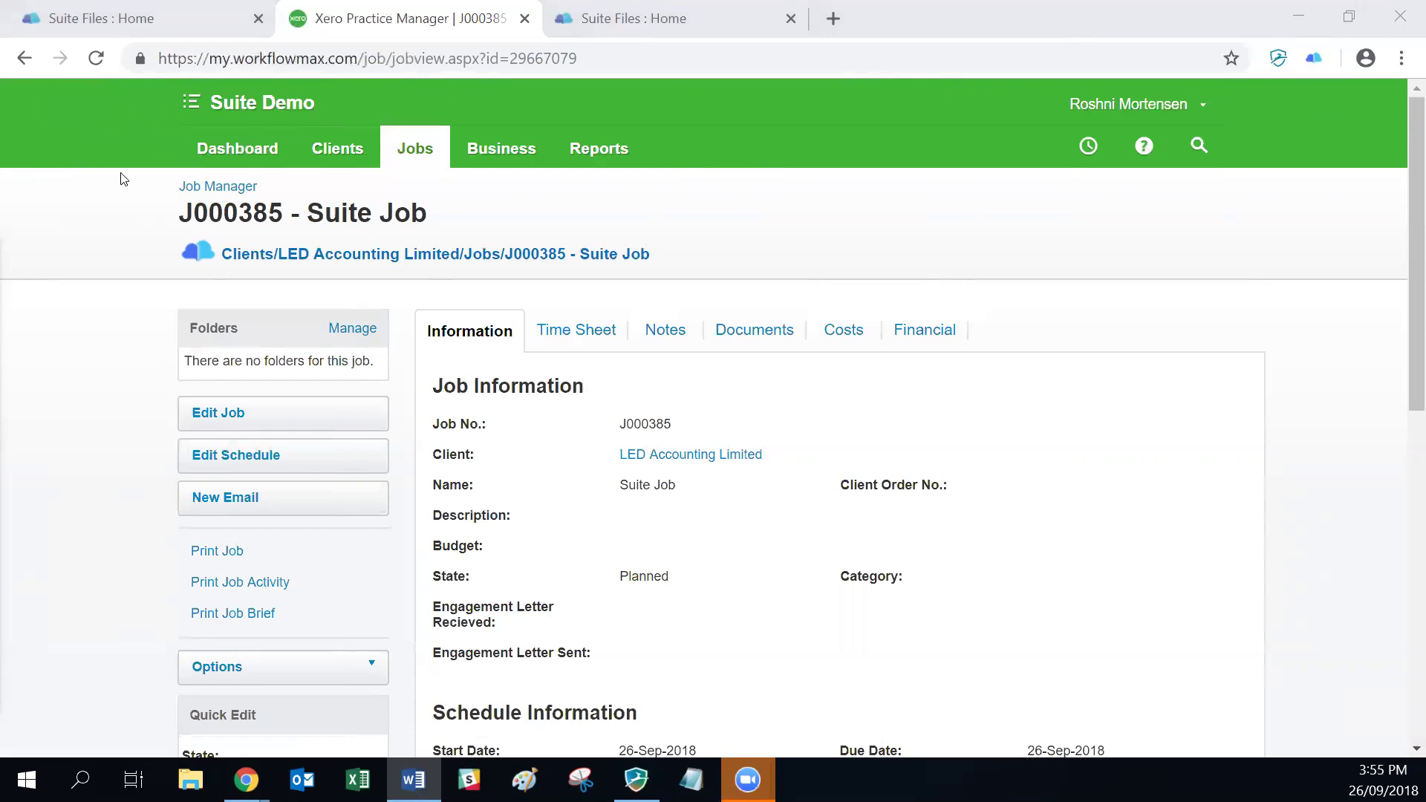
# Step: Launch Xero Workpapers from the Suite Demo menu and dock its tab back in the main browser window
pyautogui.click(219, 103)
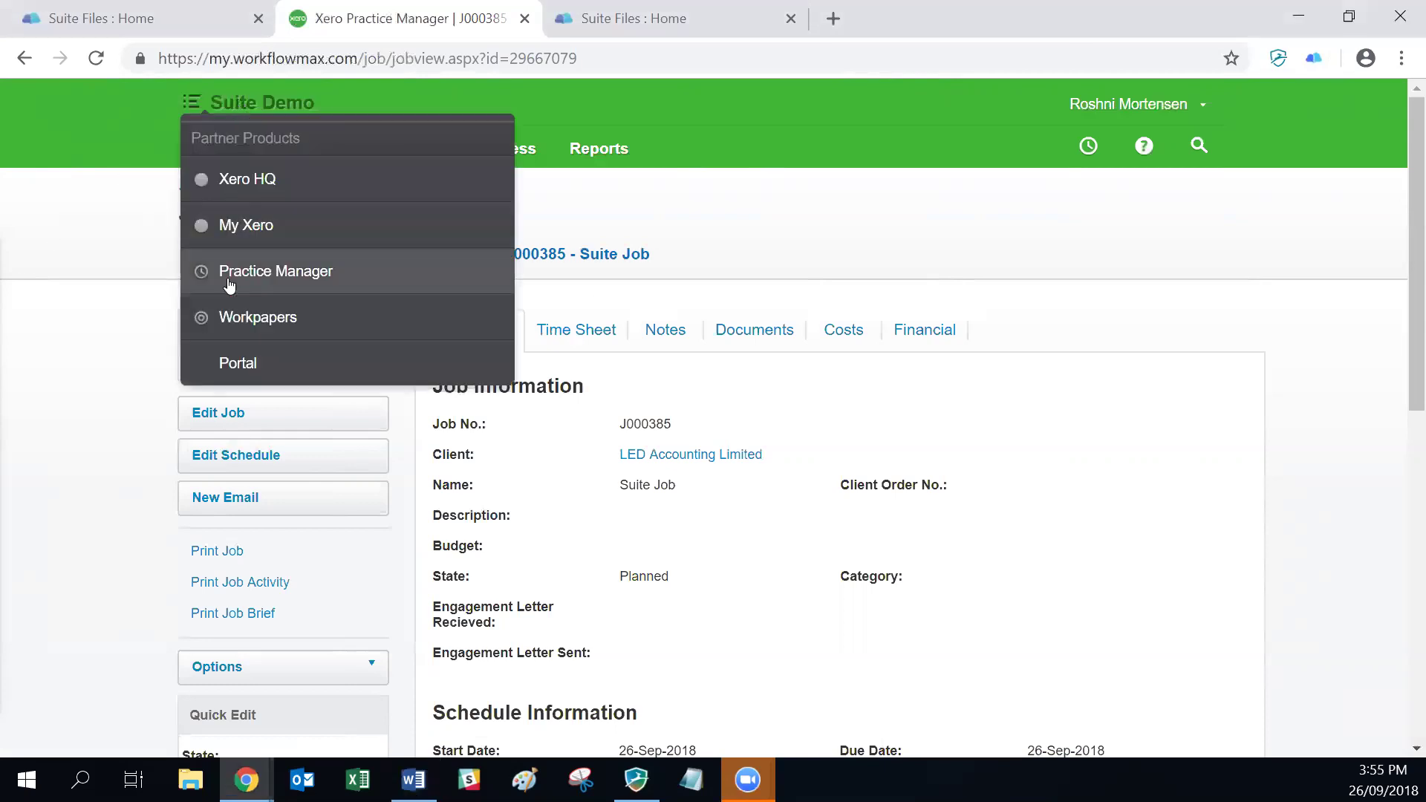
pyautogui.click(240, 319)
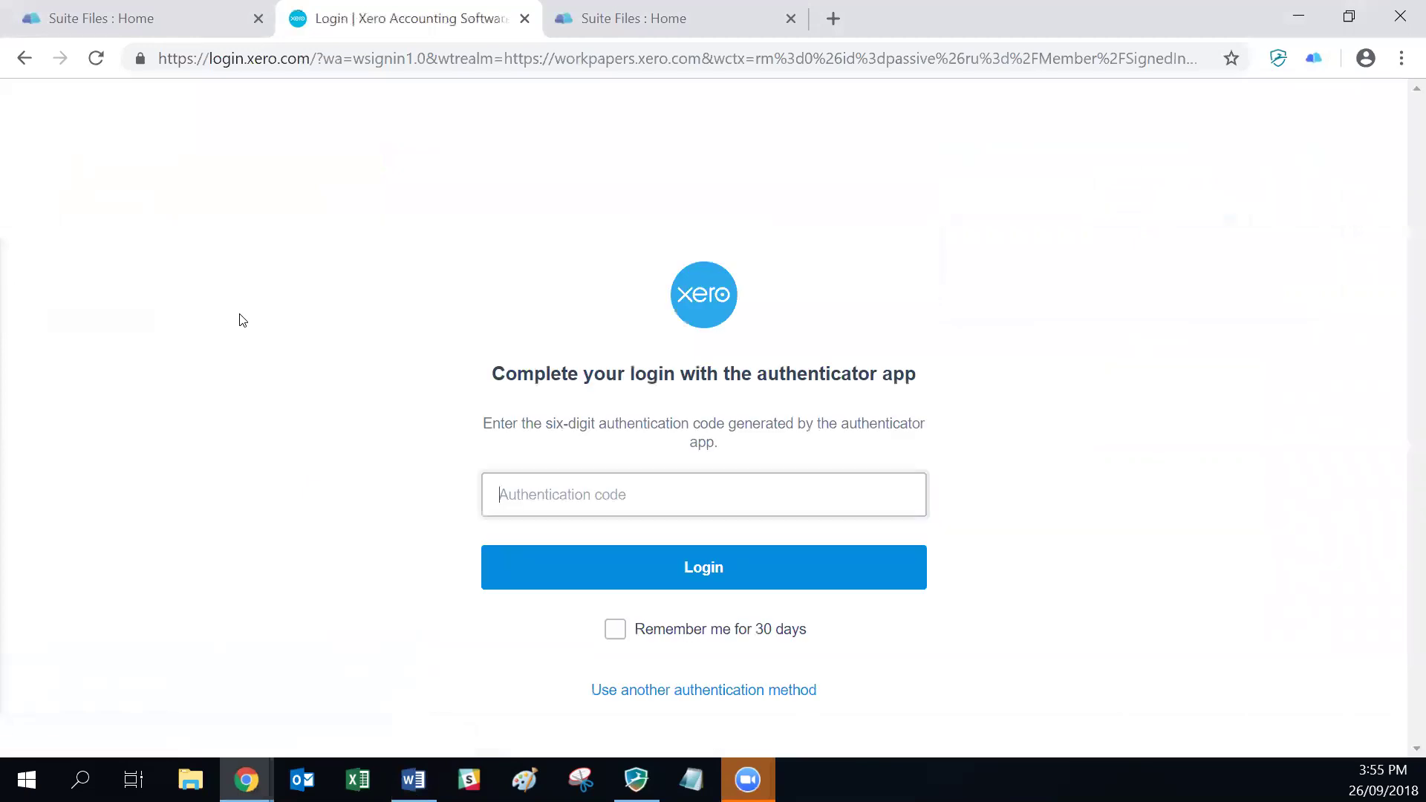
pyautogui.moveTo(370, 16); pyautogui.dragTo(551, 95)
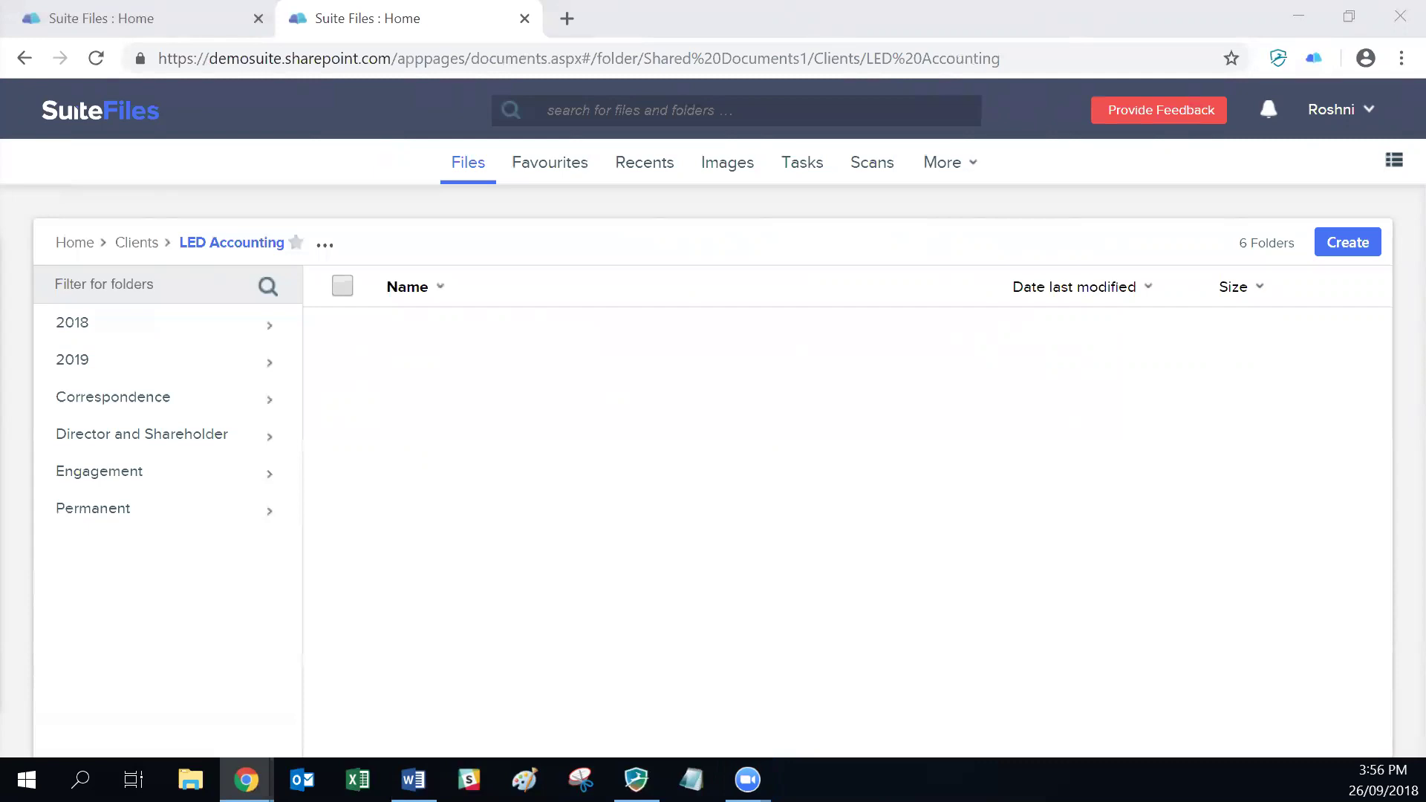
pyautogui.hotkey('alt', 'Tab')
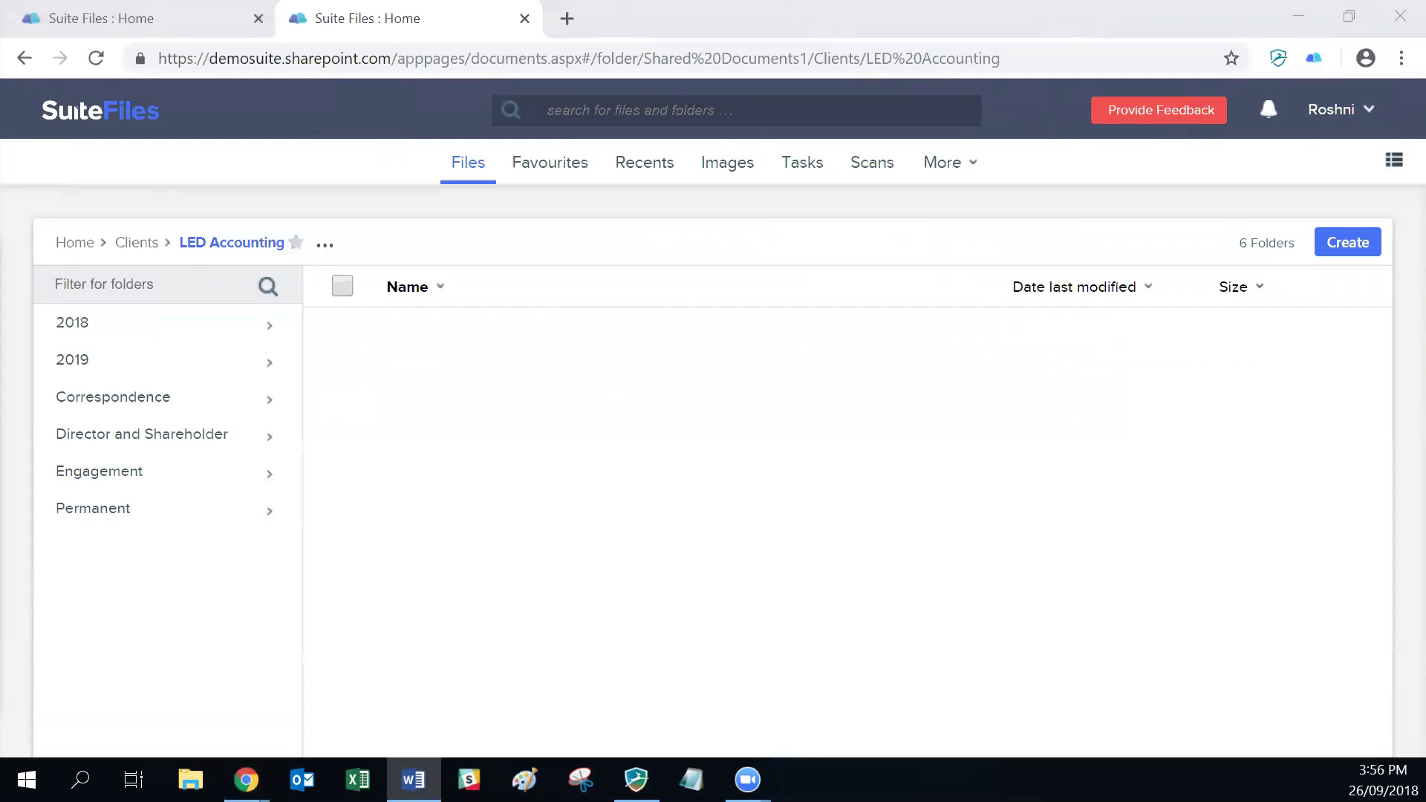
pyautogui.hotkey('alt', 'Tab')
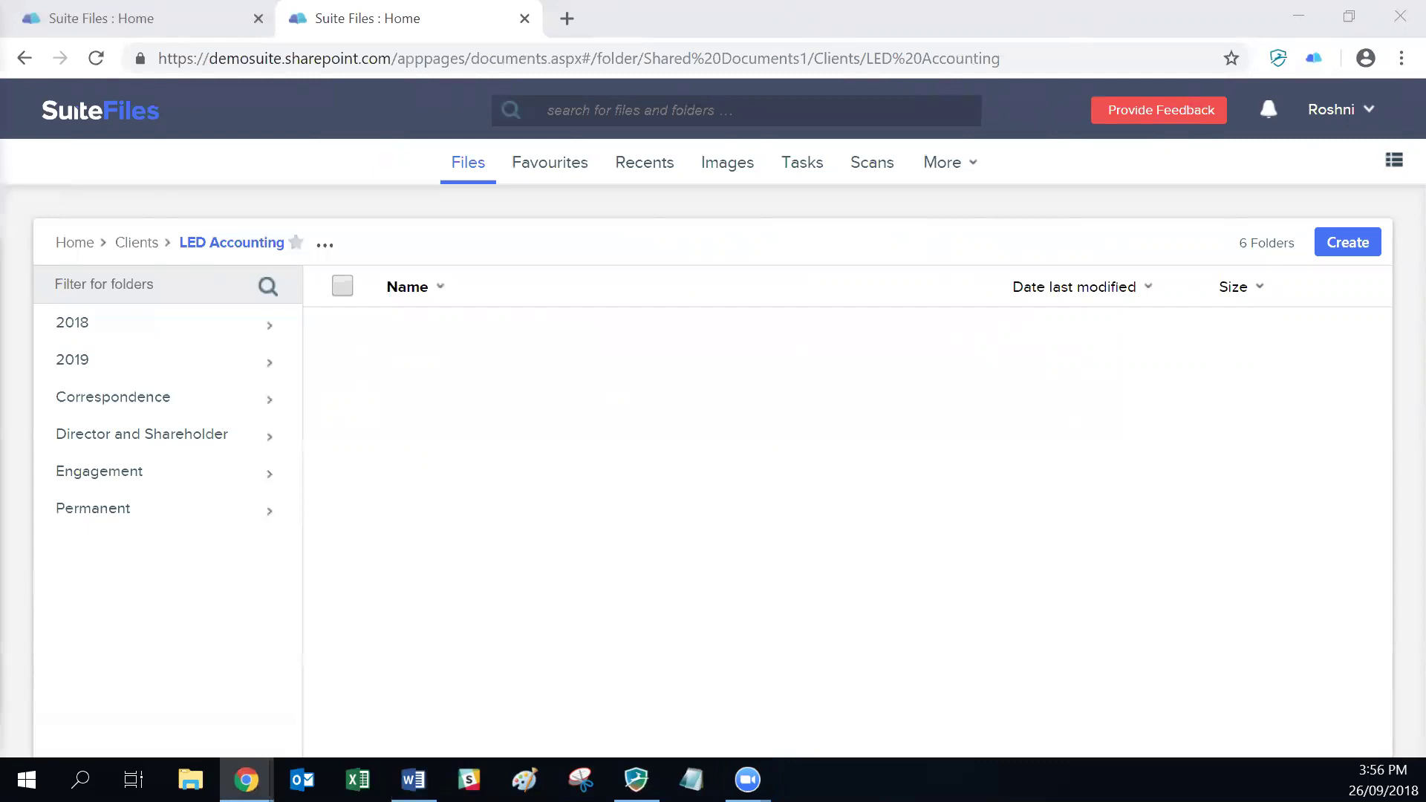
pyautogui.moveTo(172, 21); pyautogui.dragTo(471, 27)
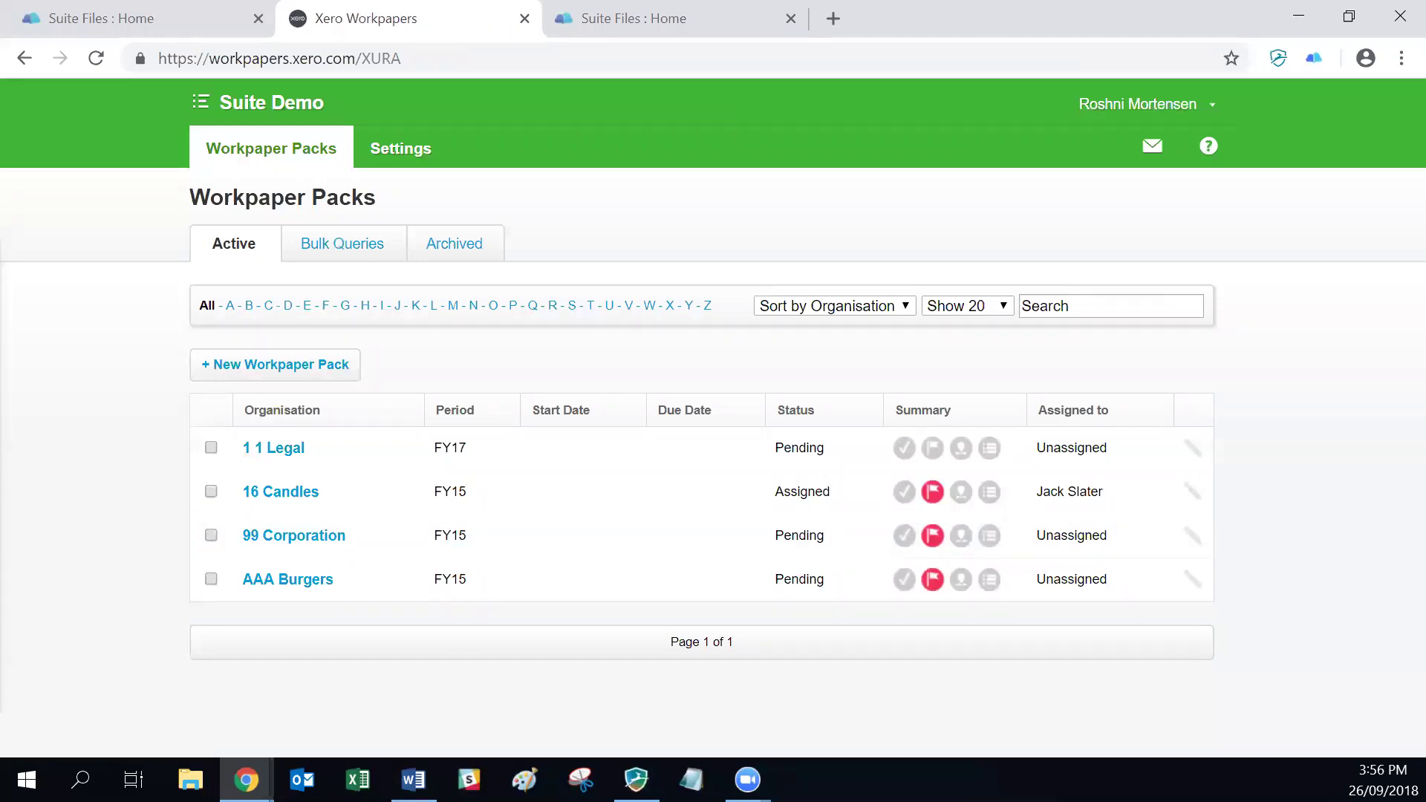
# Step: Open the 99 Corporation FY15 workpaper pack and show its Export Workpapers options, including PDF or ZIP to SuiteFiles
pyautogui.hotkey('alt', 'Tab')
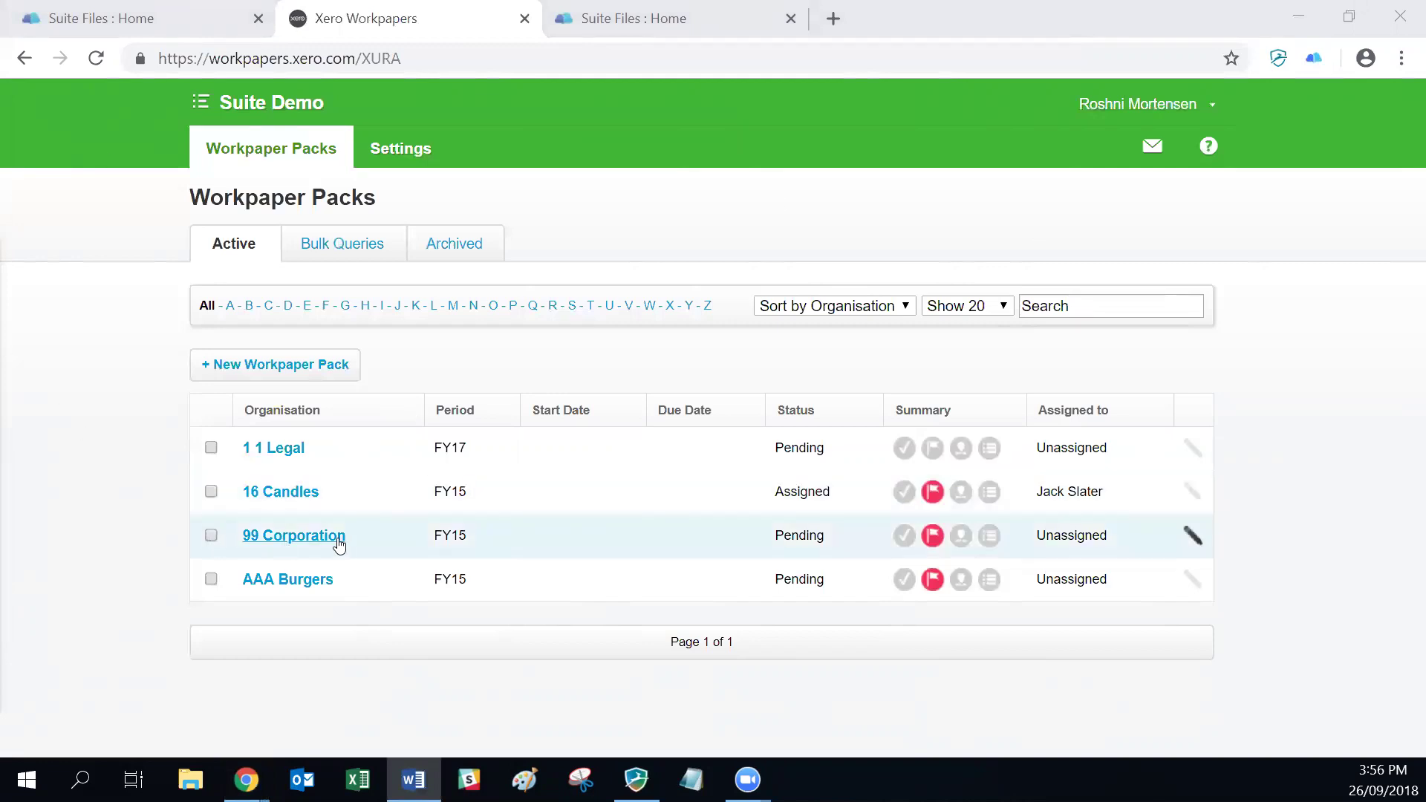
pyautogui.click(283, 541)
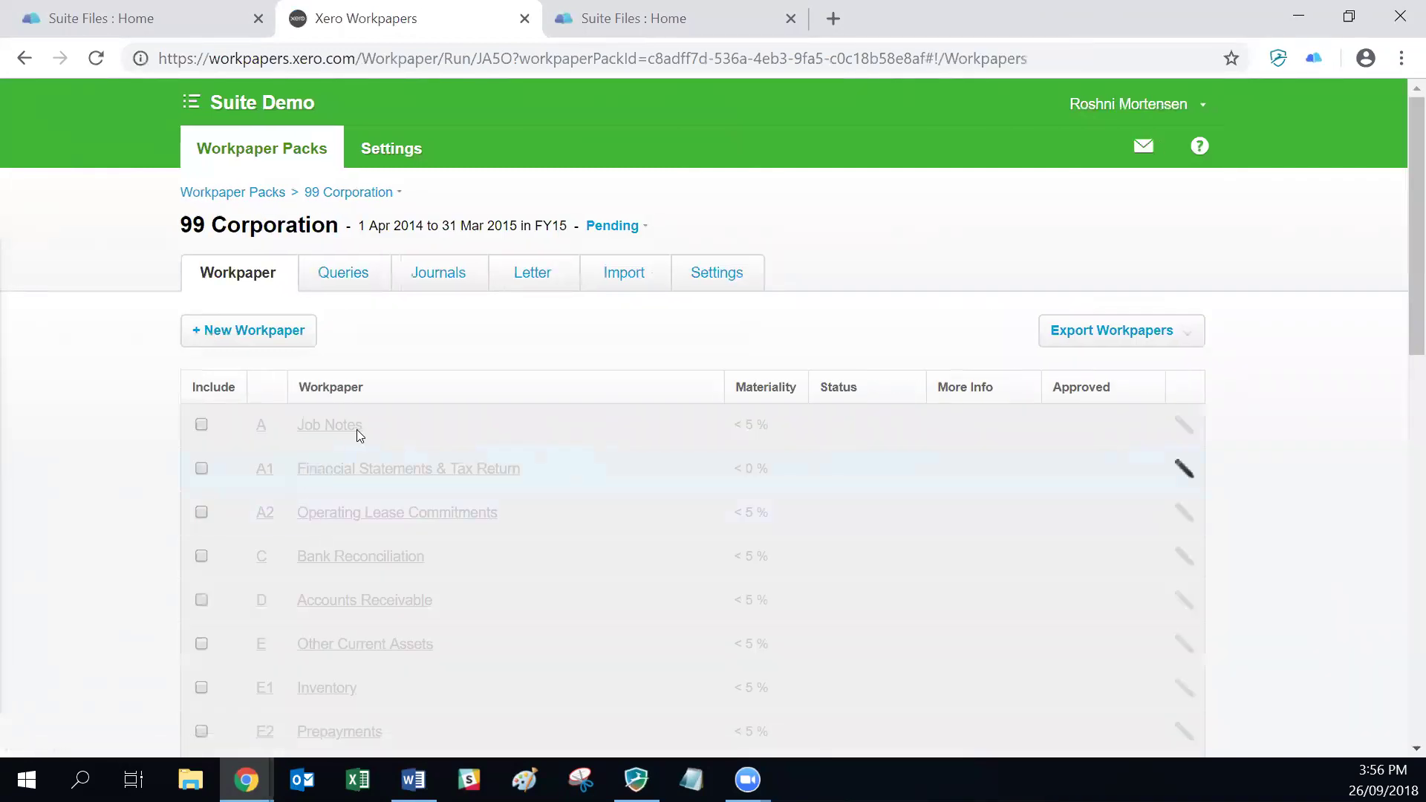
pyautogui.click(1025, 333)
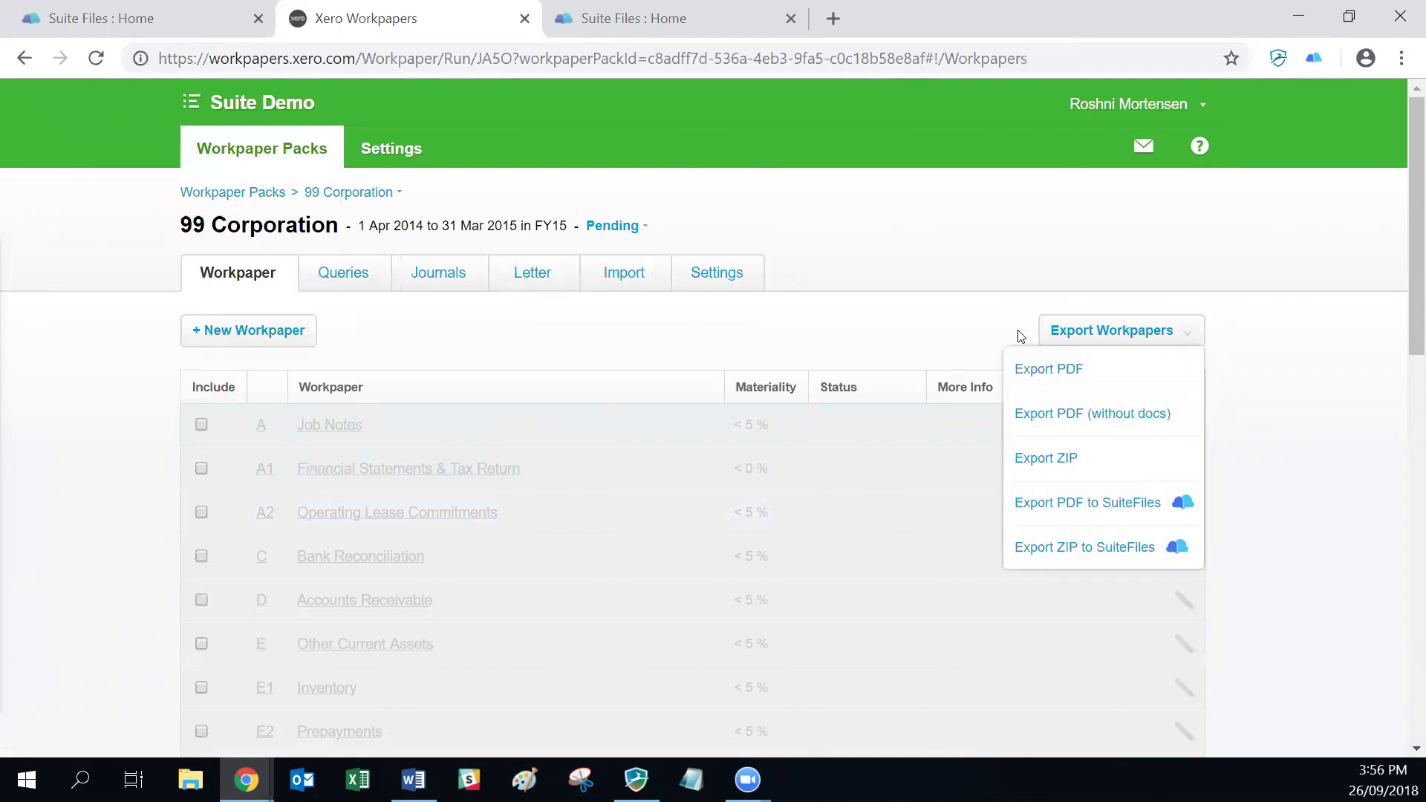
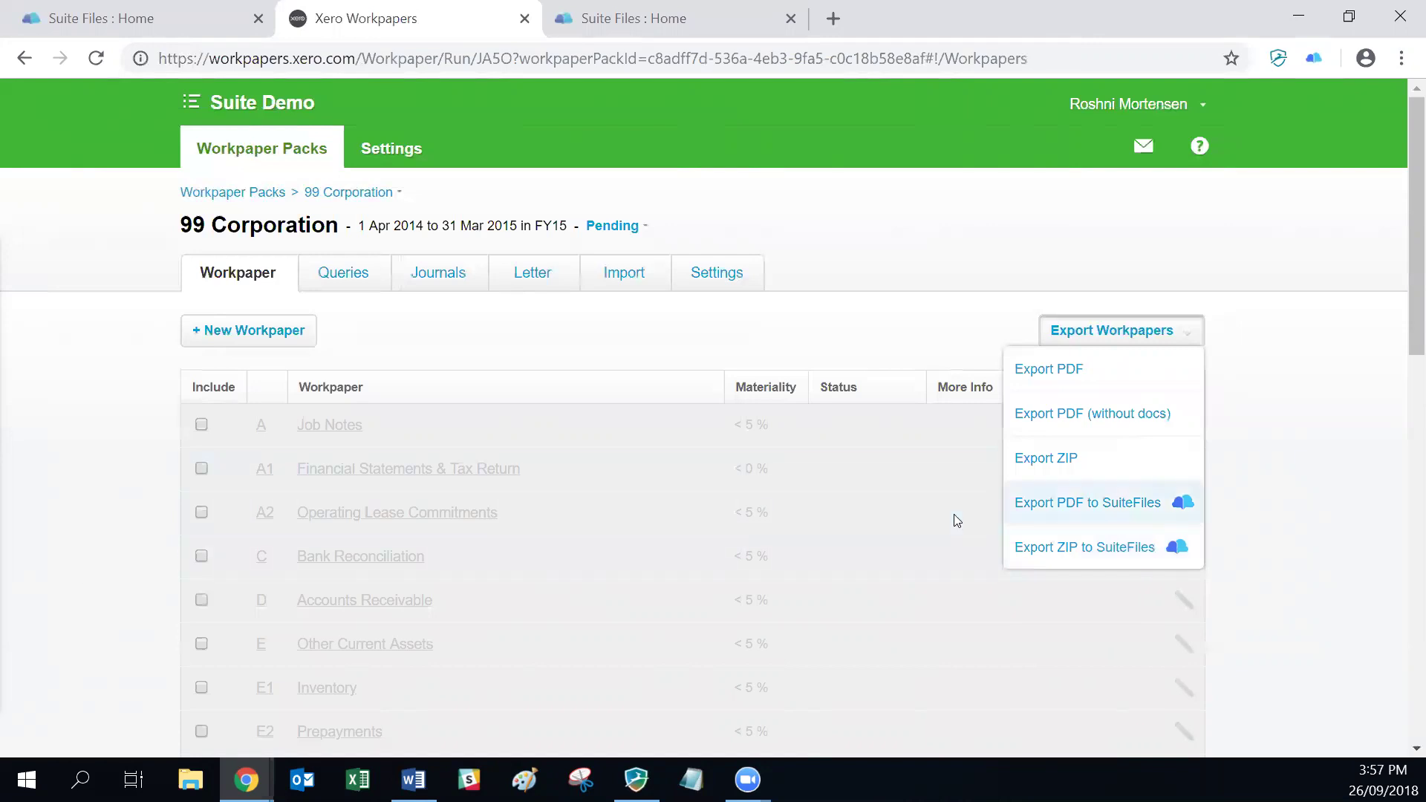
# Step: Export the 99 Corporation FY15 workpapers as a PDF to Clients > 99 Corporation > 2018
pyautogui.press('Return')
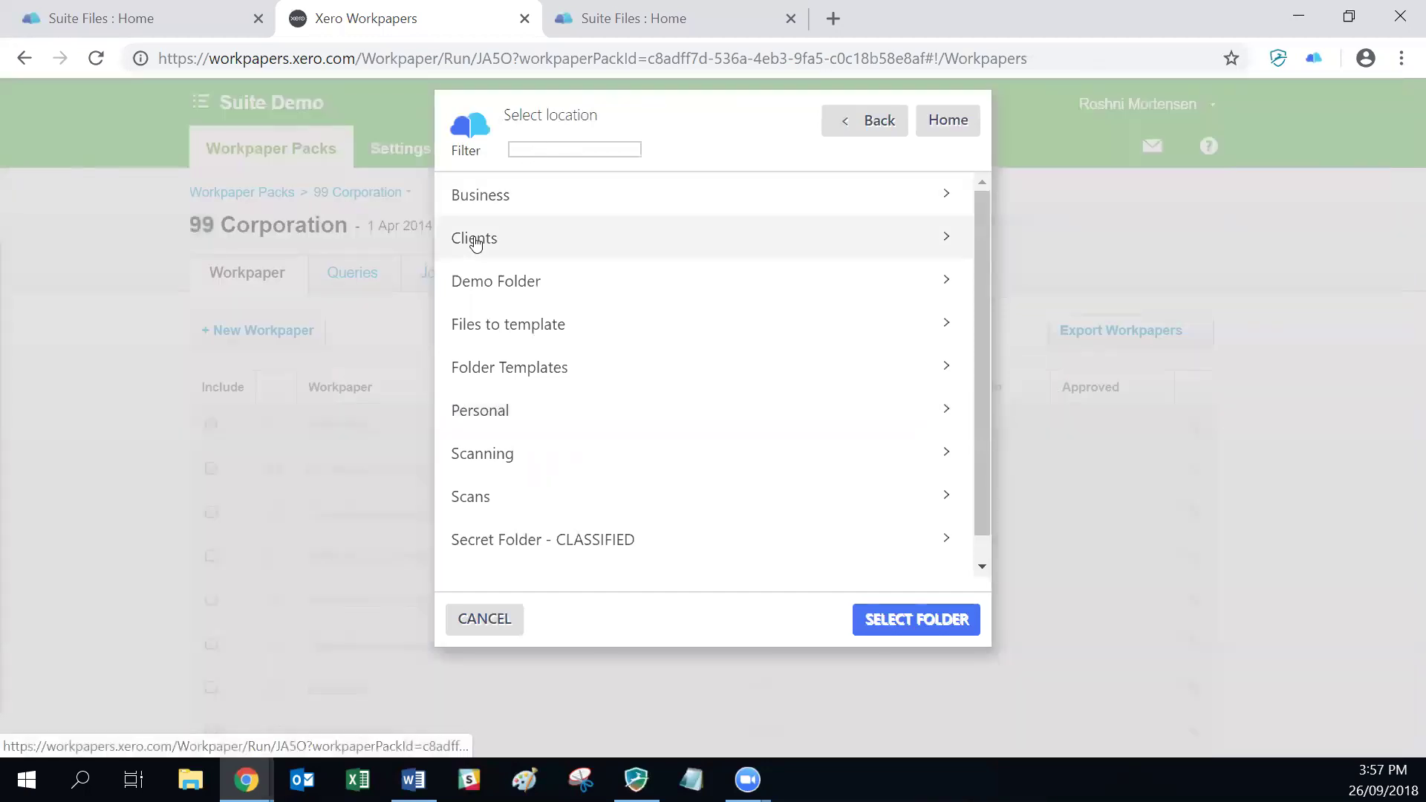
pyautogui.click(475, 241)
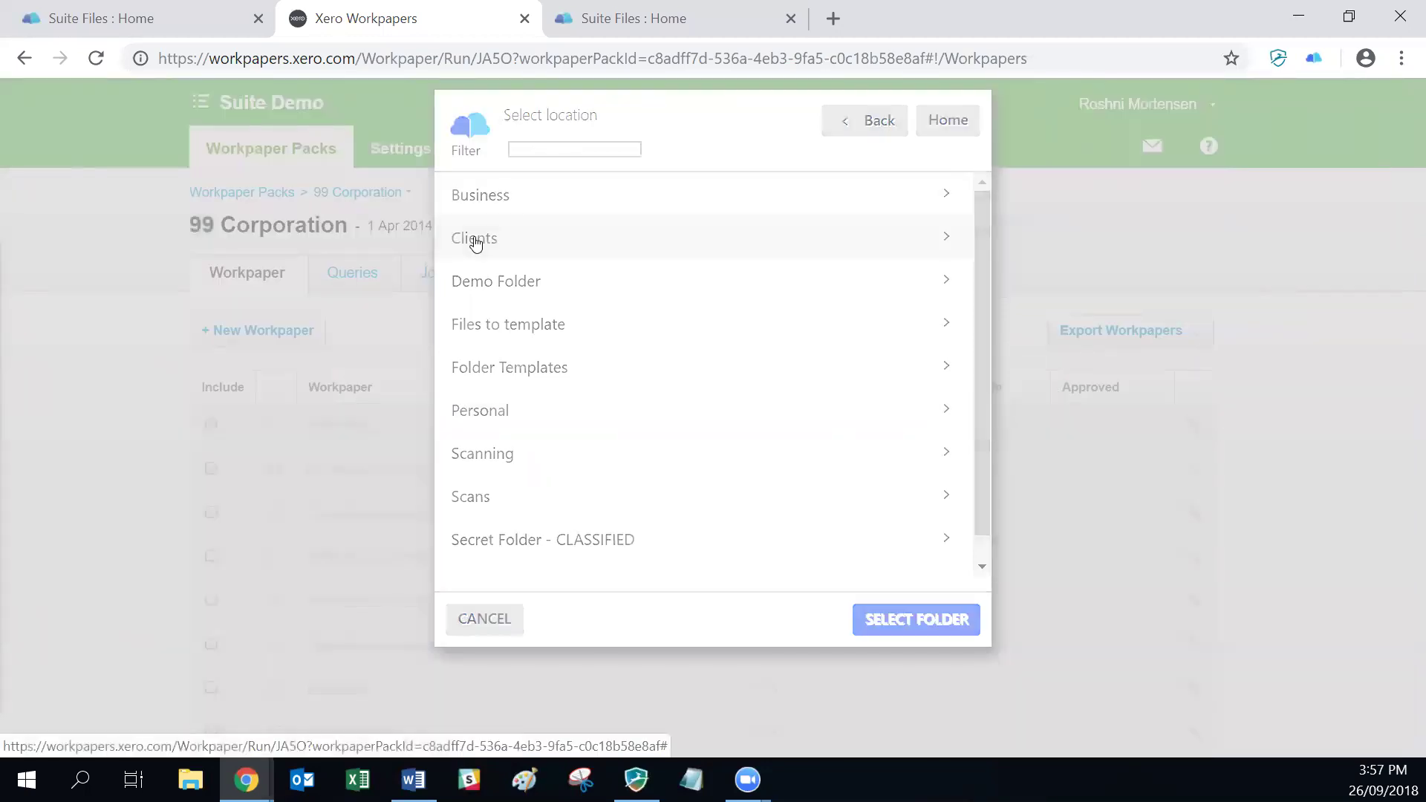
pyautogui.scroll(-8, 567, 476)
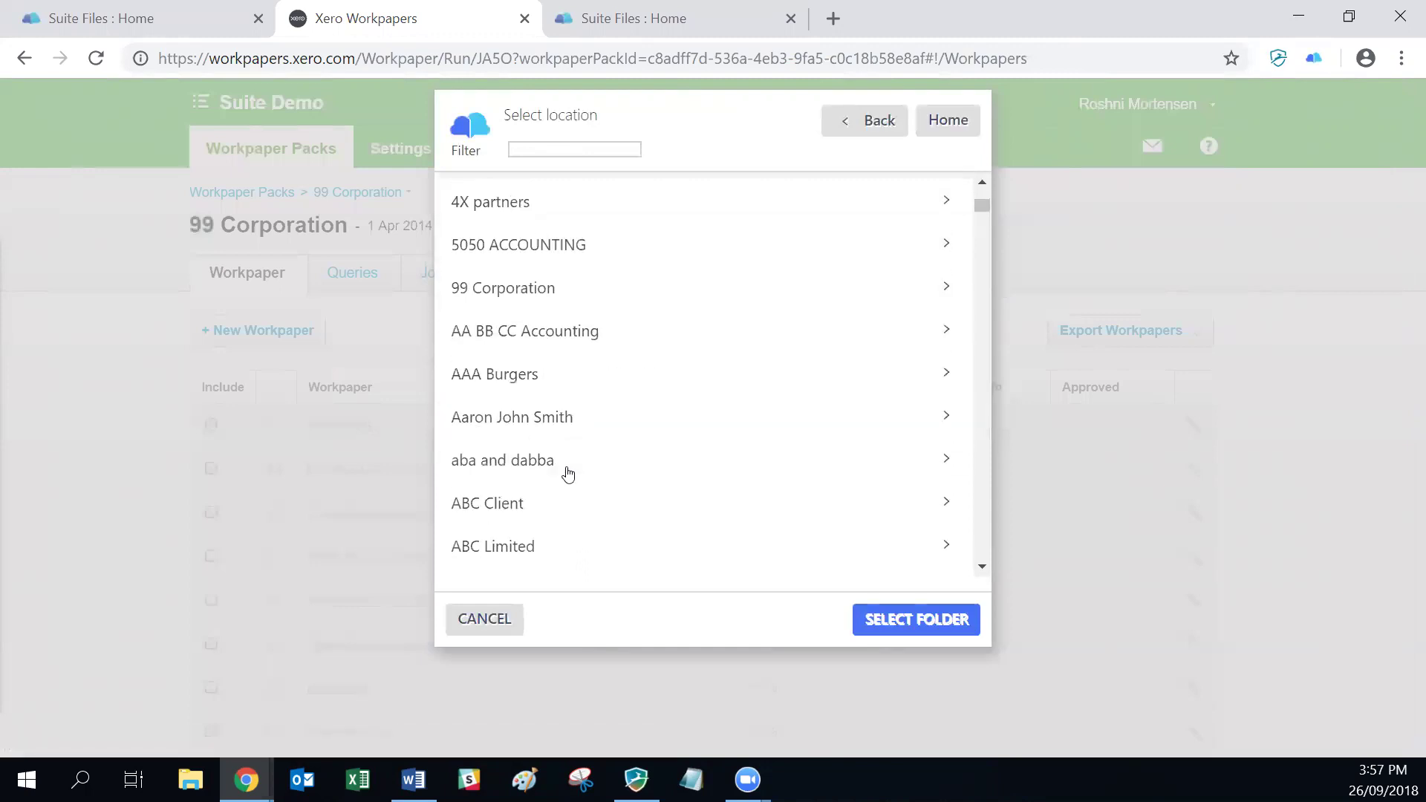
pyautogui.scroll(3, 542, 439)
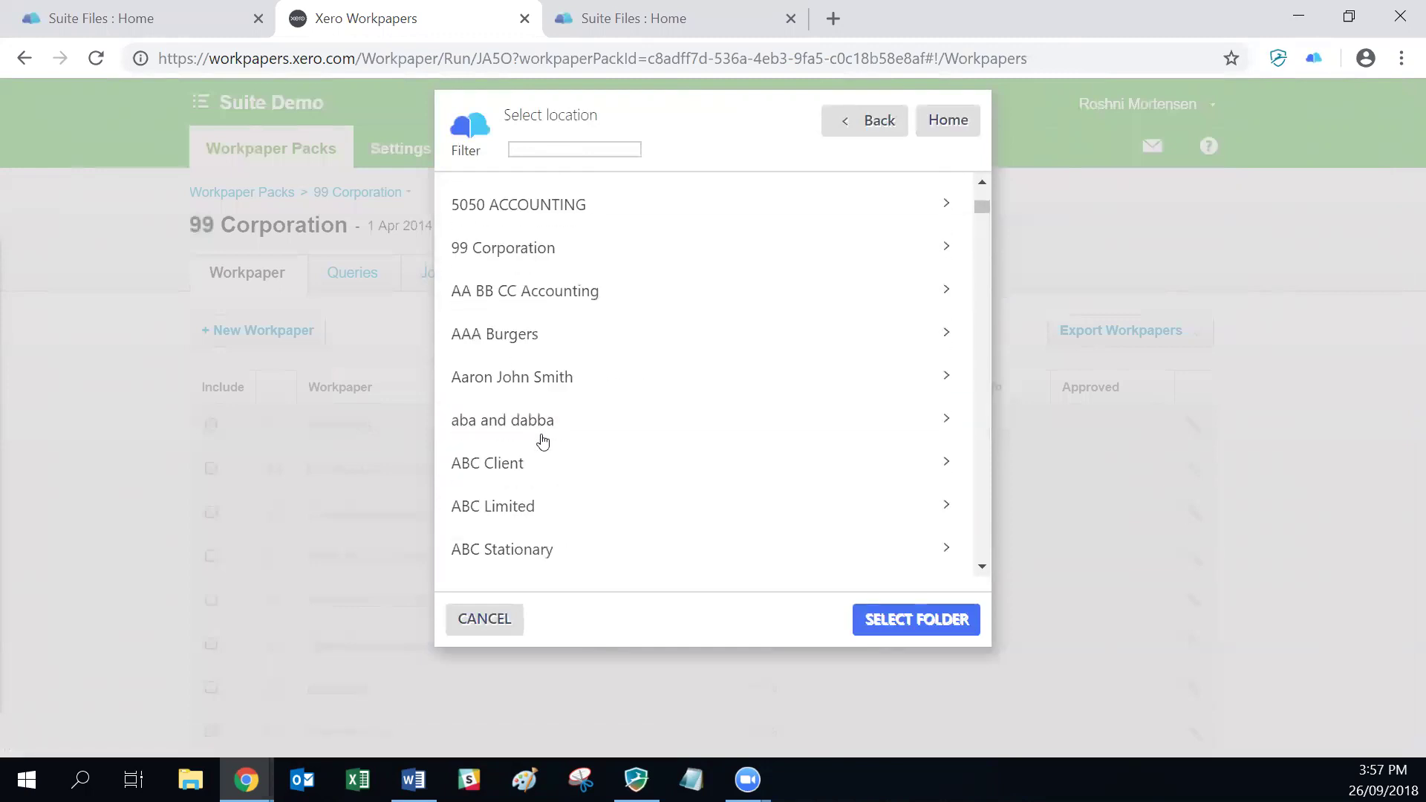
pyautogui.click(485, 256)
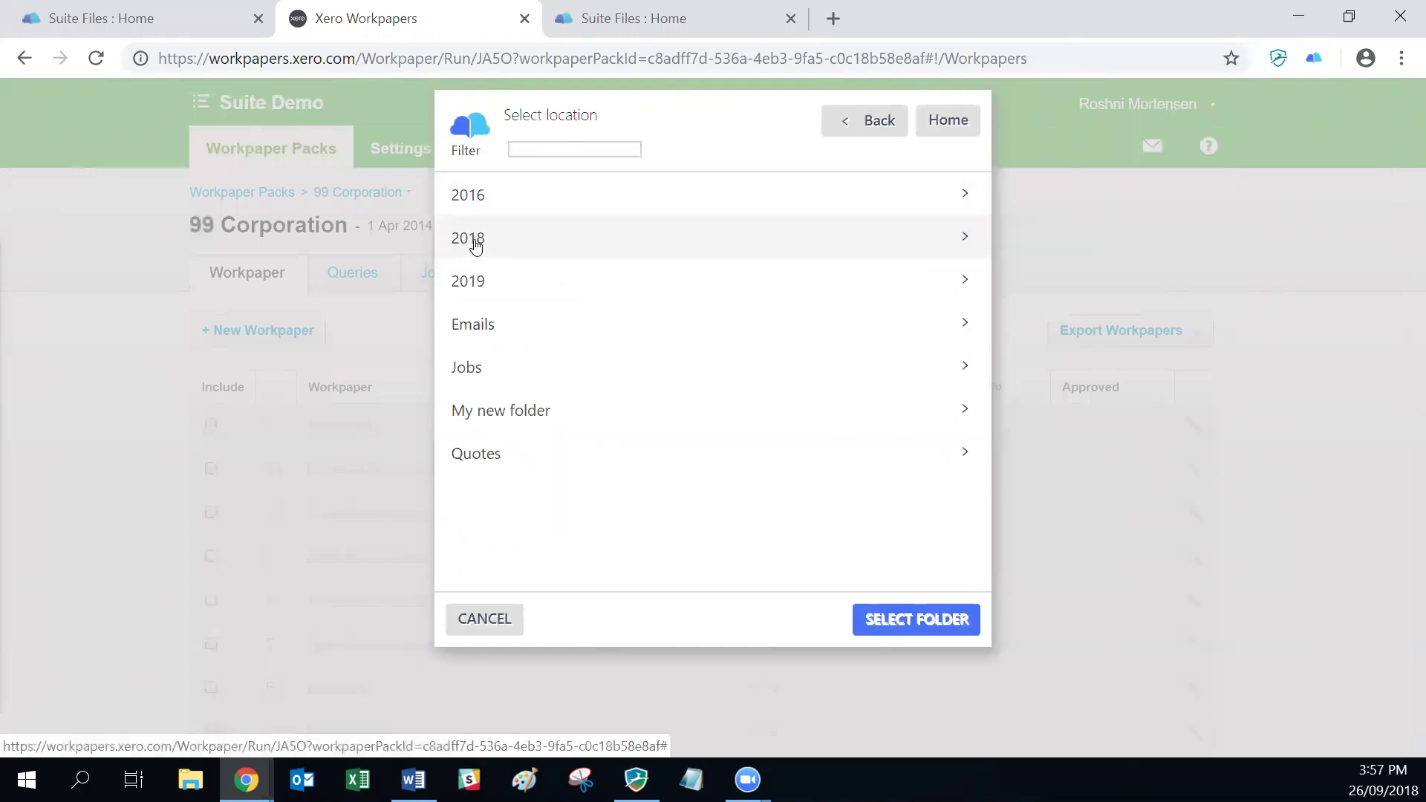
pyautogui.click(476, 239)
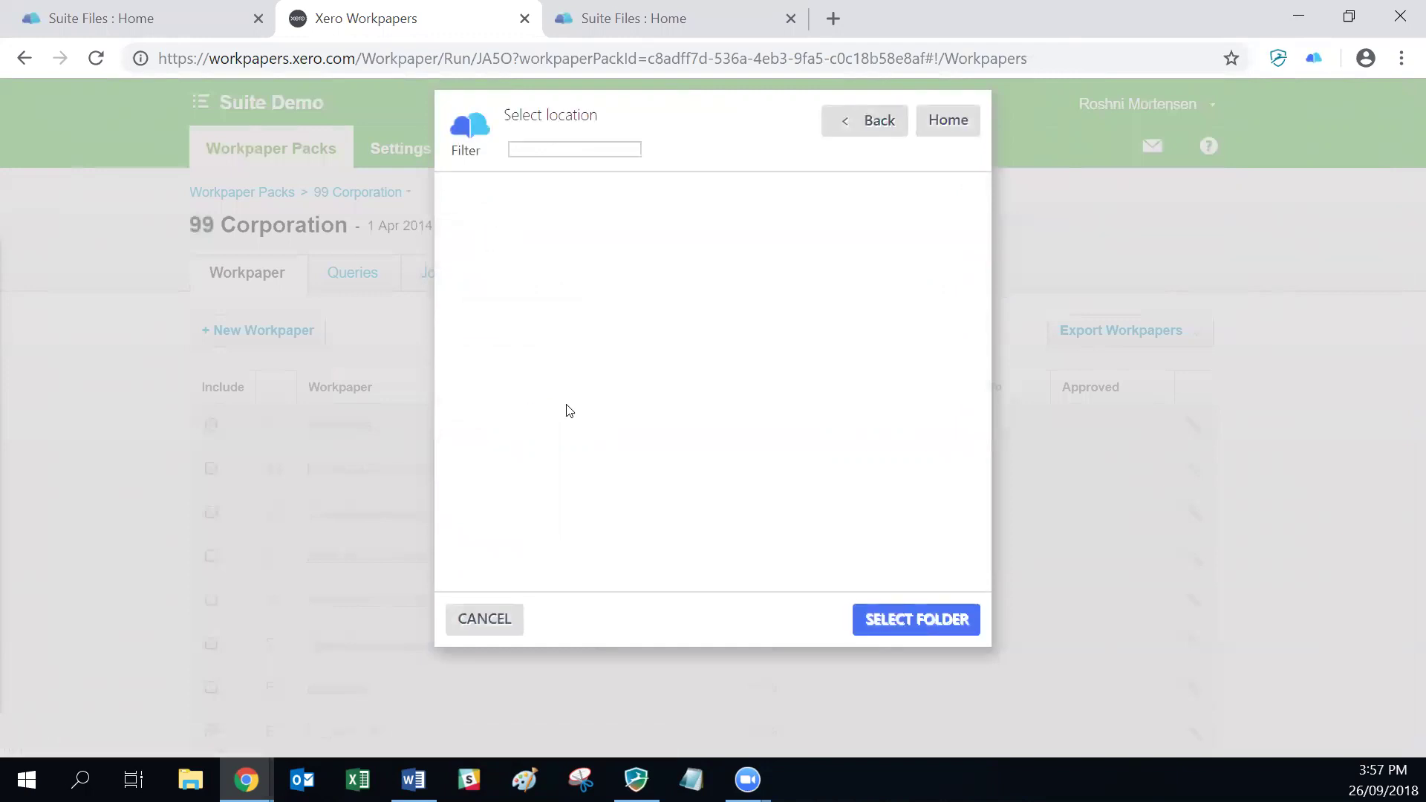
pyautogui.click(912, 624)
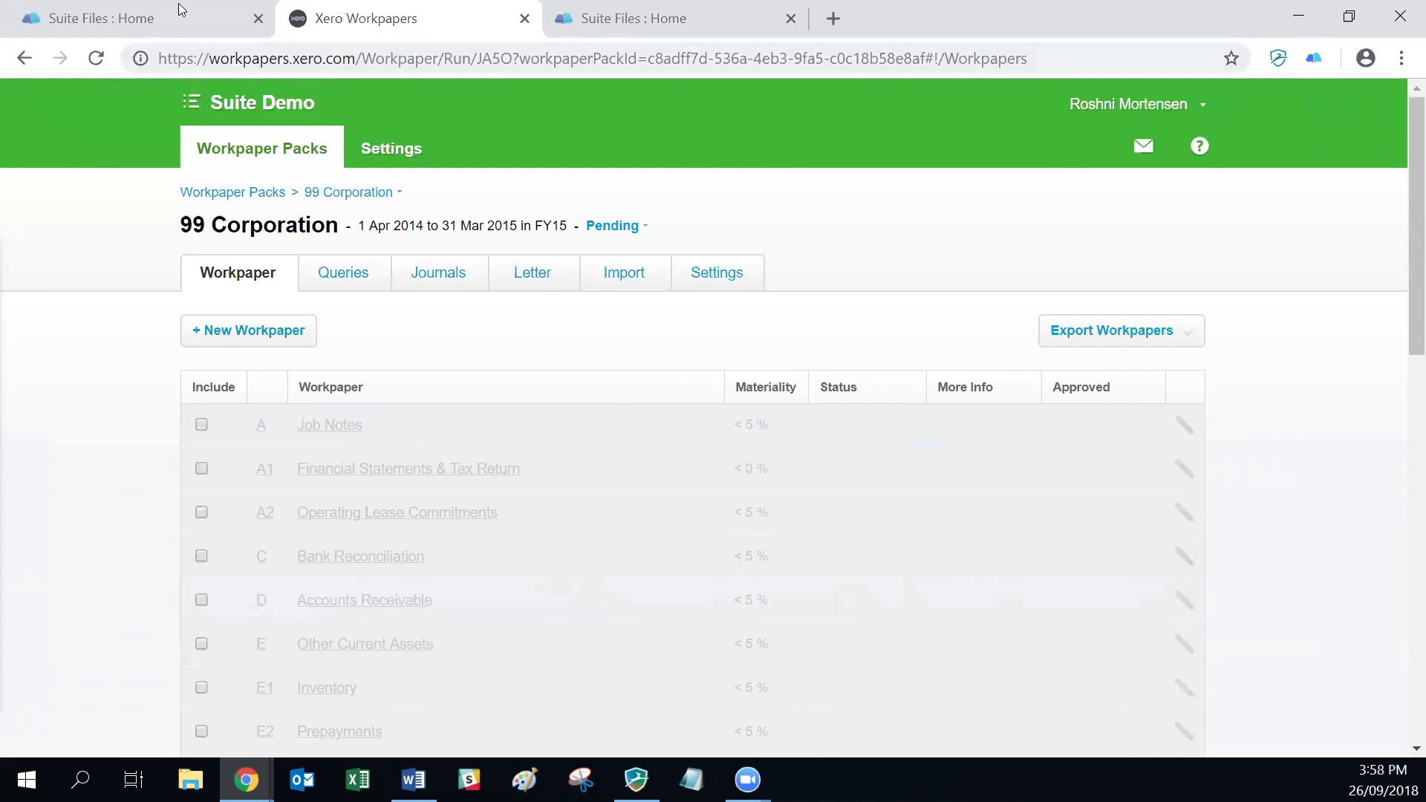
# Step: Show the 99 Corporation 2018 folder newest first, with Workpapers - 99 Corporation - FY15.pdf on top
pyautogui.click(168, 25)
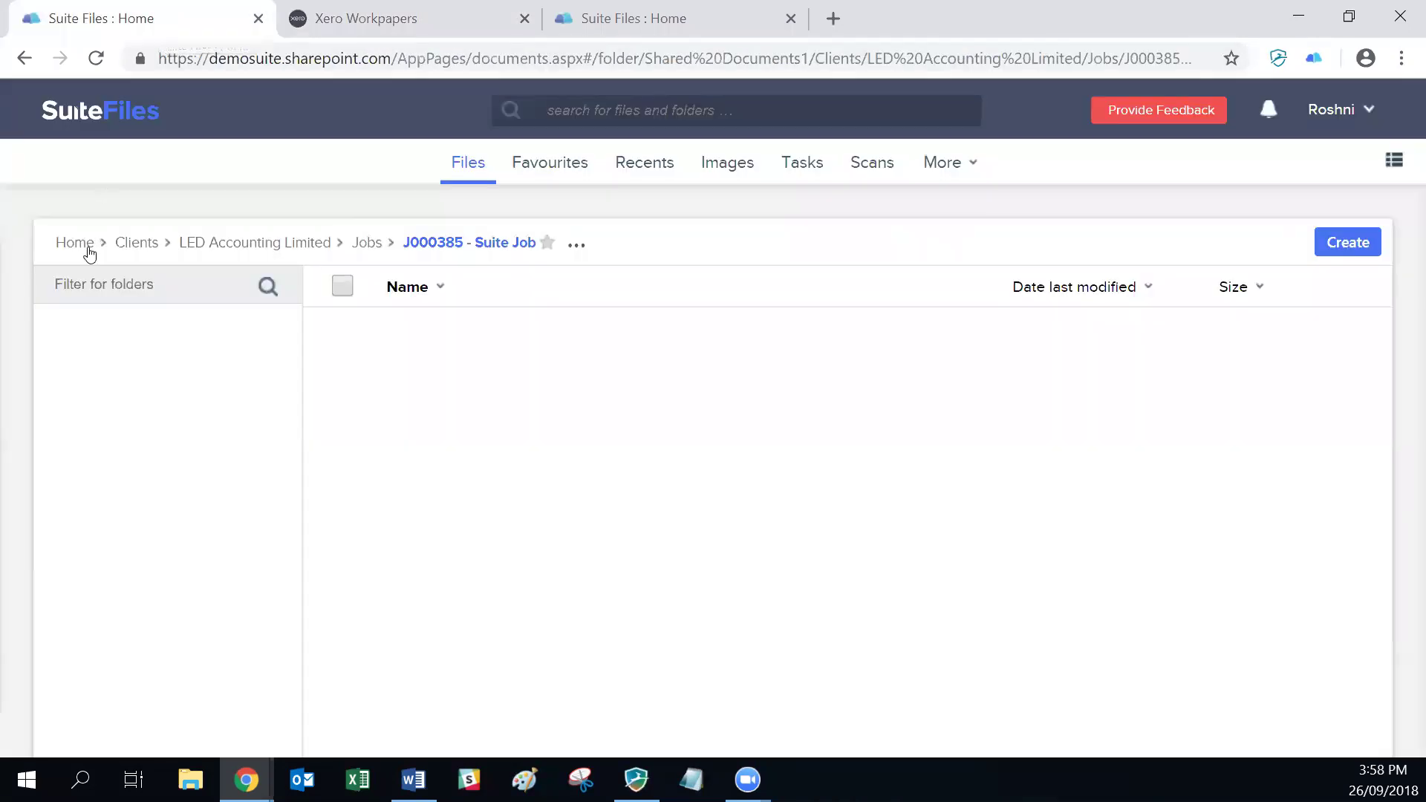
pyautogui.click(135, 250)
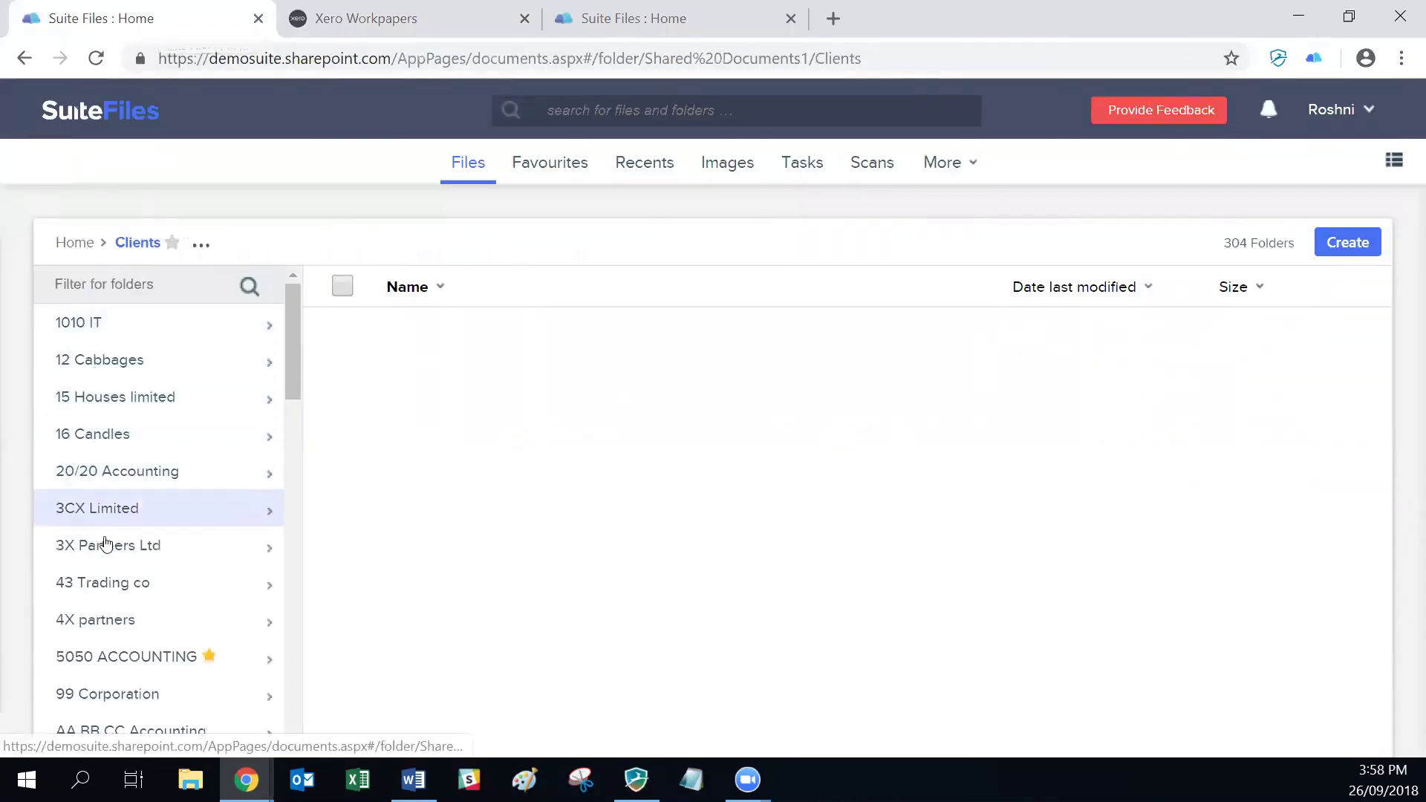
pyautogui.scroll(-1, 104, 546)
pyautogui.click(86, 594)
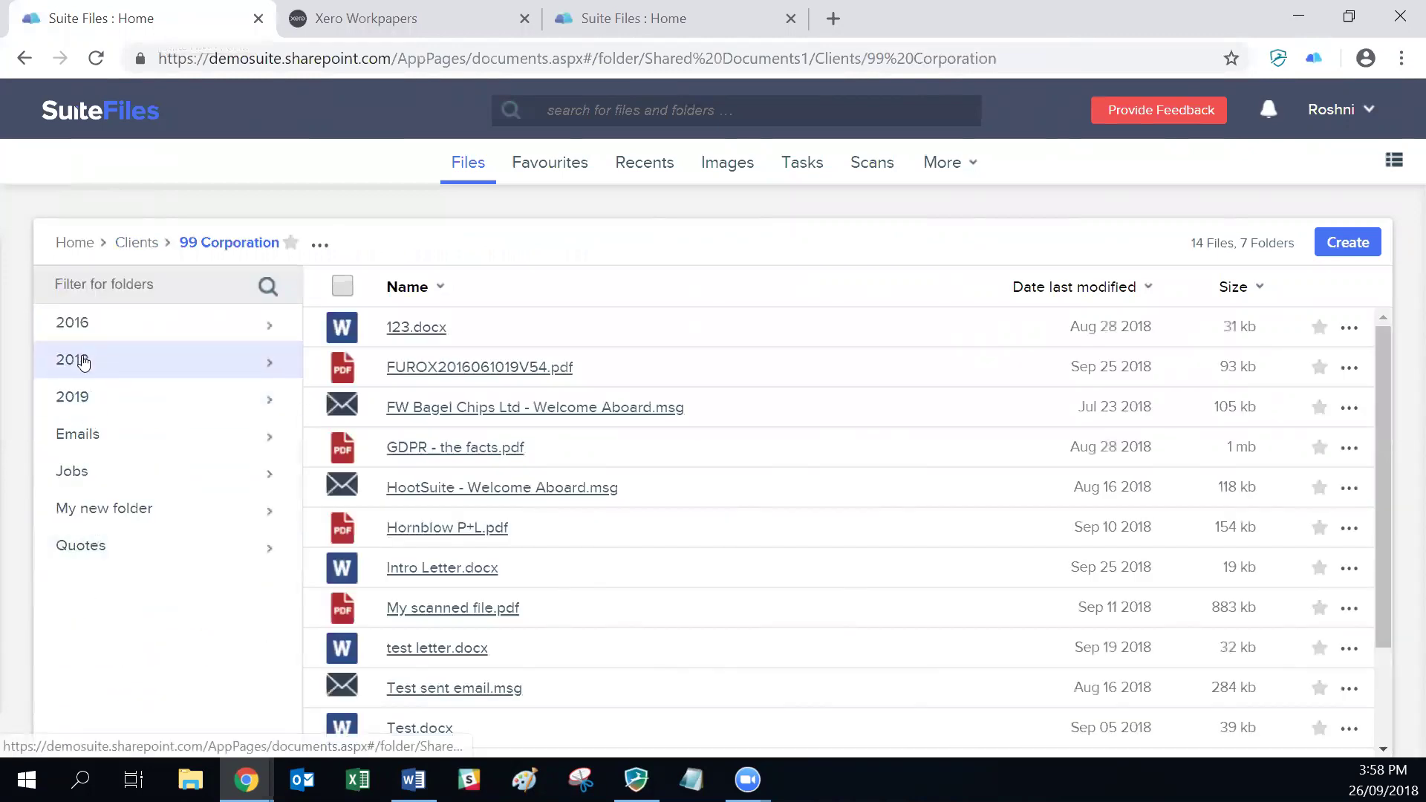
pyautogui.click(84, 365)
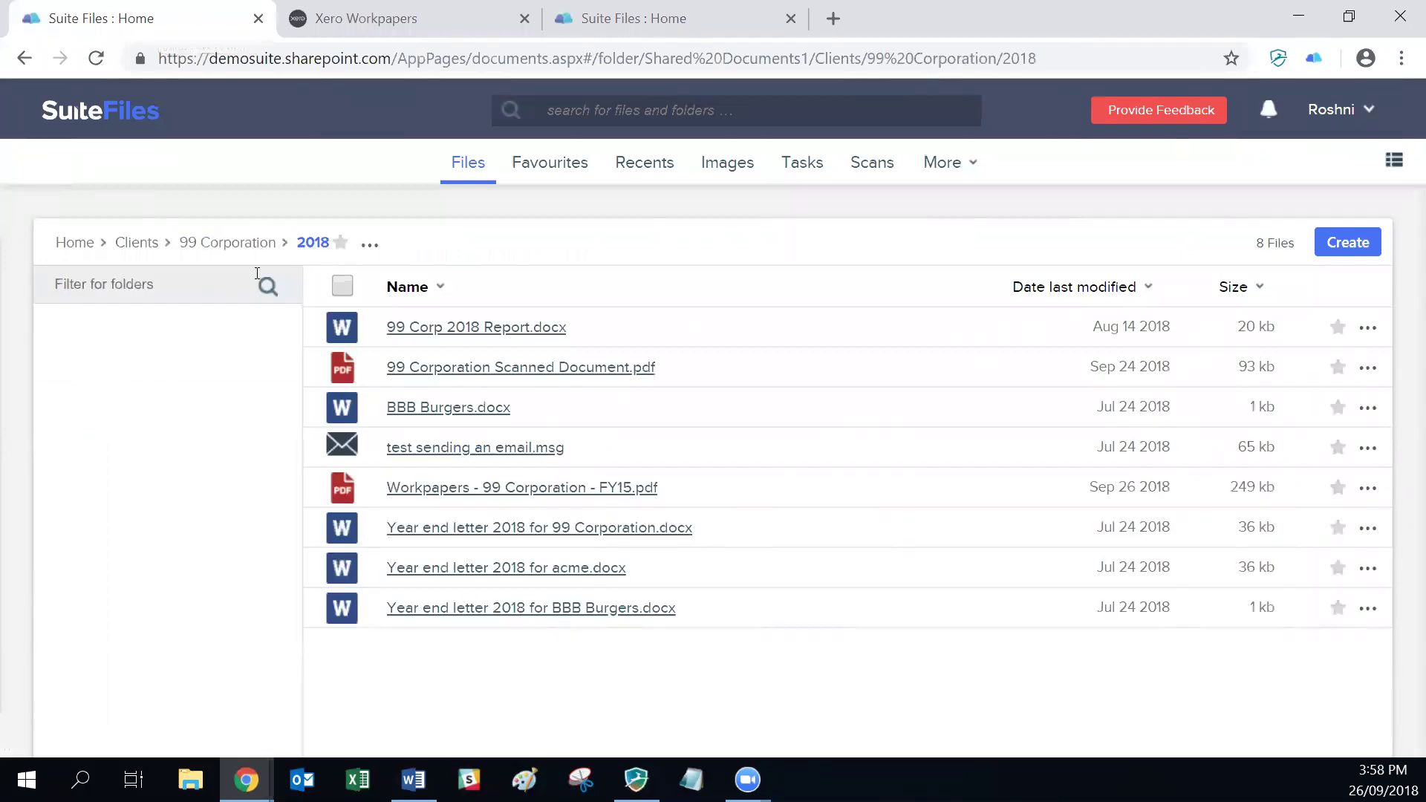
pyautogui.click(1052, 287)
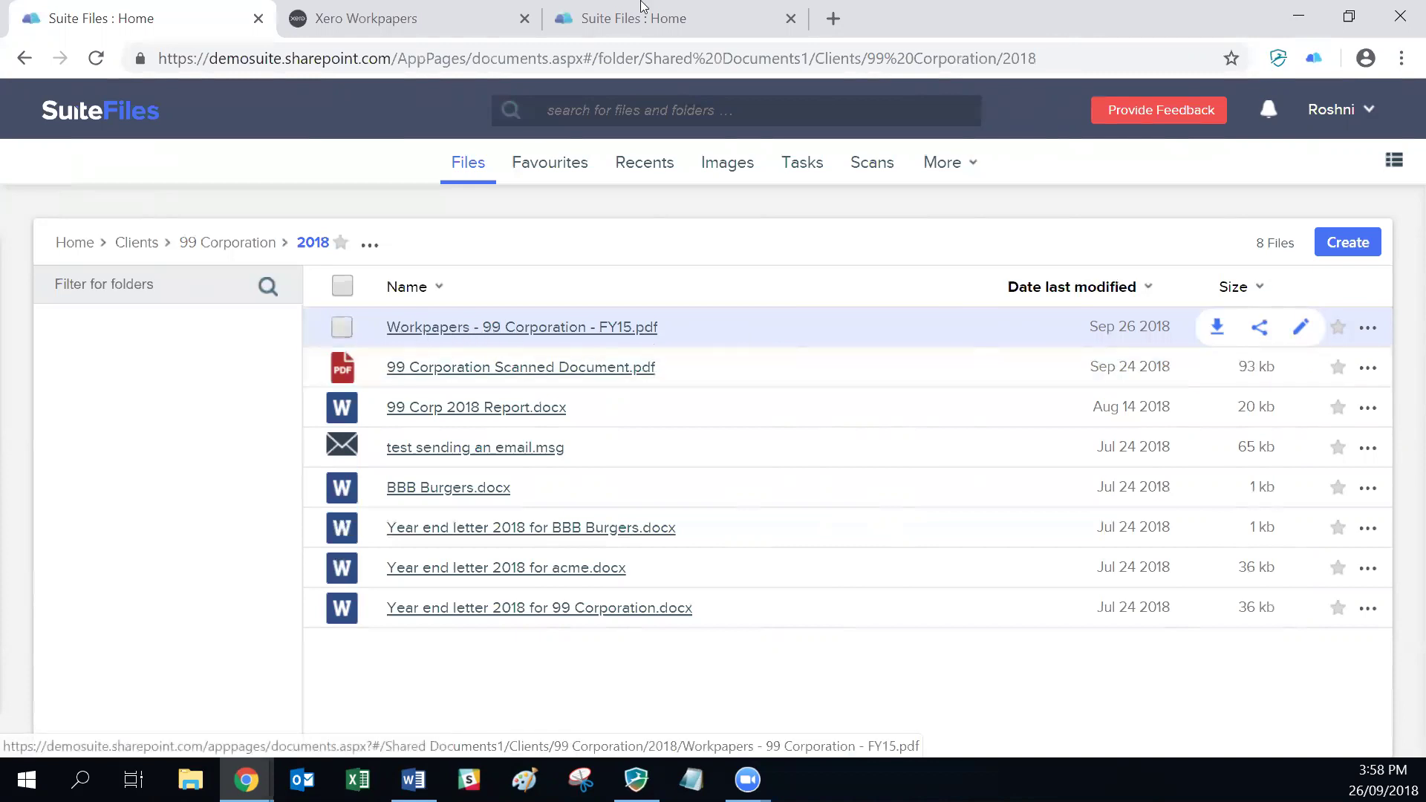
pyautogui.click(446, 18)
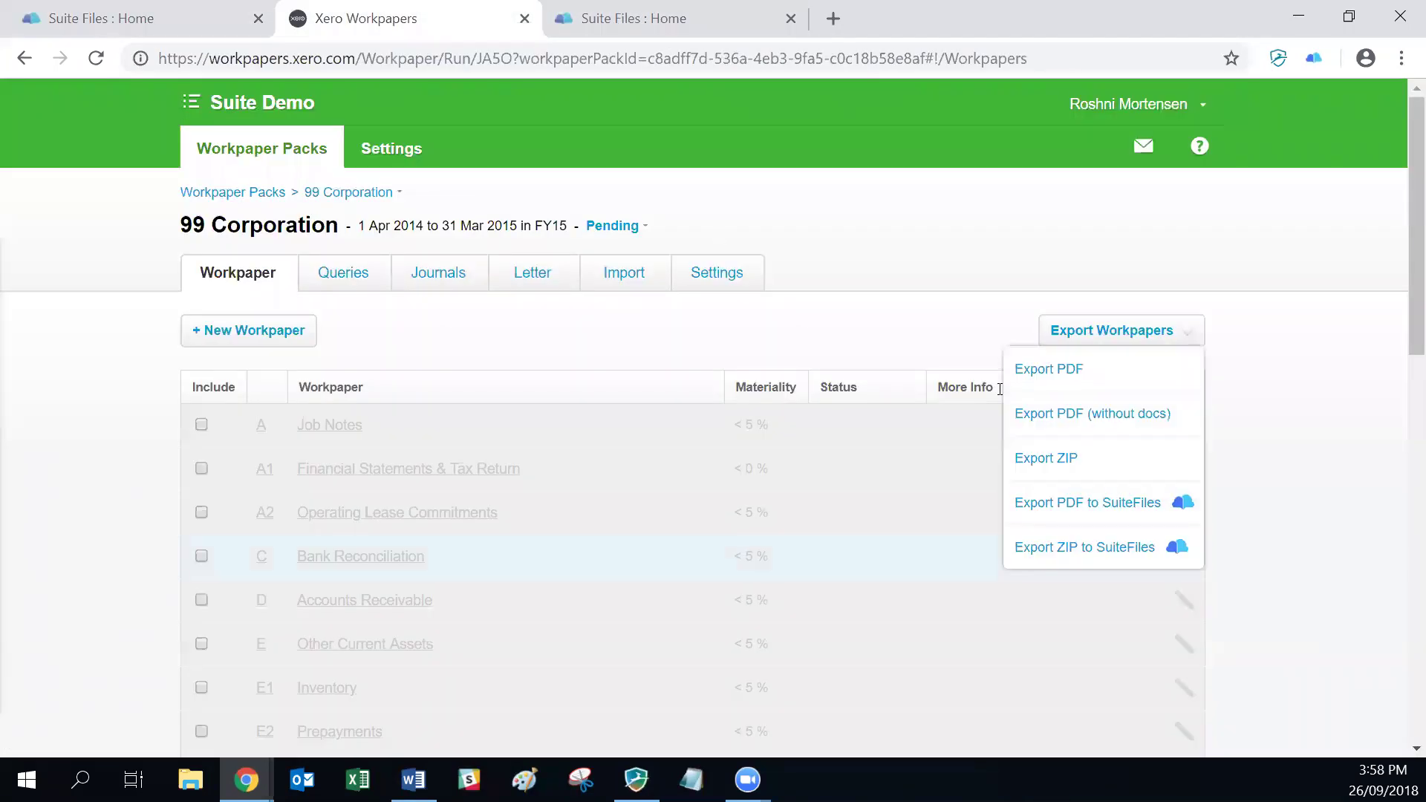
# Step: Export the 99 Corporation FY15 workpapers as a ZIP to Clients > 99 Corporation > 2018
pyautogui.click(1085, 546)
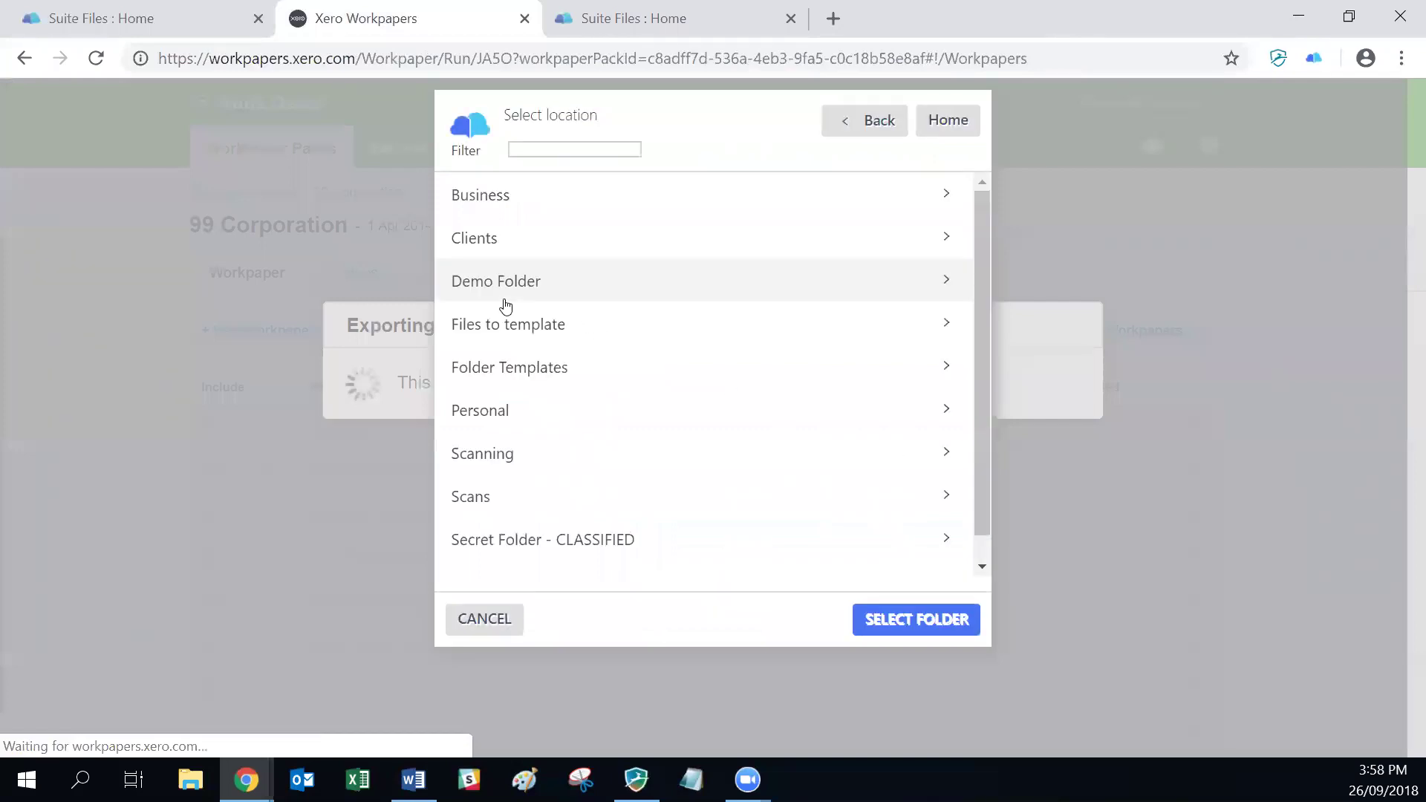
pyautogui.click(500, 252)
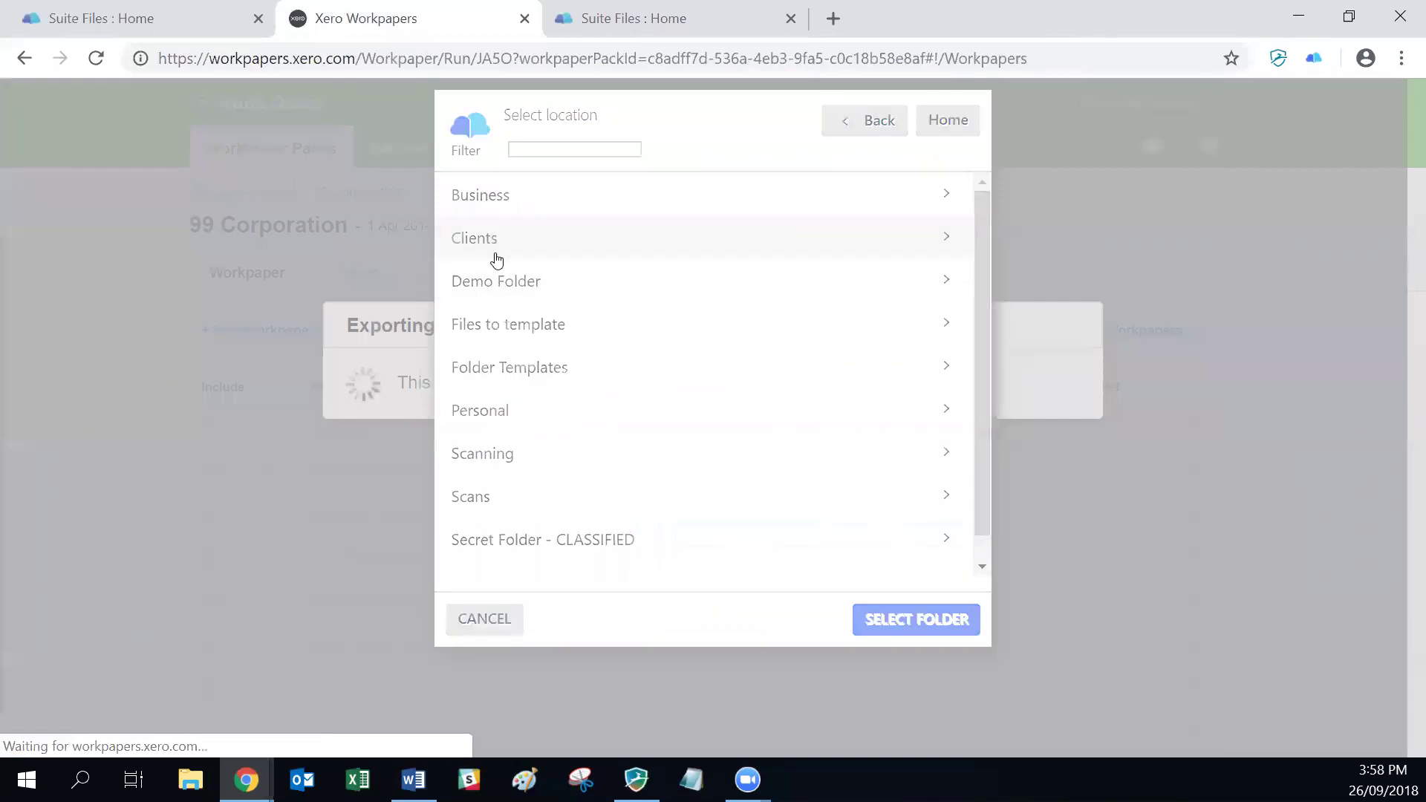
pyautogui.scroll(-3, 572, 443)
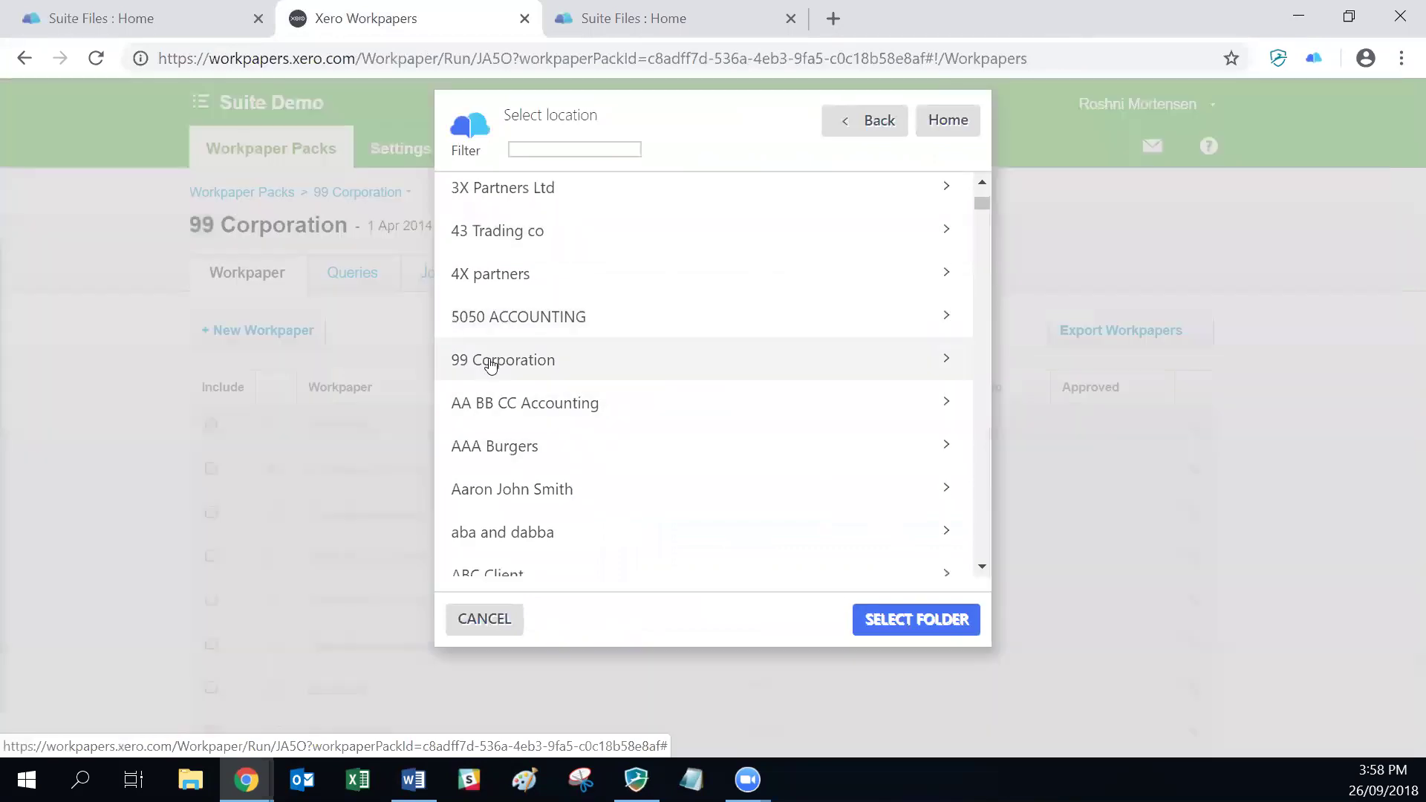
pyautogui.click(490, 362)
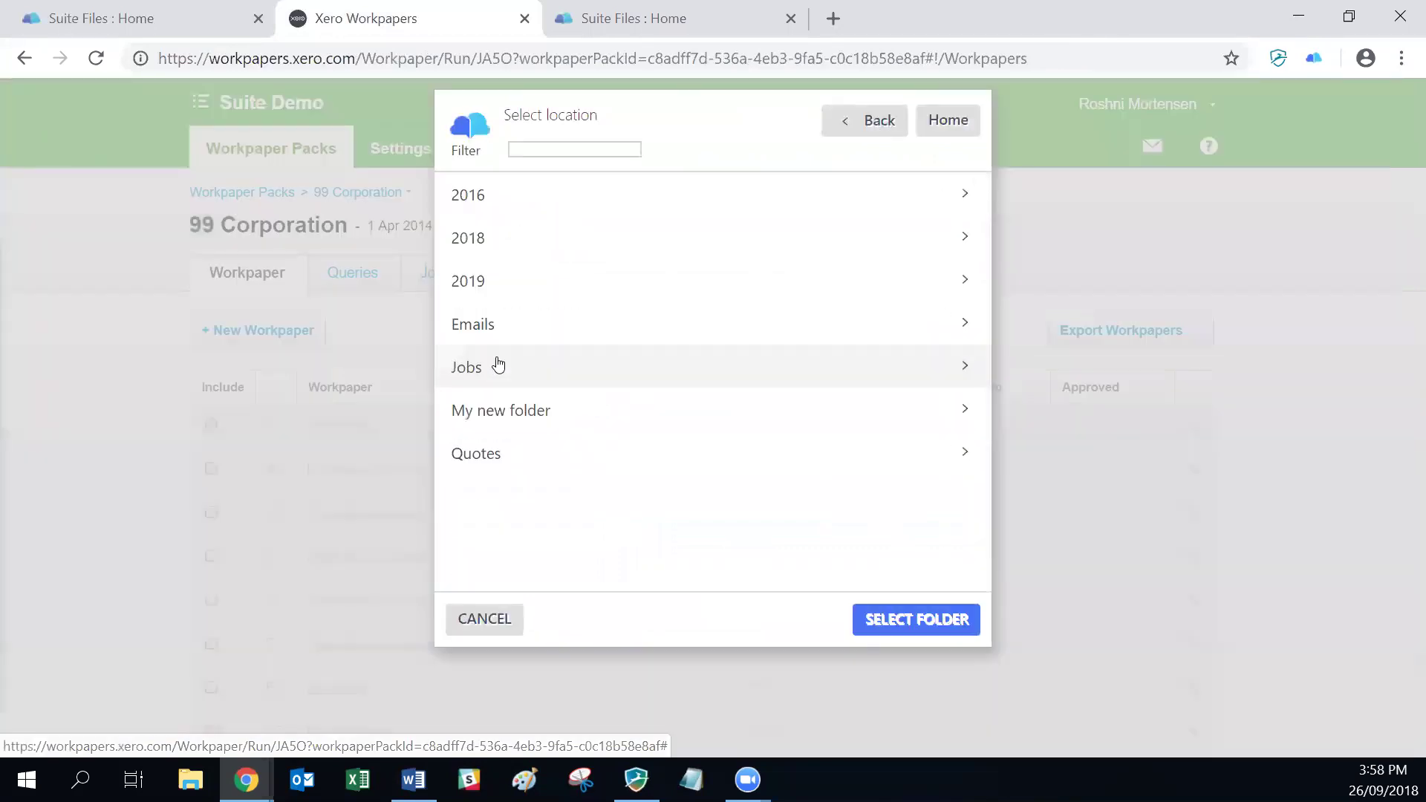
pyautogui.click(475, 240)
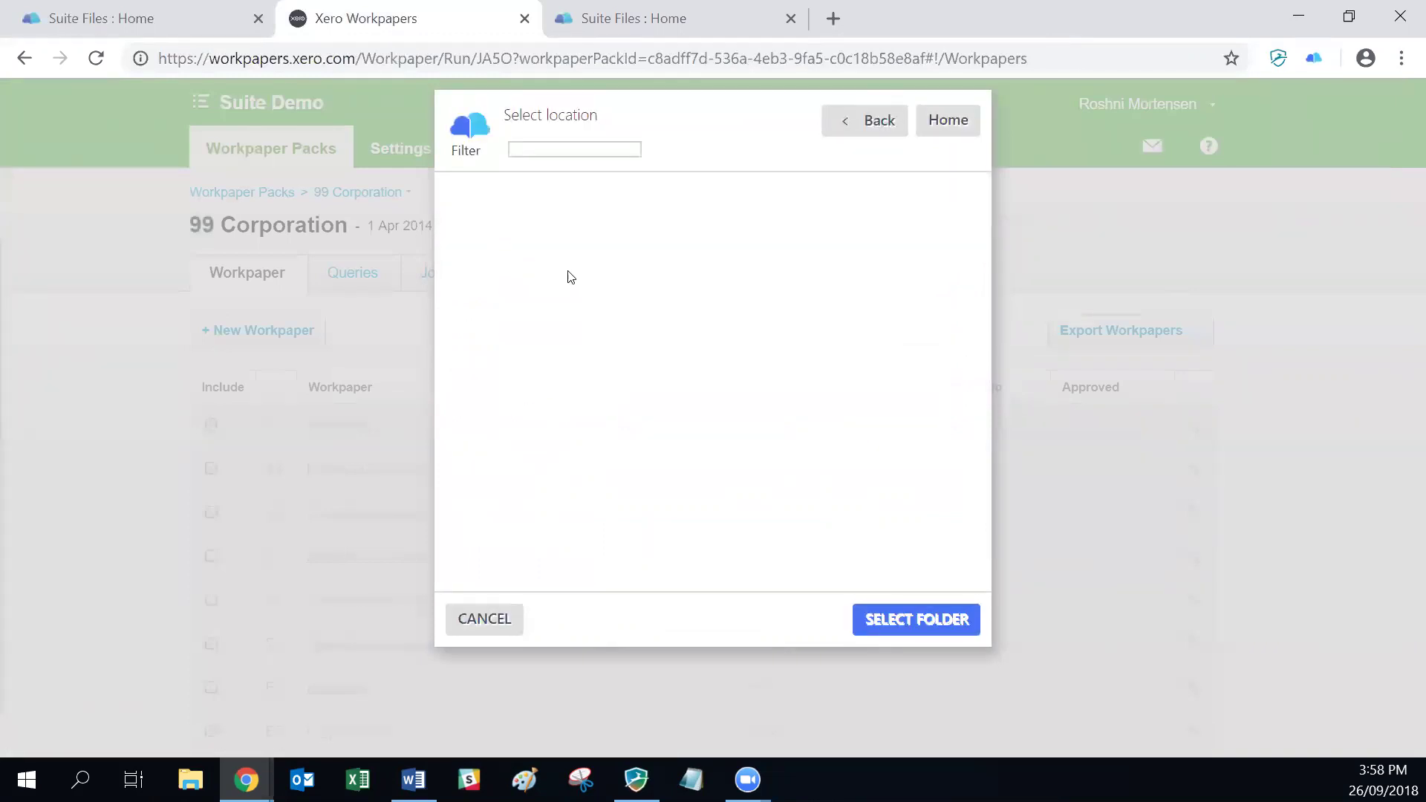
pyautogui.click(933, 620)
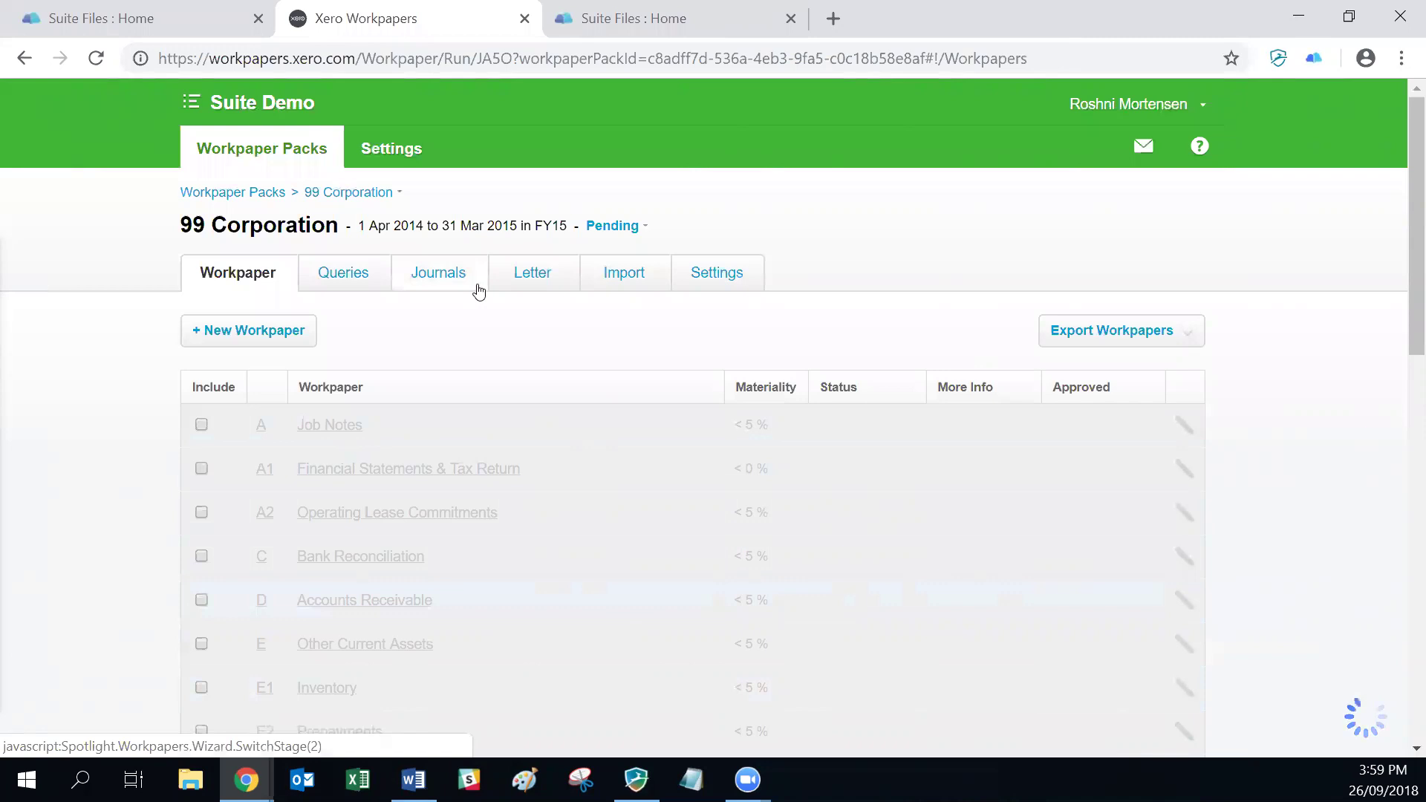
pyautogui.click(175, 18)
# Step: Refresh the 99 Corporation 2018 folder and view the four PDFs inside the workpapers ZIP
pyautogui.click(197, 242)
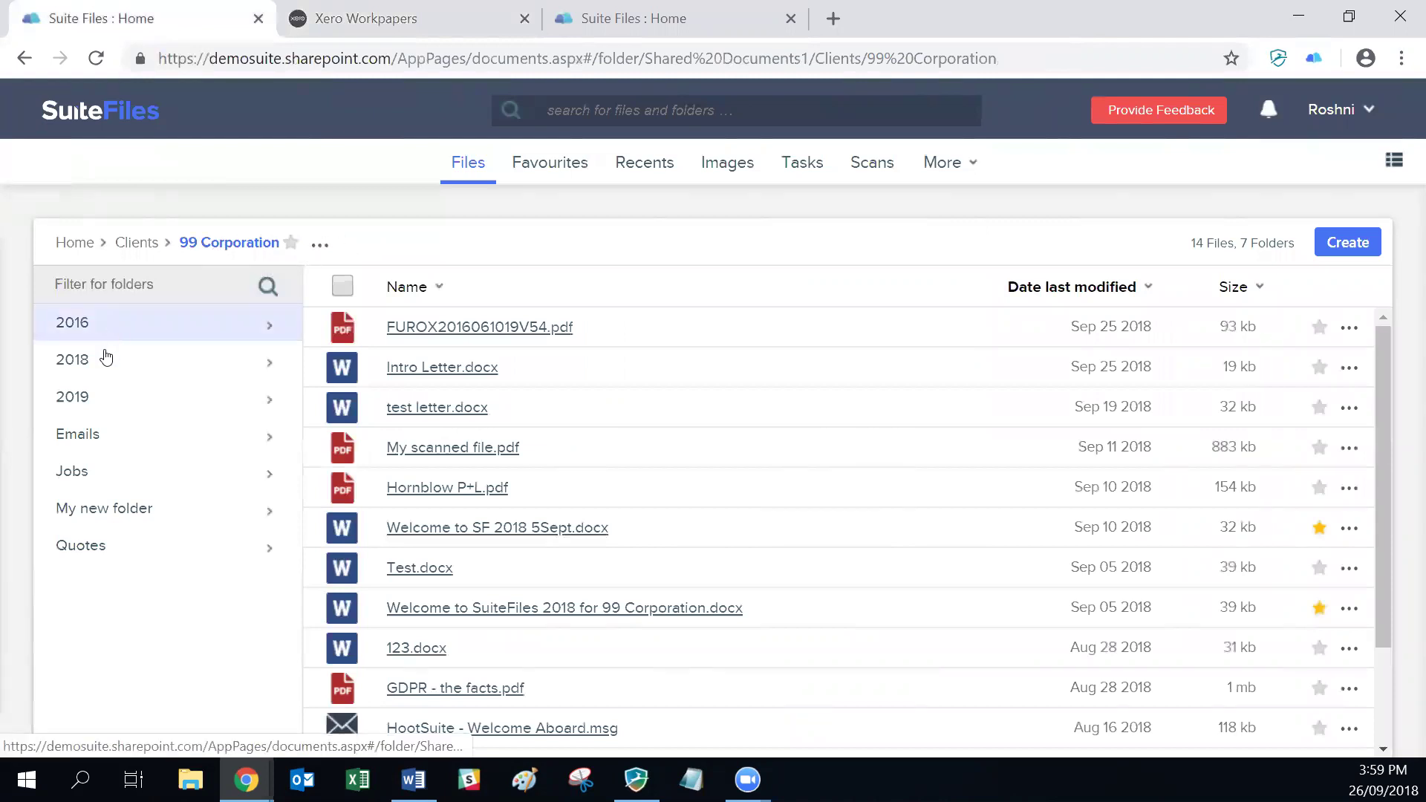
pyautogui.click(105, 358)
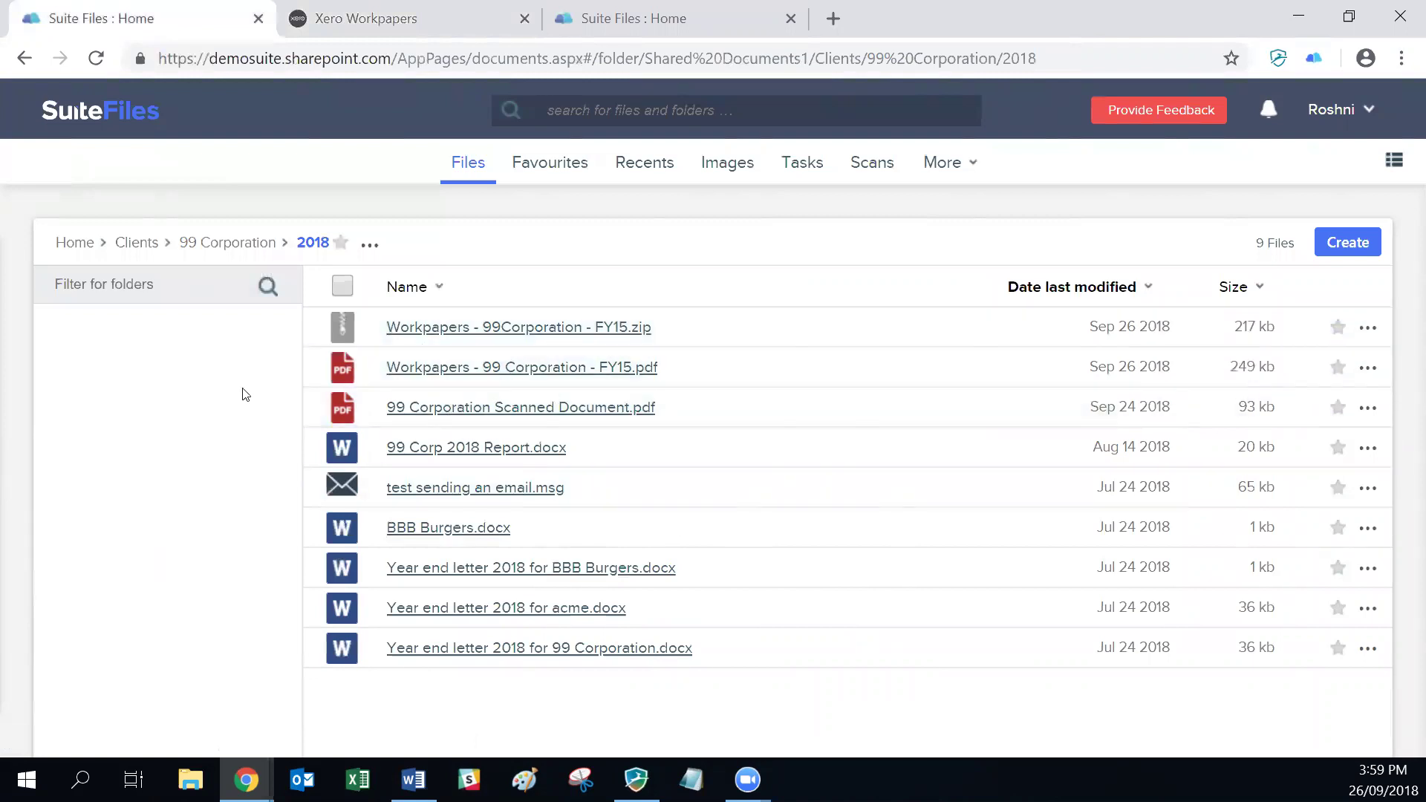
pyautogui.click(419, 327)
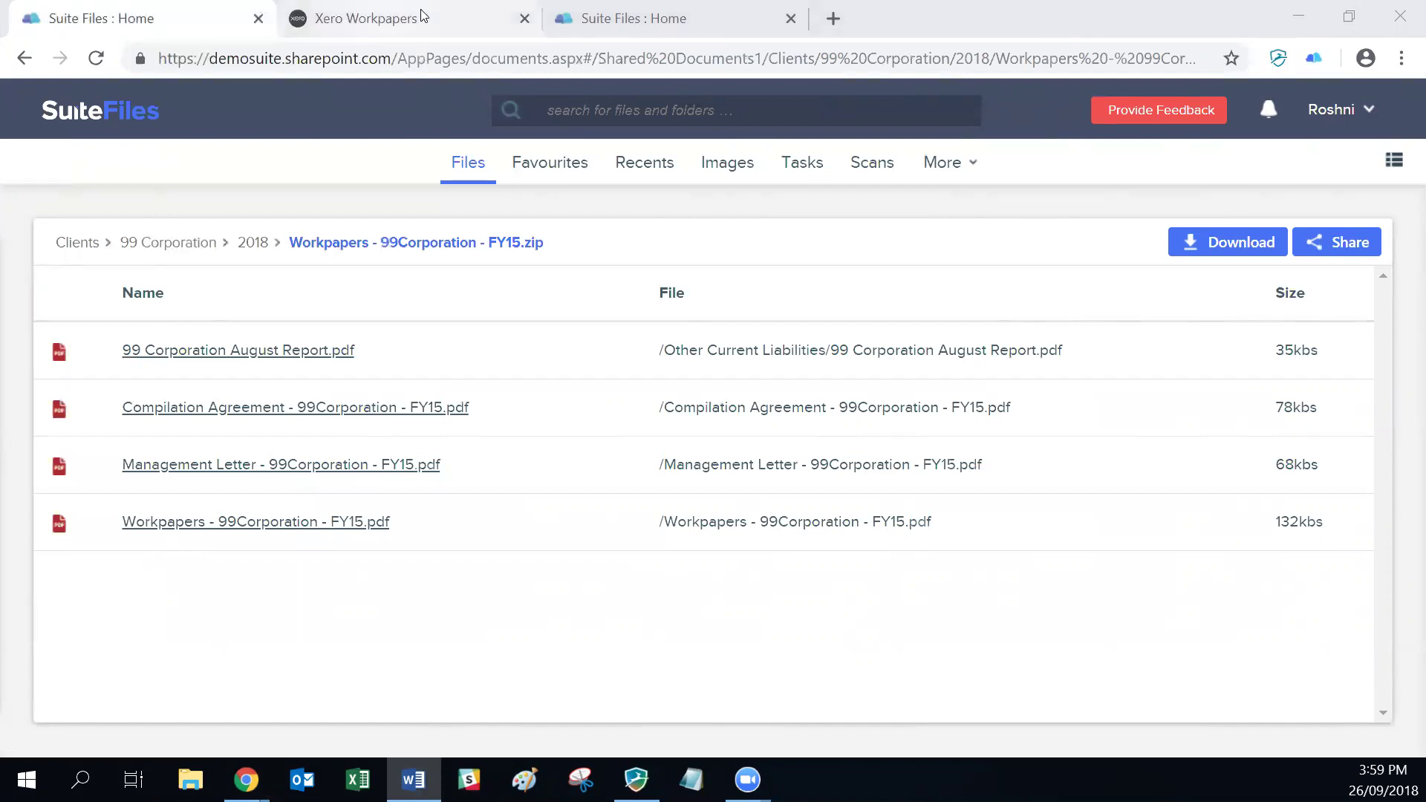
pyautogui.click(391, 16)
# Step: Open Practice Manager and run the Job Report with Planned jobs included
pyautogui.click(248, 101)
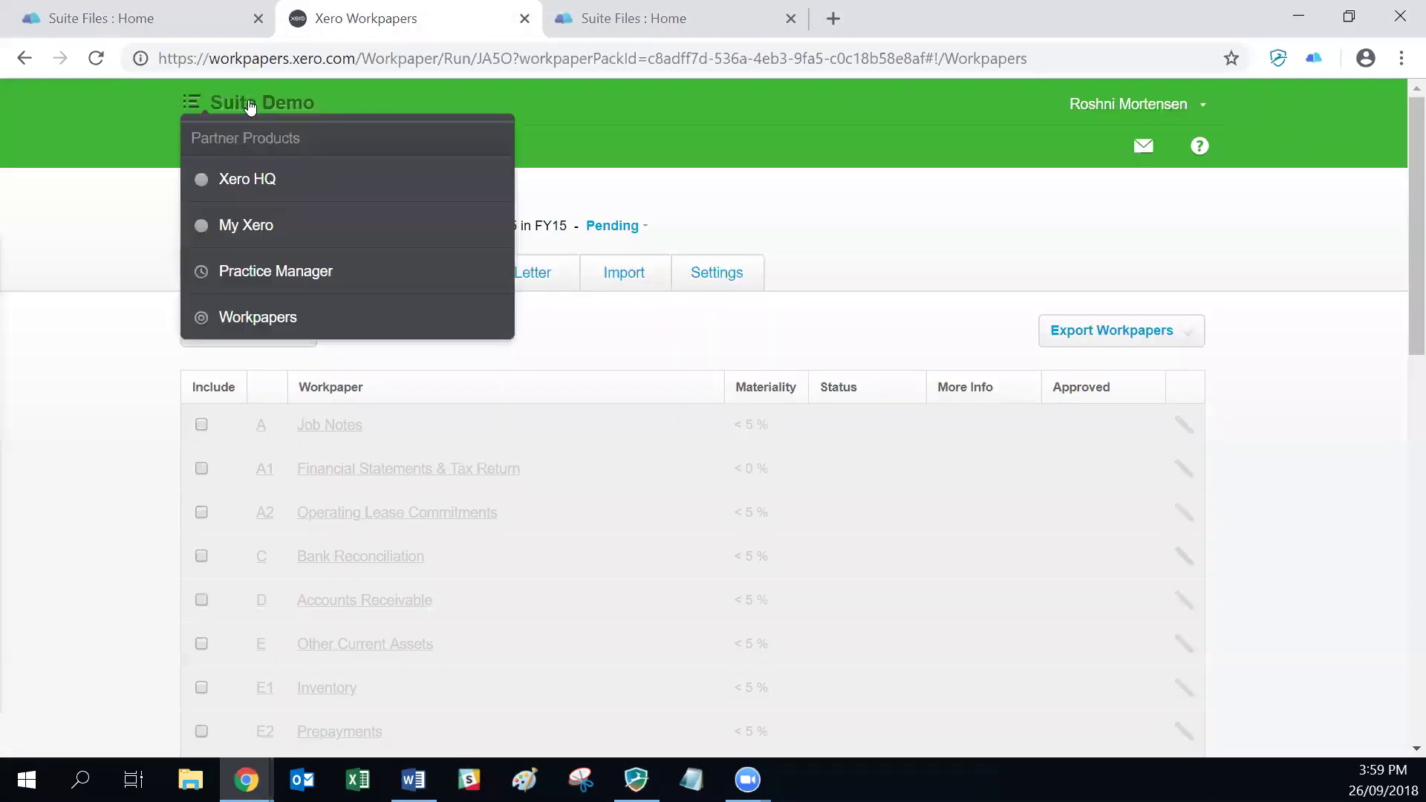
pyautogui.click(263, 272)
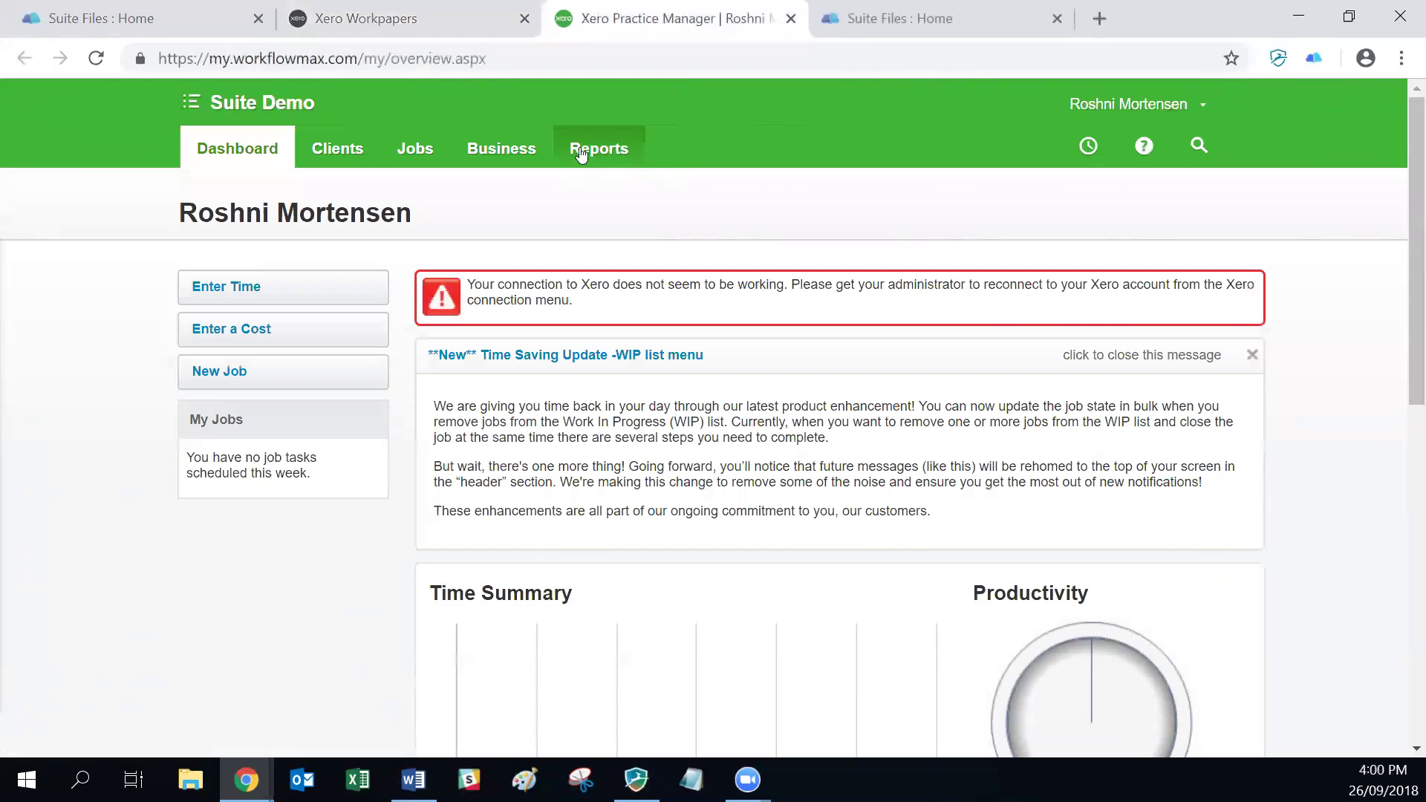
pyautogui.click(581, 152)
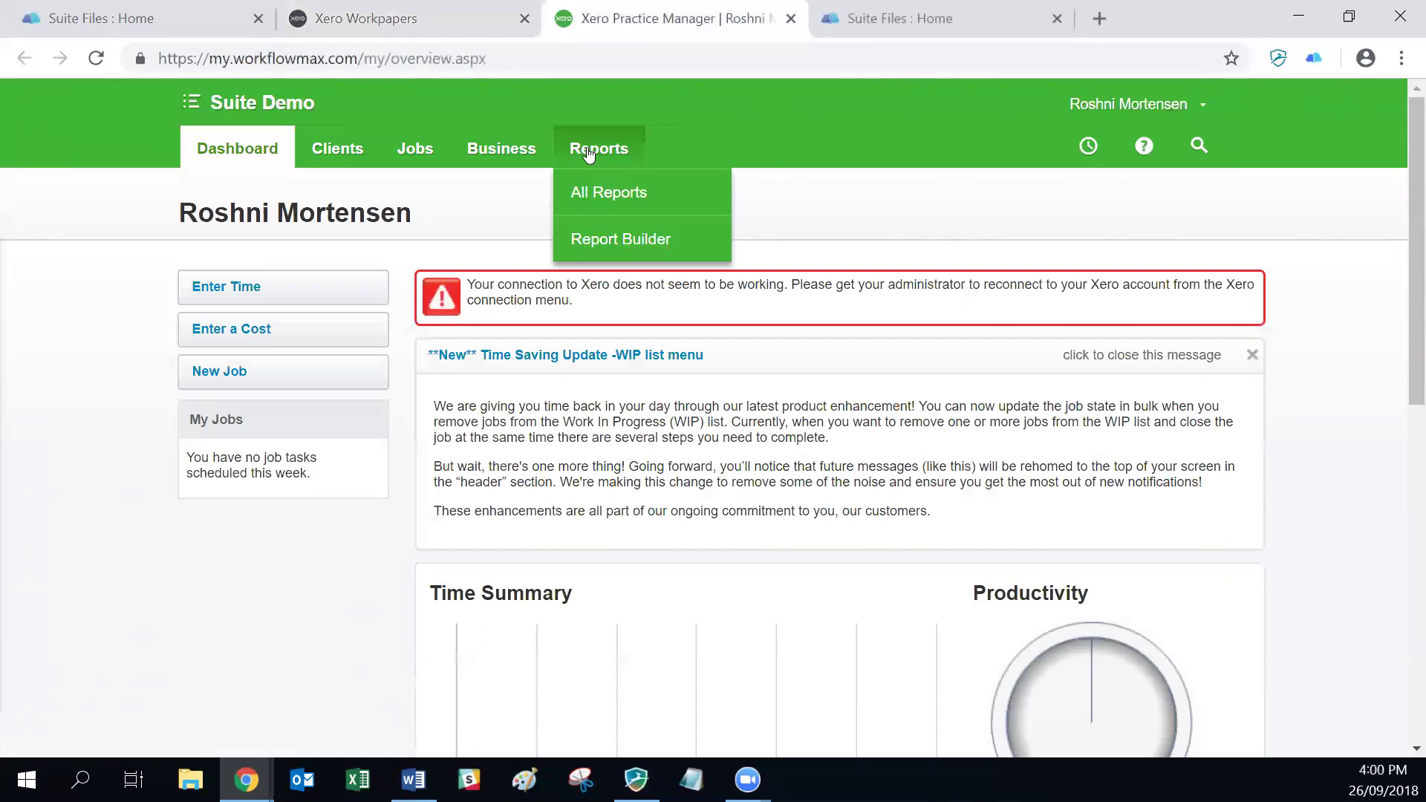
pyautogui.click(583, 189)
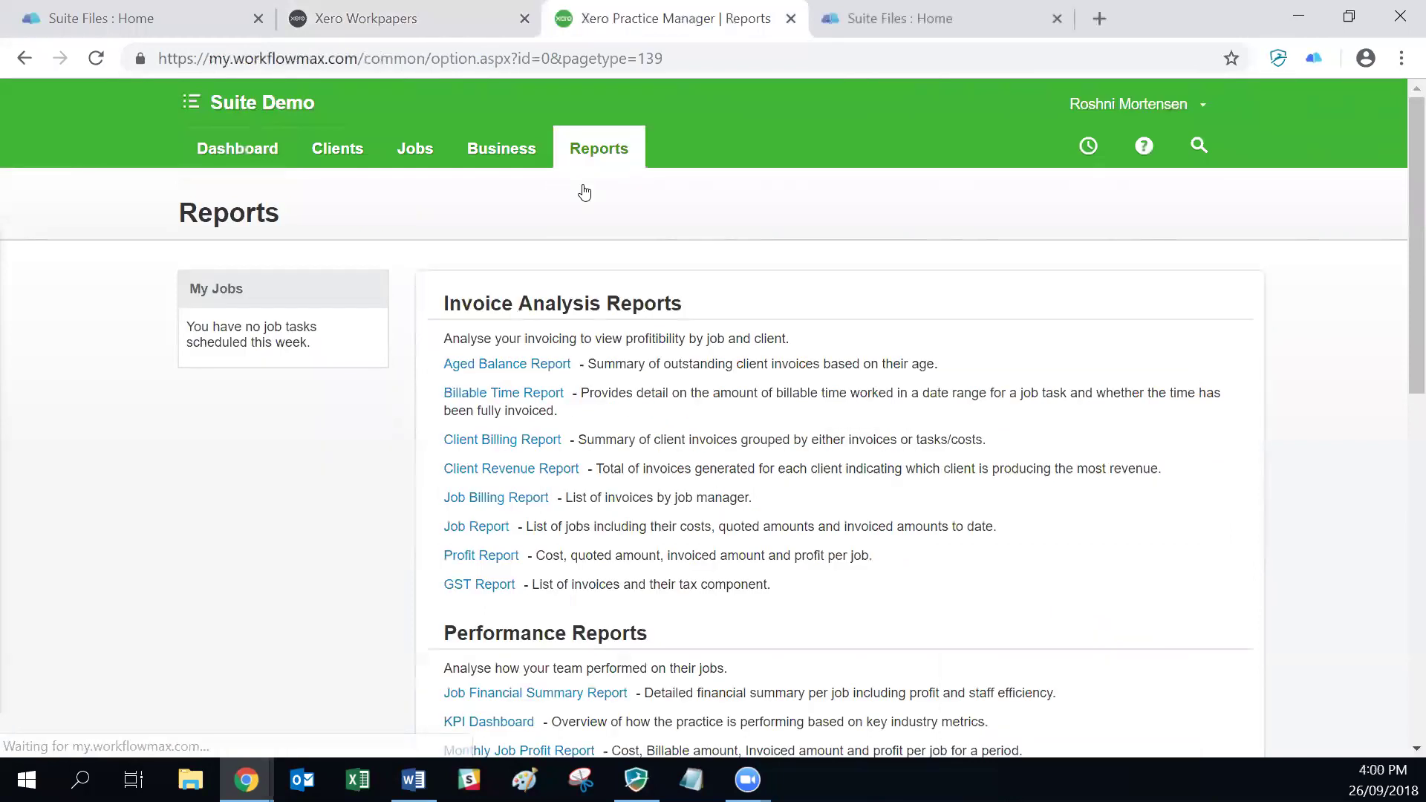
pyautogui.click(477, 526)
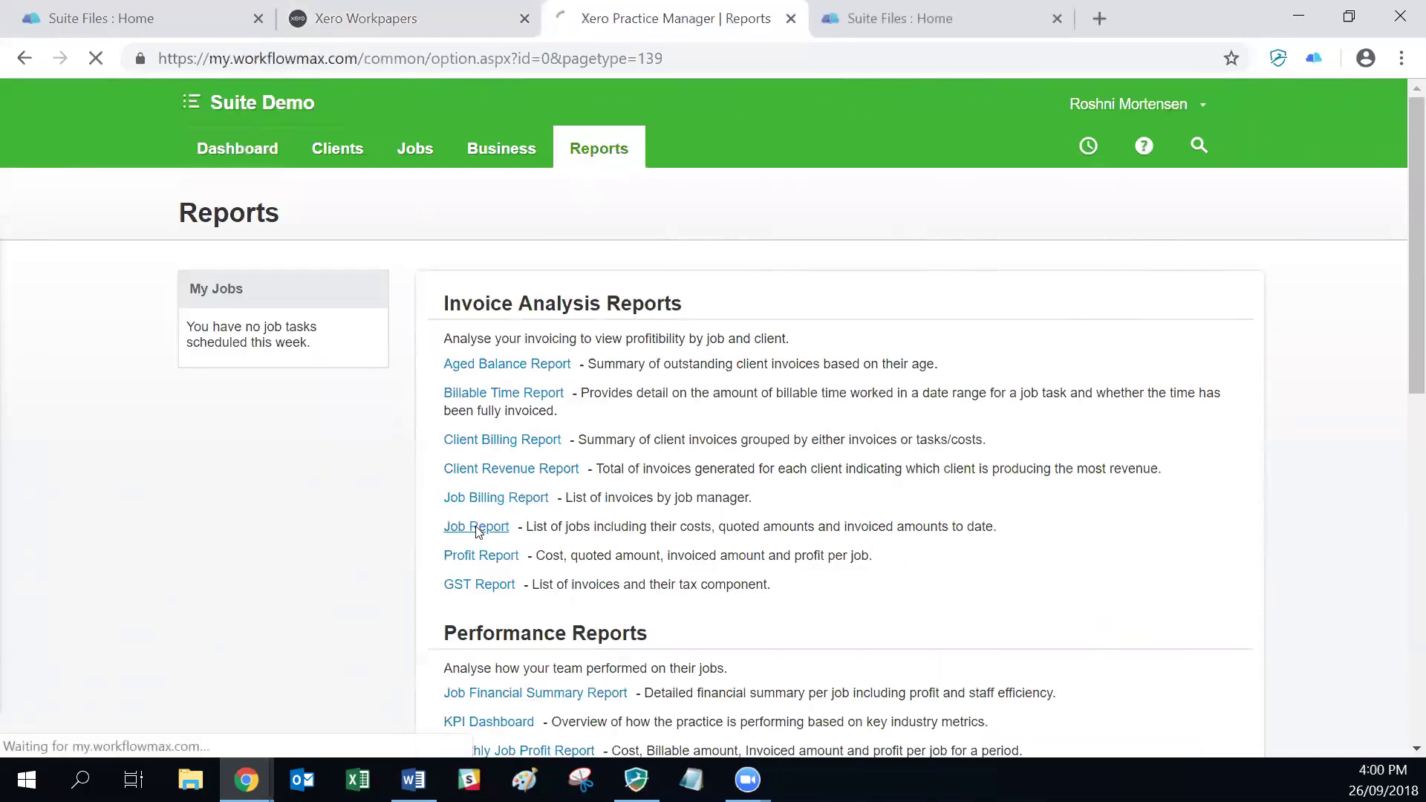
pyautogui.click(627, 515)
pyautogui.scroll(-1, 920, 550)
pyautogui.press('Return')
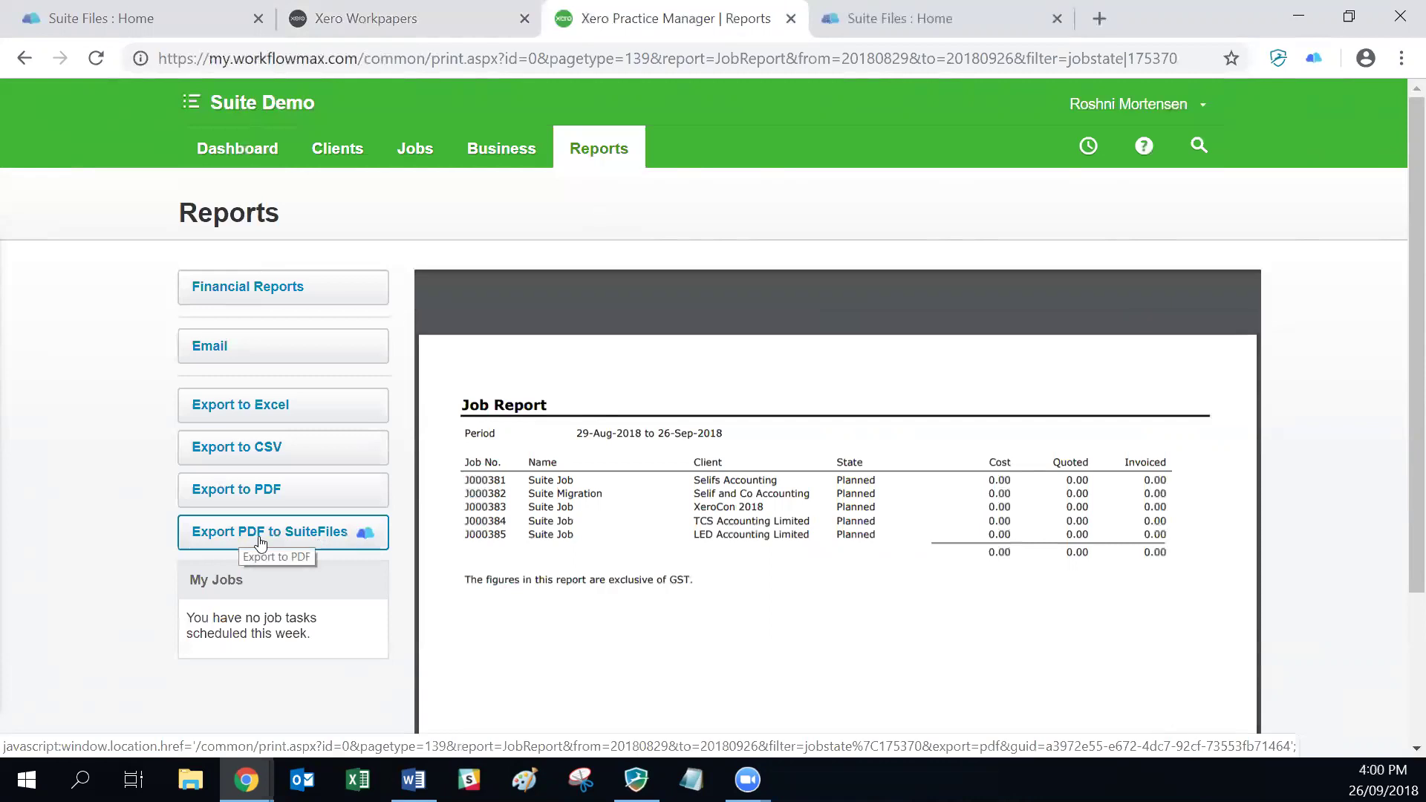
# Step: Export the Job Report PDF to Clients > LED Accounting Limited > 2018 in SuiteFiles
pyautogui.click(293, 535)
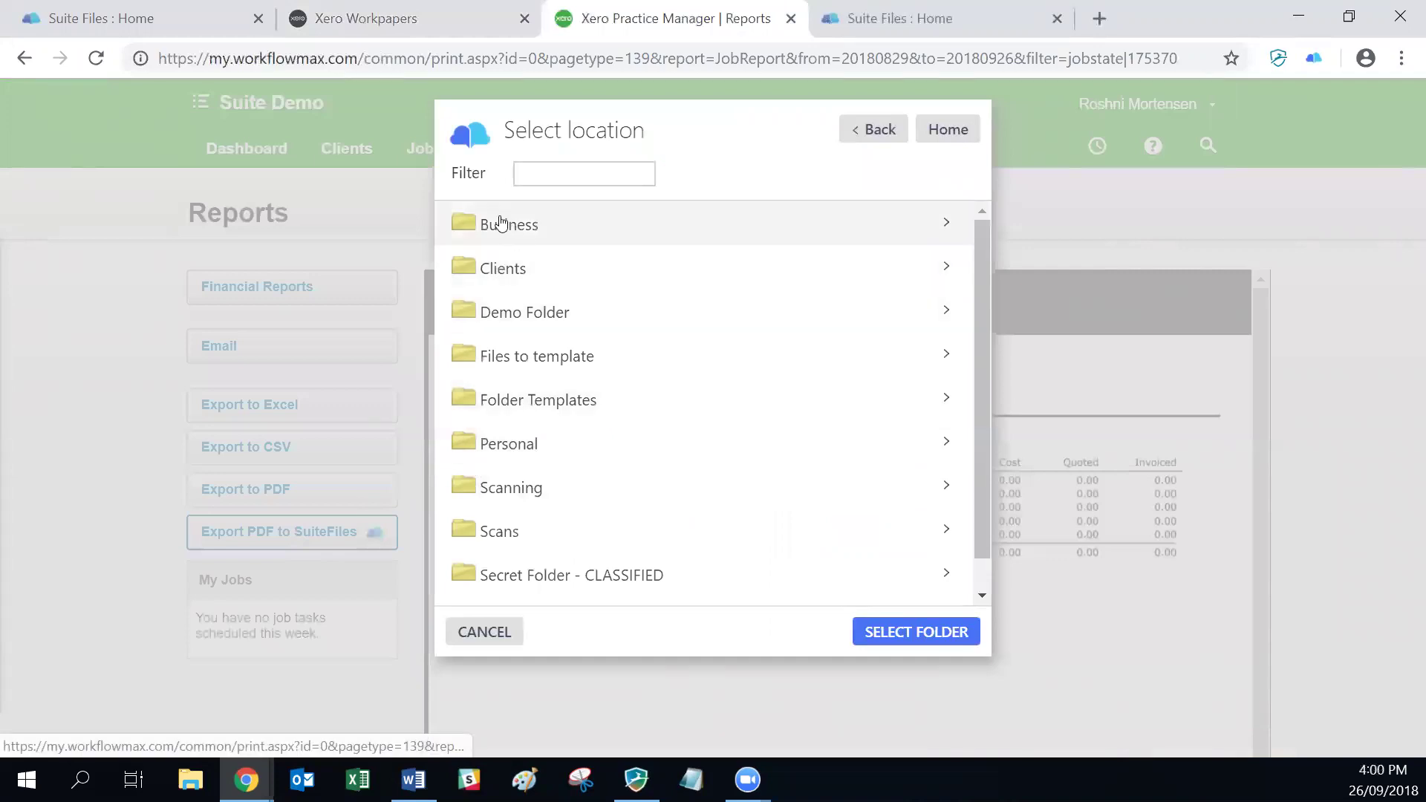
pyautogui.click(480, 277)
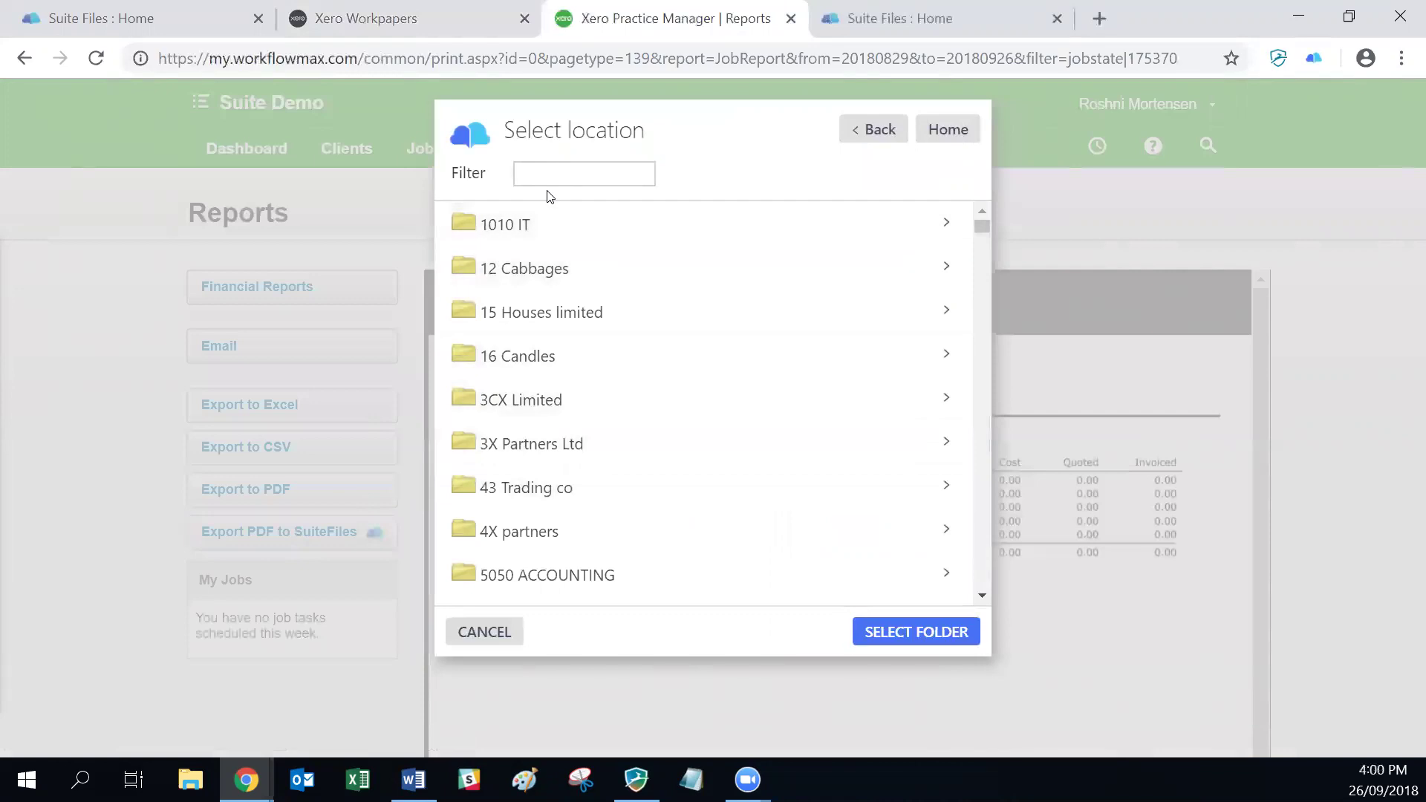
pyautogui.write('led')
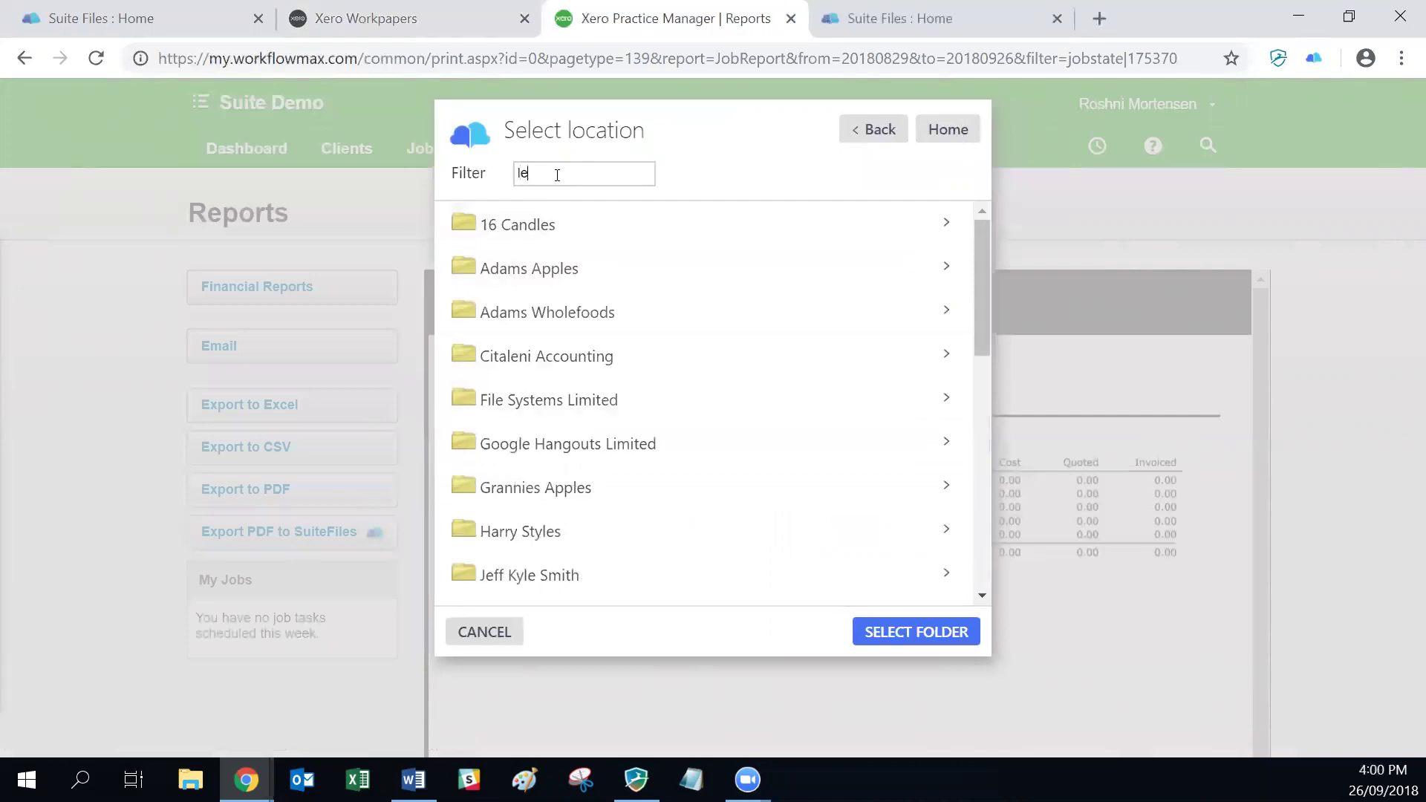
pyautogui.click(526, 225)
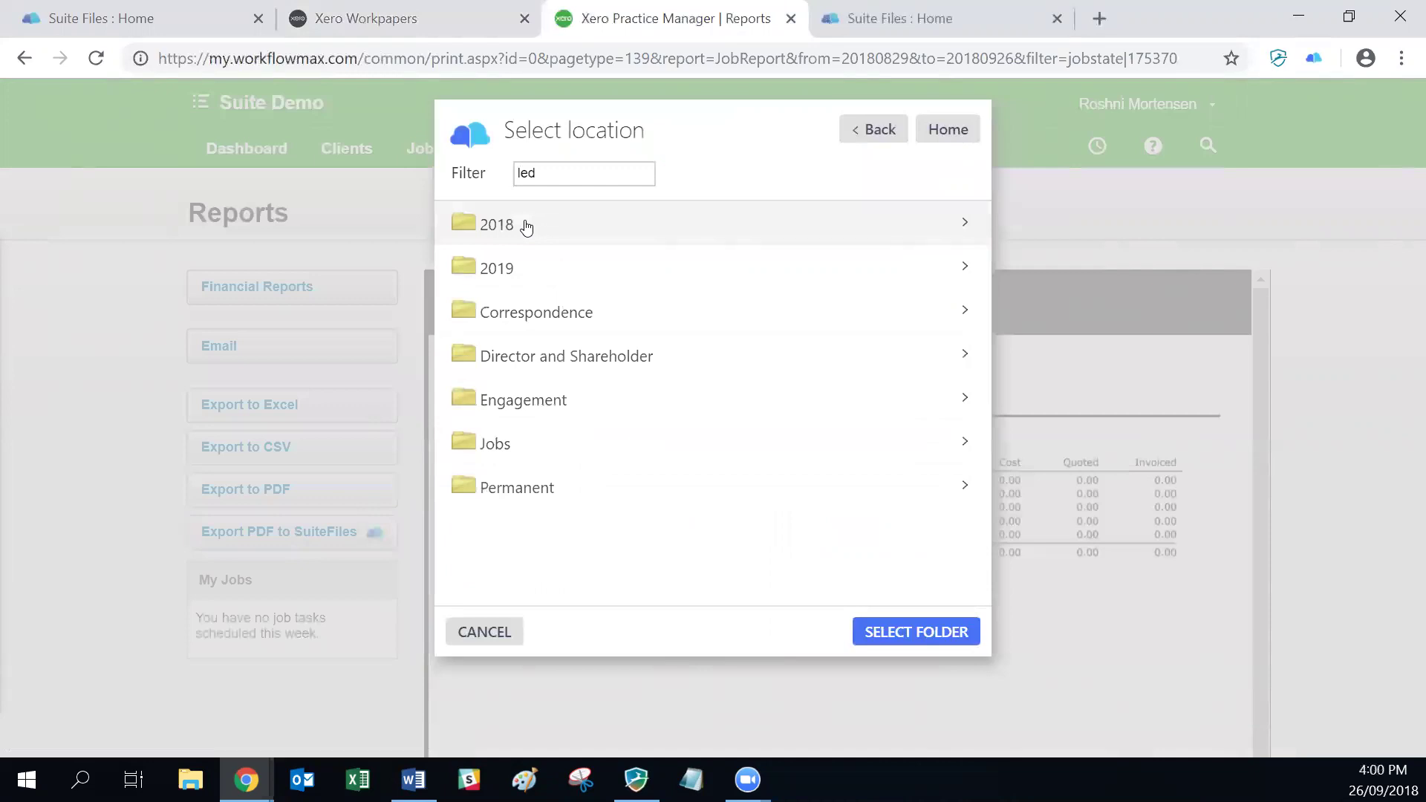
pyautogui.click(526, 225)
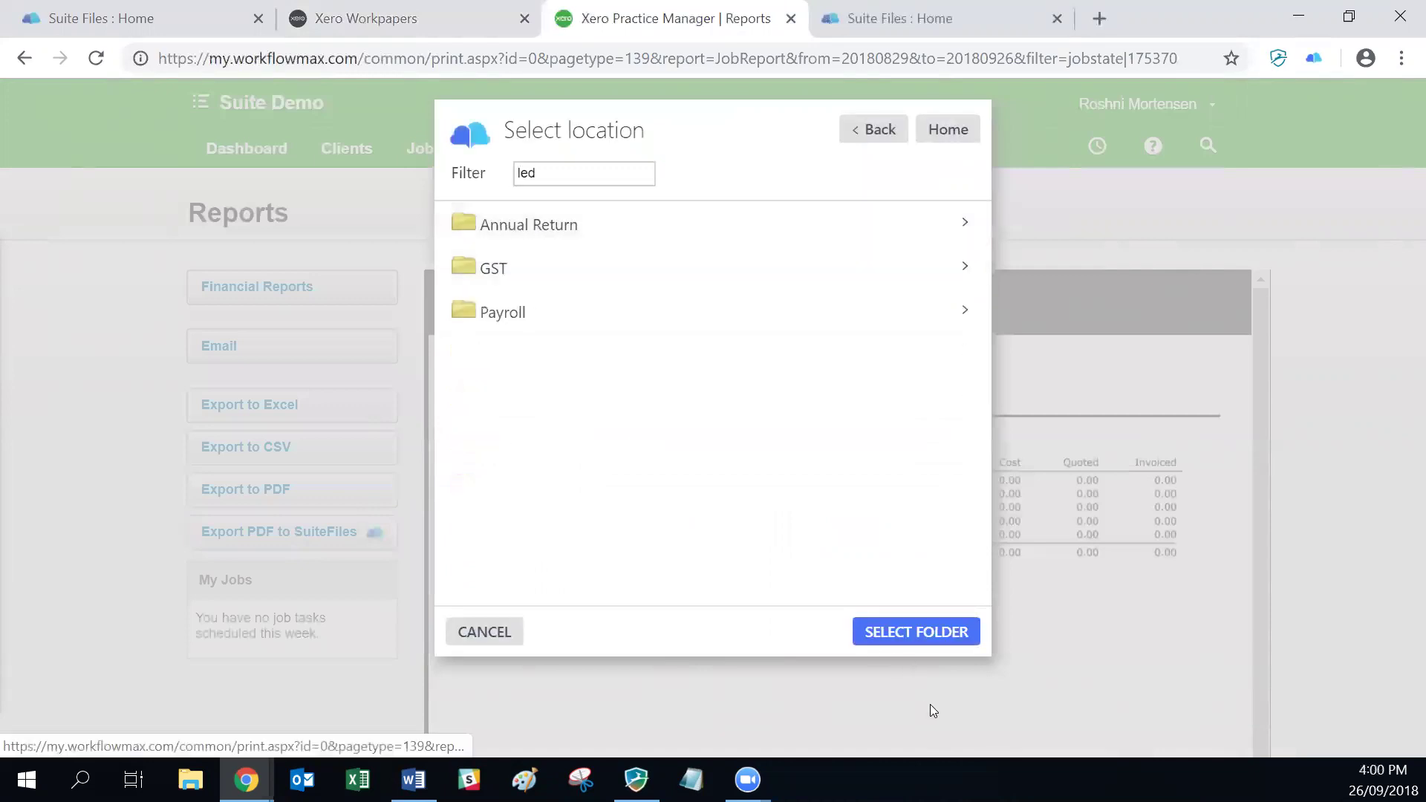
pyautogui.click(916, 633)
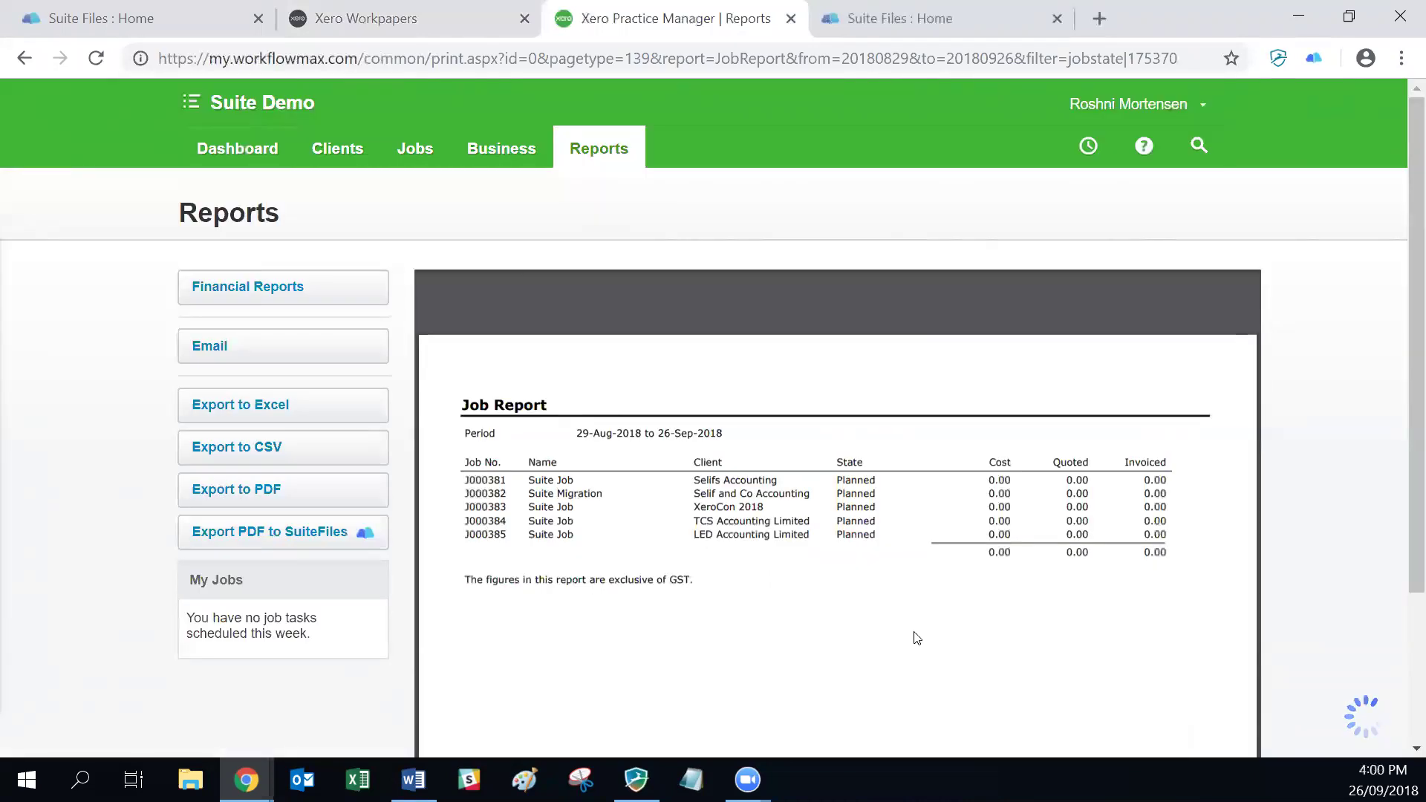
# Step: Confirm Job-Report.pdf (27 kb) is in LED Accounting Limited's 2018 folder, then return to Practice Manager
pyautogui.click(243, 25)
pyautogui.click(92, 248)
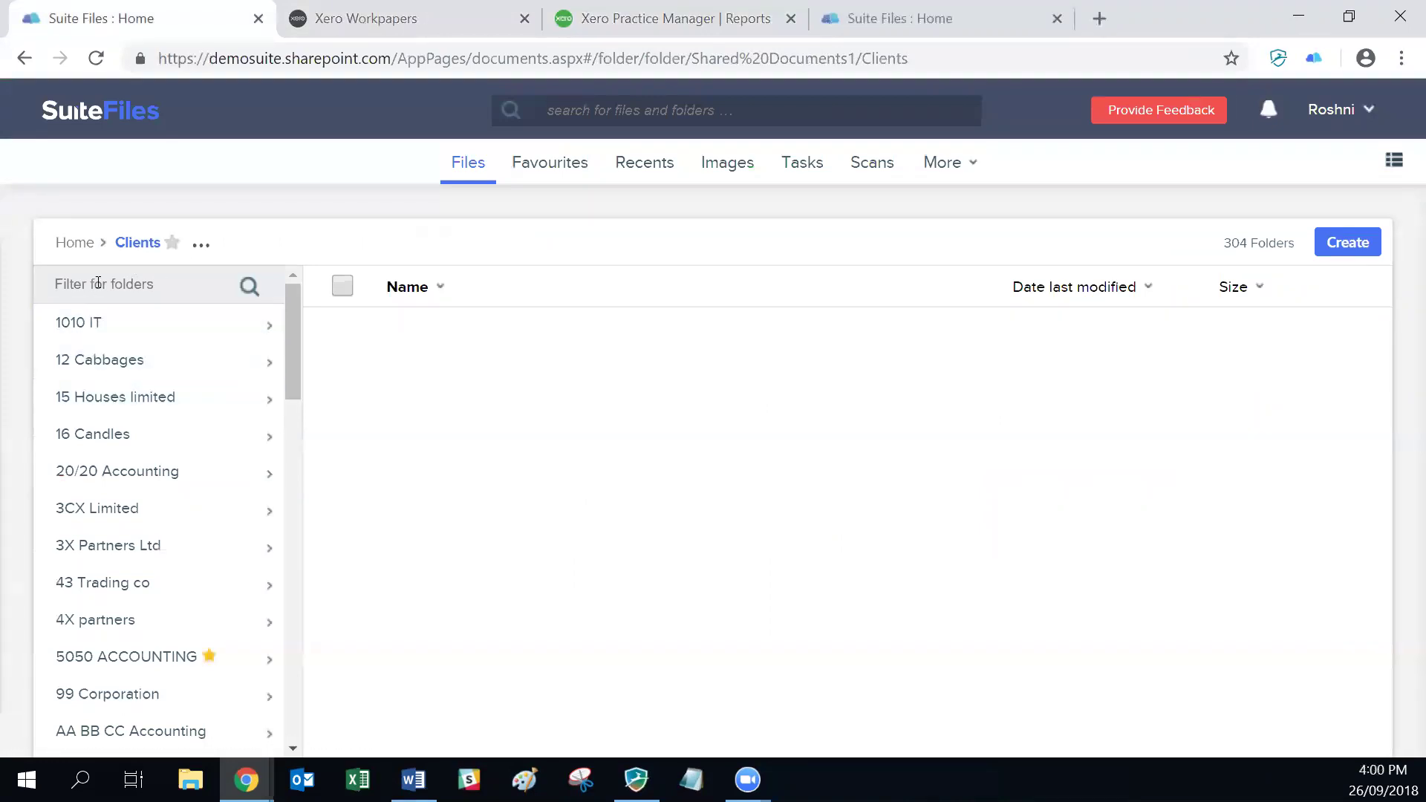
pyautogui.click(102, 284)
pyautogui.write('led')
pyautogui.press('Return')
pyautogui.click(88, 364)
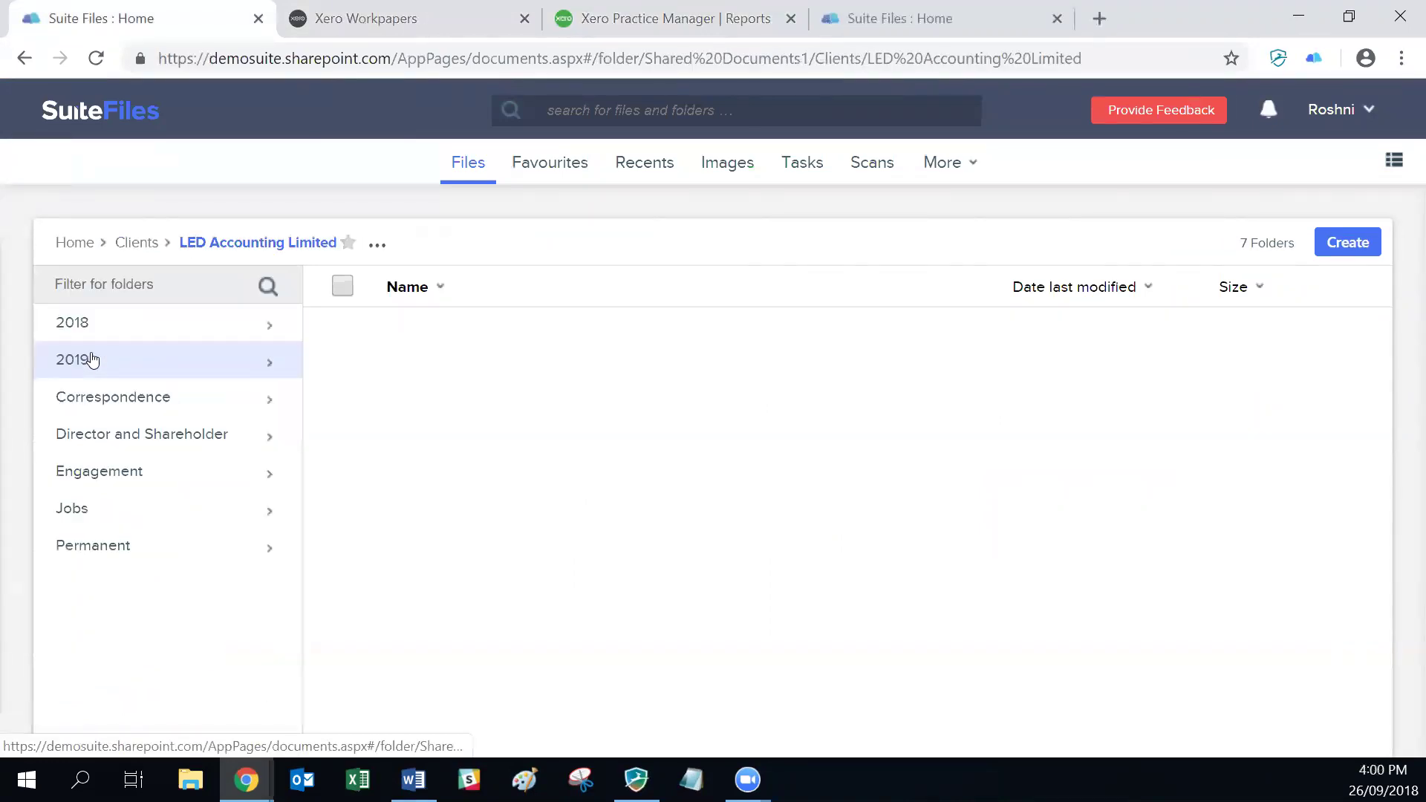
pyautogui.click(98, 323)
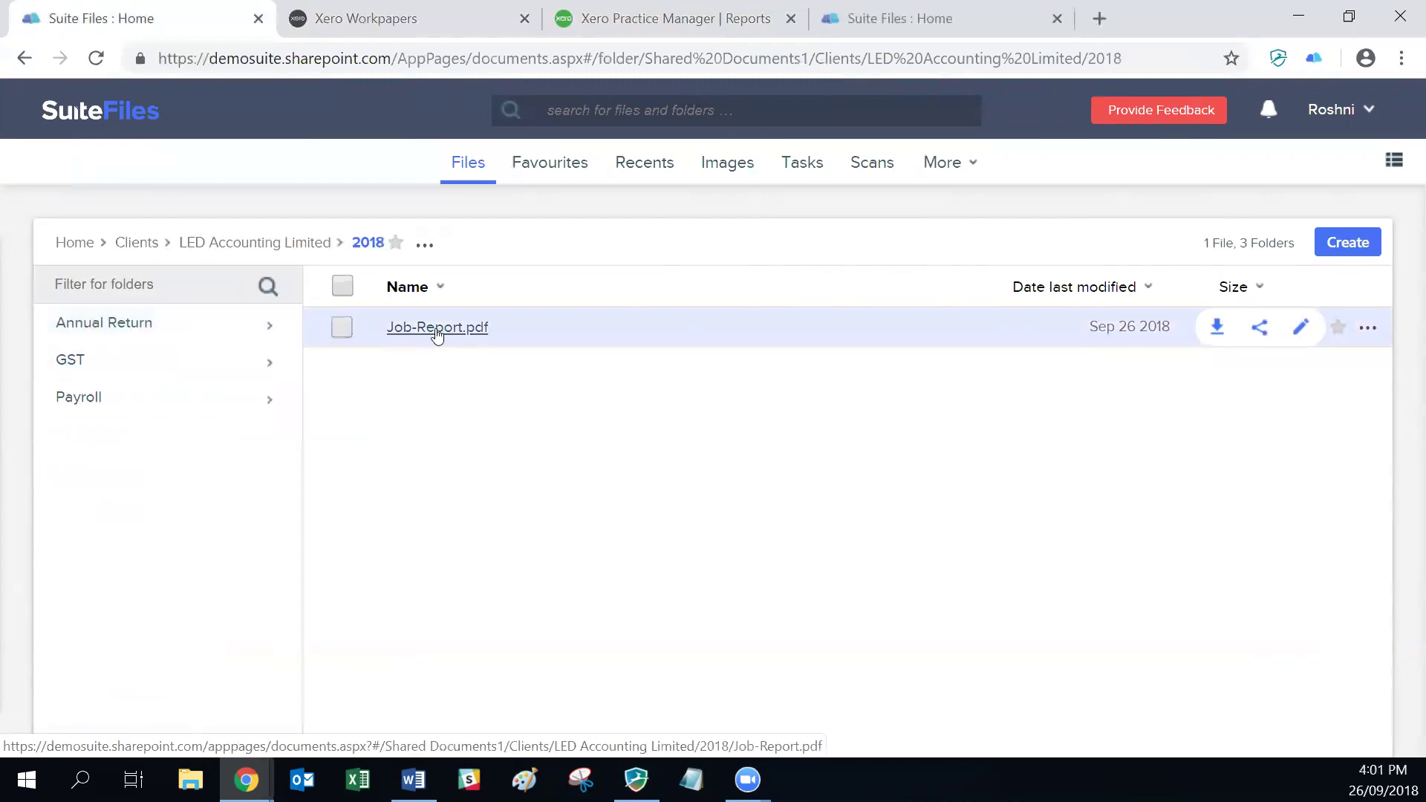
pyautogui.click(899, 9)
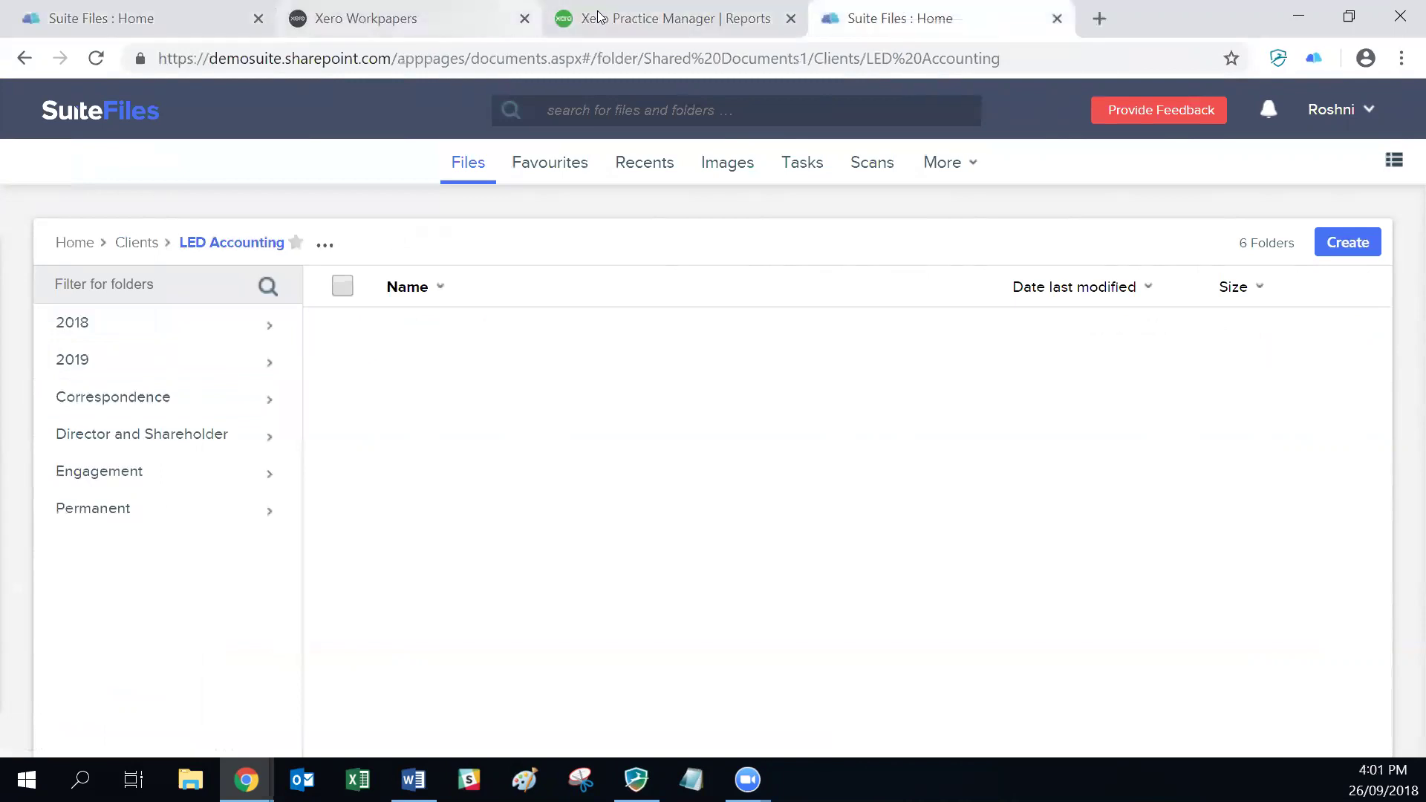
pyautogui.click(580, 19)
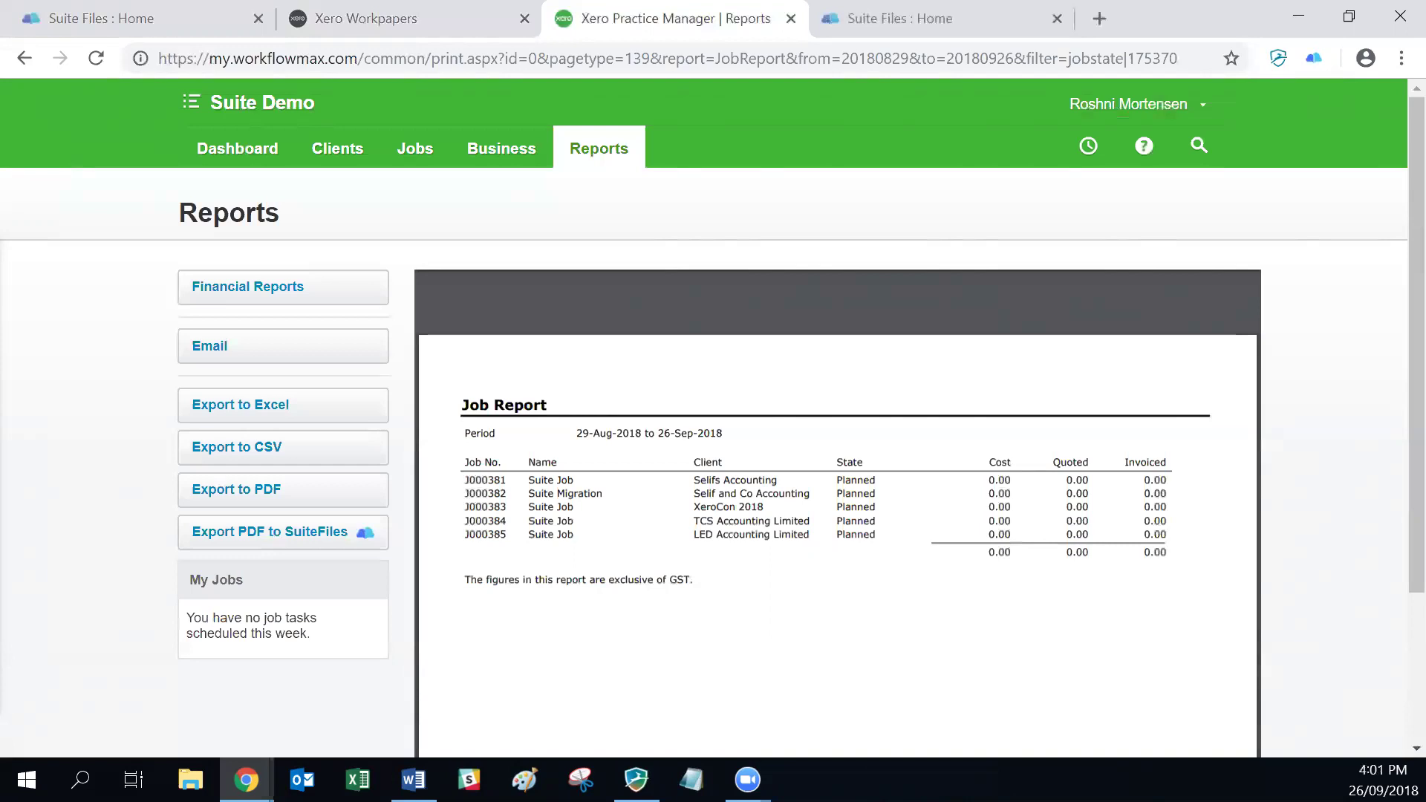
# Step: Download the Job Report as Job-Report (1).pdf and open it in the browser
pyautogui.hotkey('alt', 'Tab')
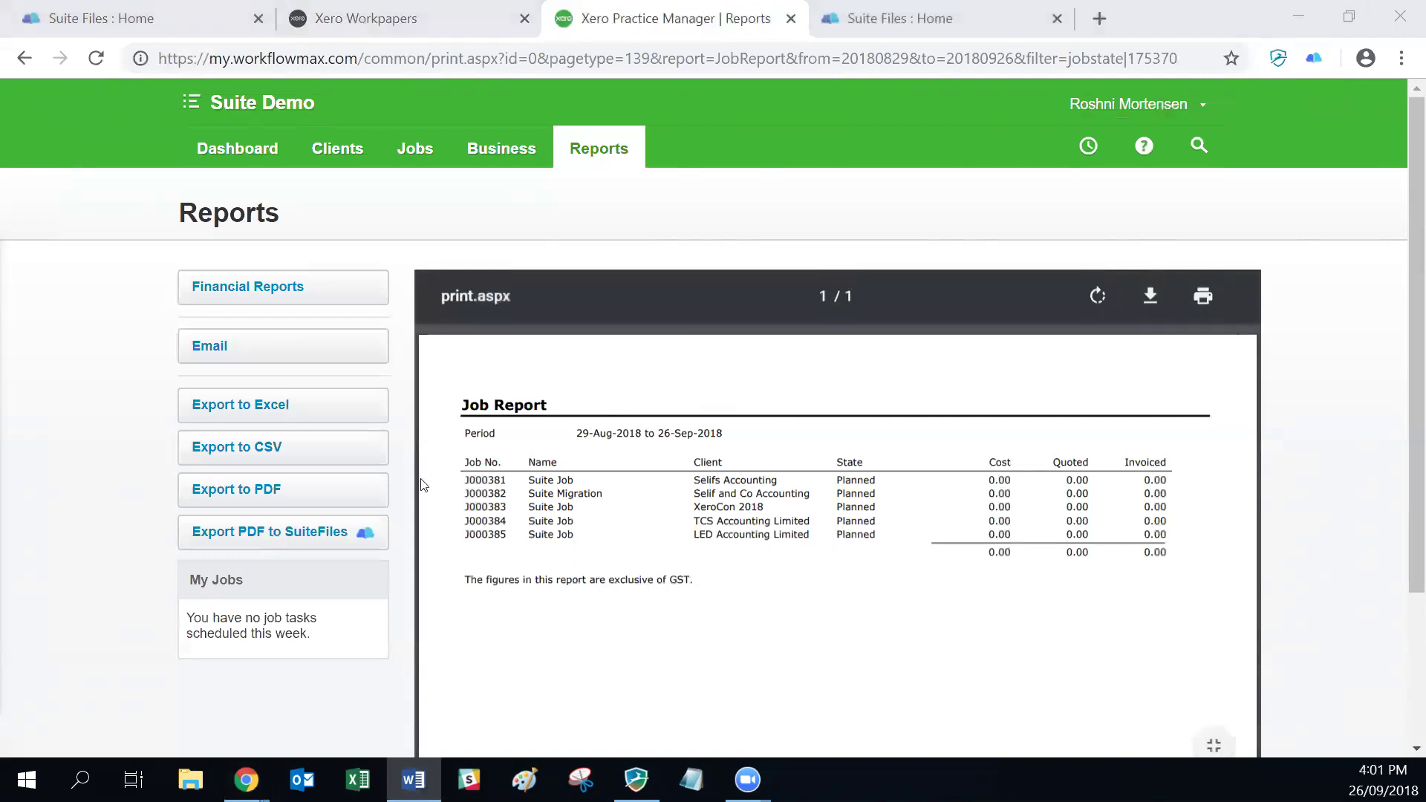
pyautogui.click(253, 493)
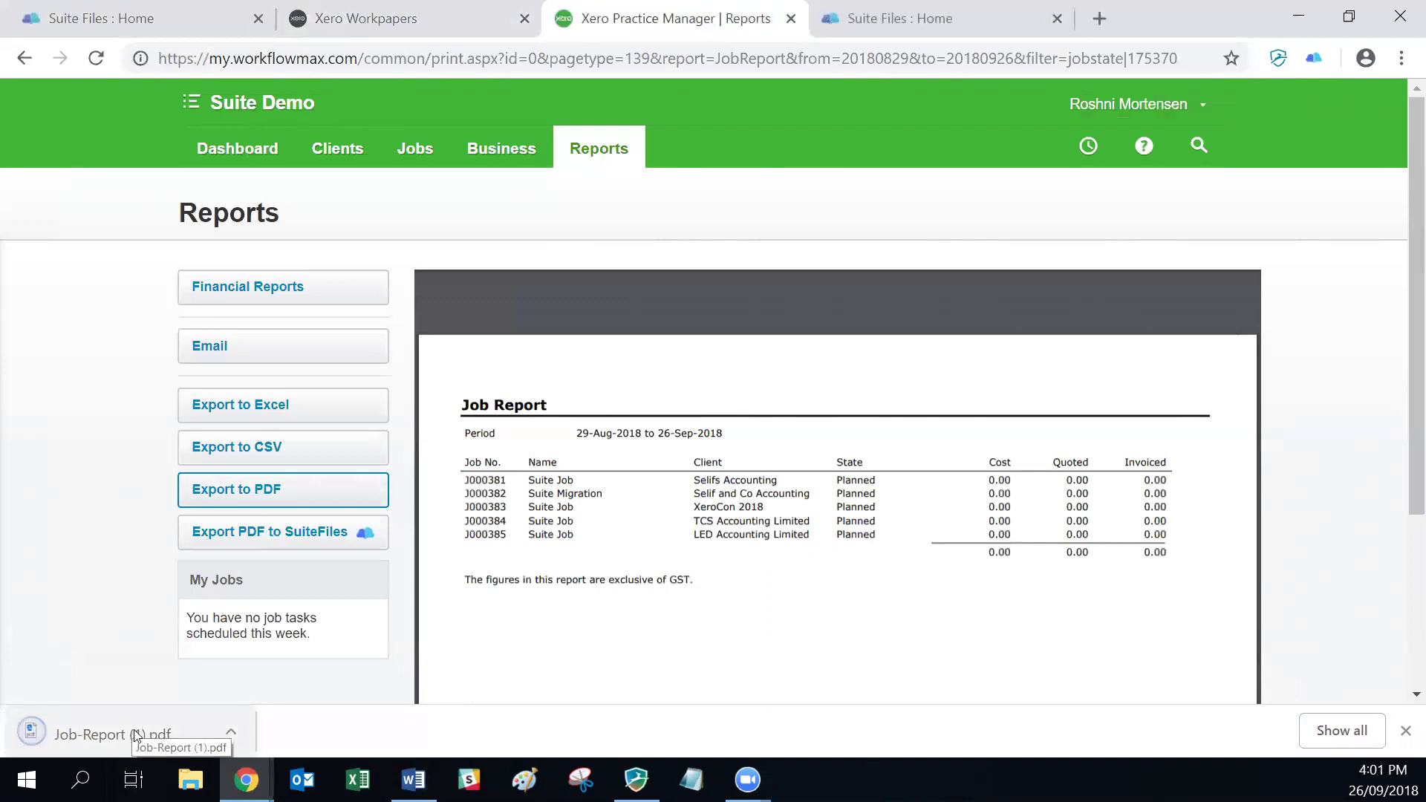
pyautogui.click(111, 734)
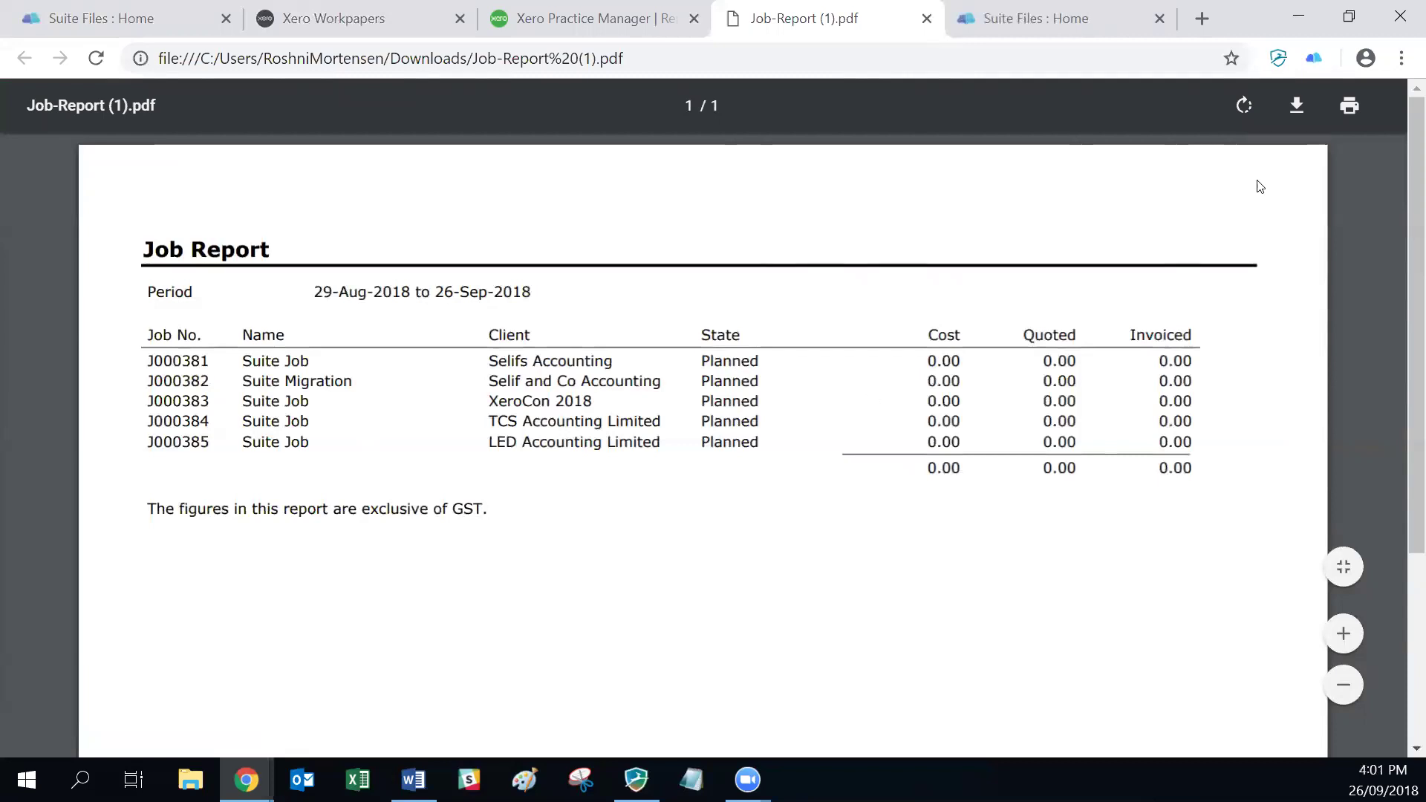
# Step: Print Job-Report (1).pdf with Suite Print (SuiteFiles) as the destination
pyautogui.click(1348, 109)
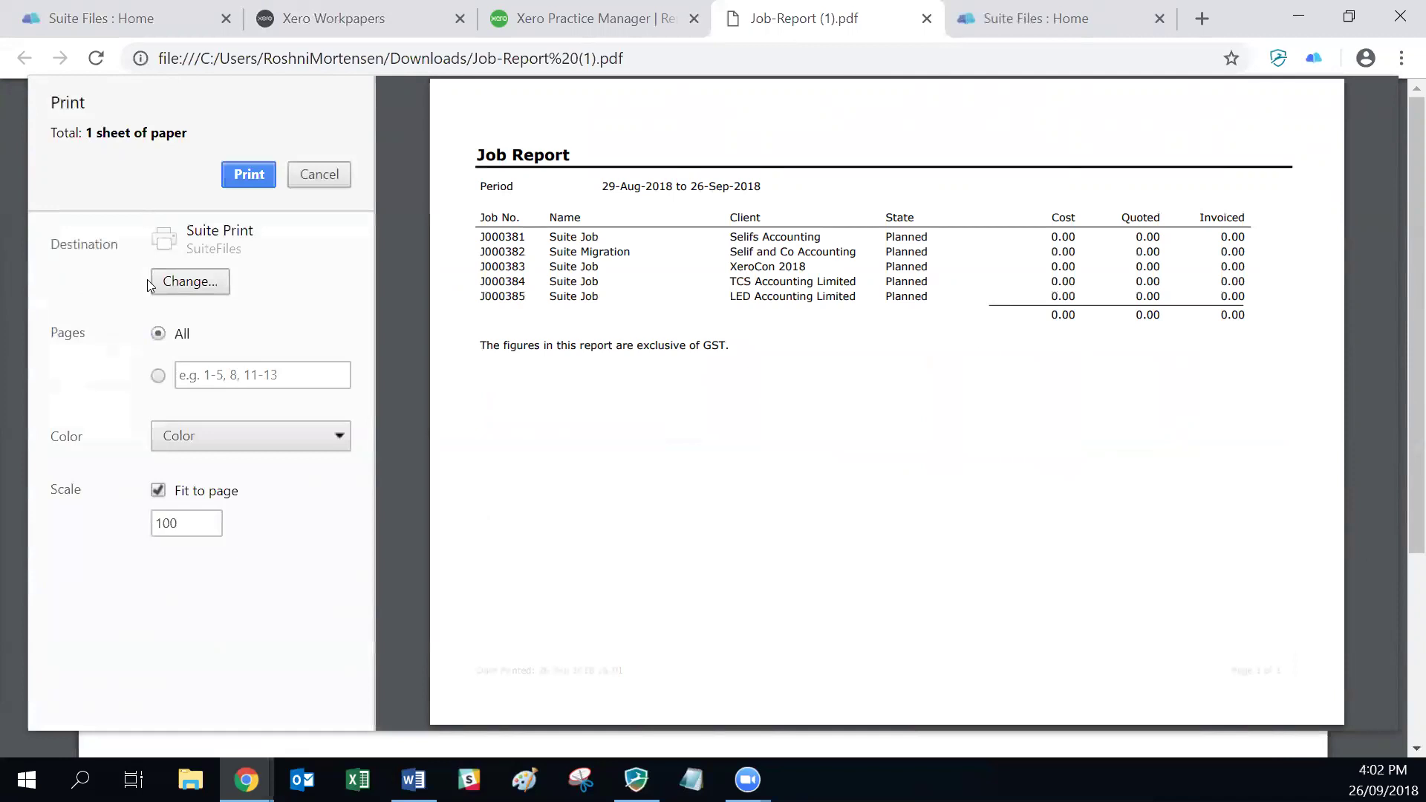
pyautogui.click(189, 282)
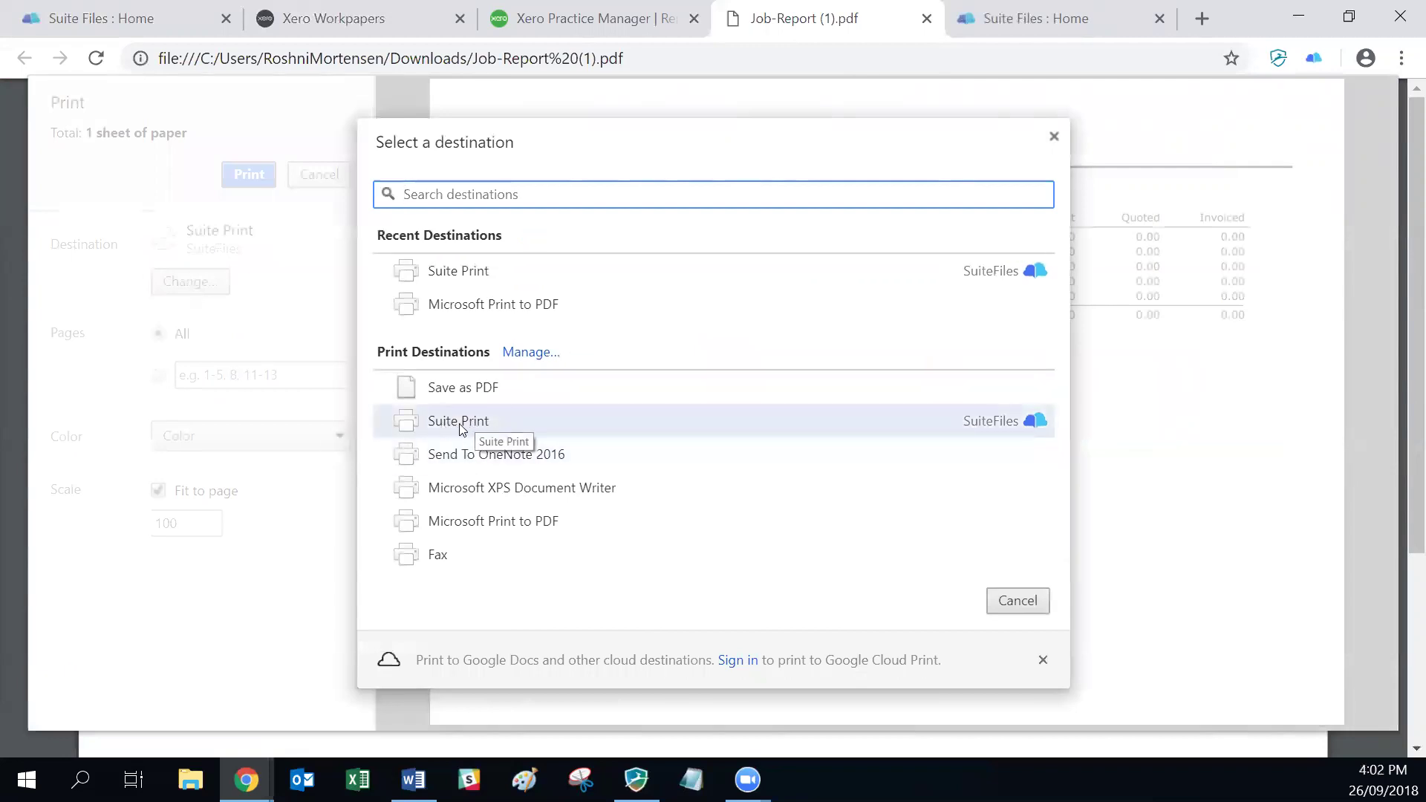
pyautogui.moveTo(1035, 429)
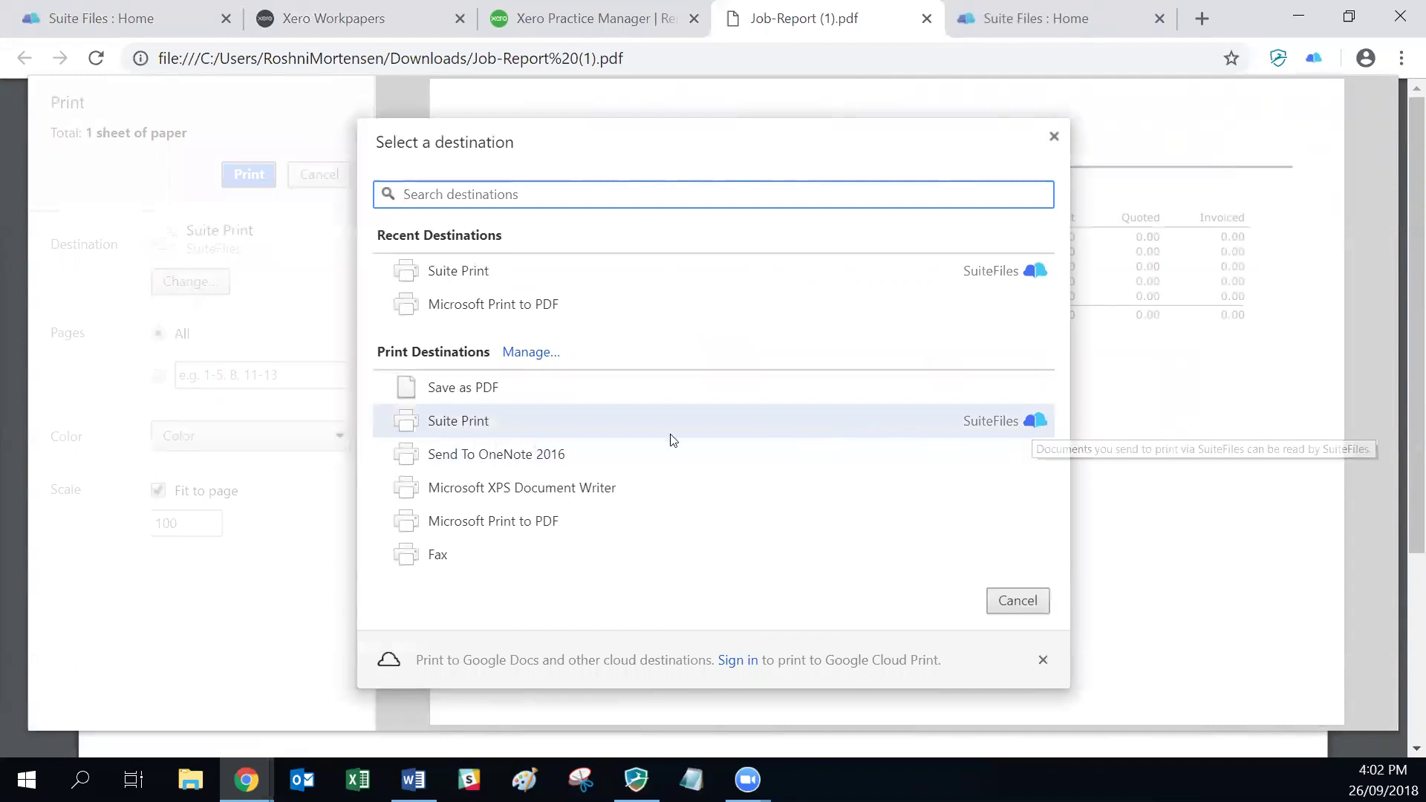
pyautogui.click(462, 422)
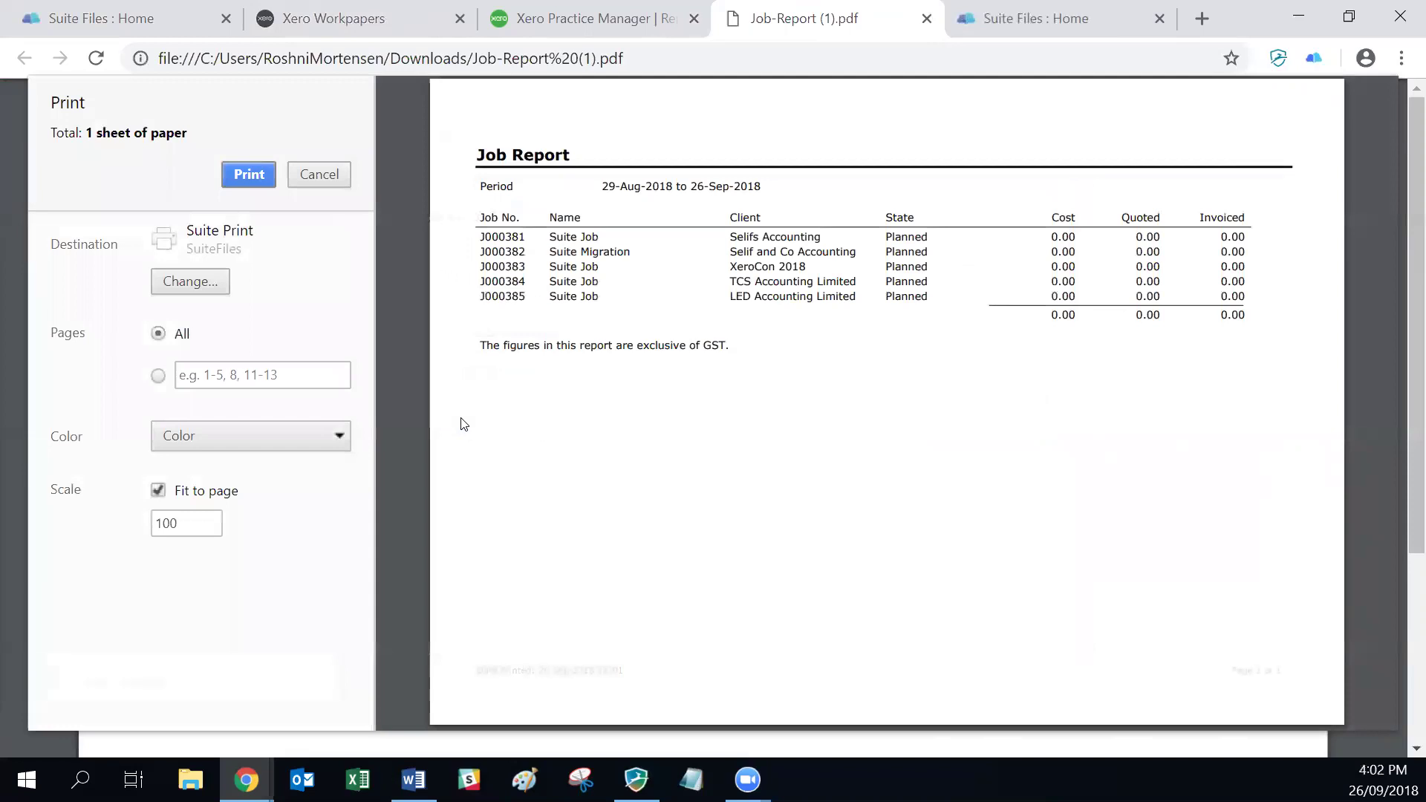
# Step: Save the printed report as 'Job report Sep 2018' in Clients > LED Accounting Limited > 2018
pyautogui.click(244, 182)
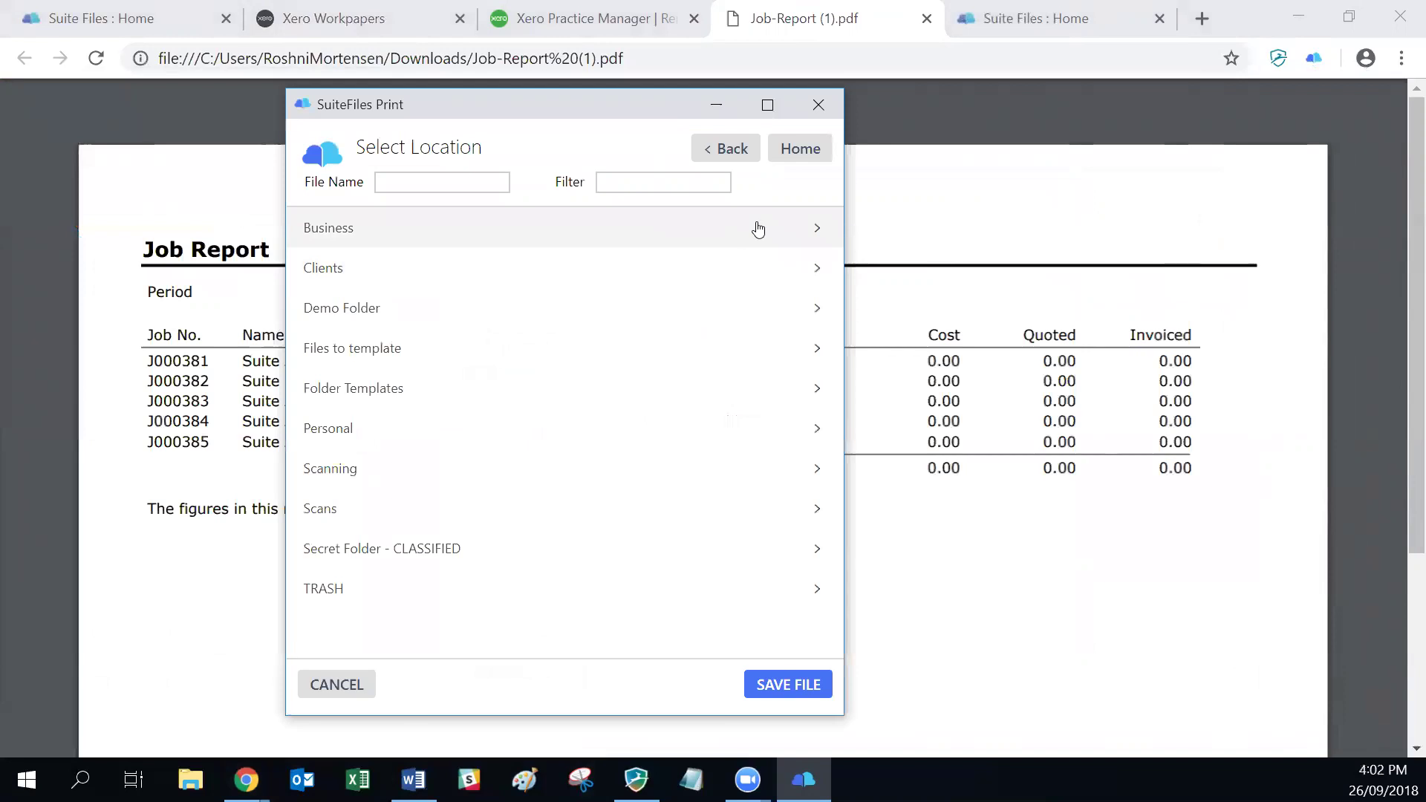
pyautogui.click(330, 271)
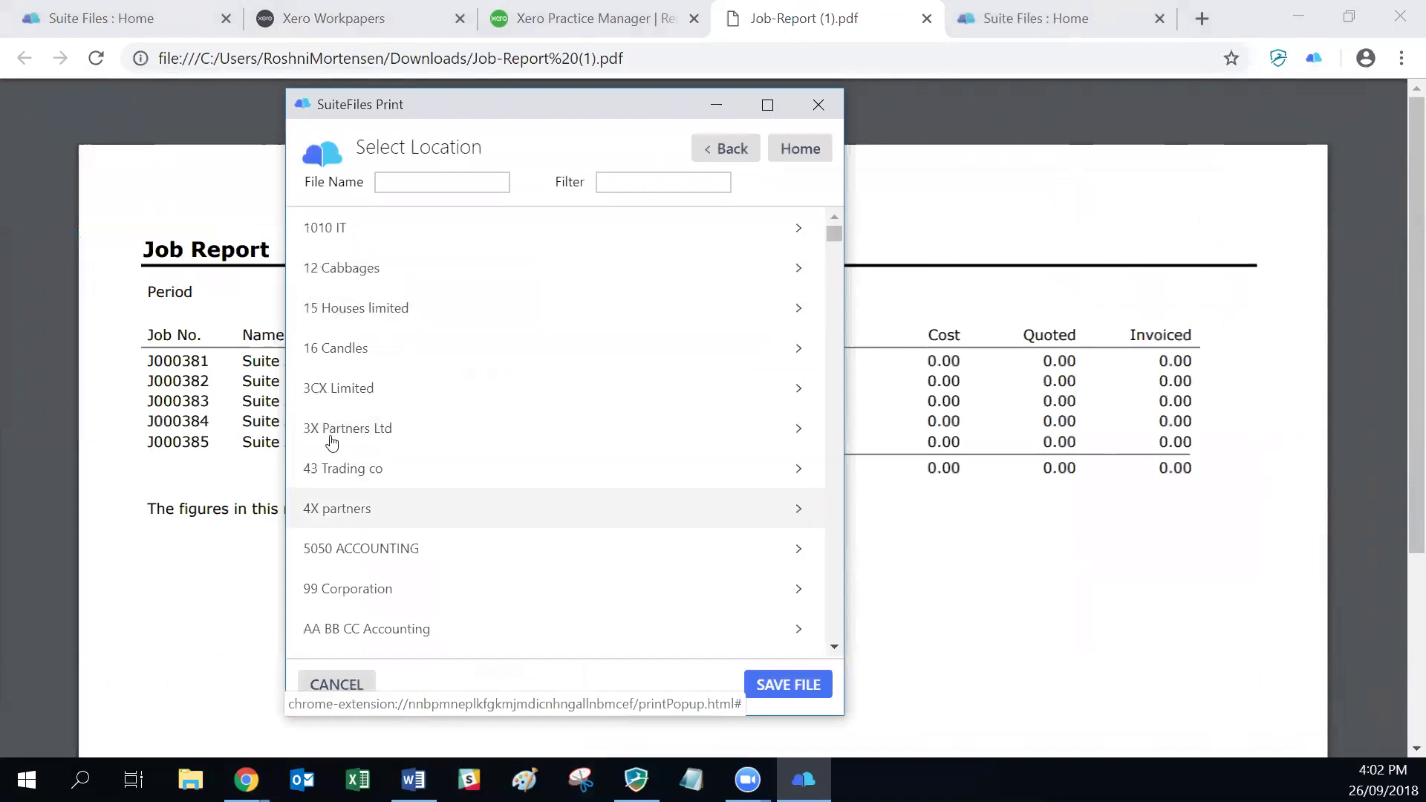
pyautogui.scroll(-1, 332, 501)
pyautogui.click(684, 177)
pyautogui.write('led')
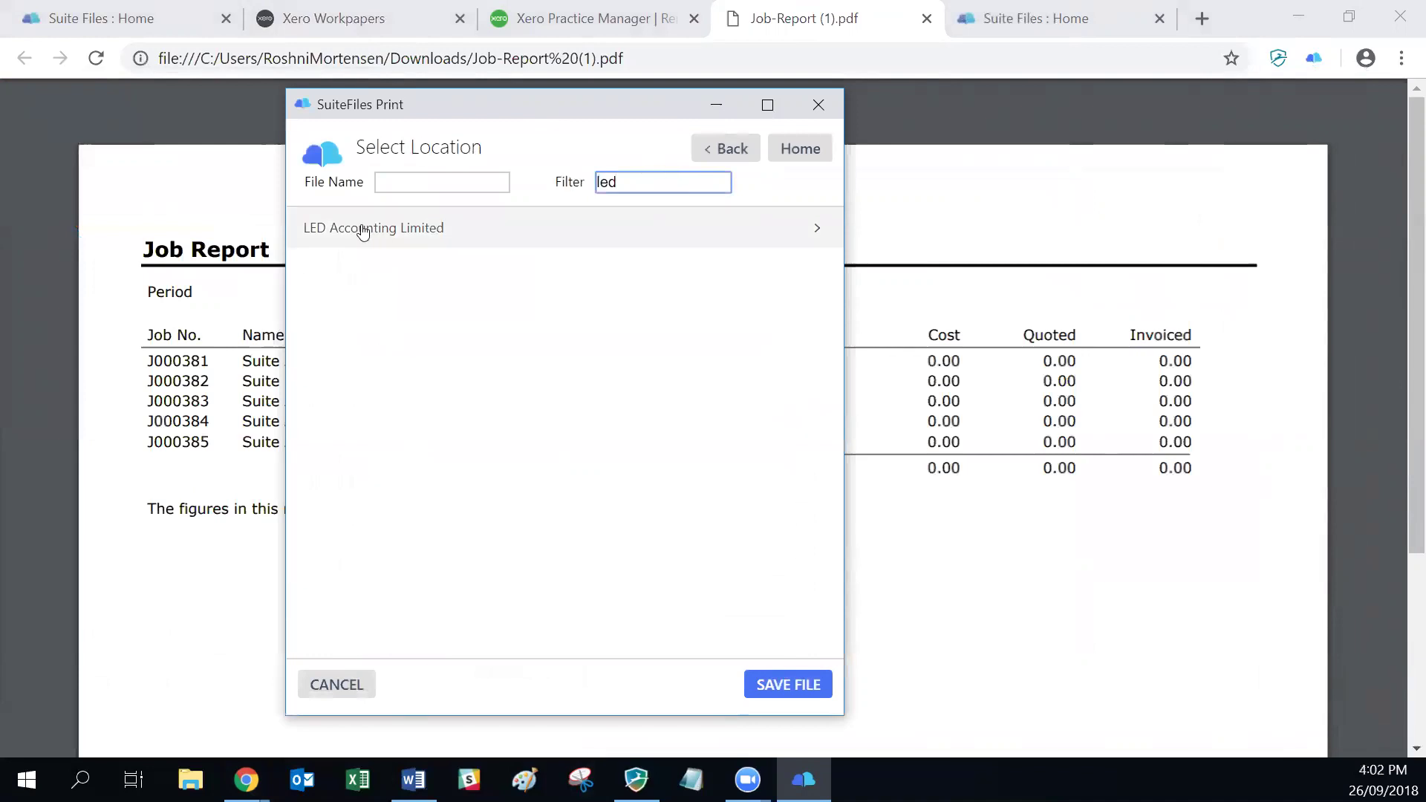
pyautogui.click(363, 229)
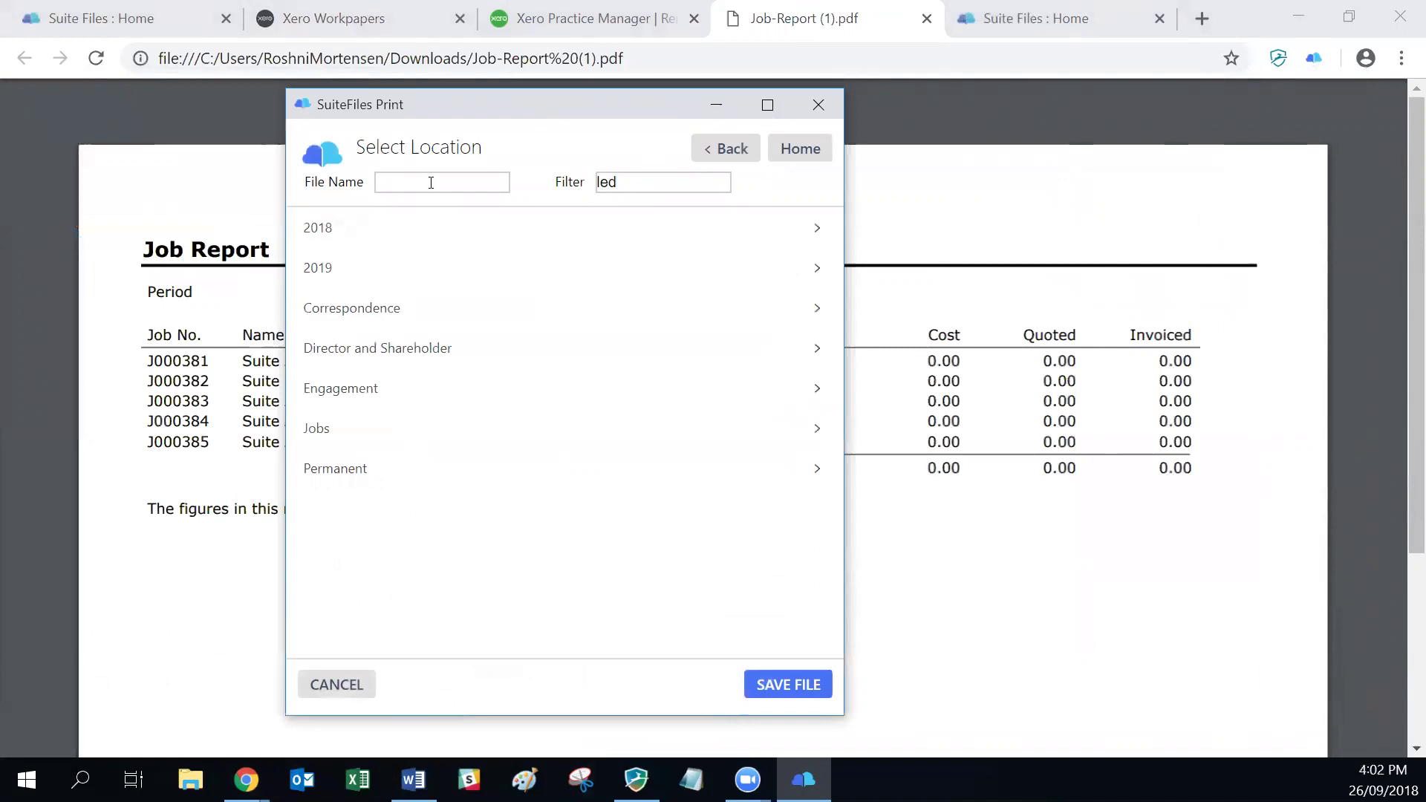
pyautogui.click(330, 229)
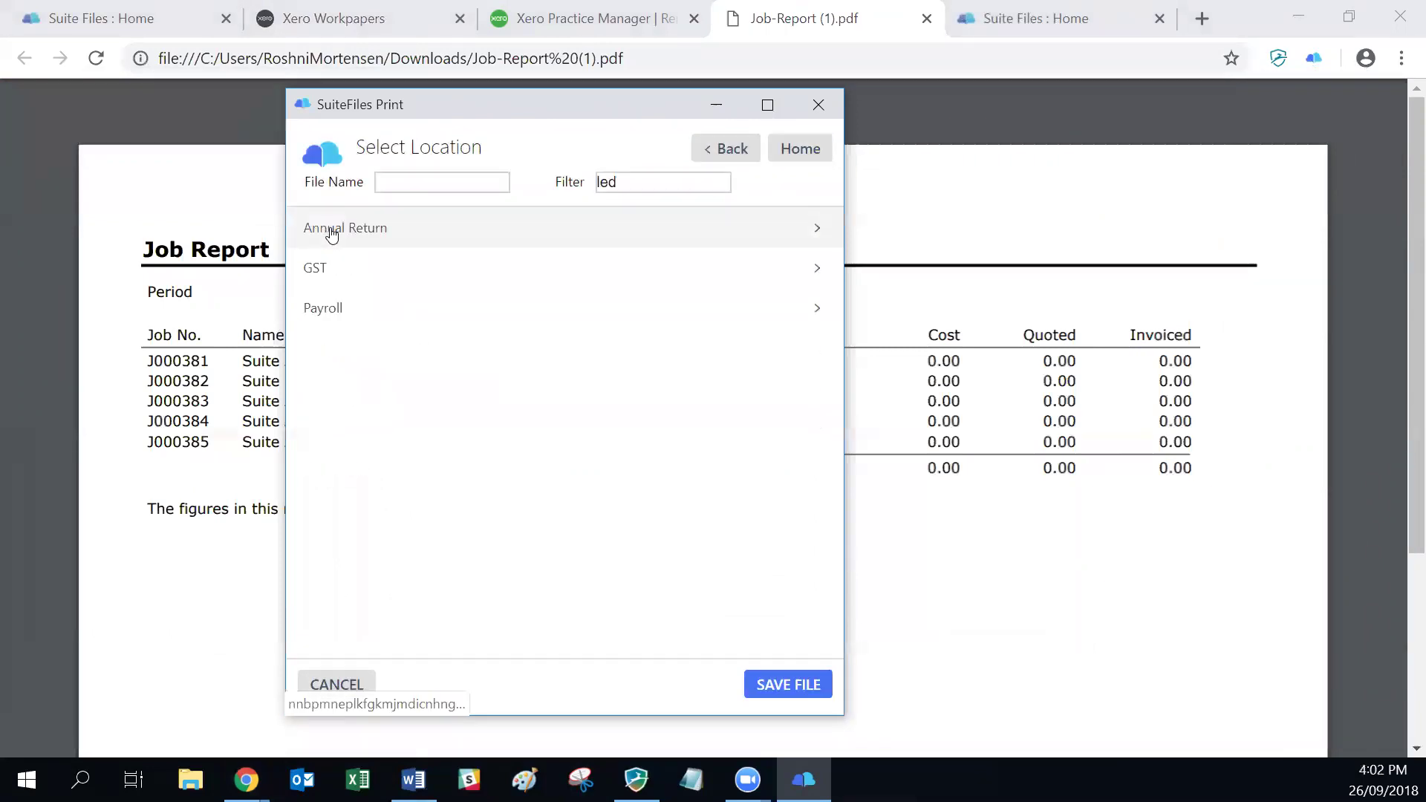
pyautogui.click(377, 184)
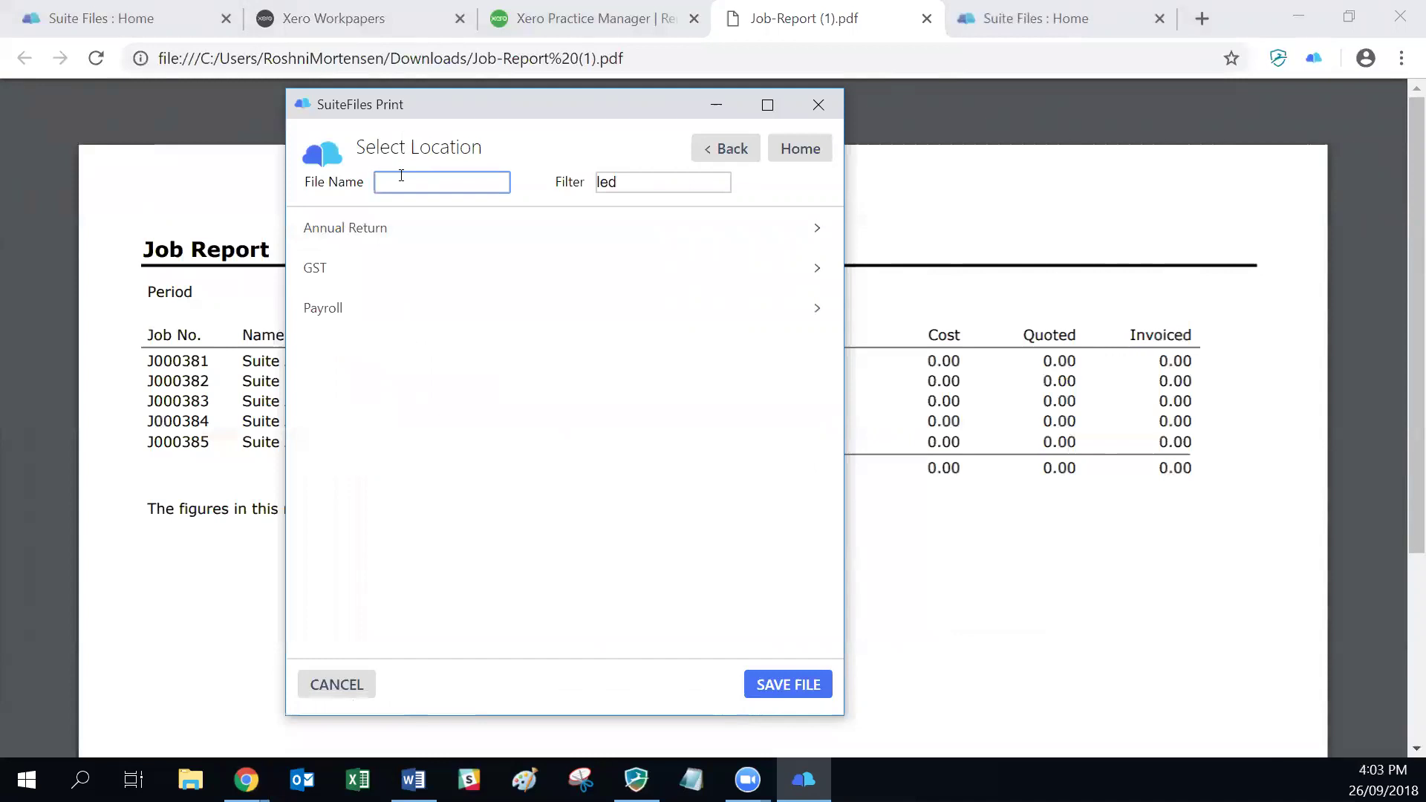
pyautogui.write('Jo bb report Sep 2018')
pyautogui.click(780, 682)
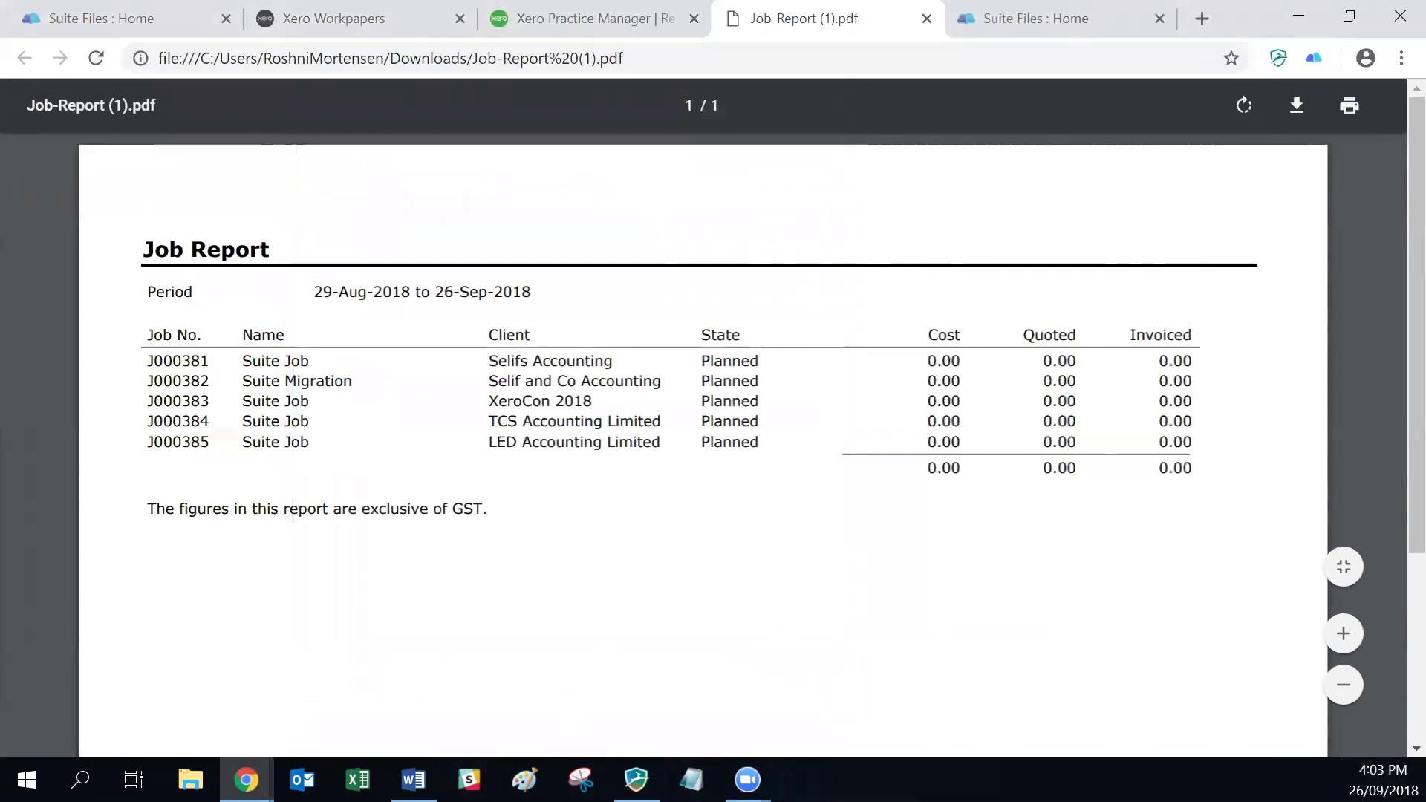
pyautogui.hotkey('alt', 'Tab')
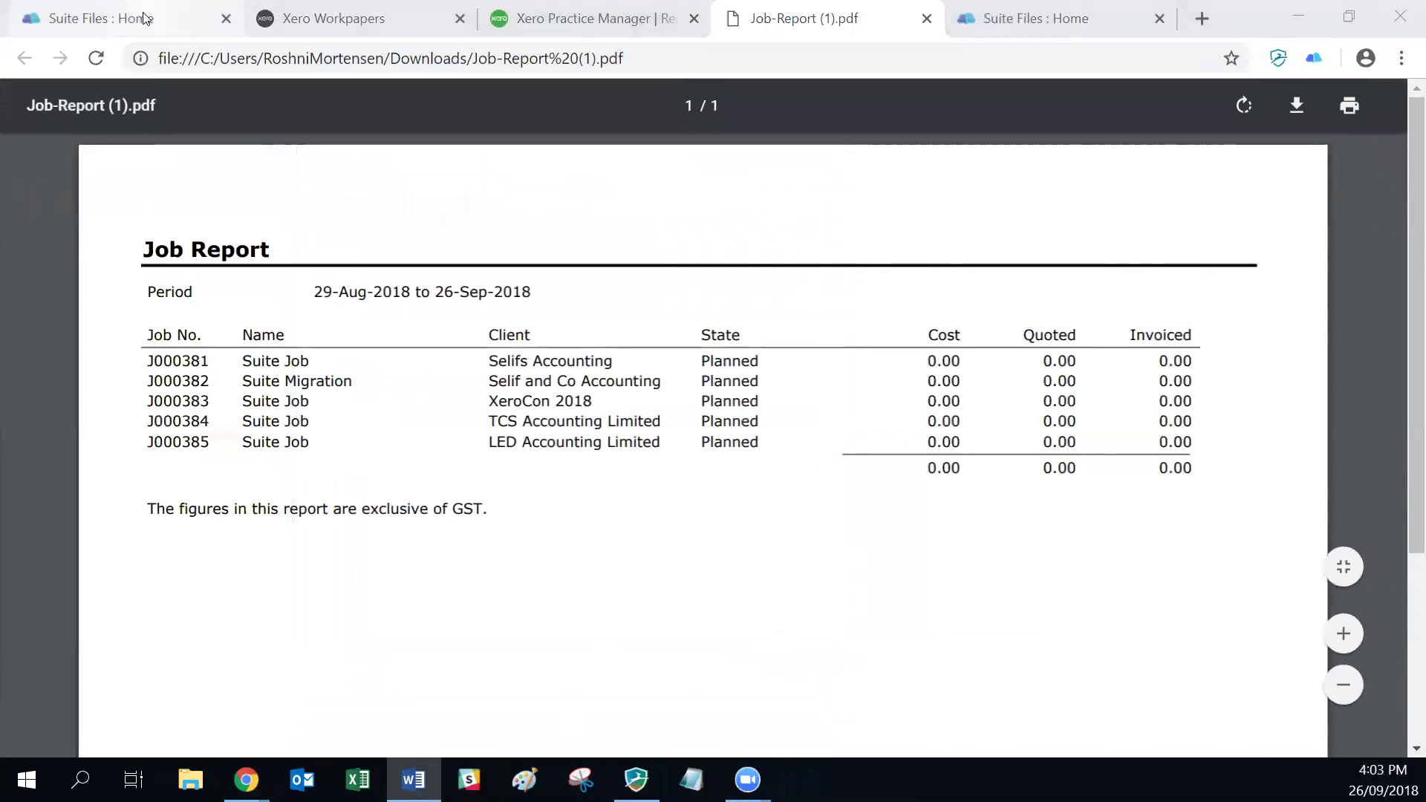
# Step: Check LED Accounting Limited > 2018 holds Job report Sep 2018.pdf (27 kb) beside Job-Report.pdf
pyautogui.click(165, 18)
pyautogui.click(274, 243)
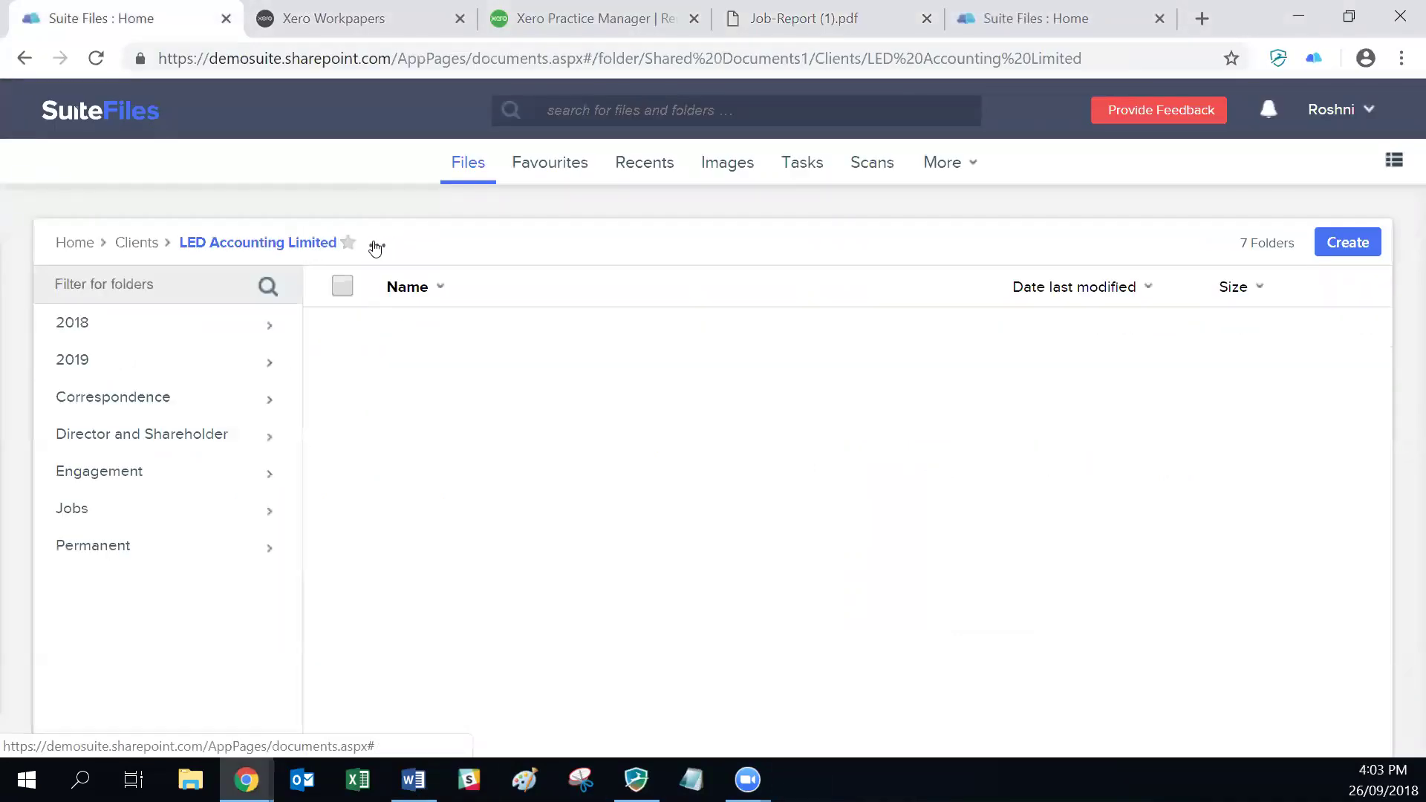
pyautogui.click(91, 335)
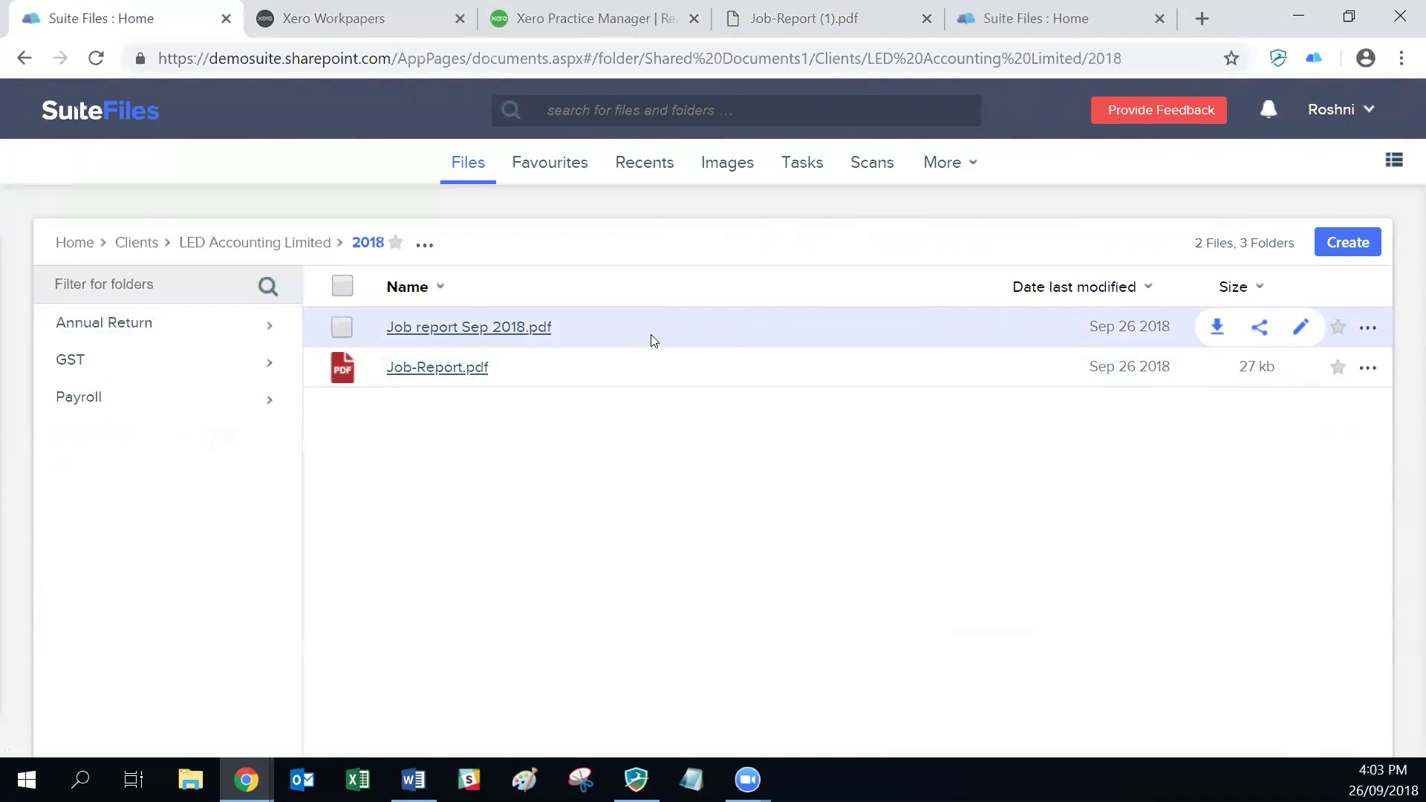
pyautogui.hotkey('alt', 'Tab')
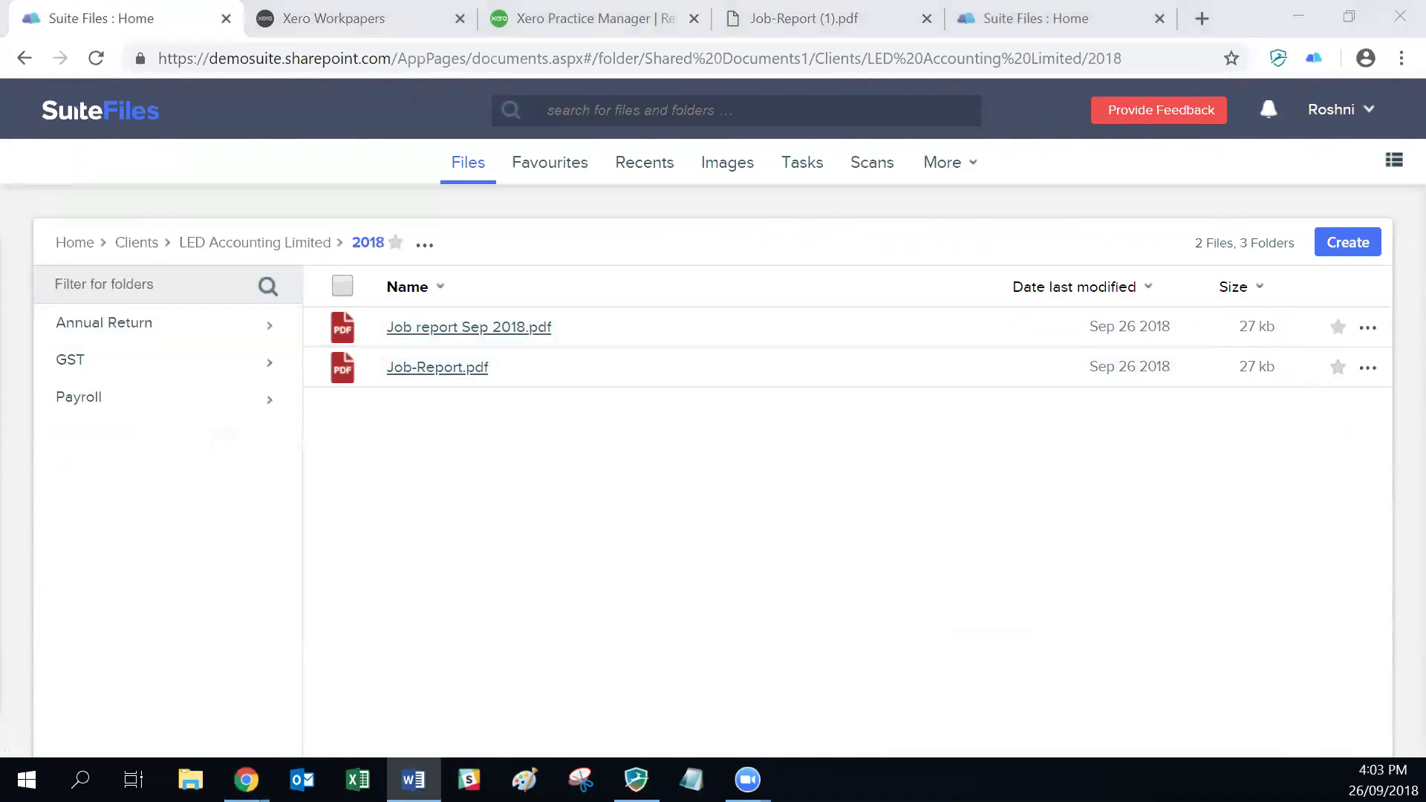